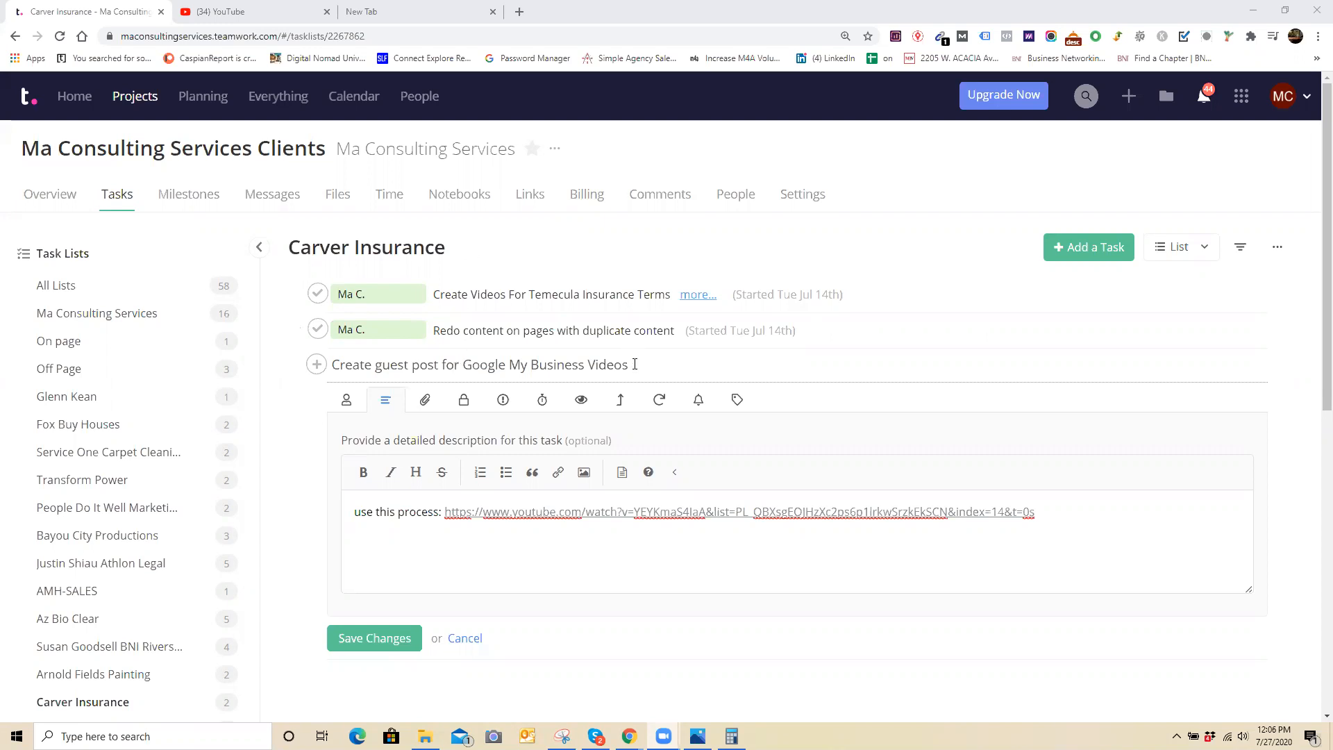
- Review the new guest post task's title and the process video link in its description
left_click_drag(629, 364, 345, 363)
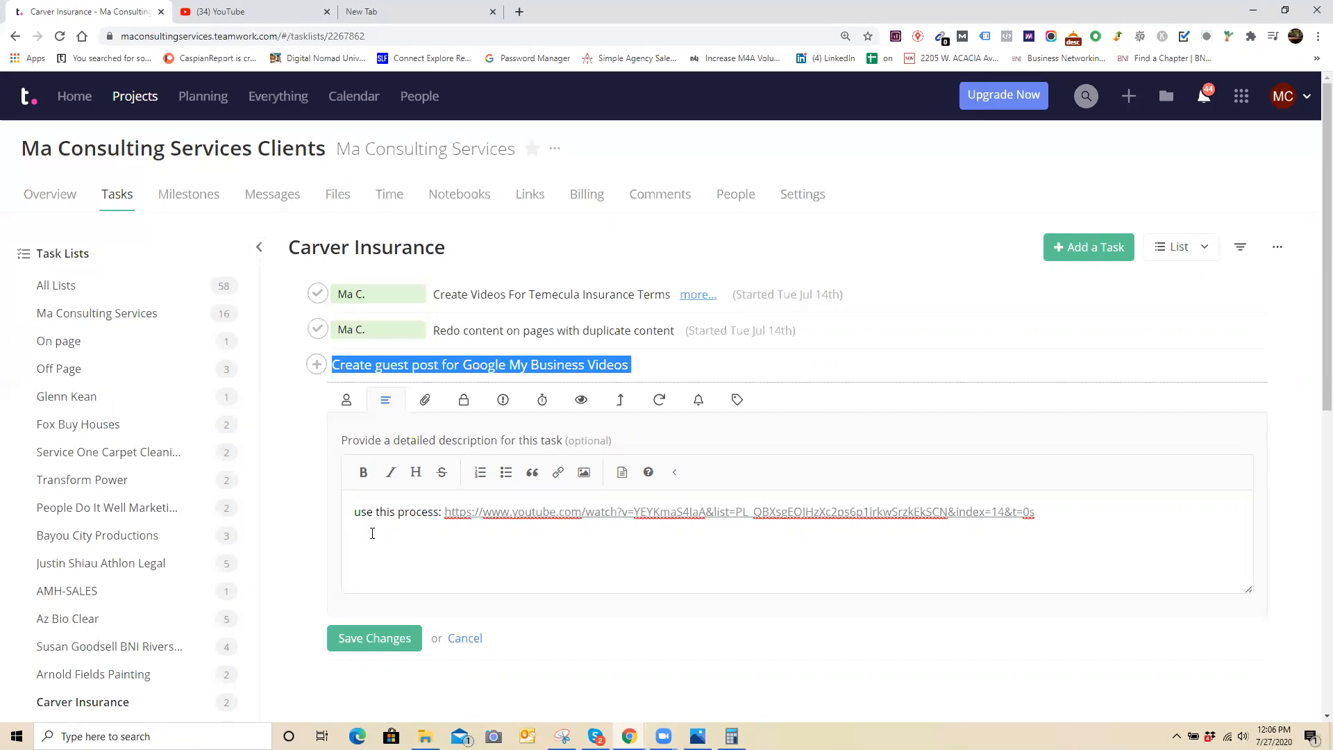
left_click_drag(355, 511, 1046, 509)
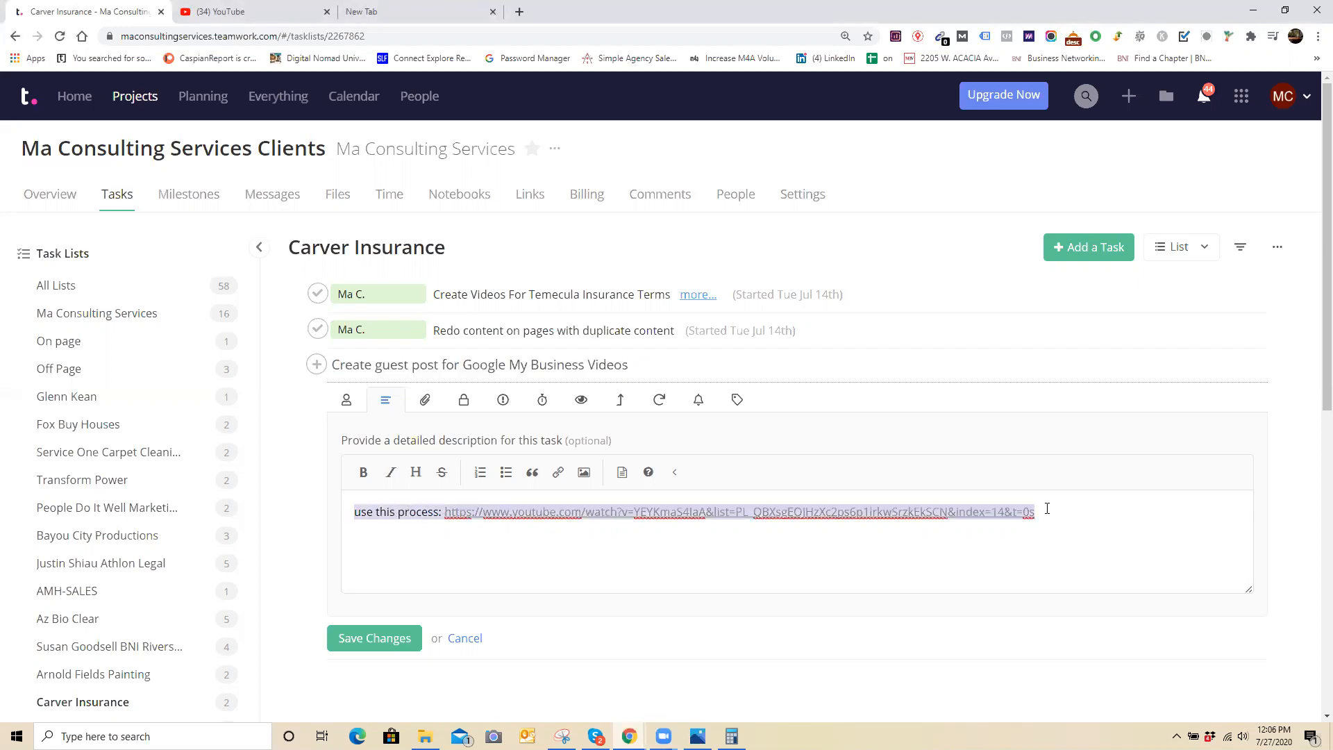
left_click(1047, 509)
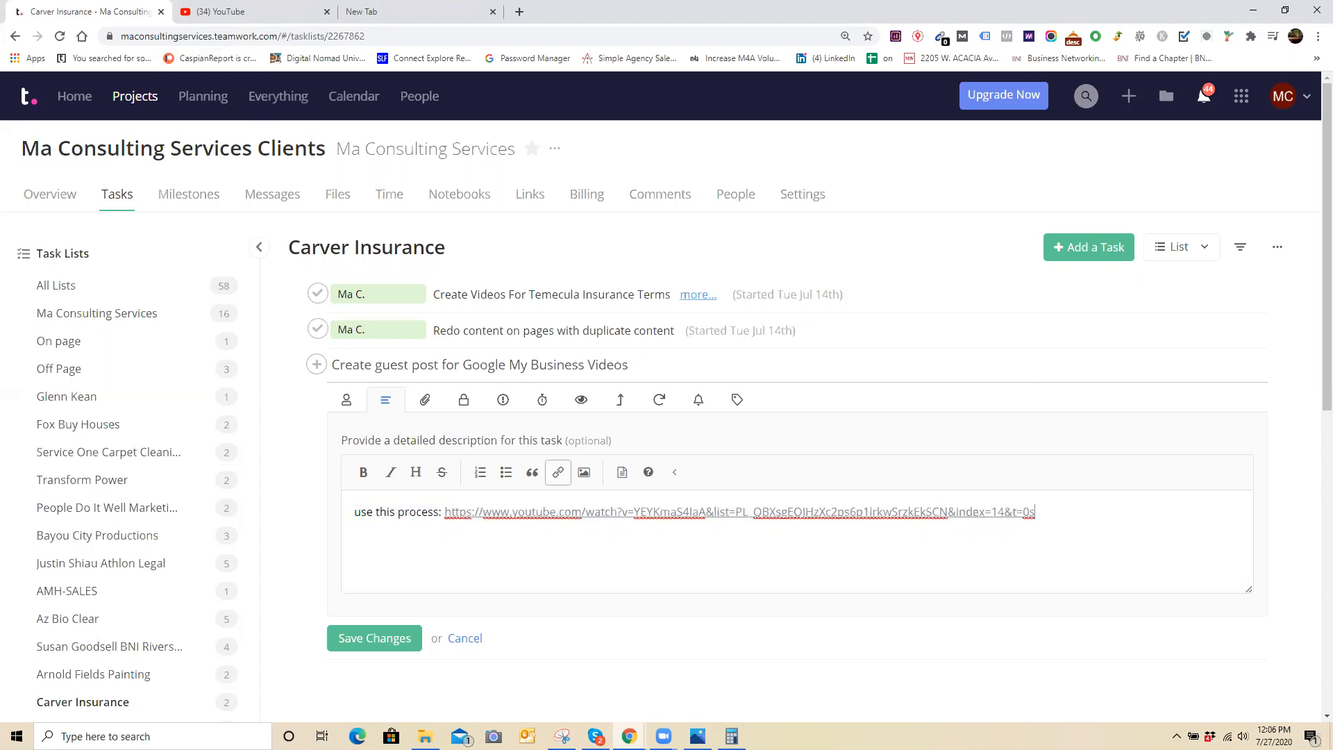
- Bring the guest posts video and the Local Seo Processes playlist from YouTube into this browser window as tabs
left_click_drag(1332, 7, 416, 4)
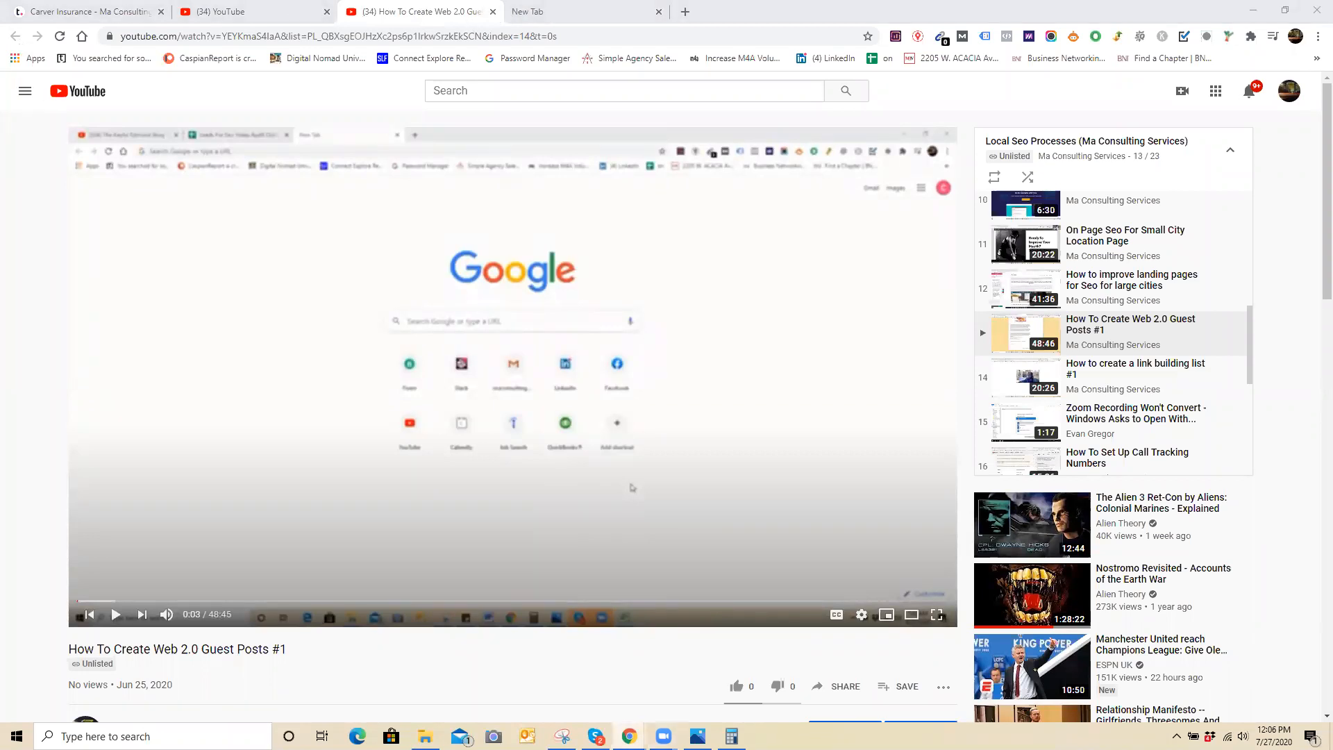
left_click_drag(60, 3, 378, 5)
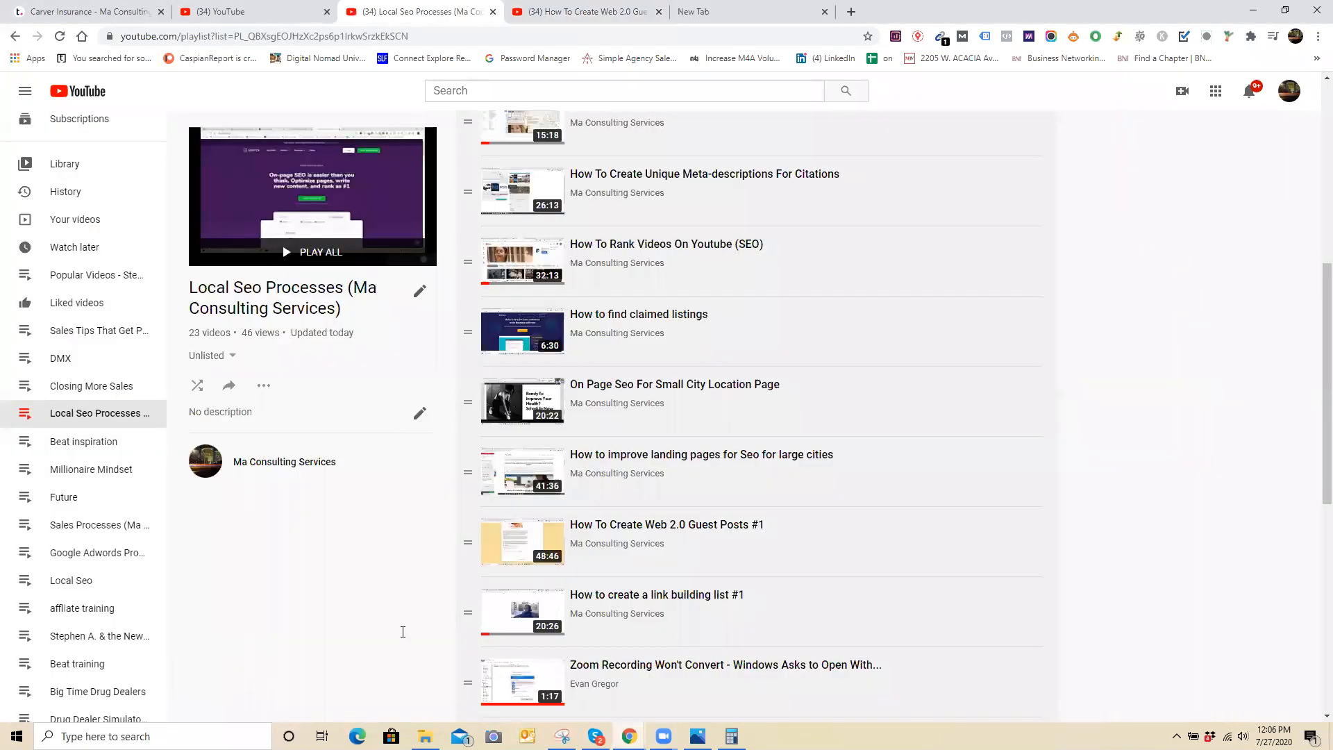
scroll(104, 424, "up", 2)
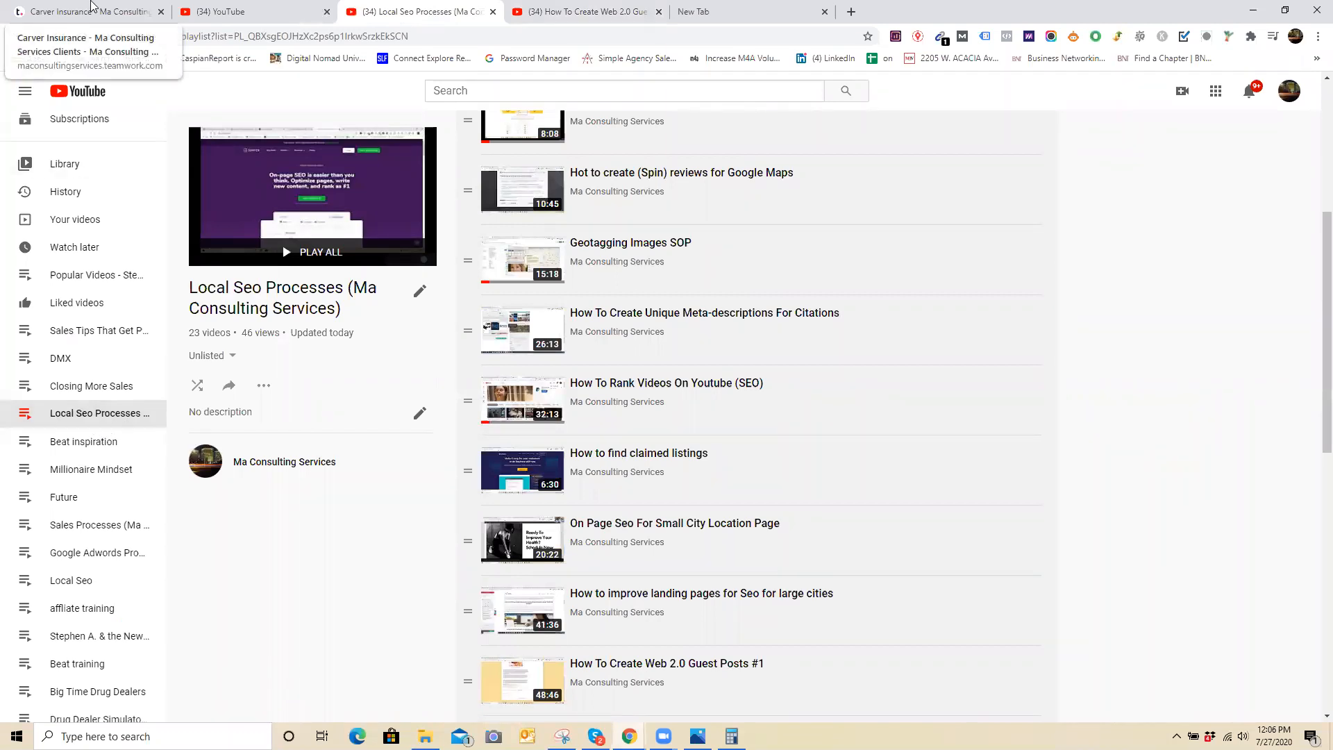
- Duplicate the Carver Insurance task list in a second browser tab and close the empty new tab
left_click(93, 6)
right_click(93, 7)
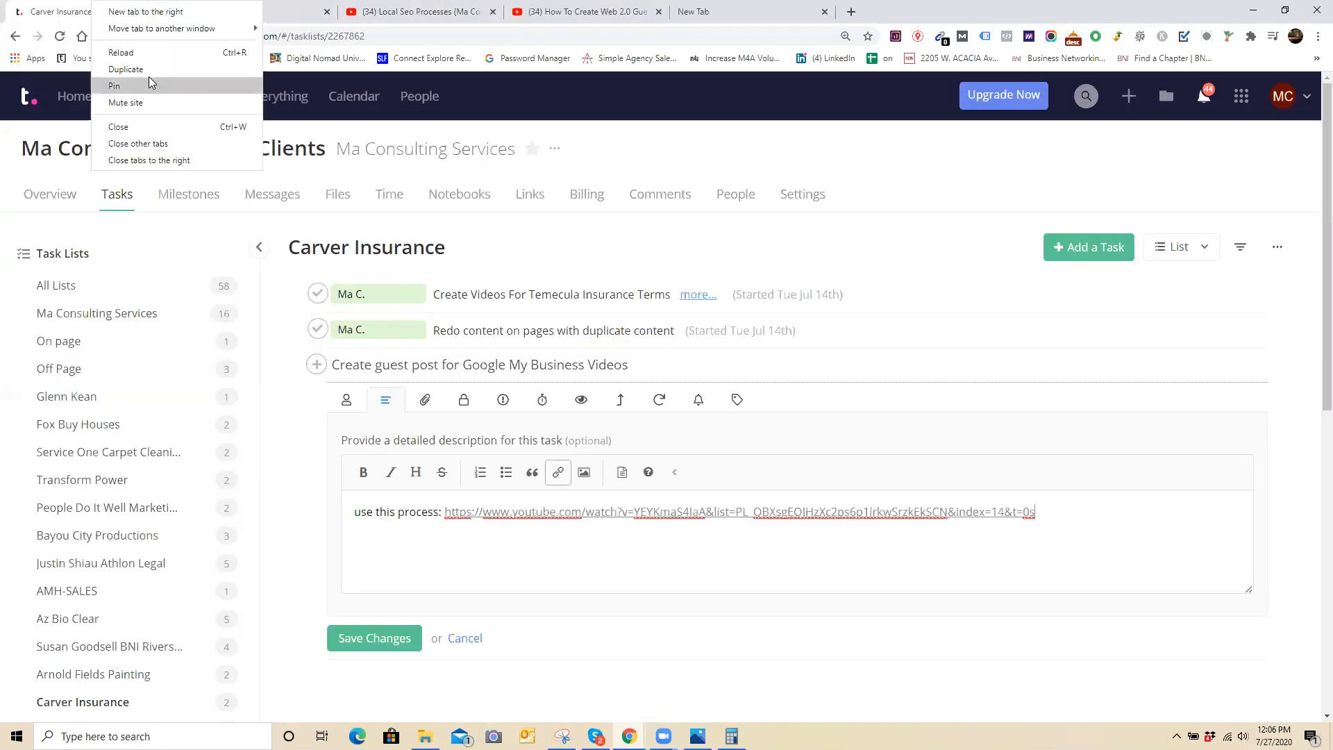
left_click(149, 70)
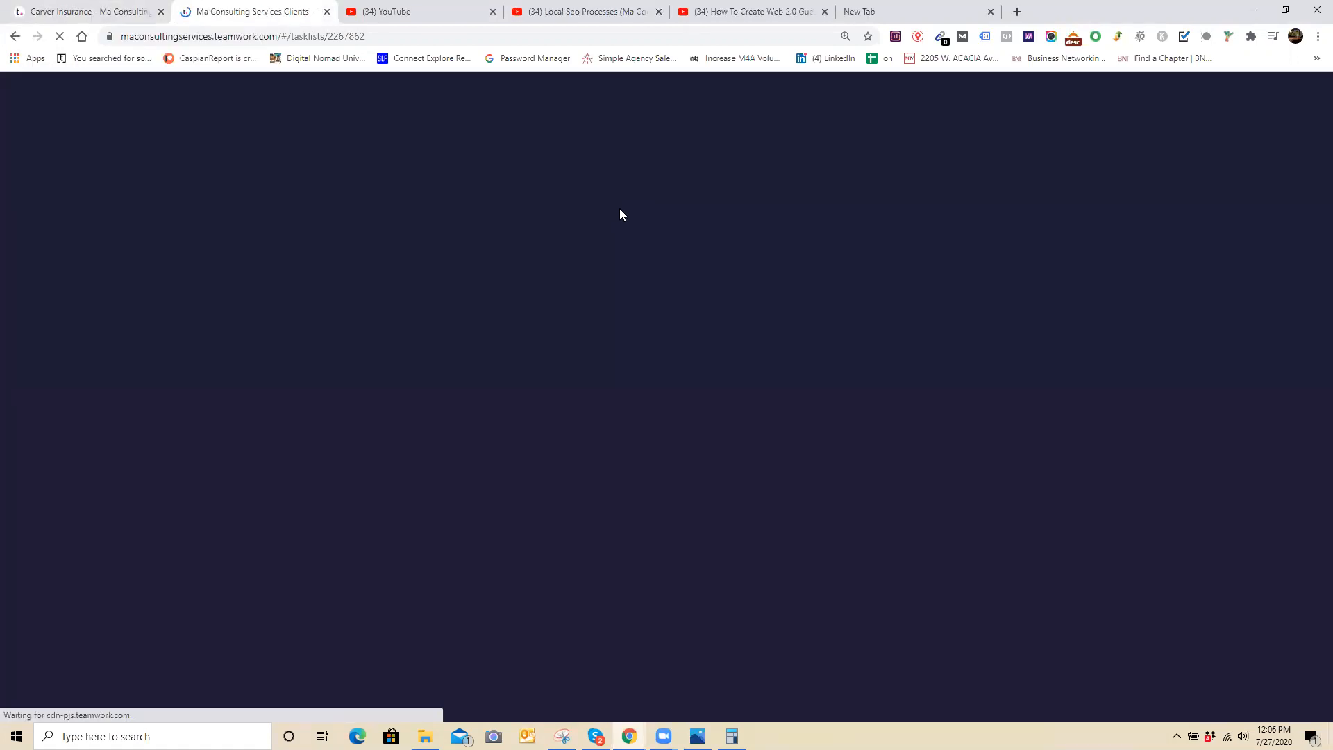
left_click(988, 12)
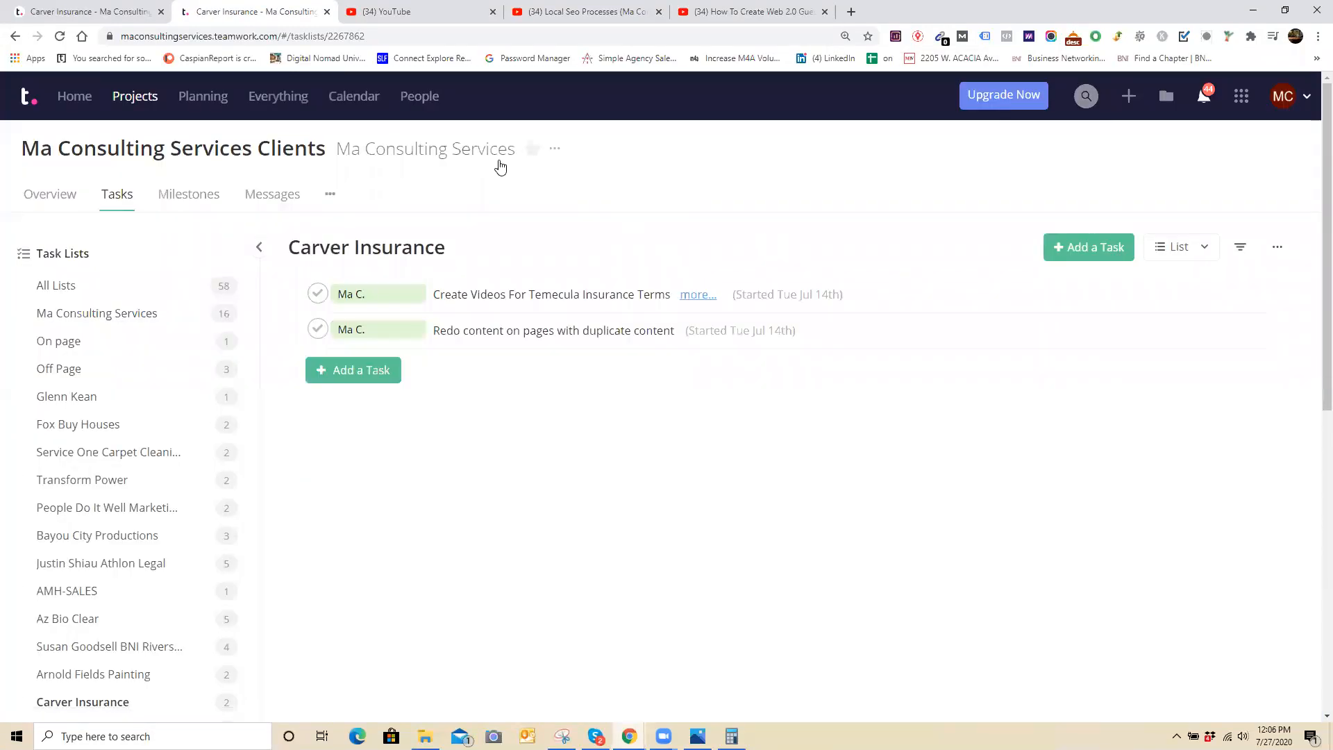
- Open the Local SEO Process notebook from the Local Seo category of the SEO ASSET NETWORK project
left_click(137, 97)
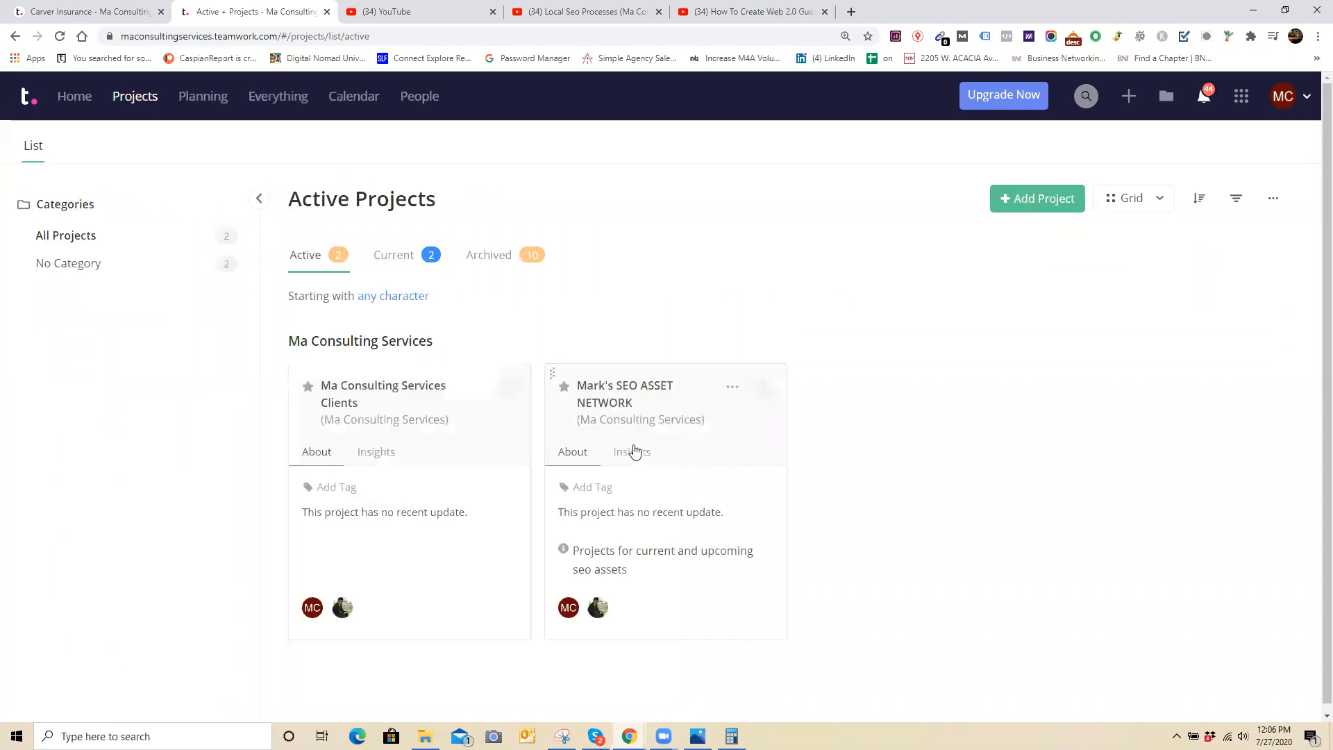
left_click(640, 401)
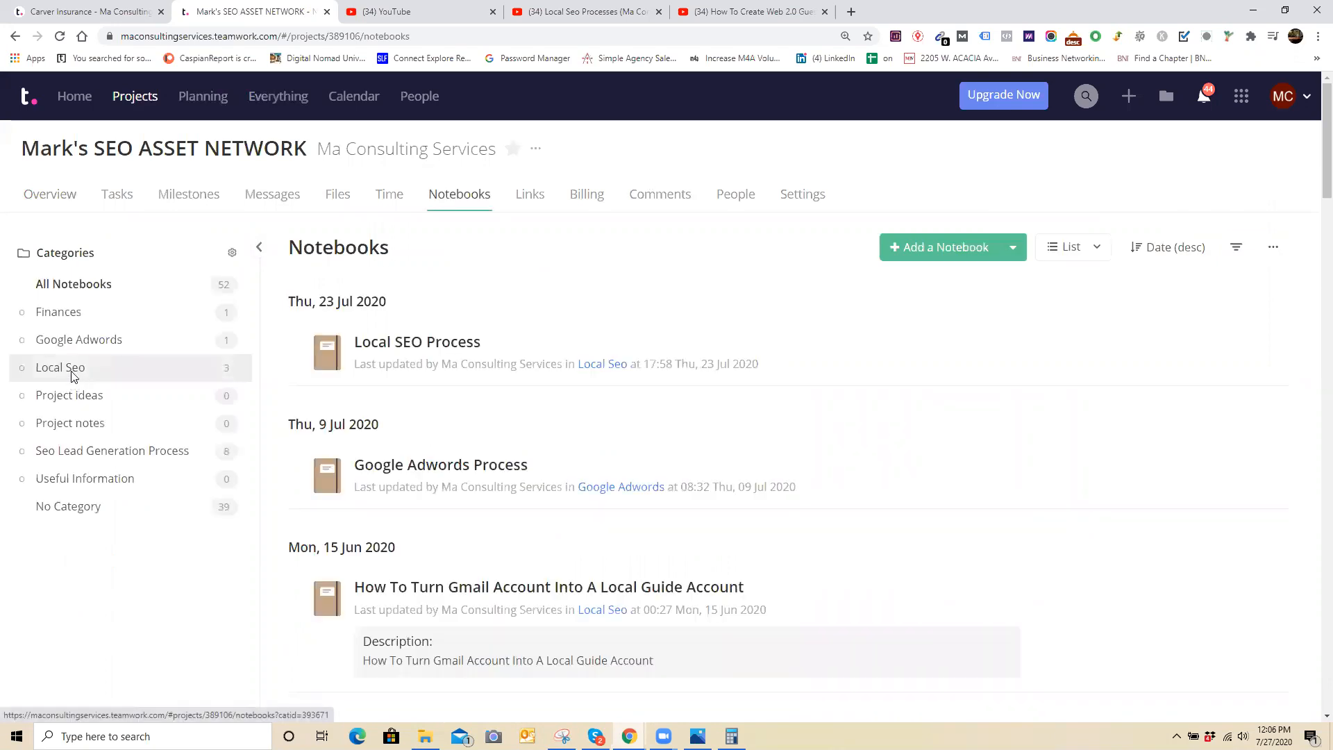
left_click(72, 379)
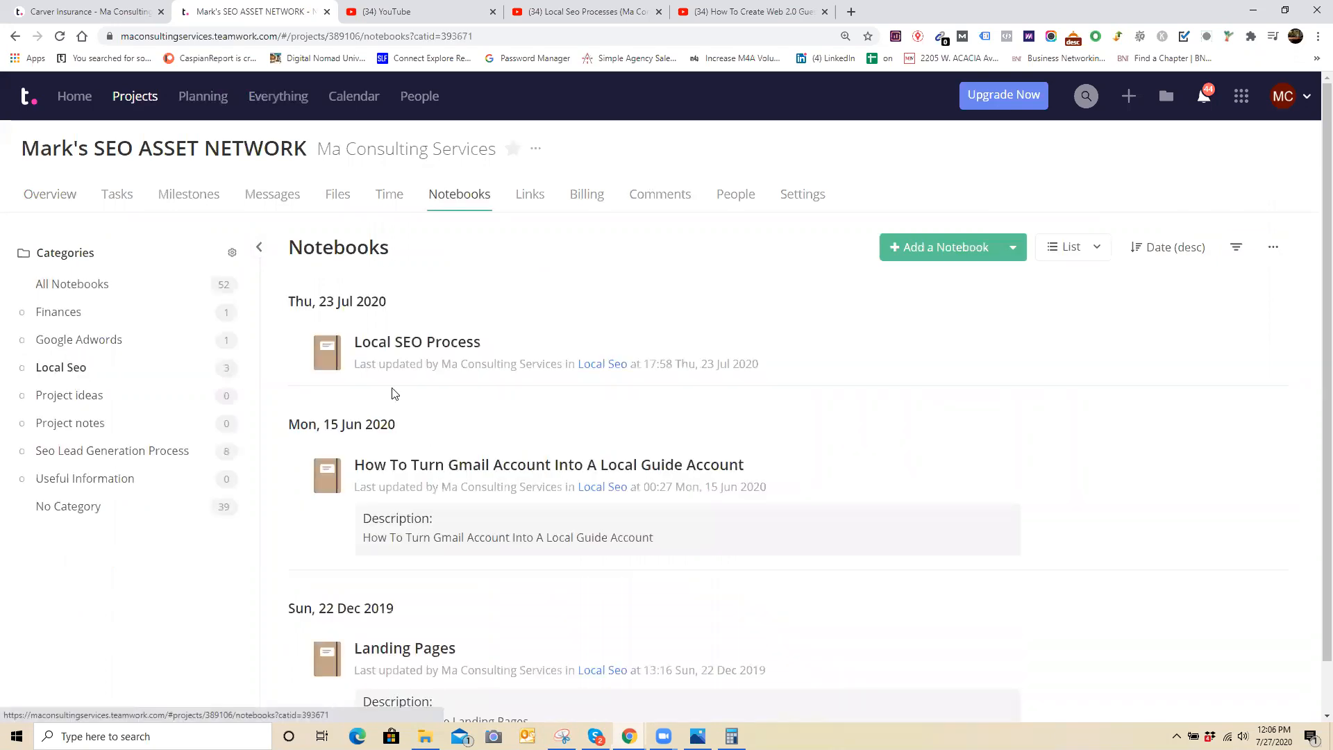
left_click(420, 341)
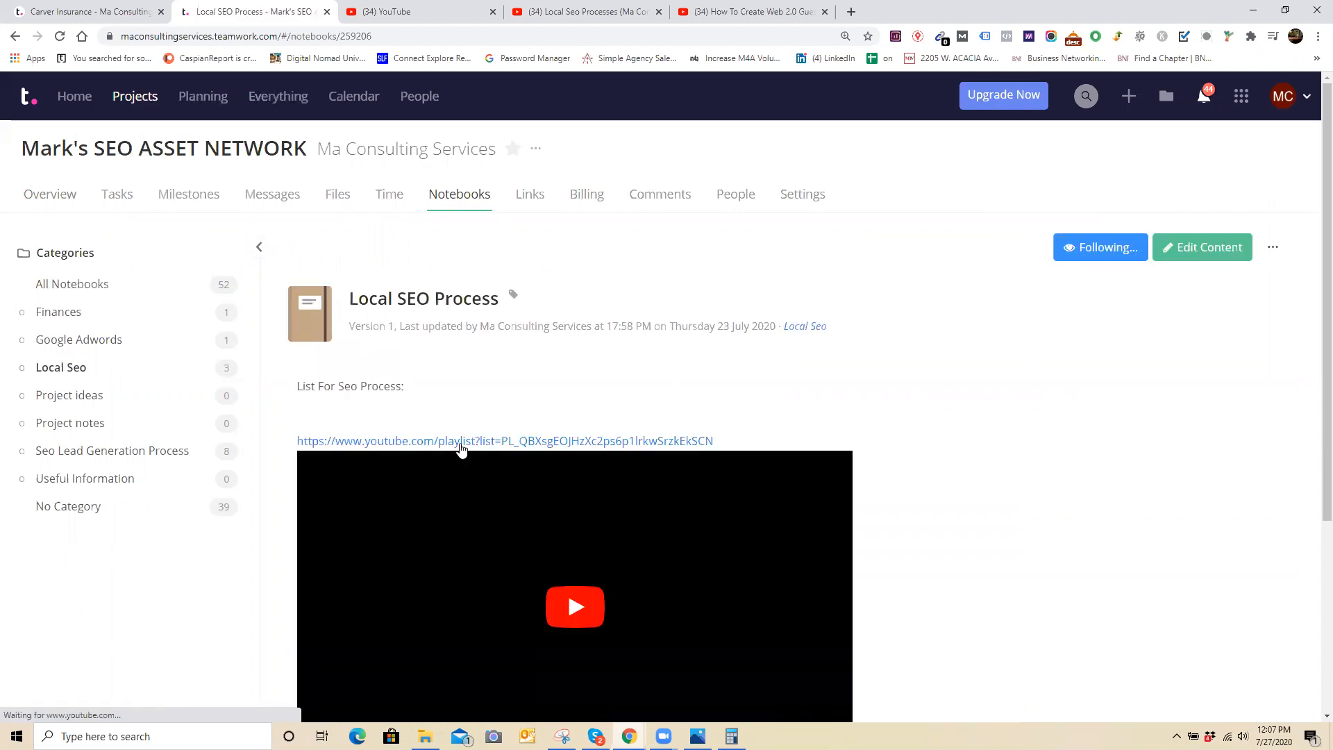
- View the beginning of the Local Seo Processes playlist on YouTube and return to the Carver Insurance task
left_click(542, 9)
scroll(744, 404, "up", 5)
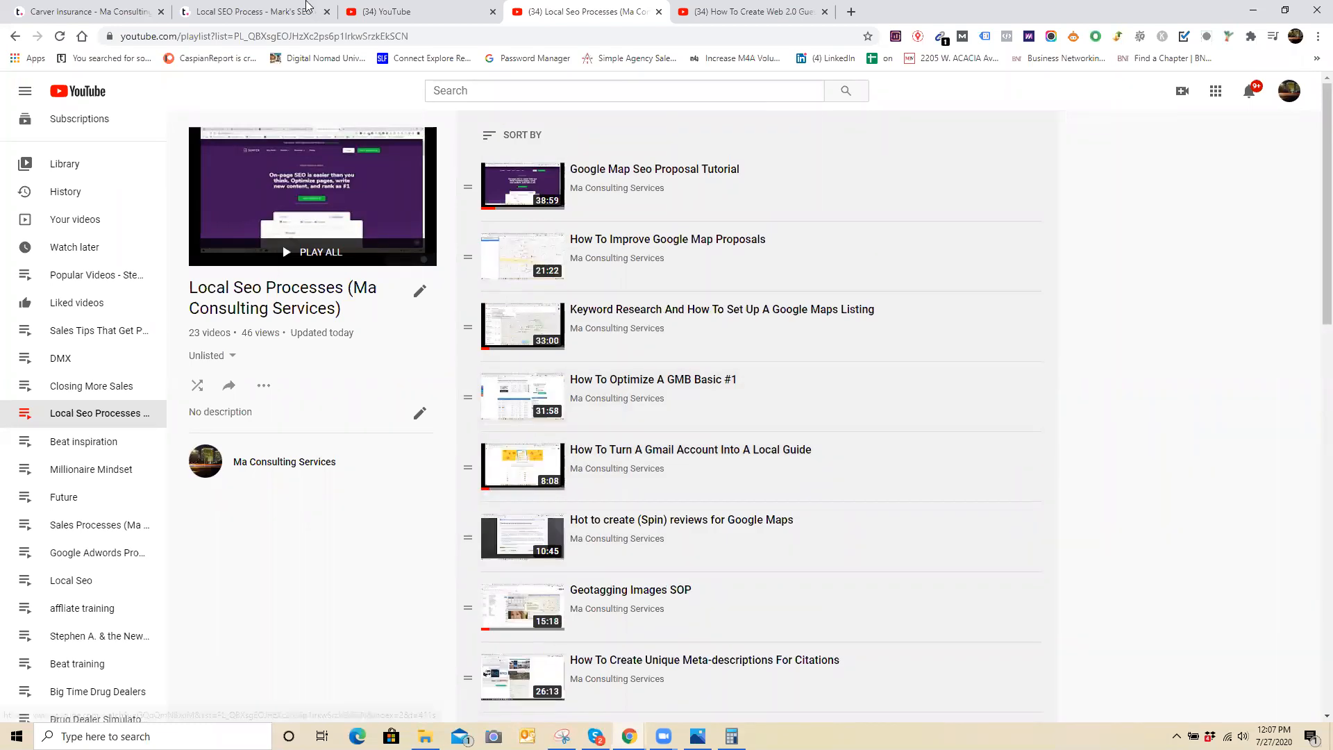
left_click(309, 10)
left_click(114, 9)
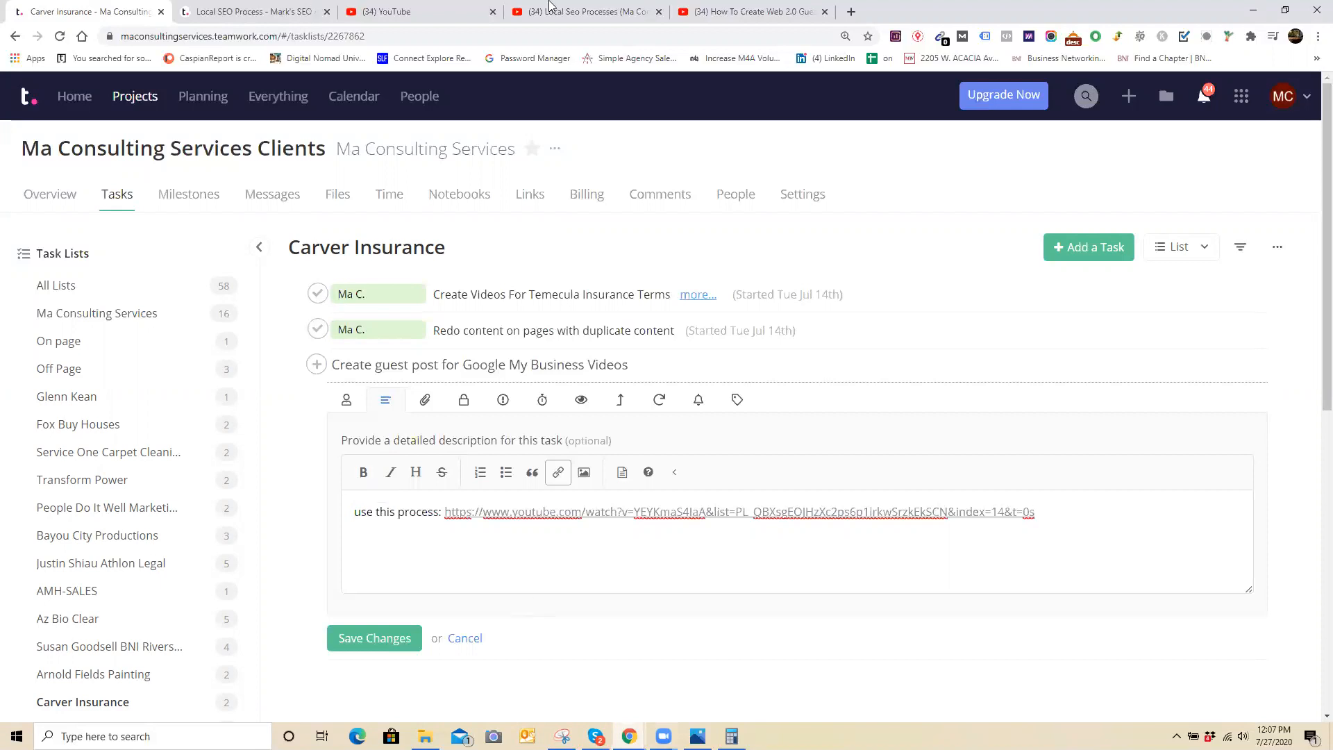
- Search the Local Seo Processes playlist page for "guest post"
left_click(613, 6)
scroll(625, 393, "down", 9)
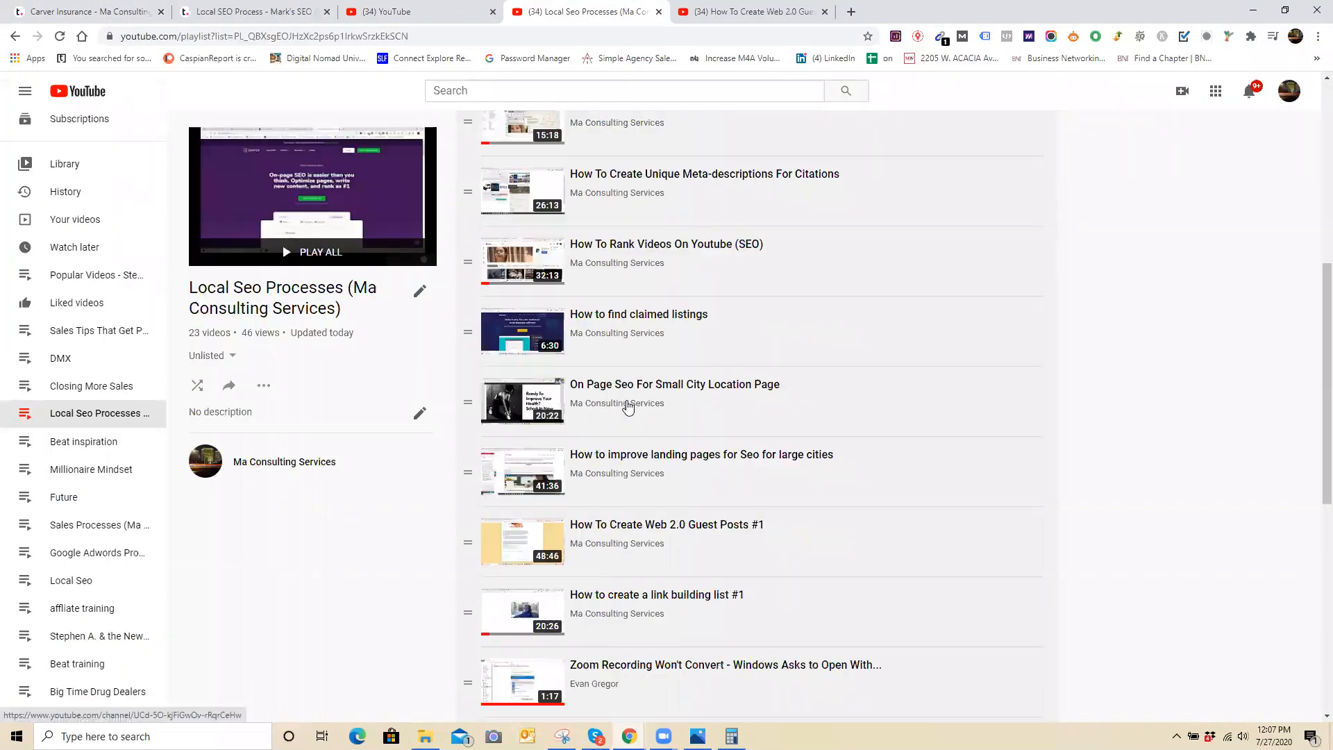
scroll(628, 406, "down", 6)
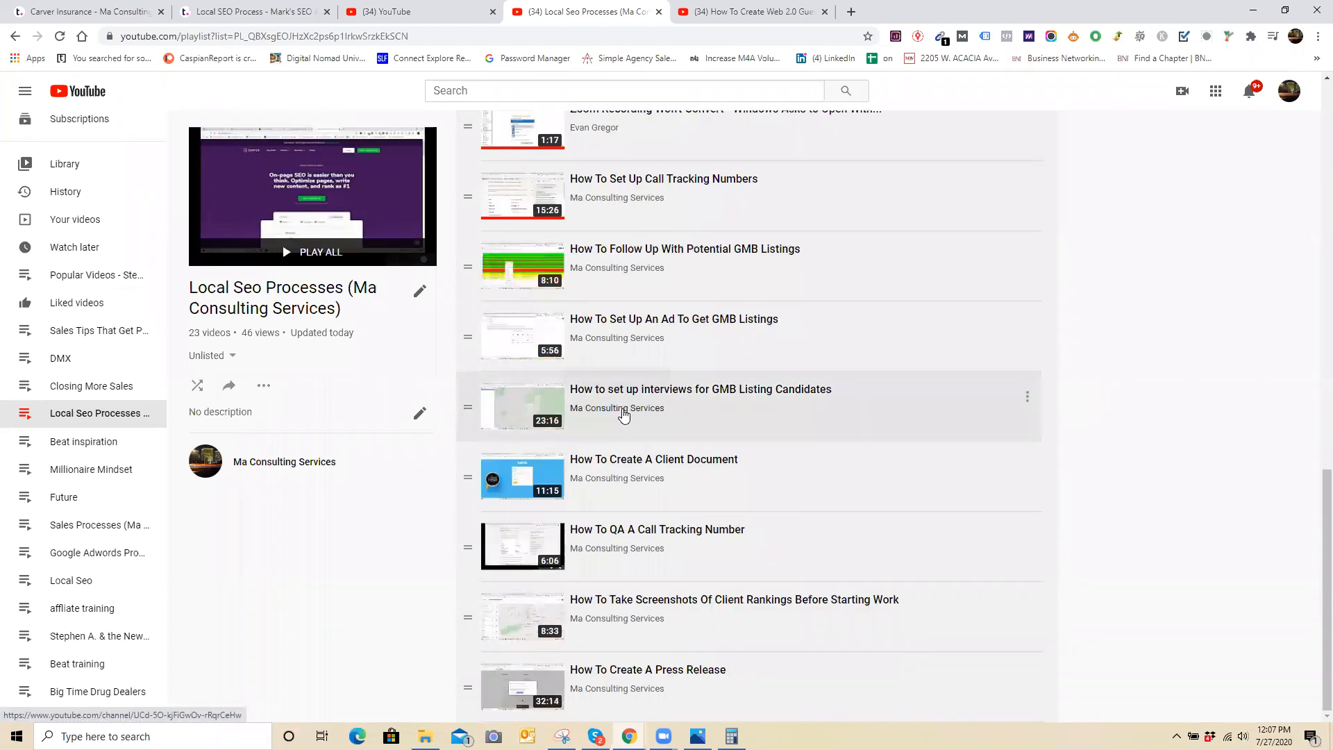
key("ctrl+f")
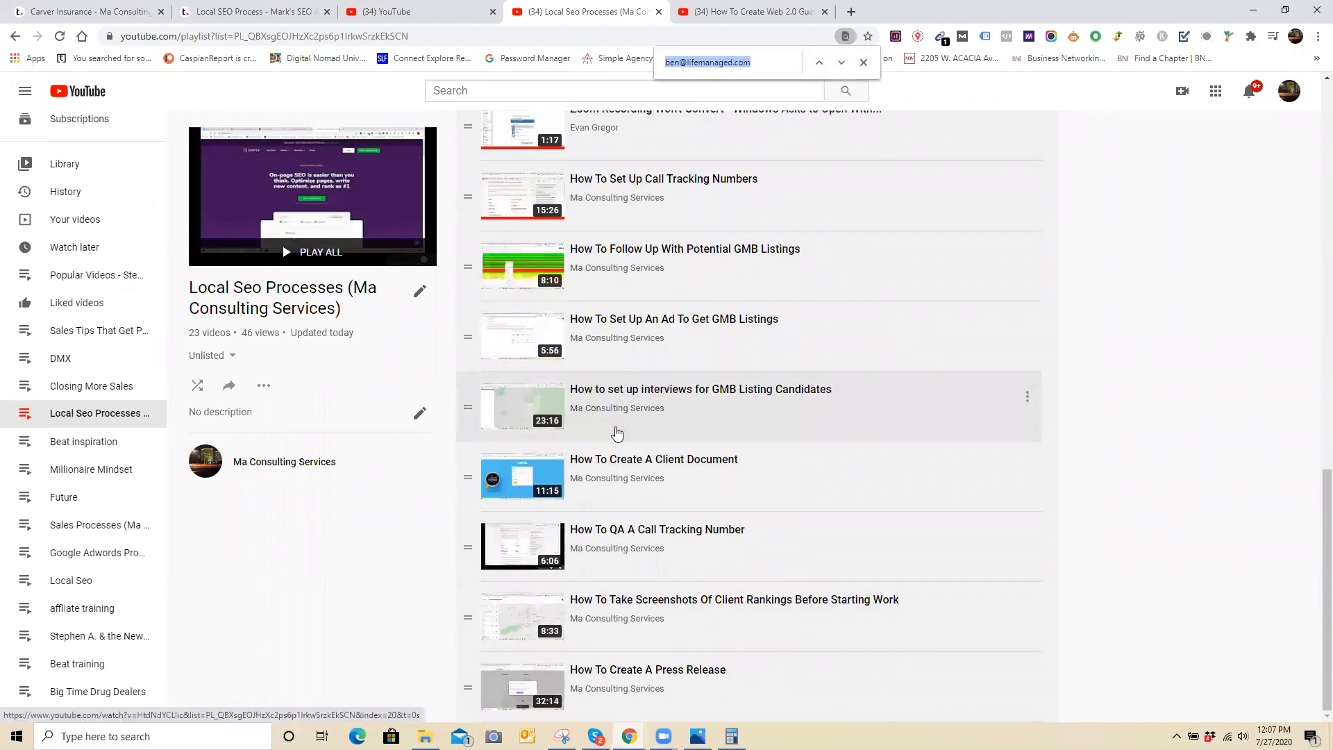
type("guest post")
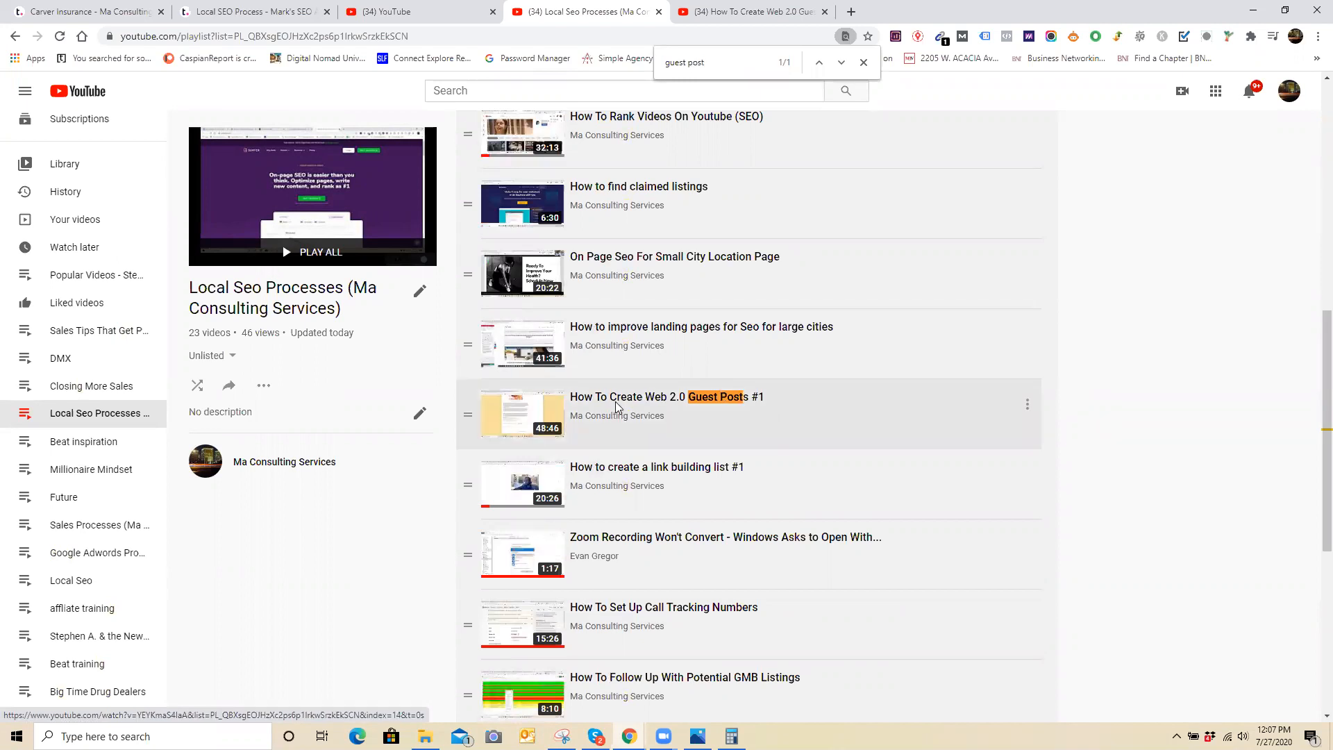
- Open How To Create Web 2.0 Guest Posts #1 in its own tab to copy the web address, and close that tab
right_click(617, 406)
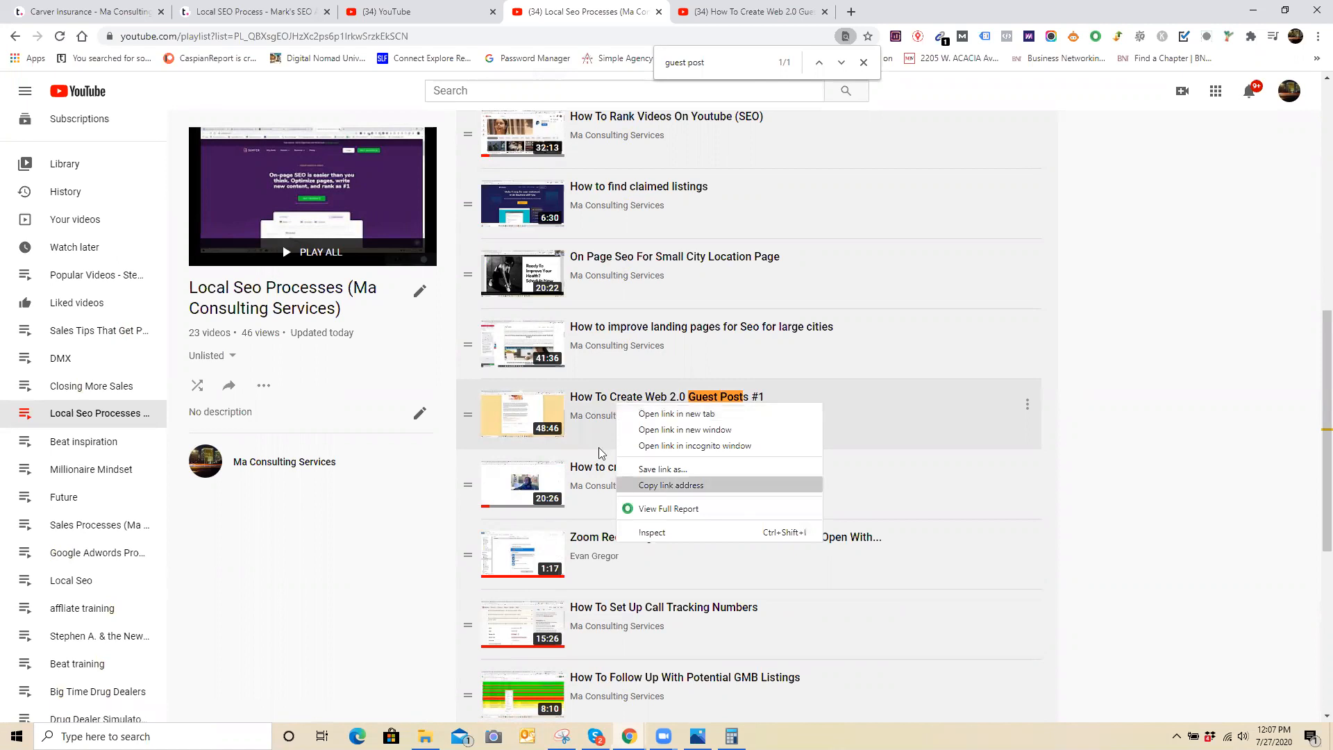
left_click(676, 413)
key("ctrl+Tab")
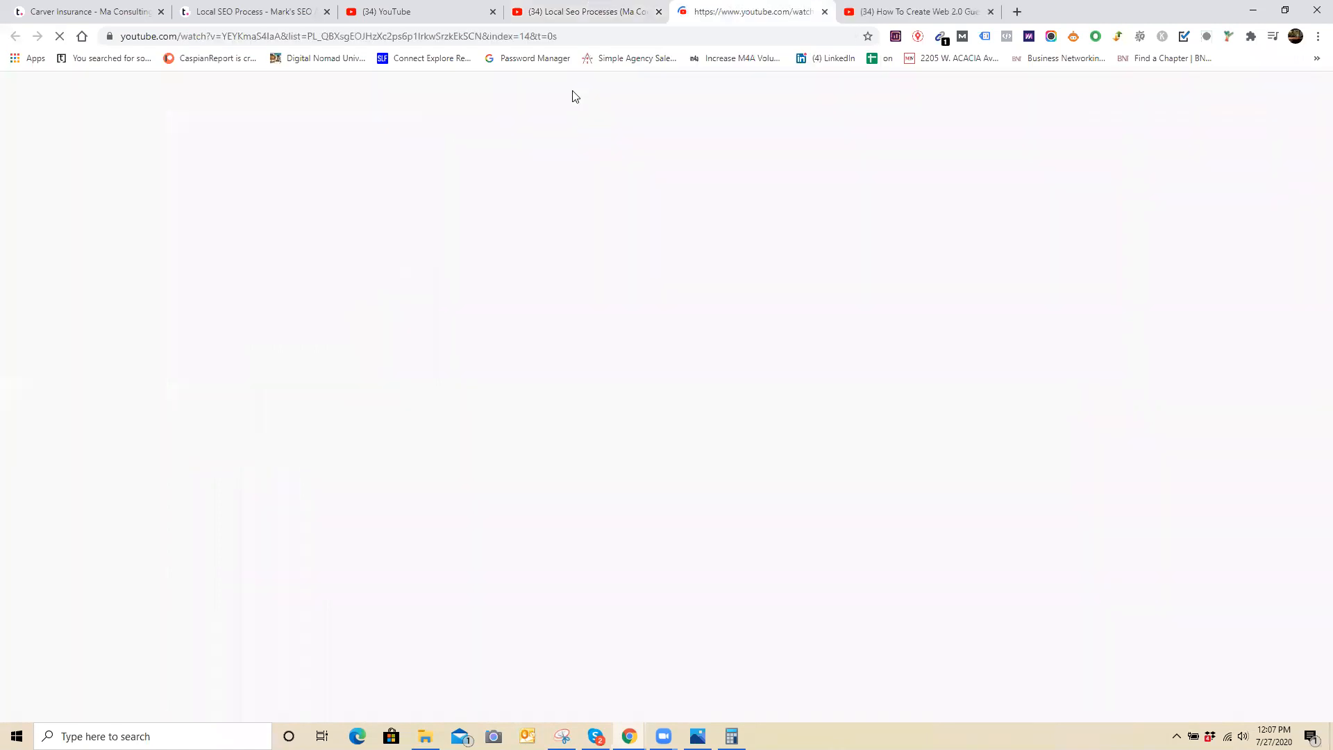
left_click(480, 38)
right_click(480, 37)
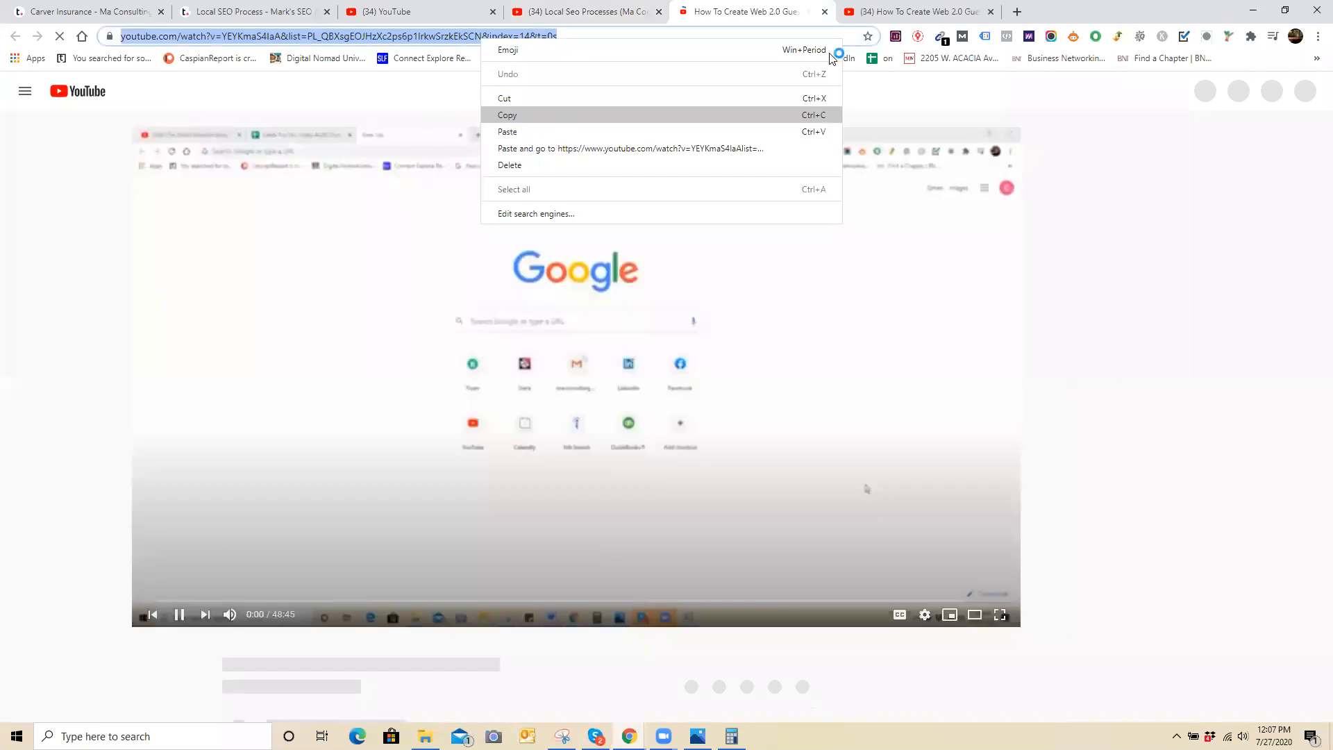
left_click(825, 12)
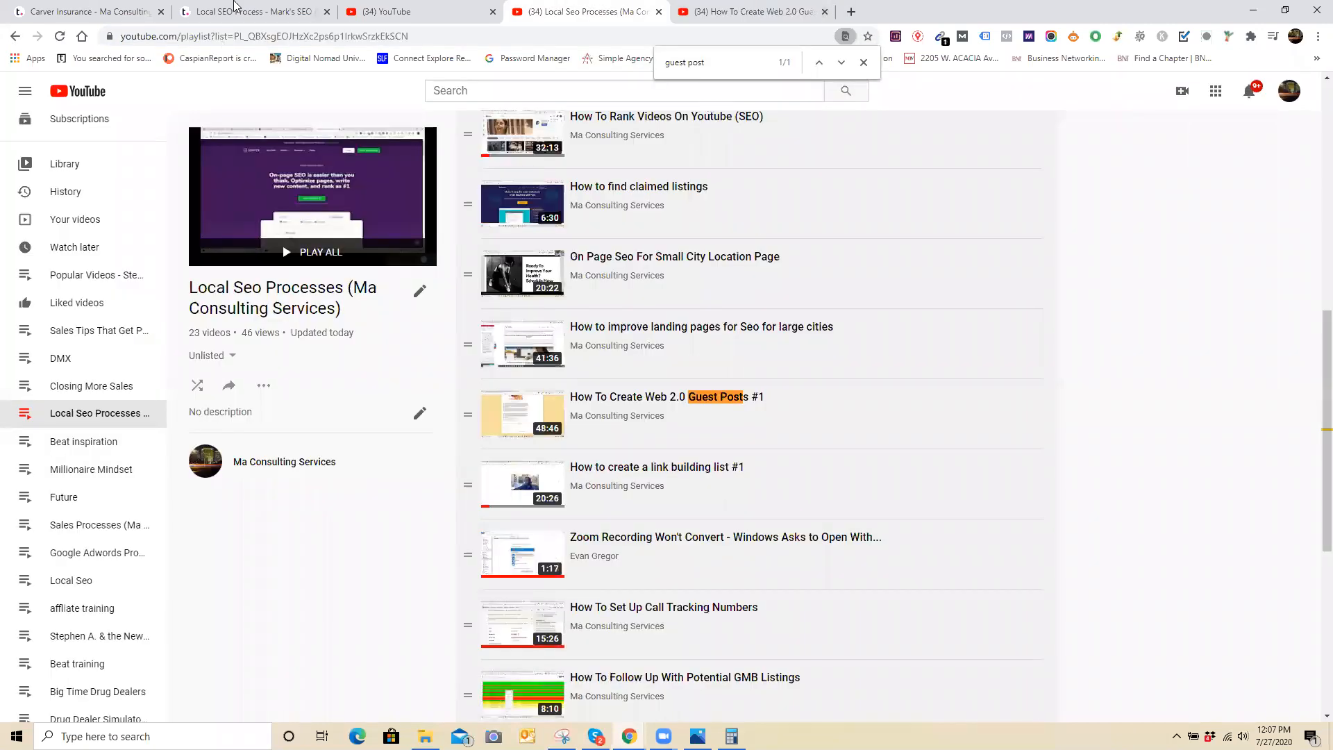
- Return to the Carver Insurance task in Teamwork and bring the Seo Timeline spreadsheet into this browser window as a tab
left_click(234, 10)
left_click(90, 12)
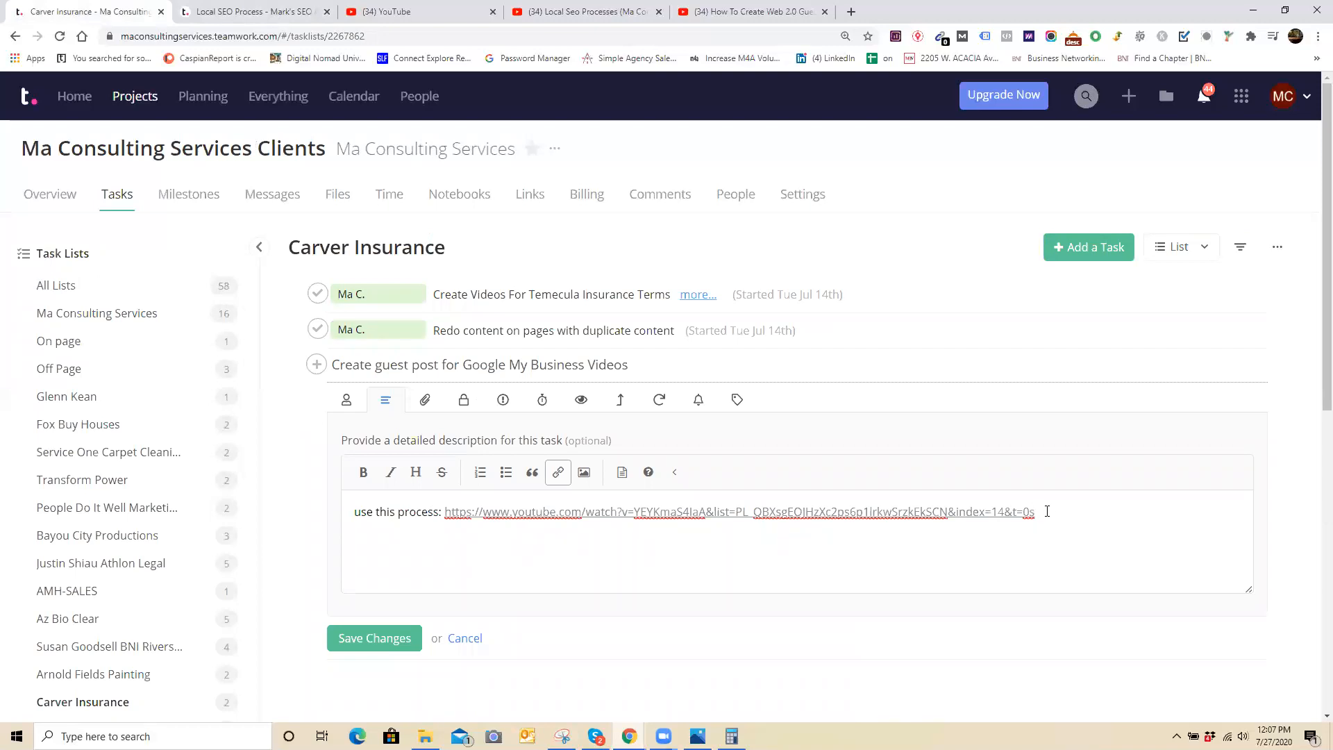
key("Return")
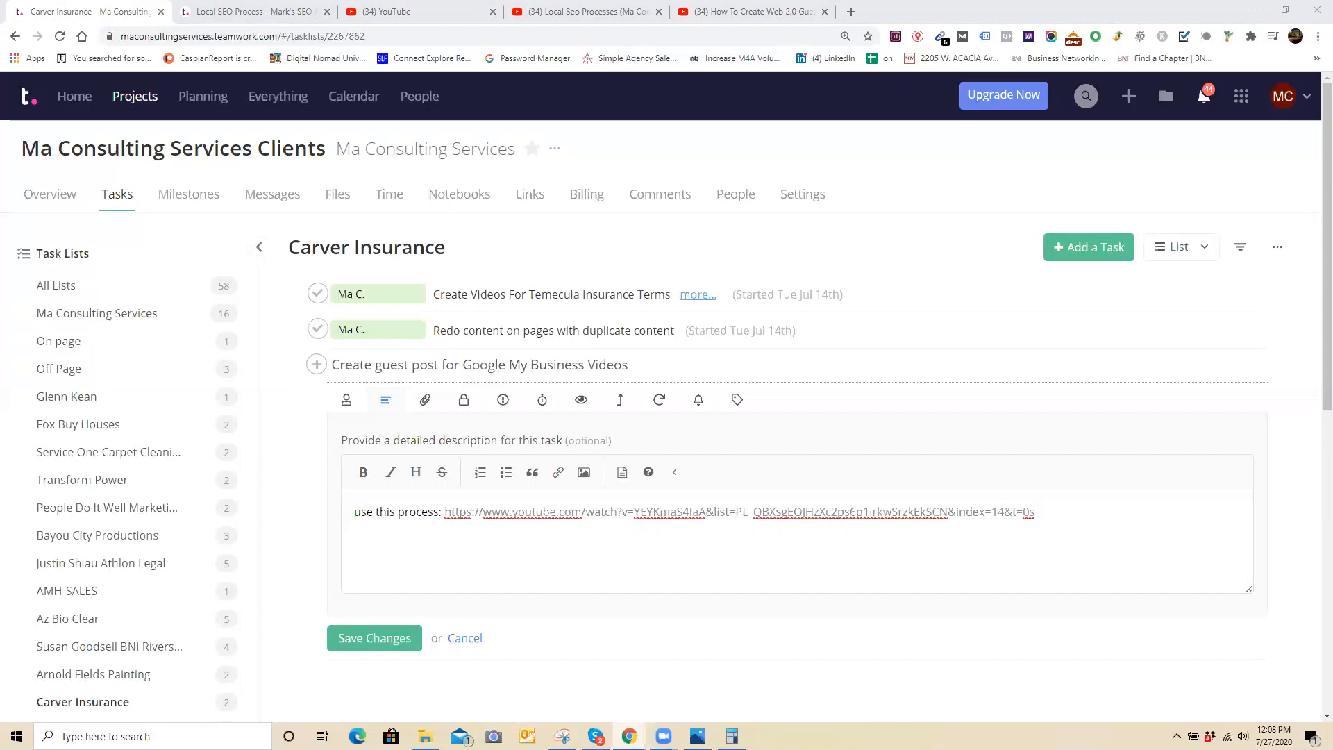
left_click_drag(1078, 7, 1039, 11)
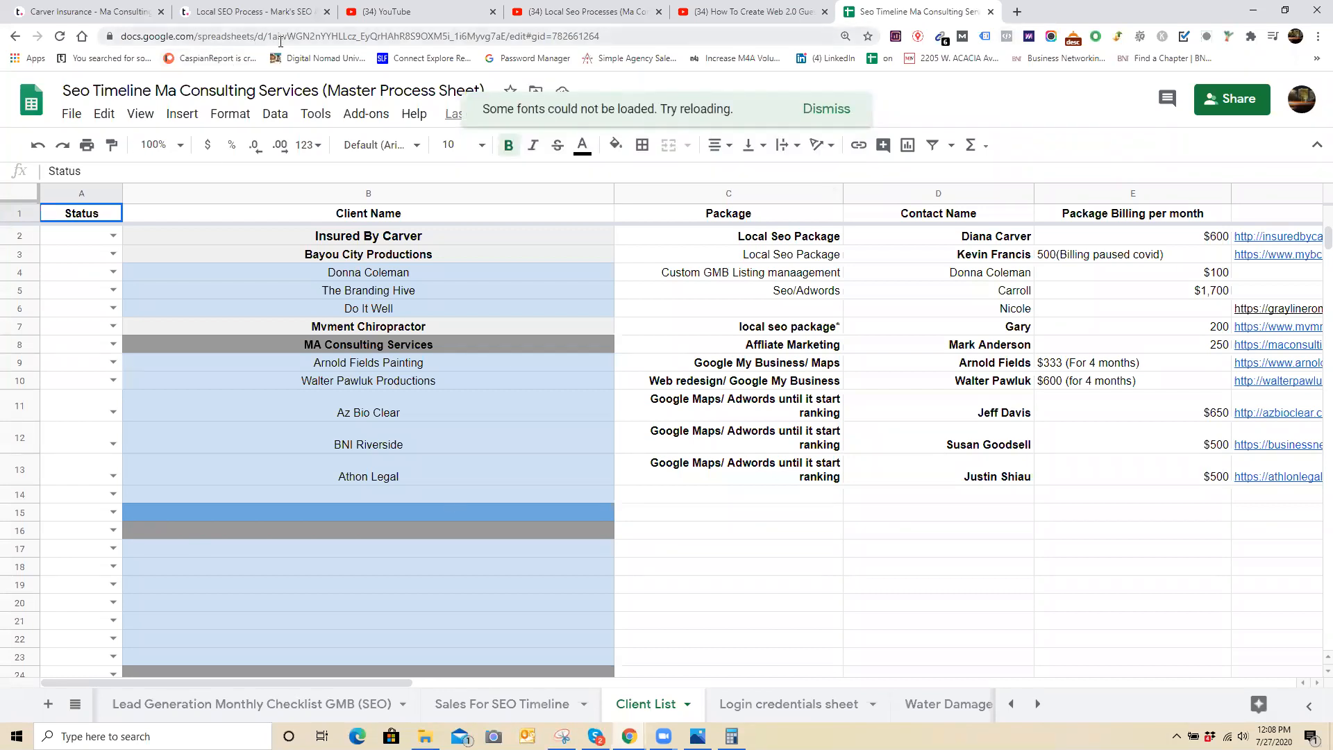
- Start a new notebook in the SEO ASSET NETWORK project and title it "Ma Consulting Services Clients"
left_click(204, 12)
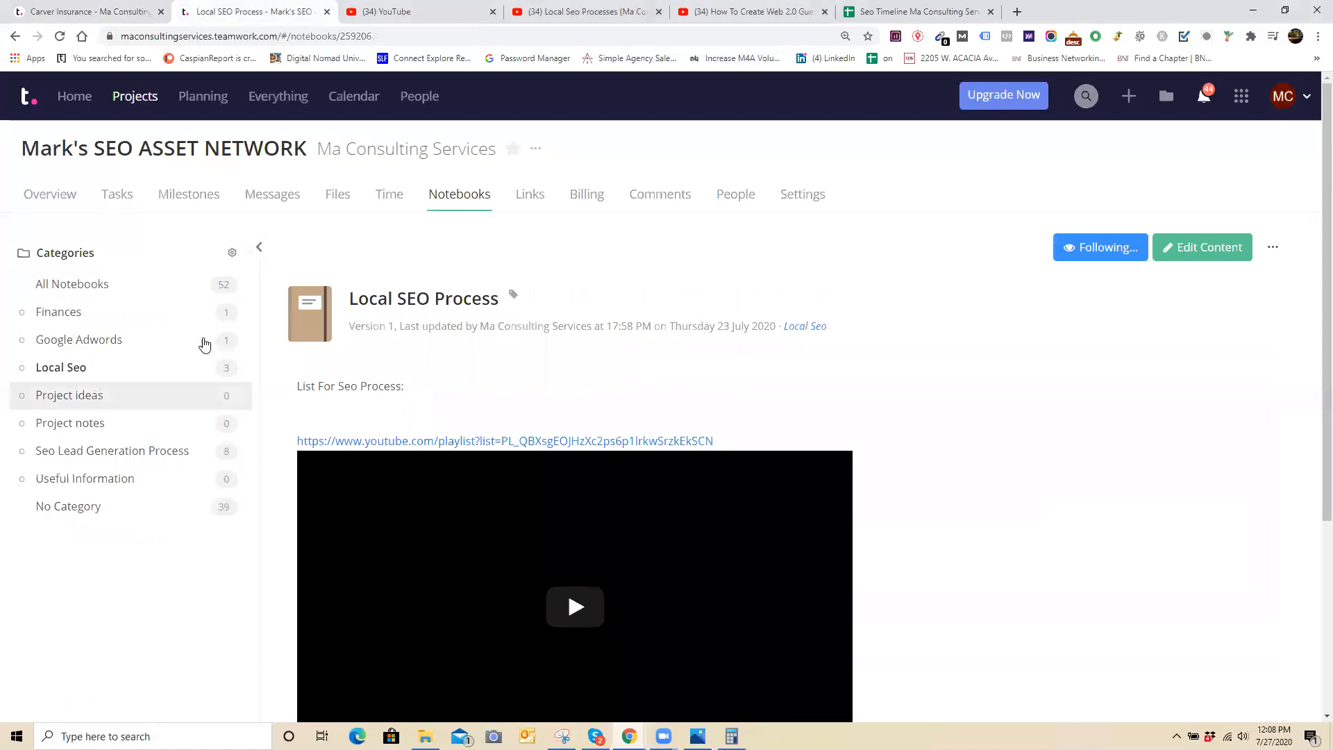
left_click(471, 195)
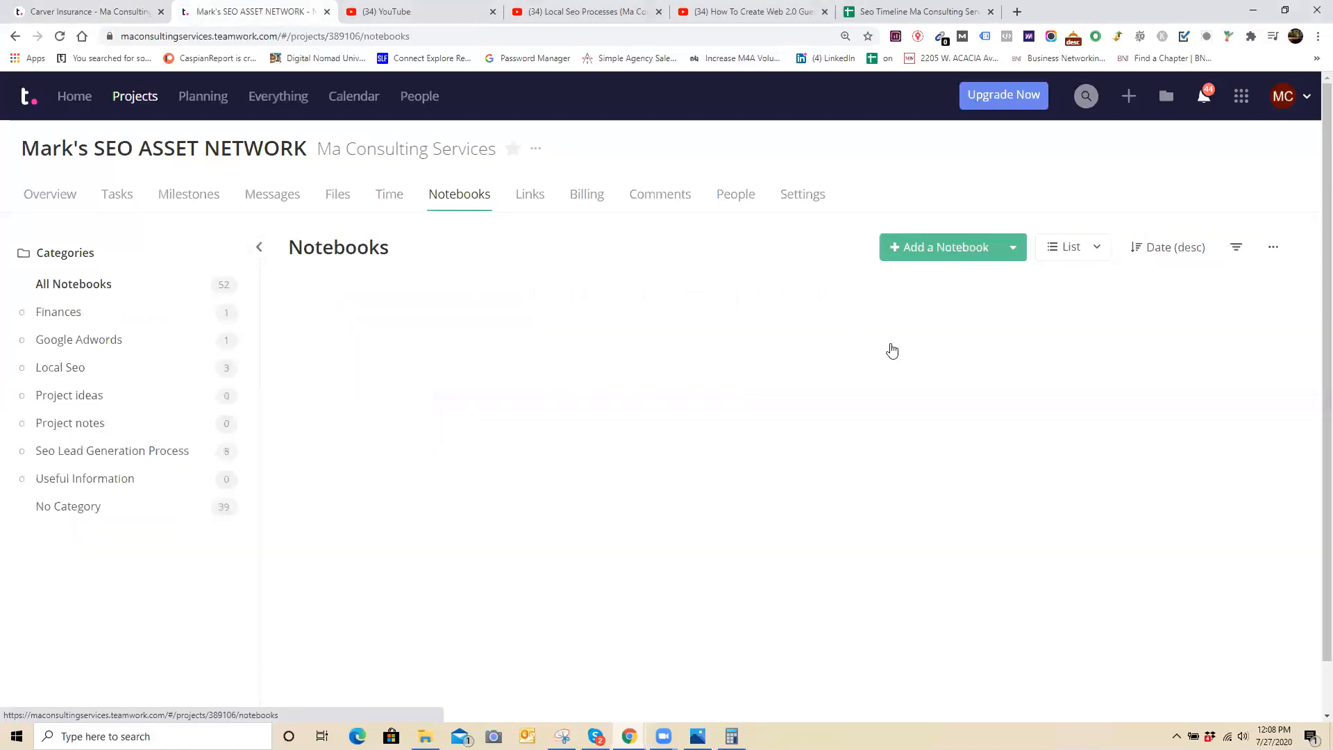
left_click(933, 257)
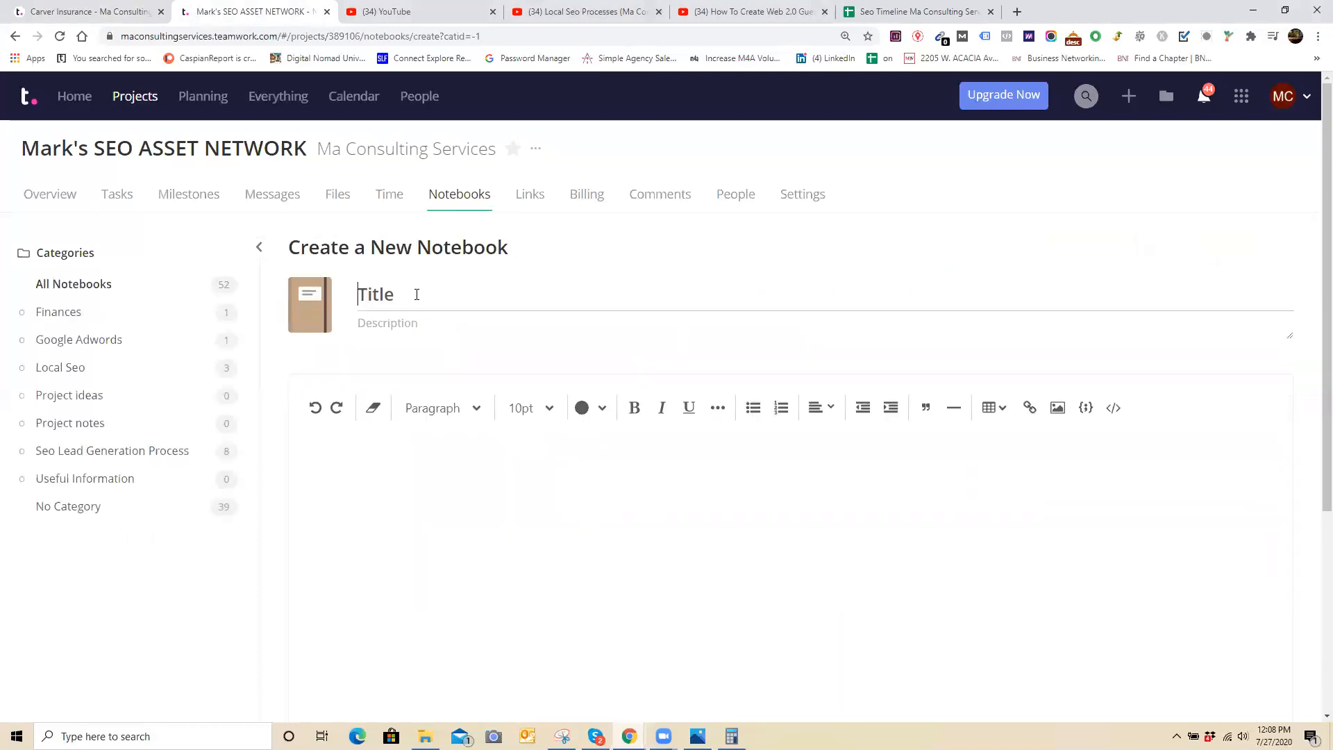
type("N")
key("BackSpace")
type("Ma Consulting Servic")
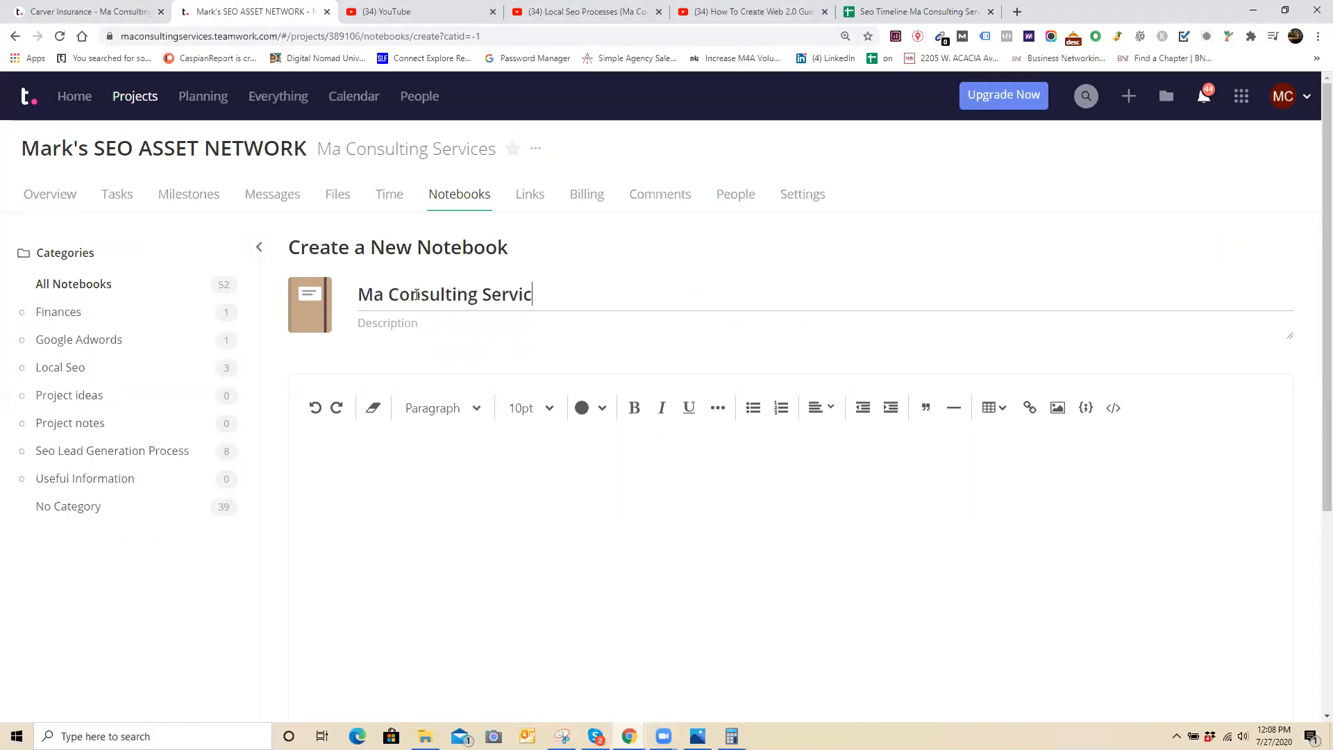
type("es CLient")
key("BackSpace")
key("BackSpace")
key("BackSpace")
key("BackSpace")
type("lients")
- Copy the notebook's title into its description and enter "List of clients" as the content
left_click_drag(597, 297, 609, 298)
key("ctrl+a")
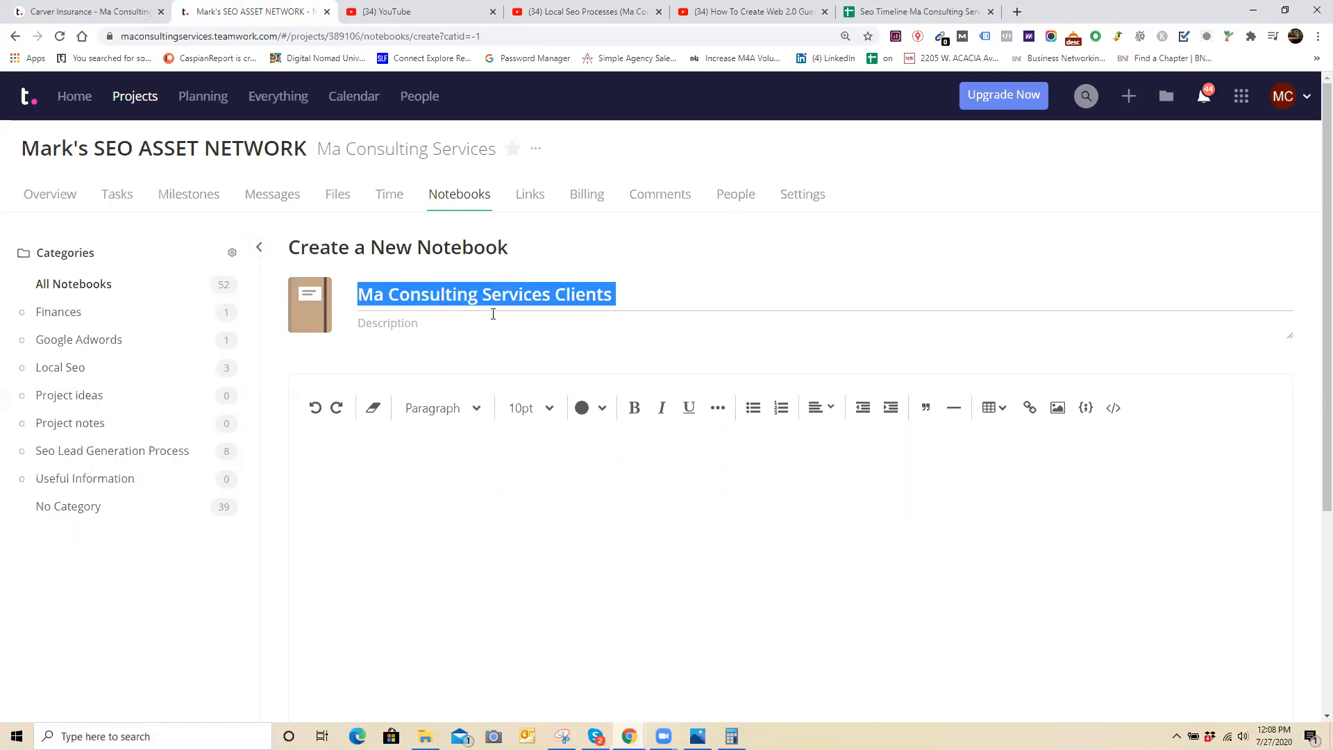
right_click(493, 307)
left_click(596, 351)
right_click(485, 332)
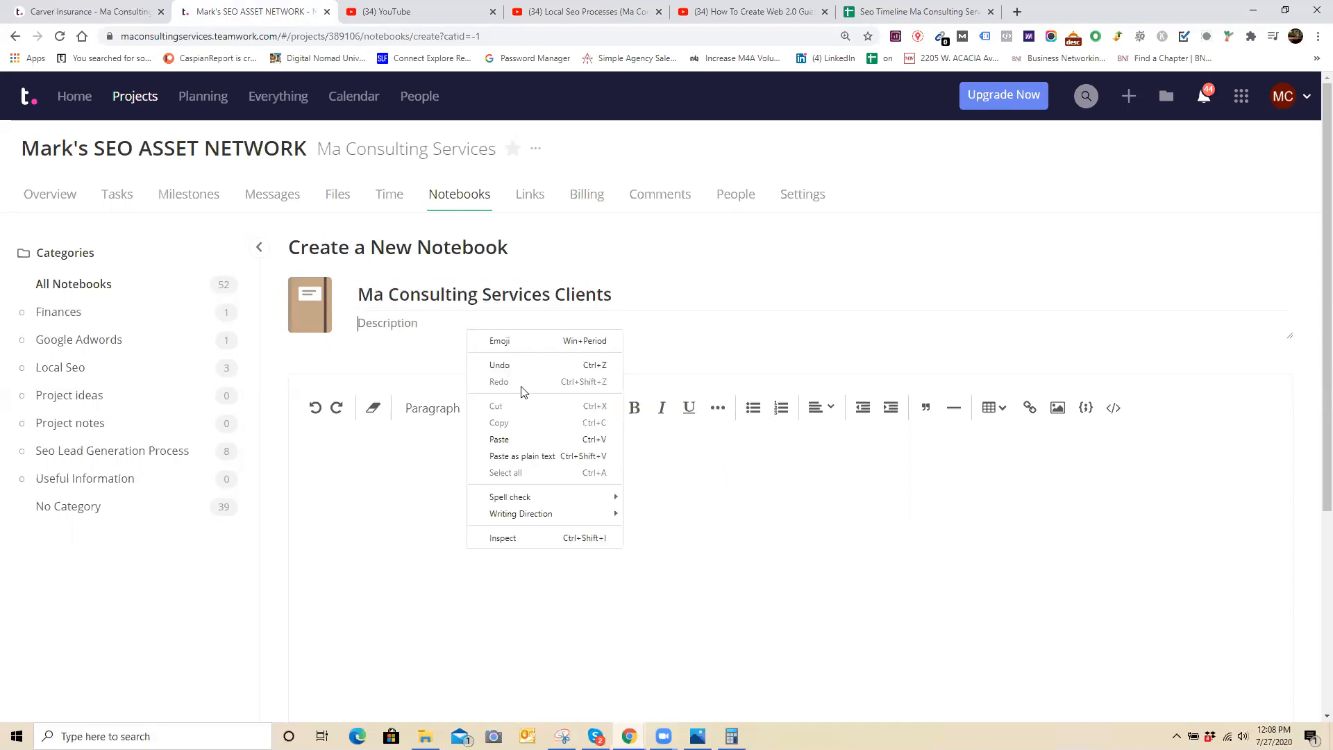
left_click(532, 438)
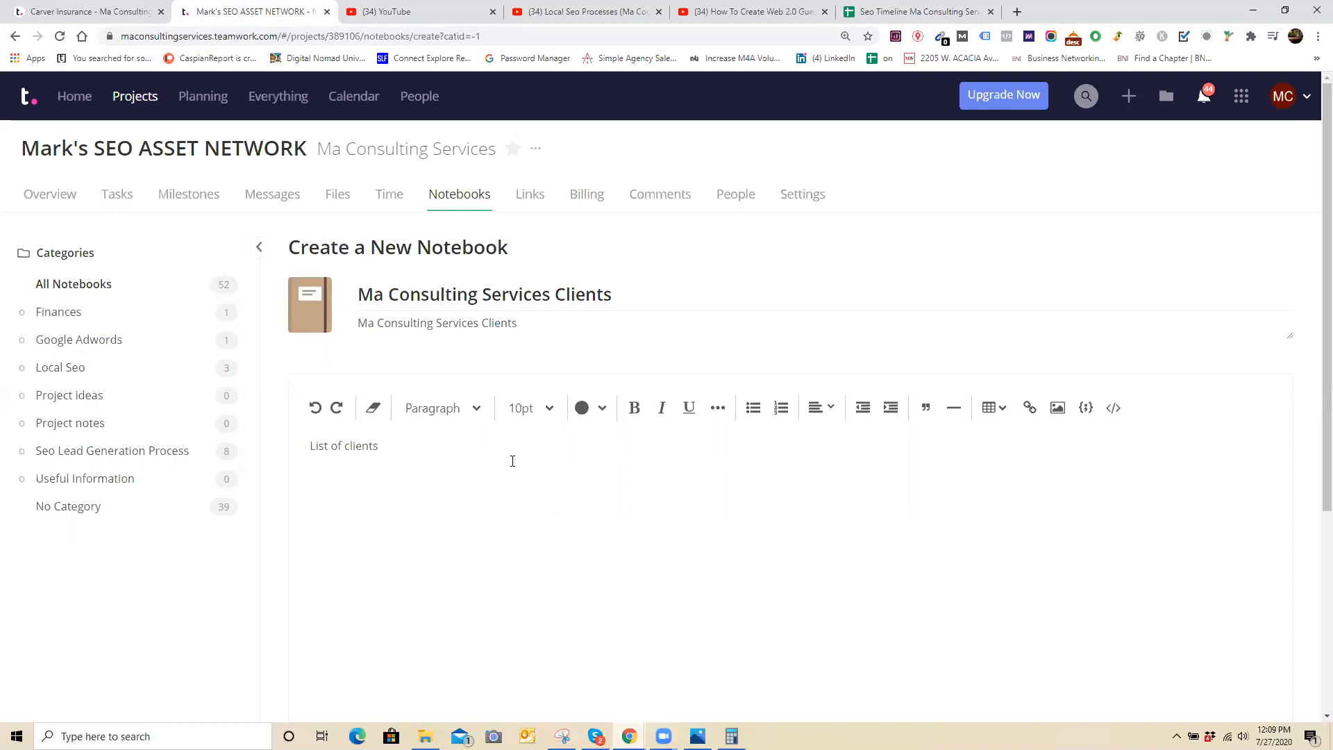
- Switch to the Seo Timeline Ma Consulting Services spreadsheet with its Client List sheet
left_click(915, 7)
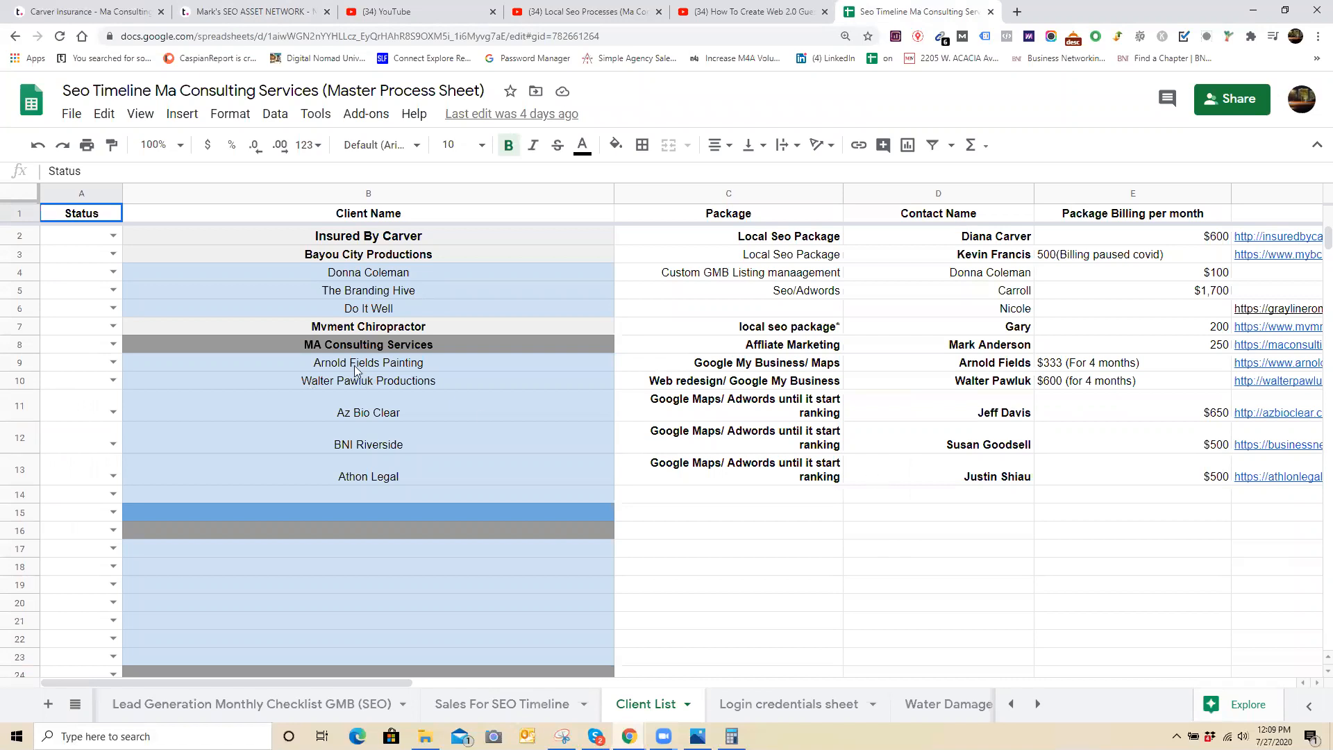
left_click(72, 117)
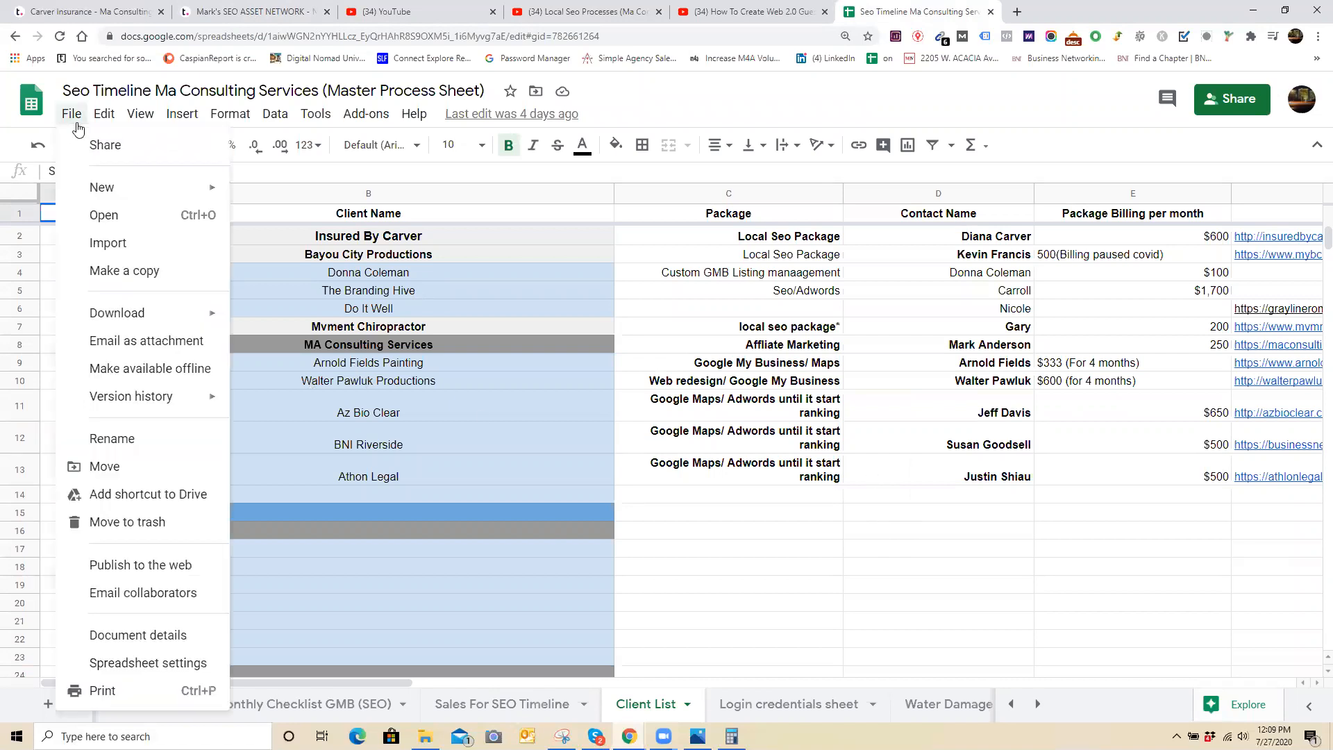
right_click(670, 706)
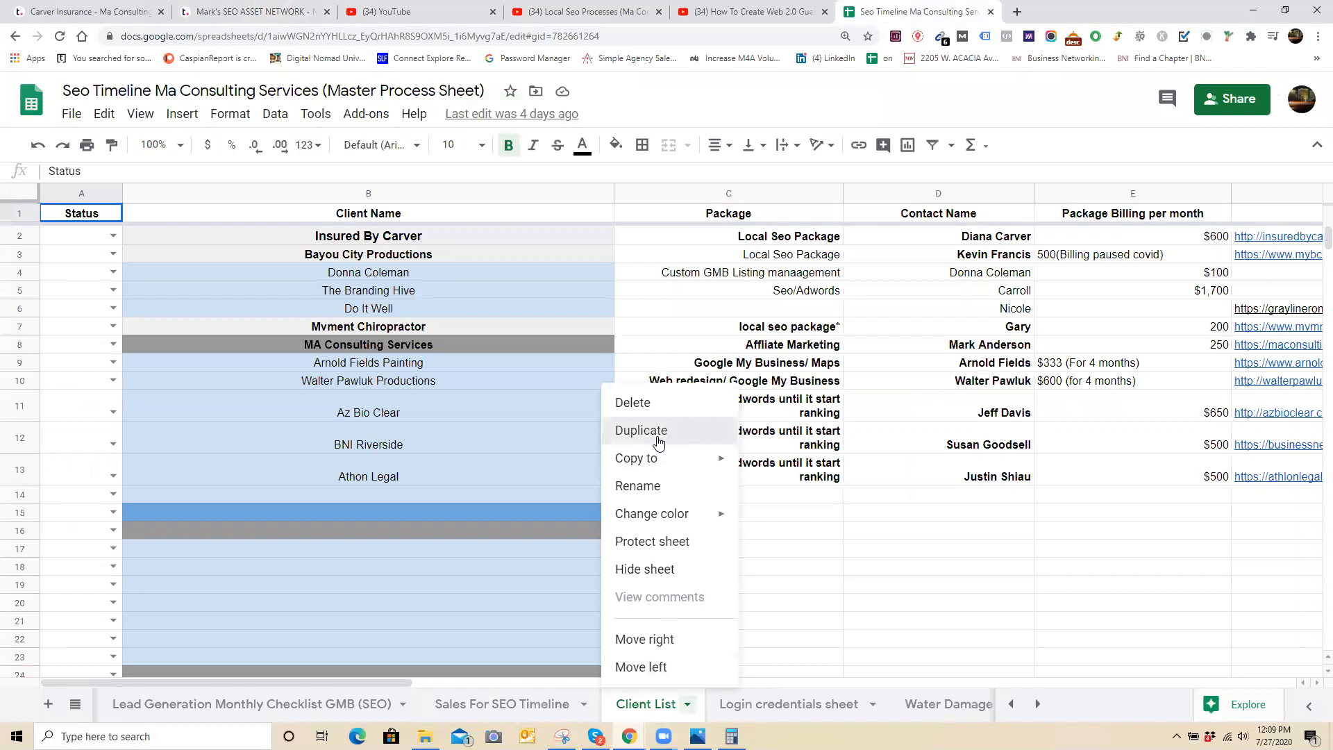
left_click(661, 443)
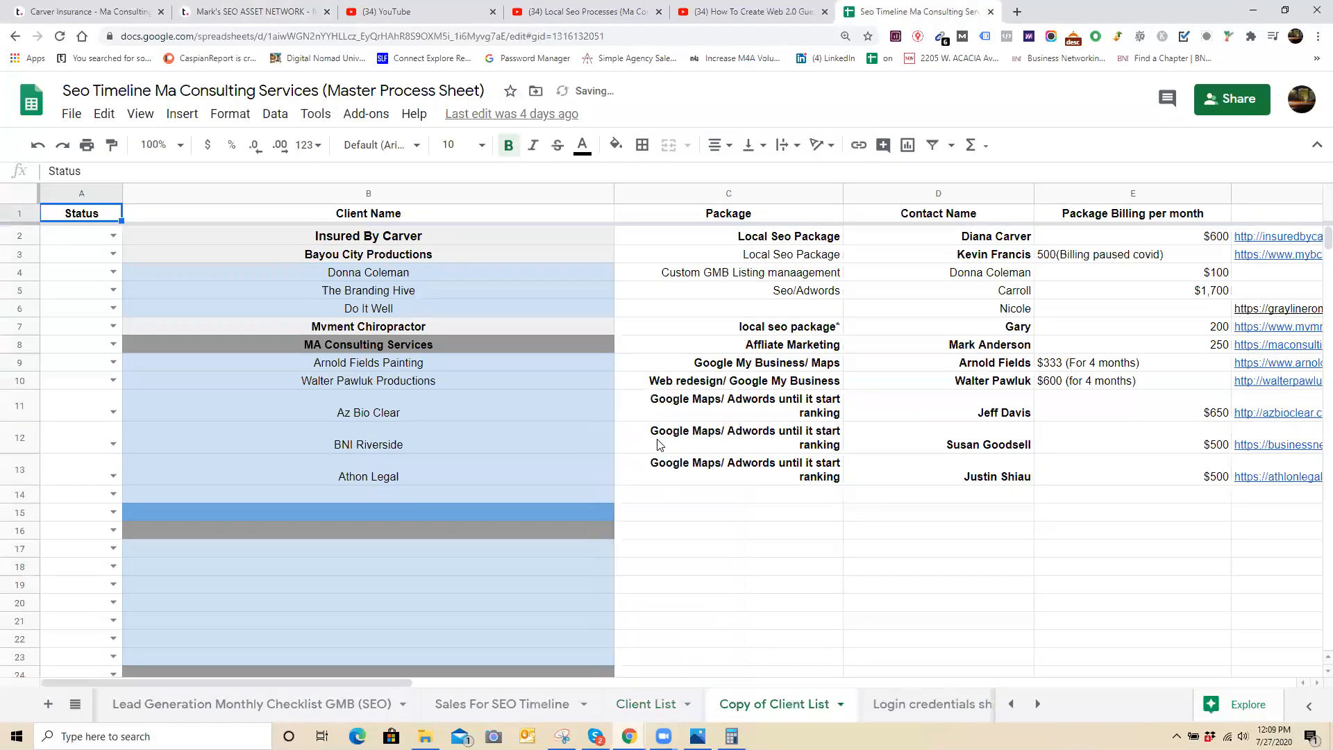
right_click(777, 708)
left_click(725, 404)
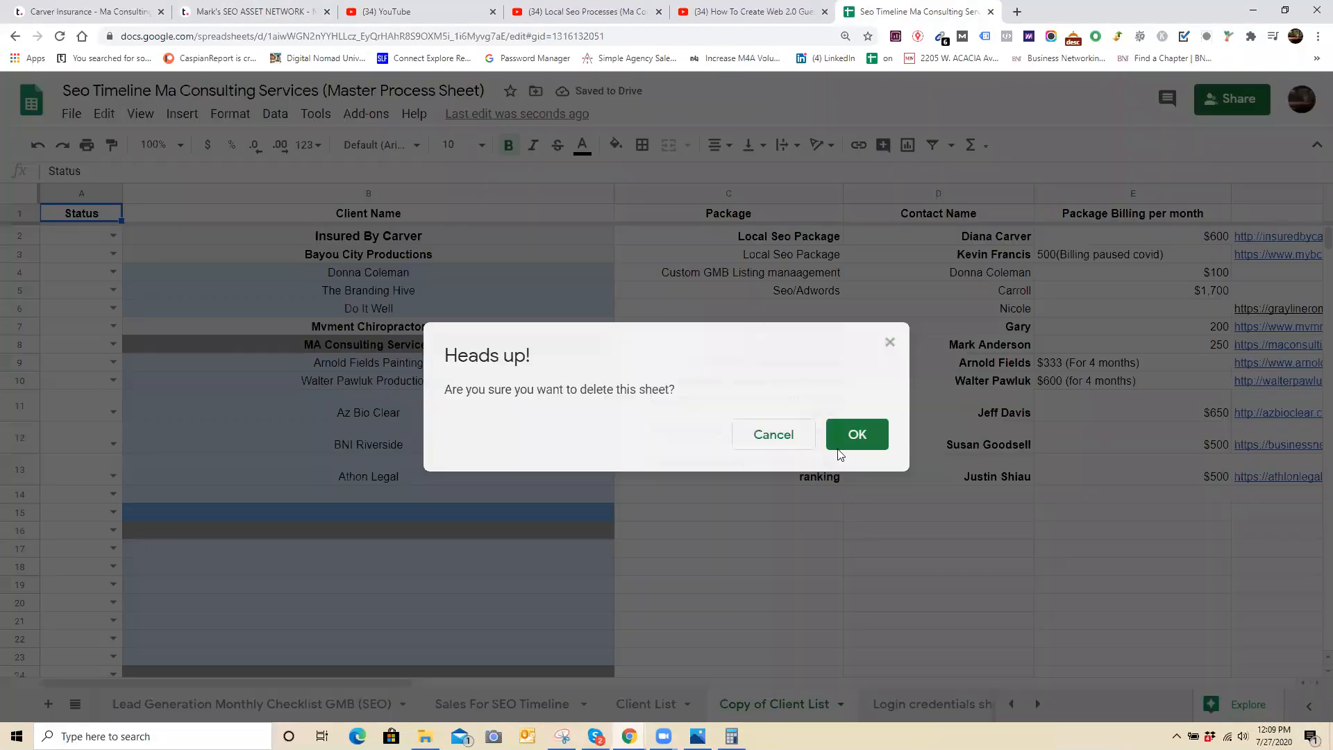
left_click(857, 446)
- Copy the Client List sheet into a new spreadsheet, open that spreadsheet and title it "Client List"
right_click(660, 706)
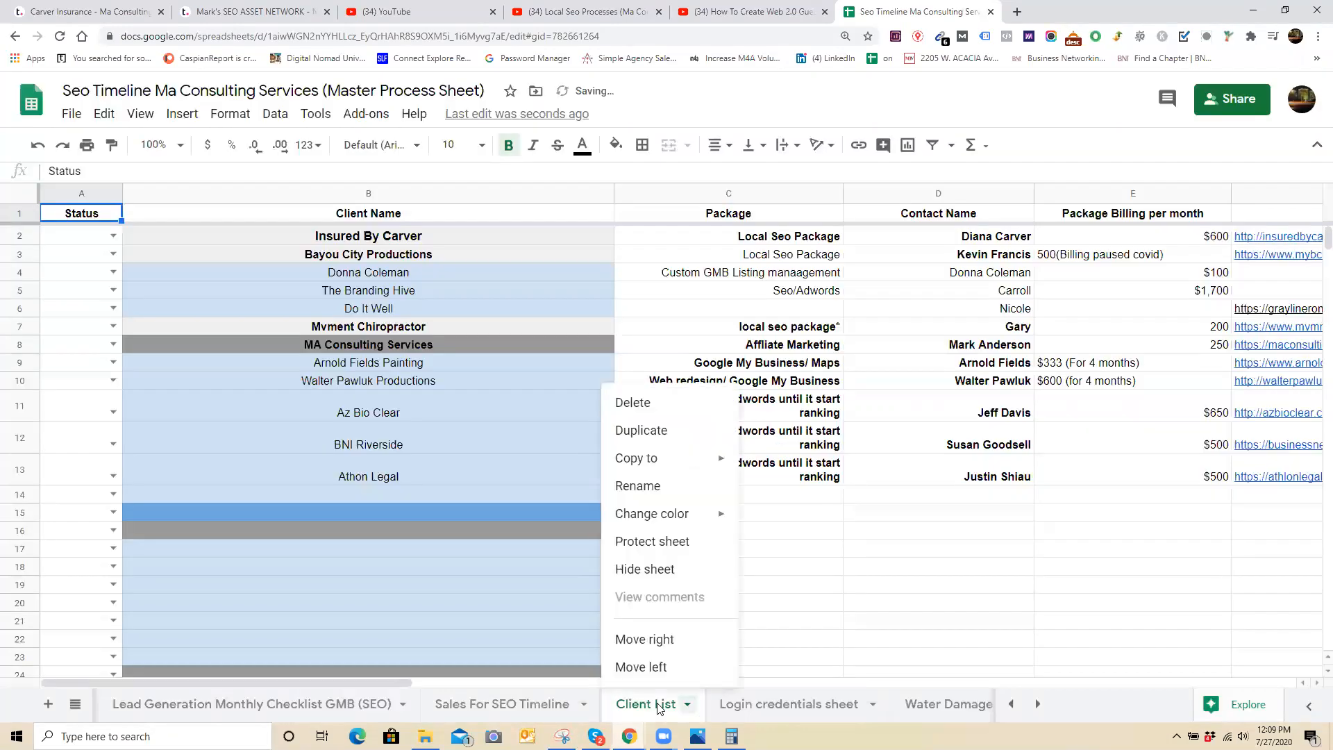
mouse_move(670, 458)
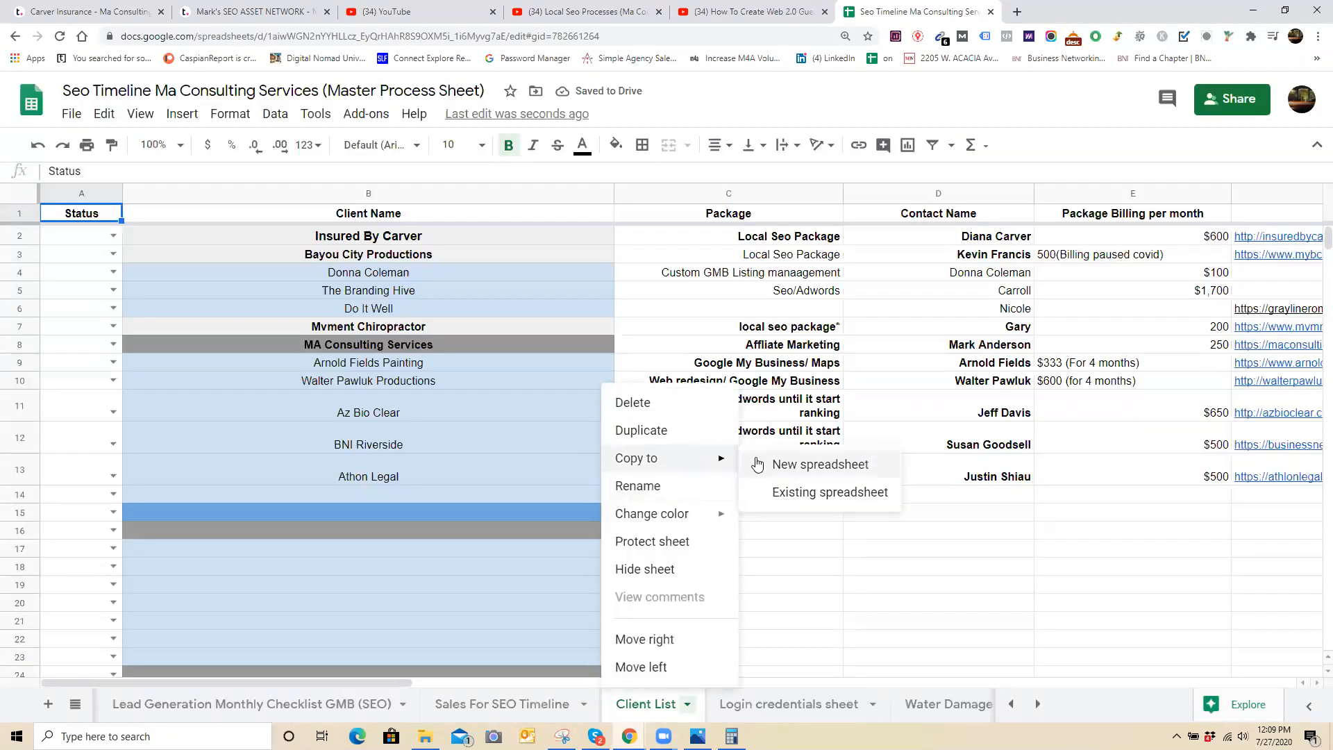
left_click(763, 463)
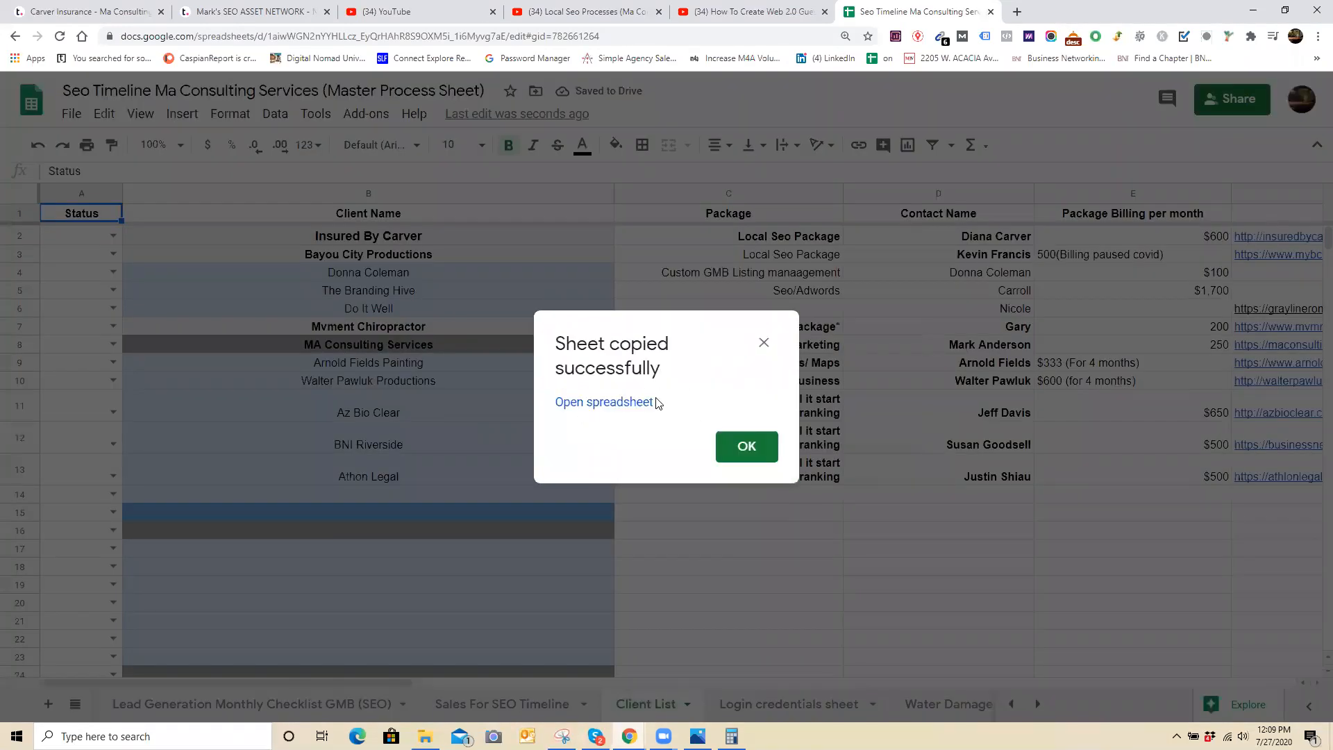
left_click(640, 403)
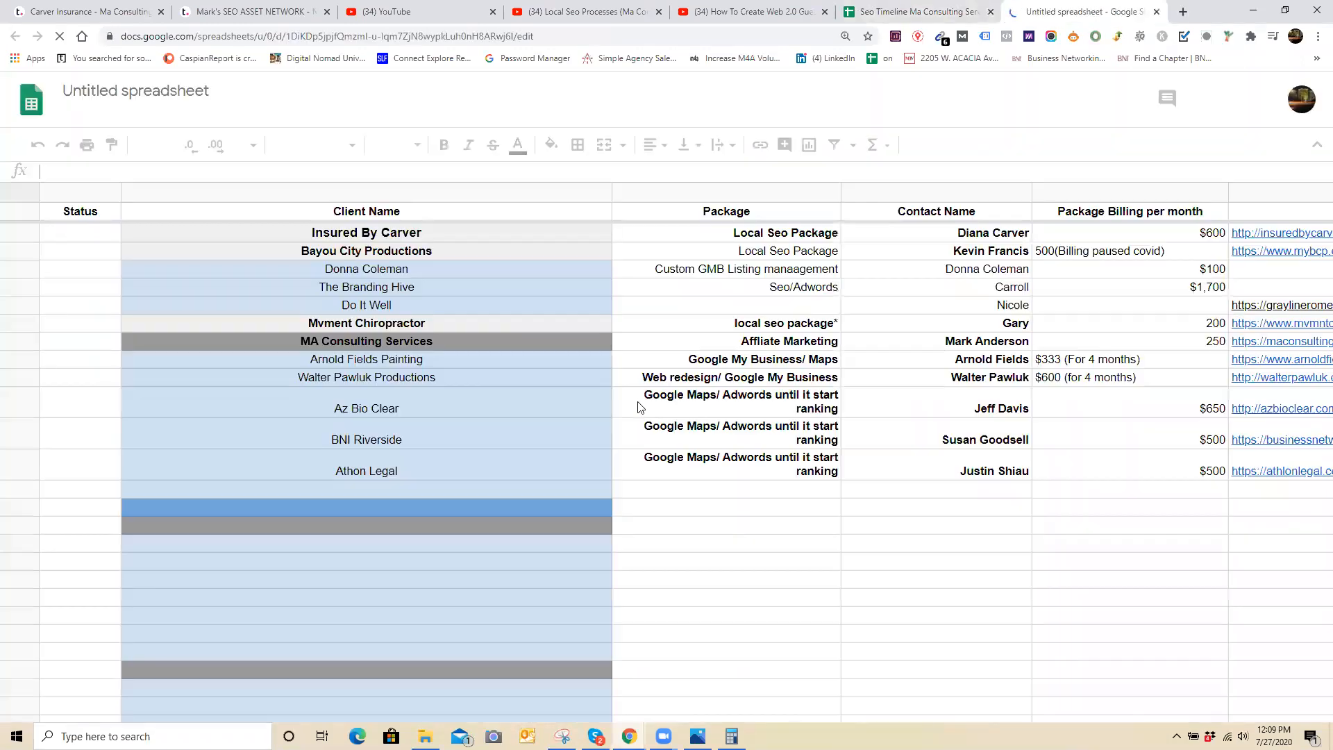
left_click(183, 92)
type("Client List")
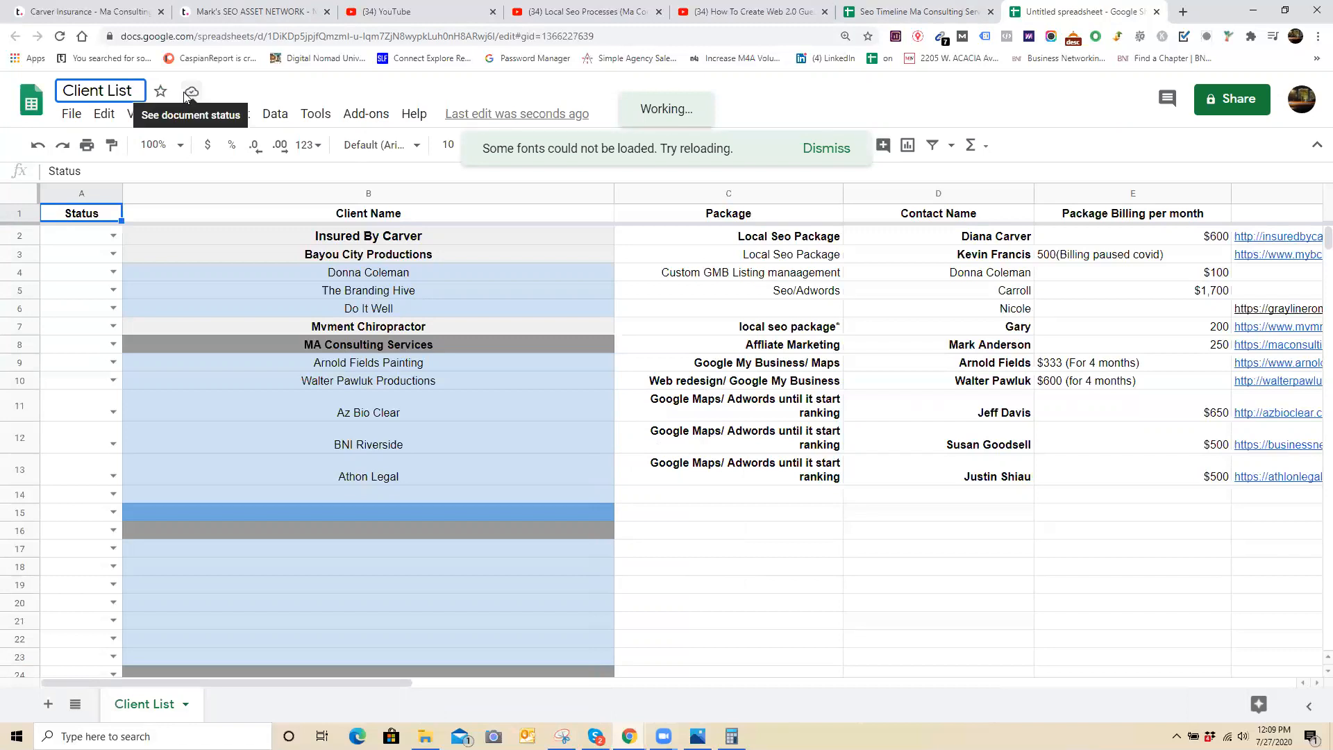
key("Return")
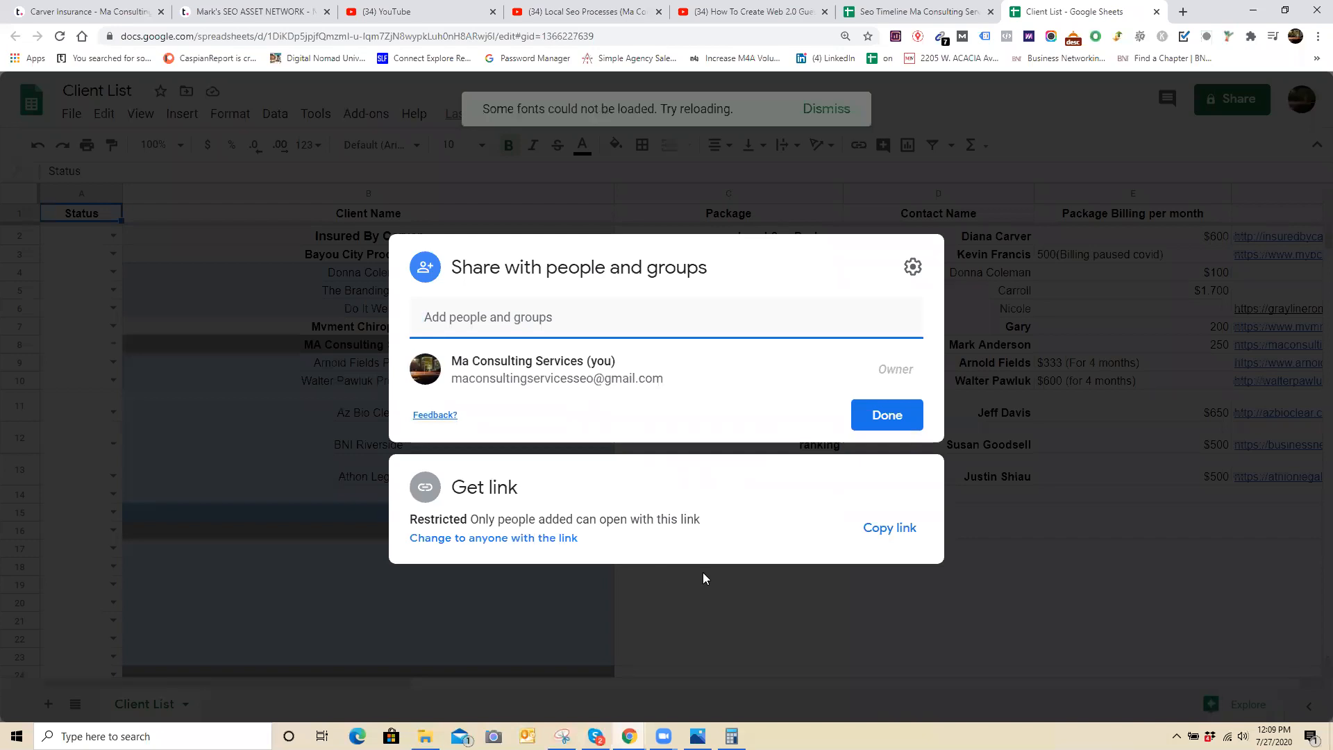
- Give anyone with the link view access to the new spreadsheet and copy its sharing link
left_click(540, 538)
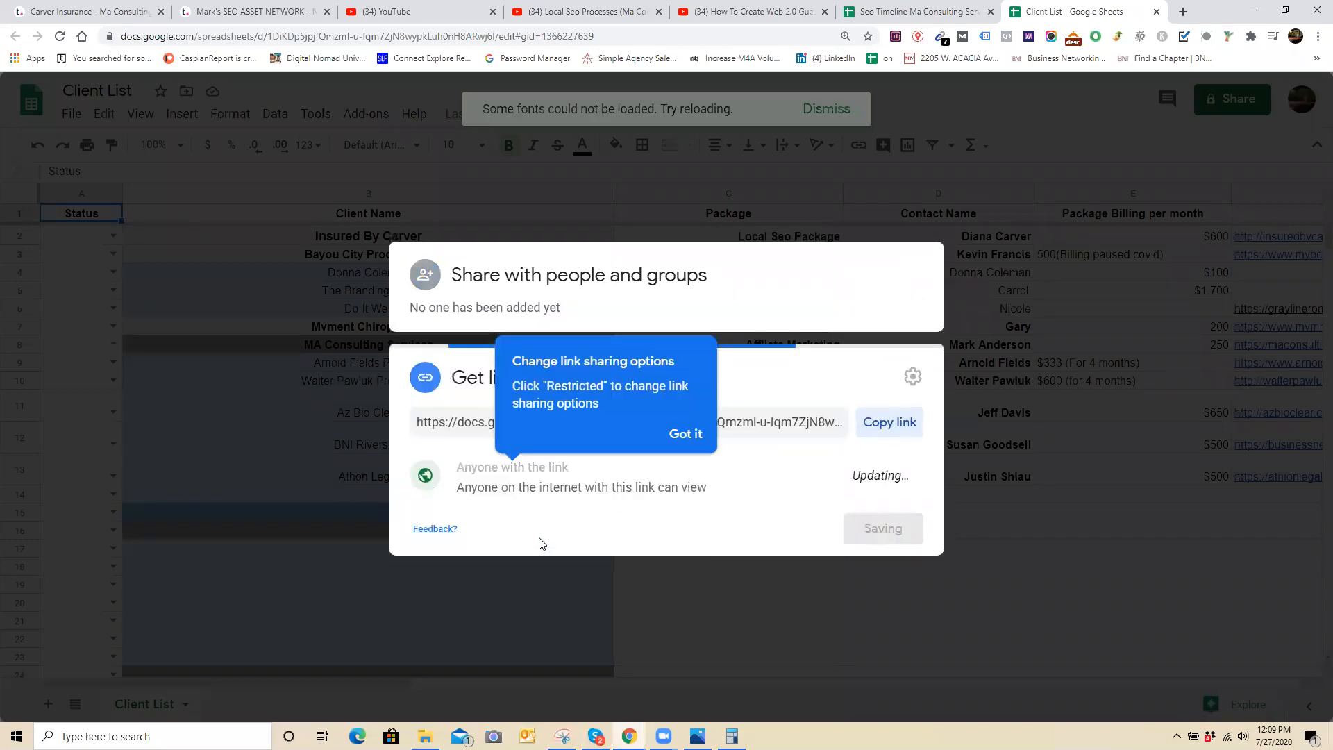
left_click(867, 425)
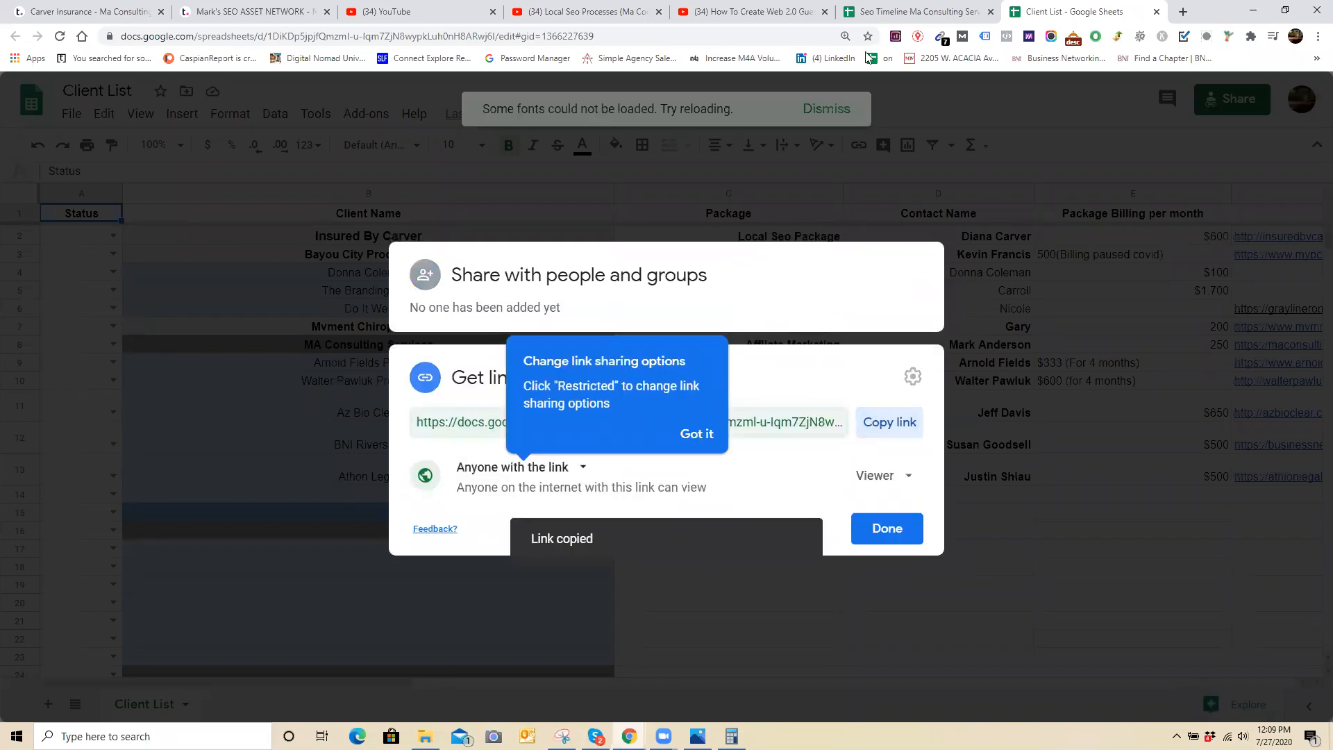
- Return to the new notebook in Teamwork and paste the spreadsheet's sharing link after "List of clients:"
left_click(918, 7)
left_click(750, 11)
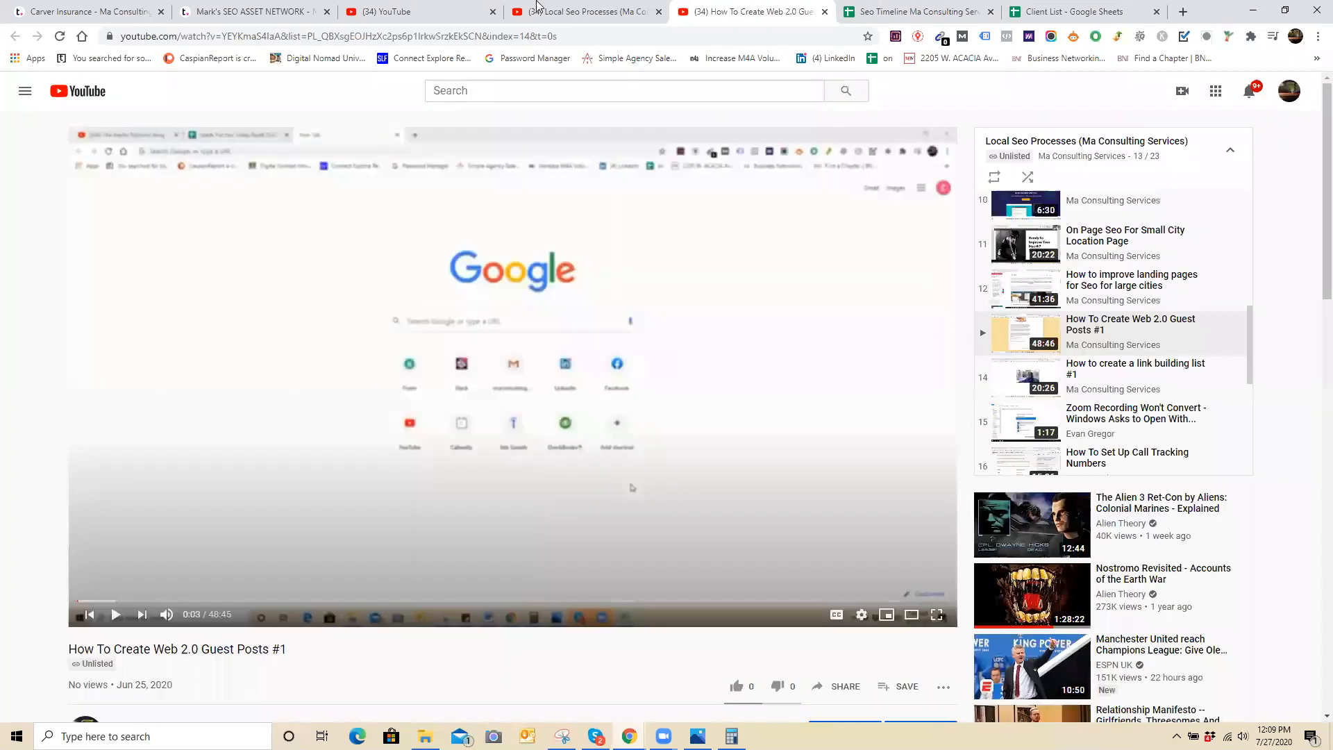
left_click(514, 7)
left_click(291, 9)
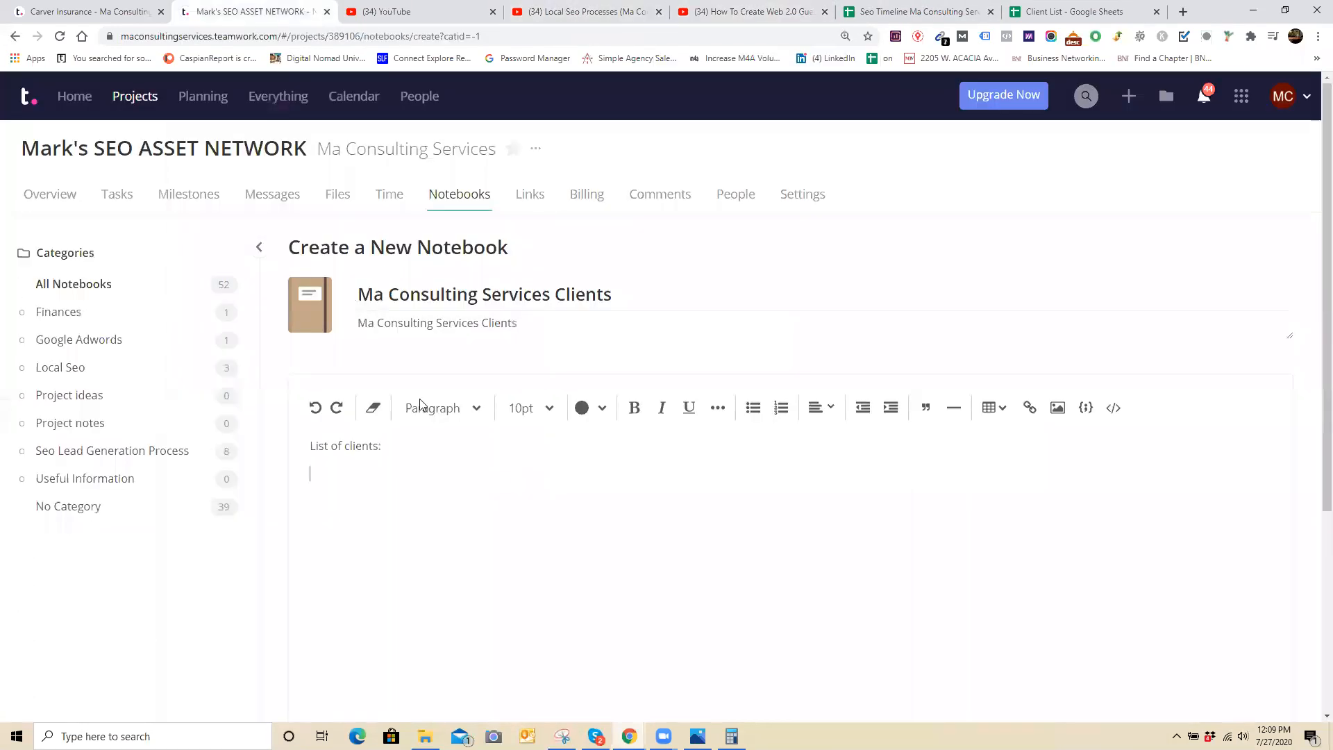
right_click(407, 451)
left_click(464, 555)
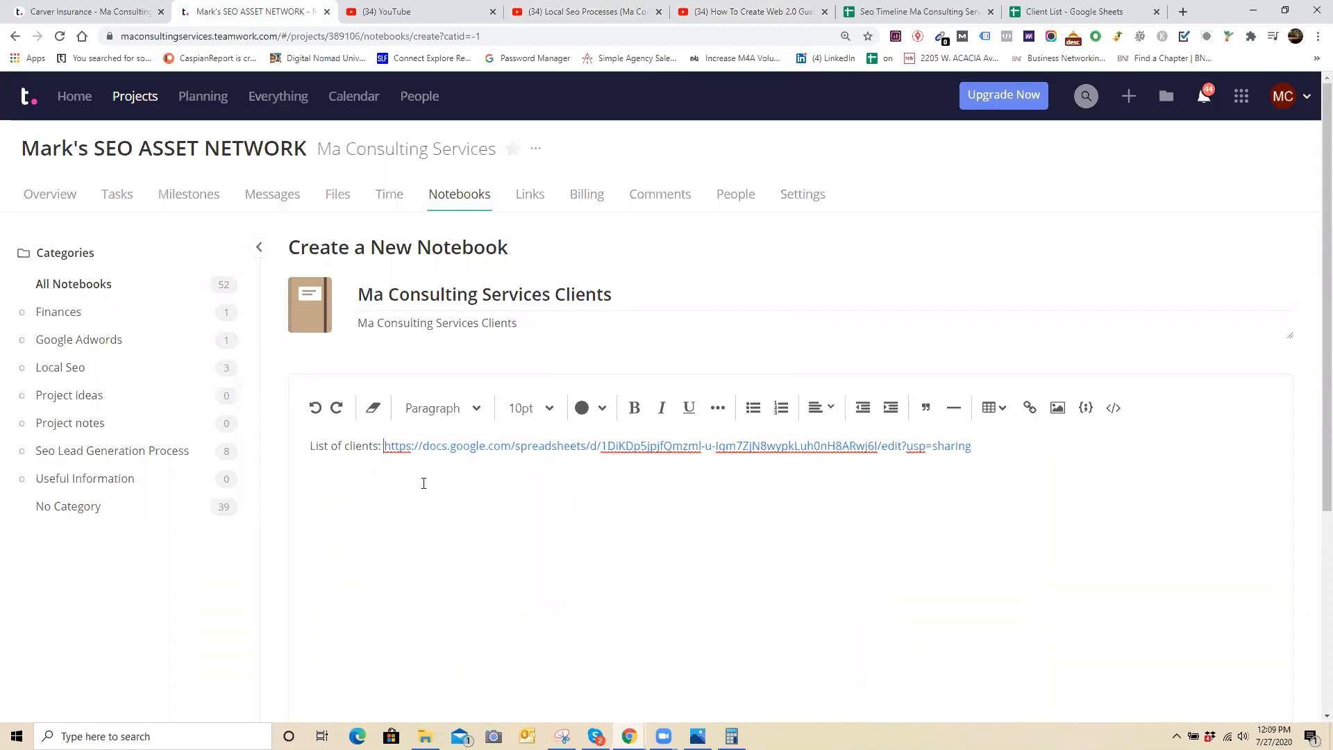
- Select the account owner and the team member as the people notified about the notebook
scroll(422, 482, "down", 4)
left_click(368, 549)
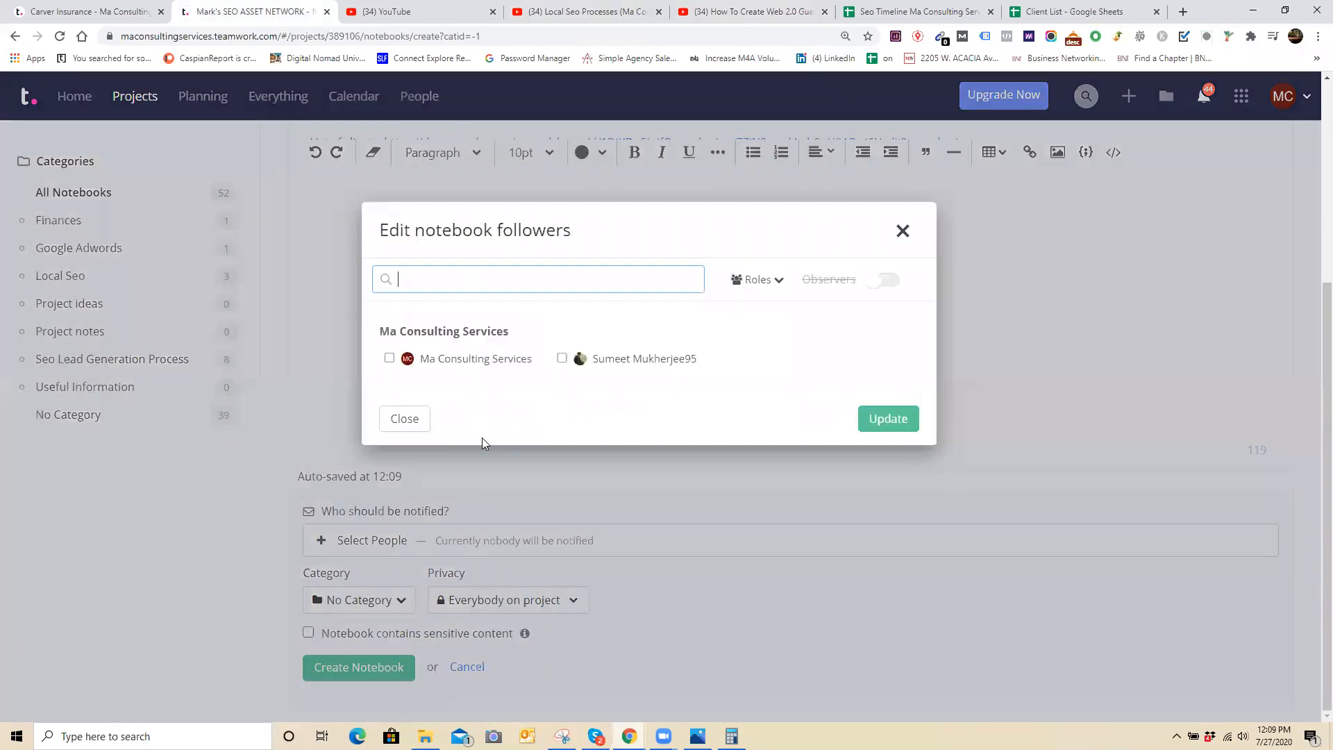
left_click(611, 359)
left_click(890, 442)
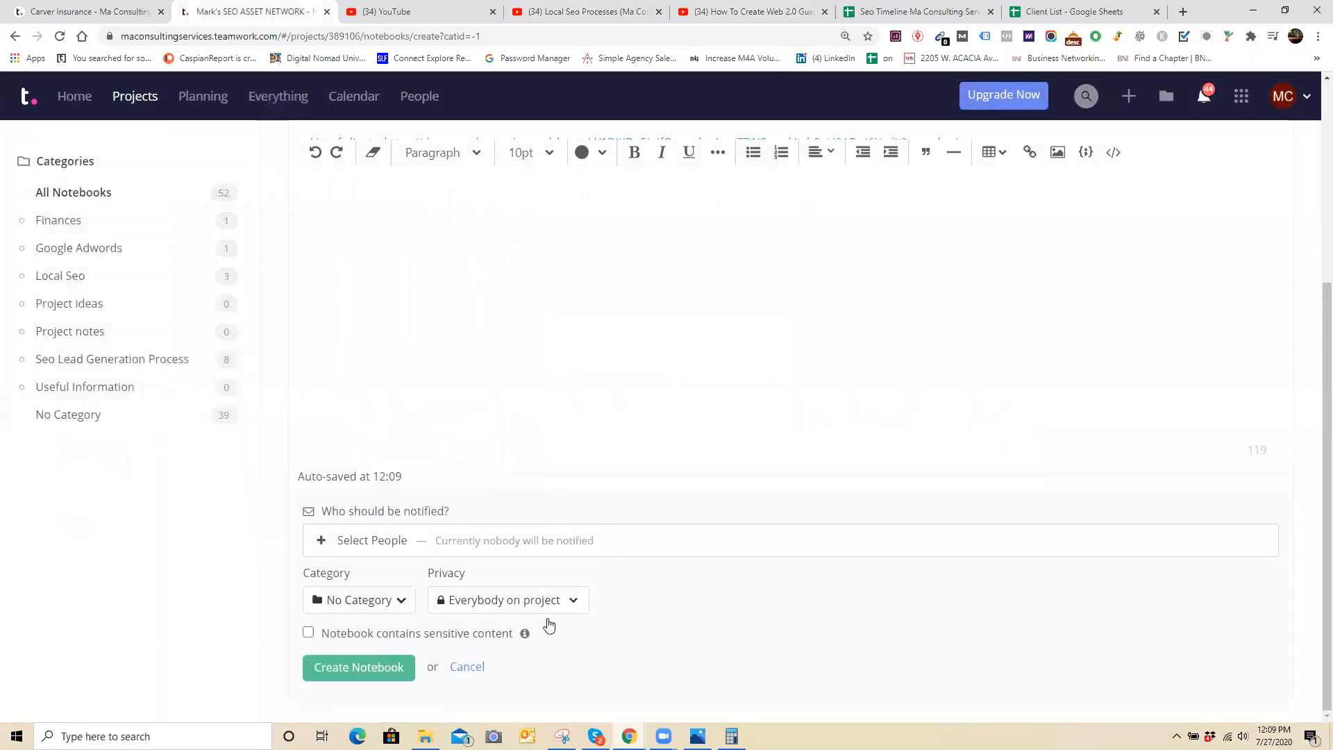
- Set the notebook's category to Local Seo, restrict its privacy to the team member and mark its content as sensitive
left_click(380, 600)
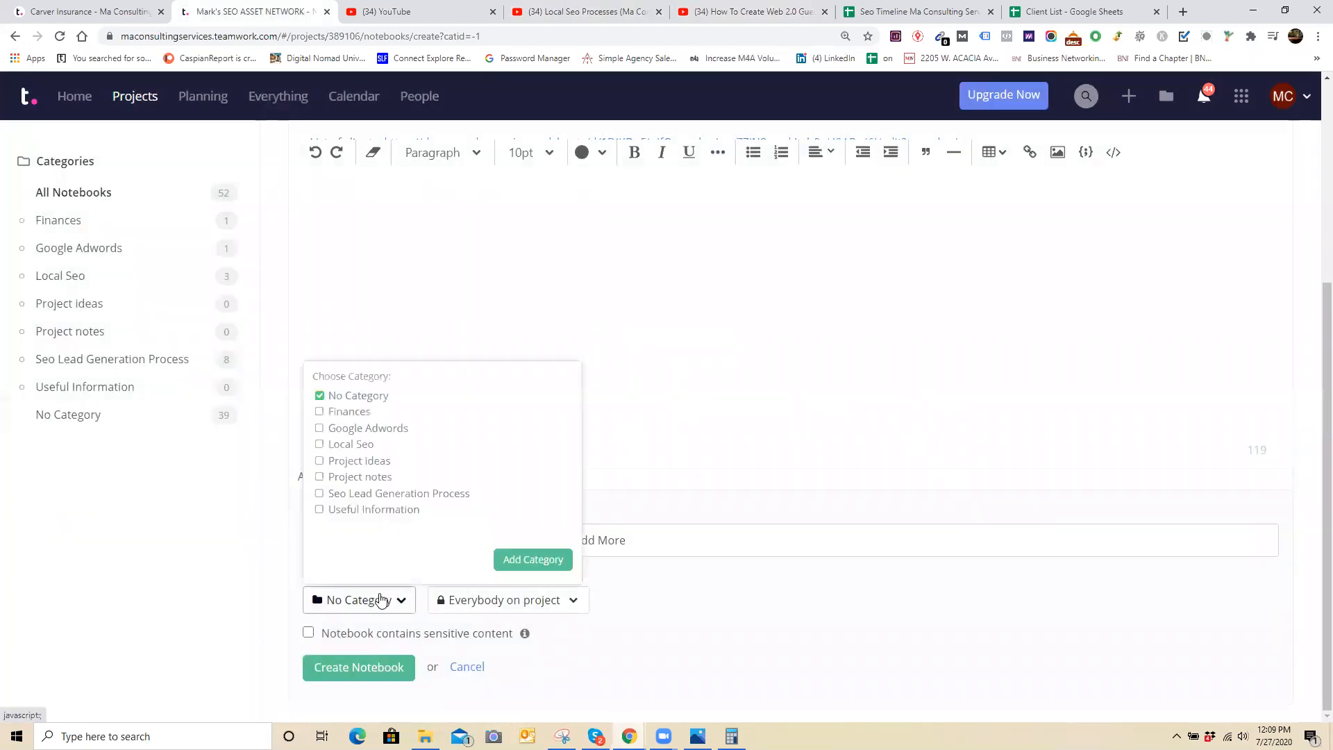
left_click(340, 443)
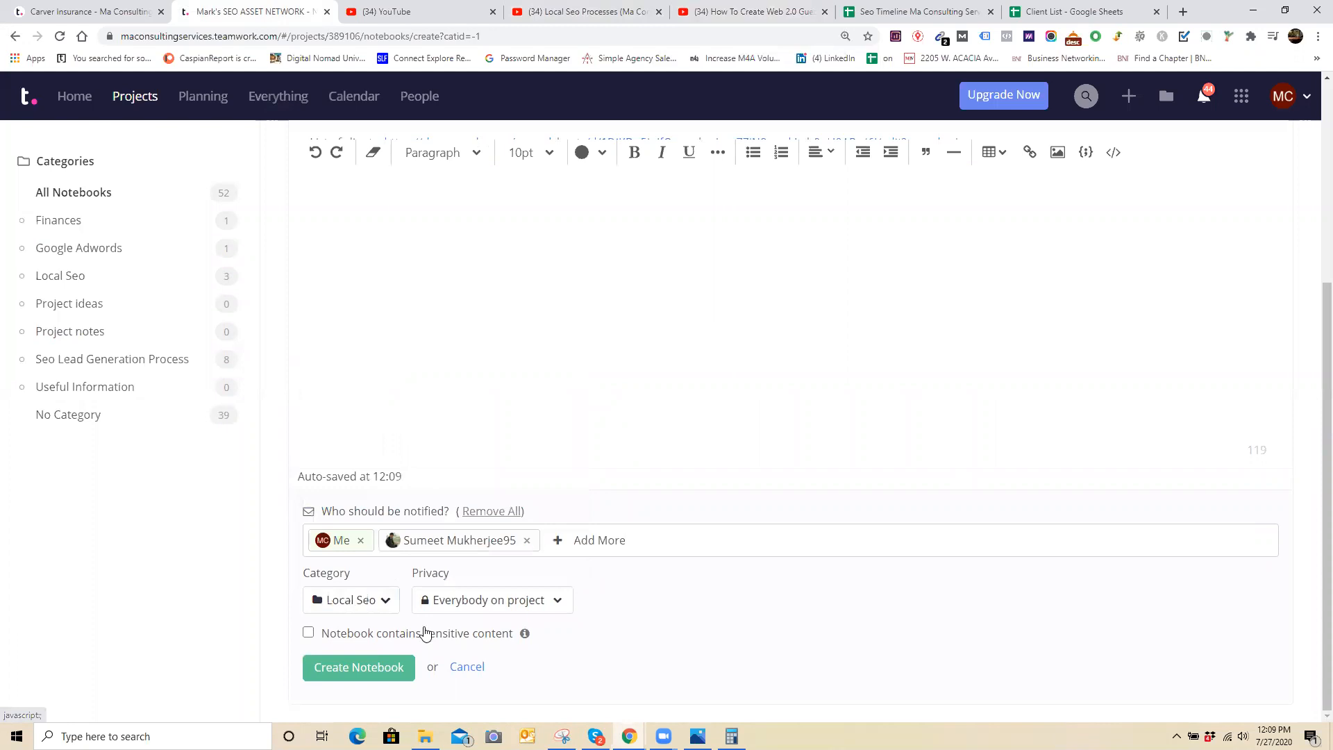
left_click(457, 596)
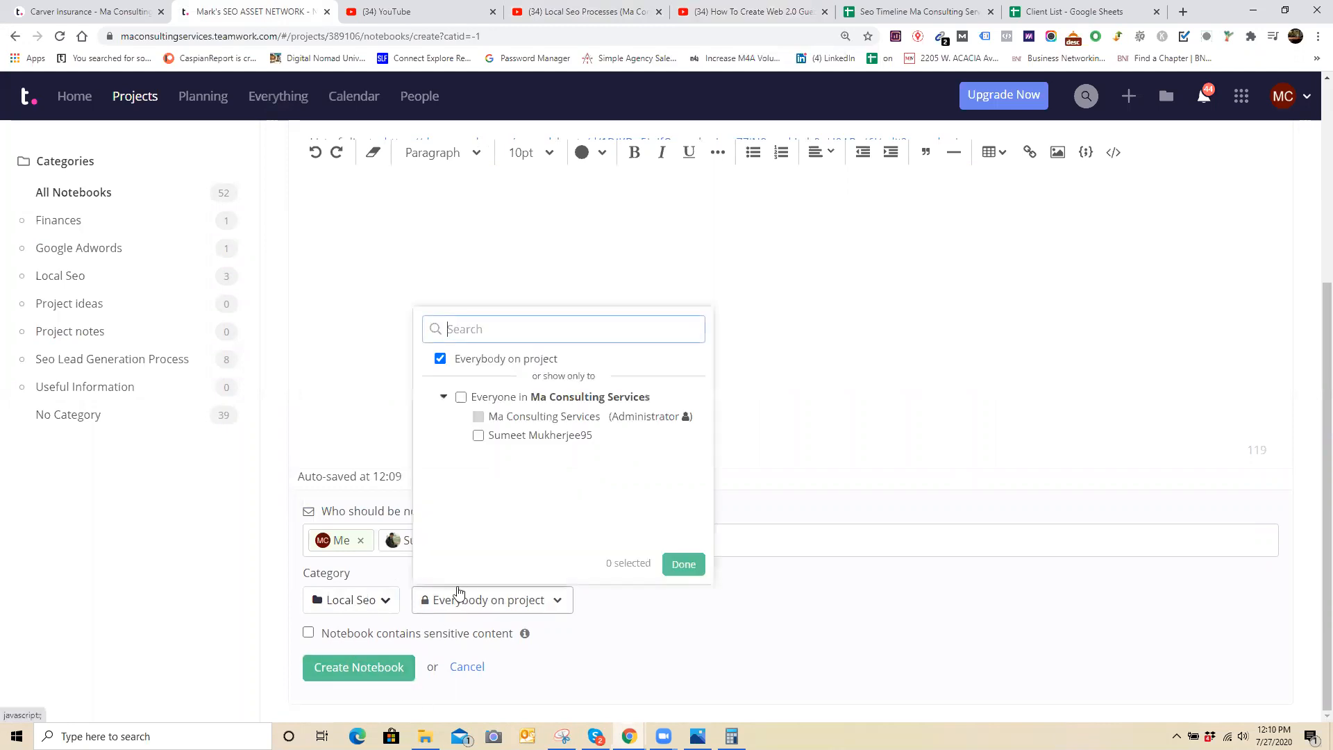
left_click(478, 435)
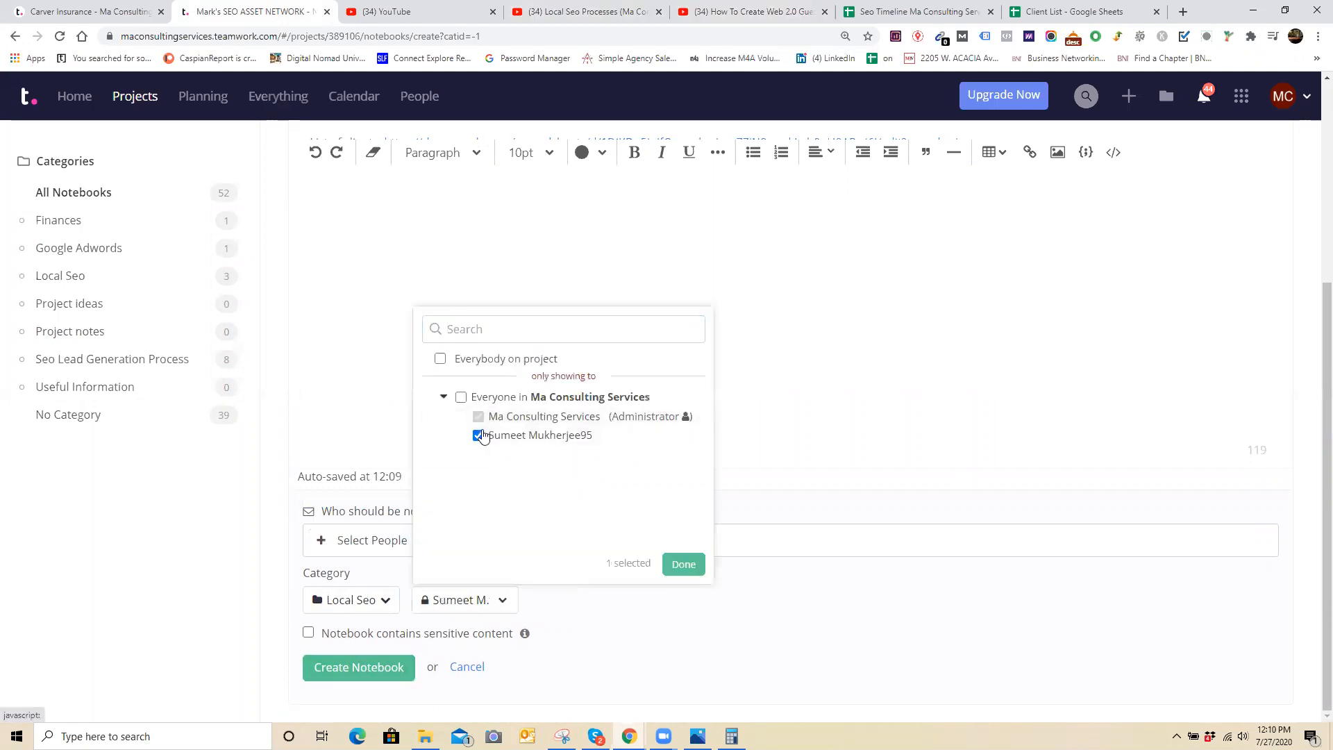
left_click(683, 564)
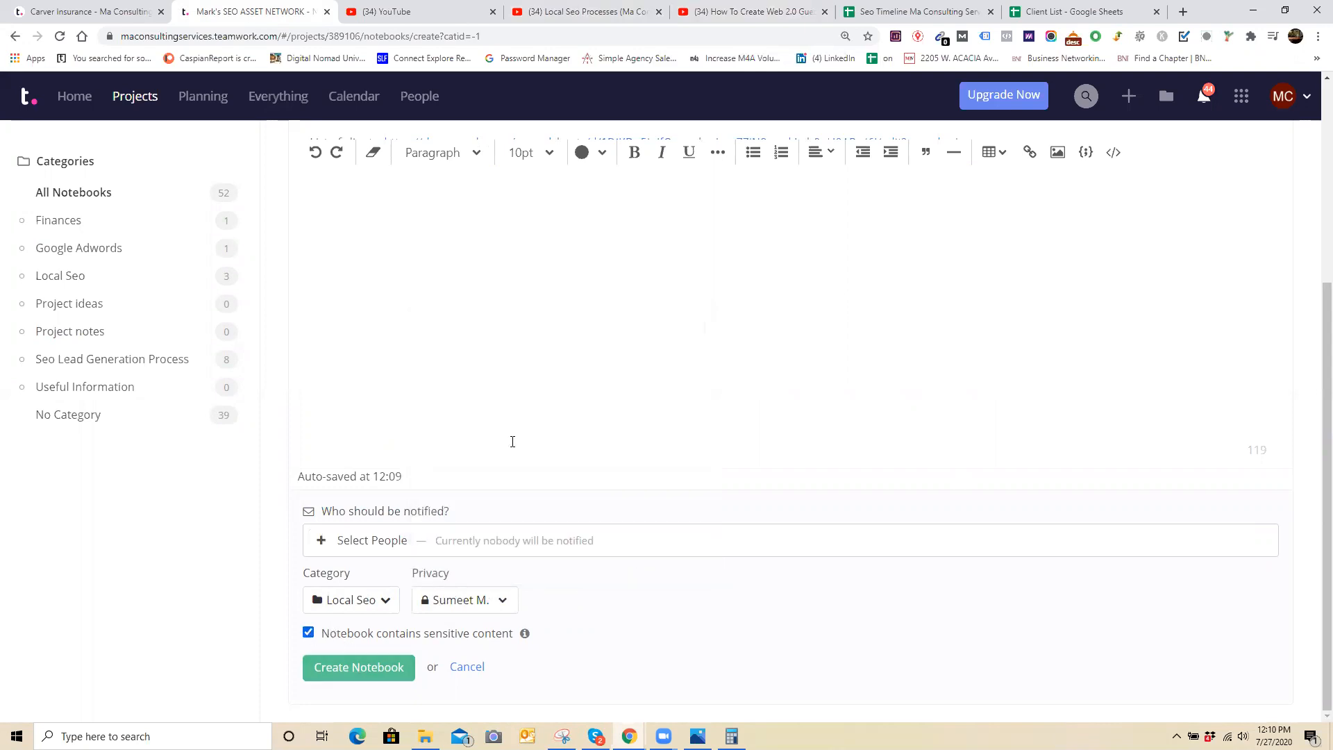
scroll(512, 441, "up", 2)
scroll(524, 447, "down", 1)
scroll(523, 447, "up", 2)
scroll(522, 453, "down", 2)
scroll(521, 458, "up", 2)
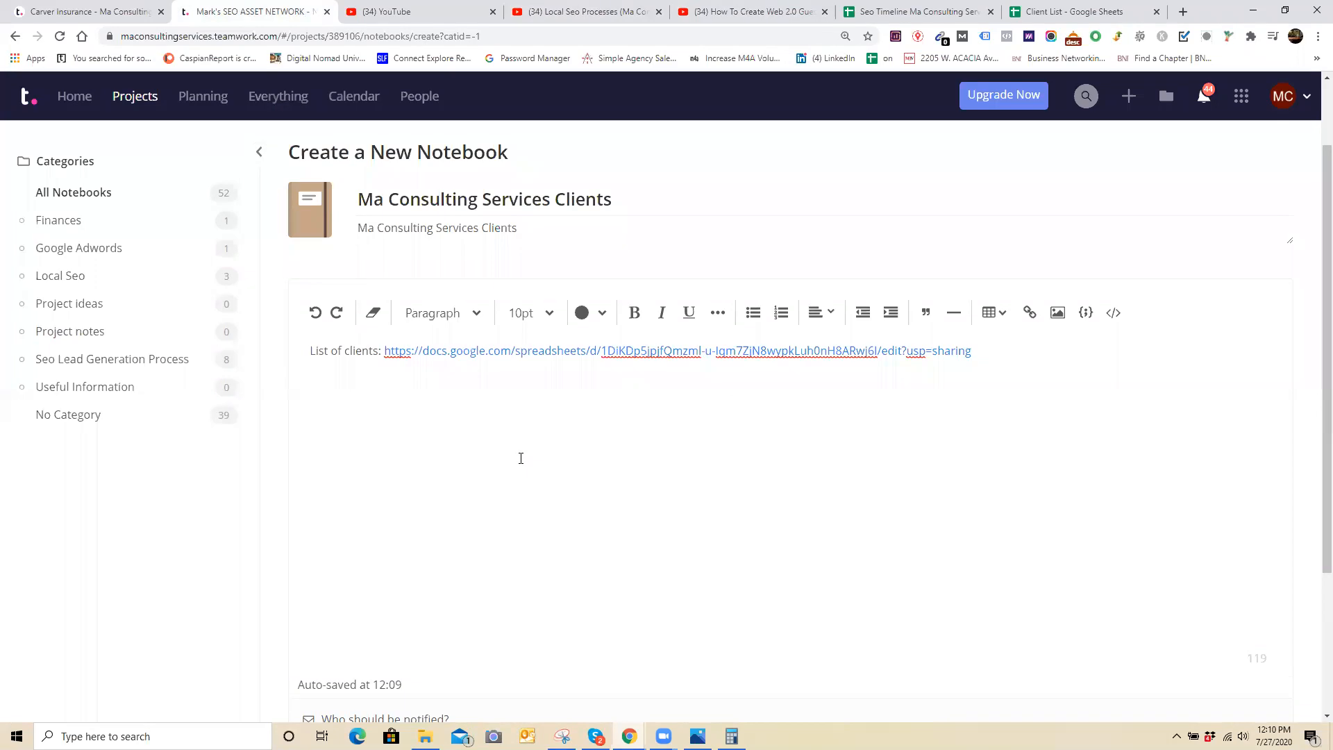
scroll(520, 455, "down", 2)
scroll(486, 455, "up", 2)
scroll(447, 455, "down", 3)
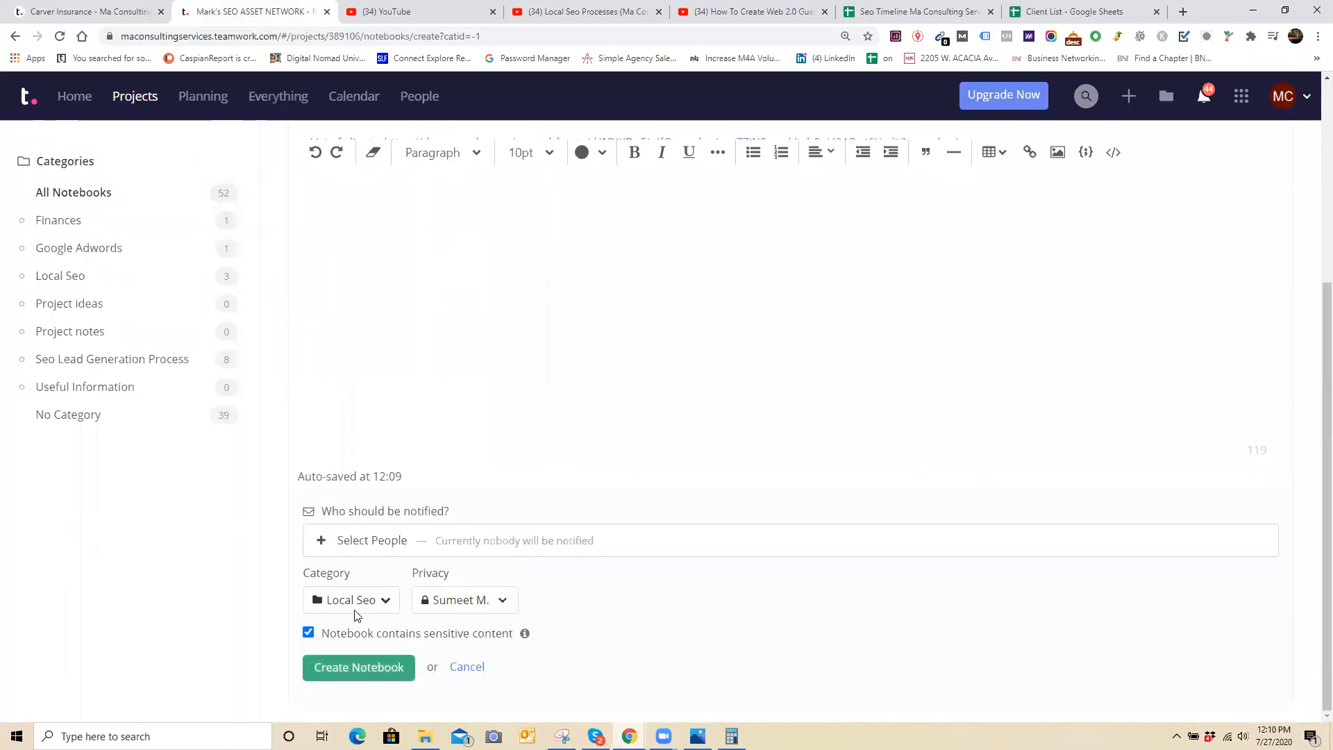
- Choose the team member as the person notified about the notebook and create the notebook
left_click(374, 549)
left_click(448, 368)
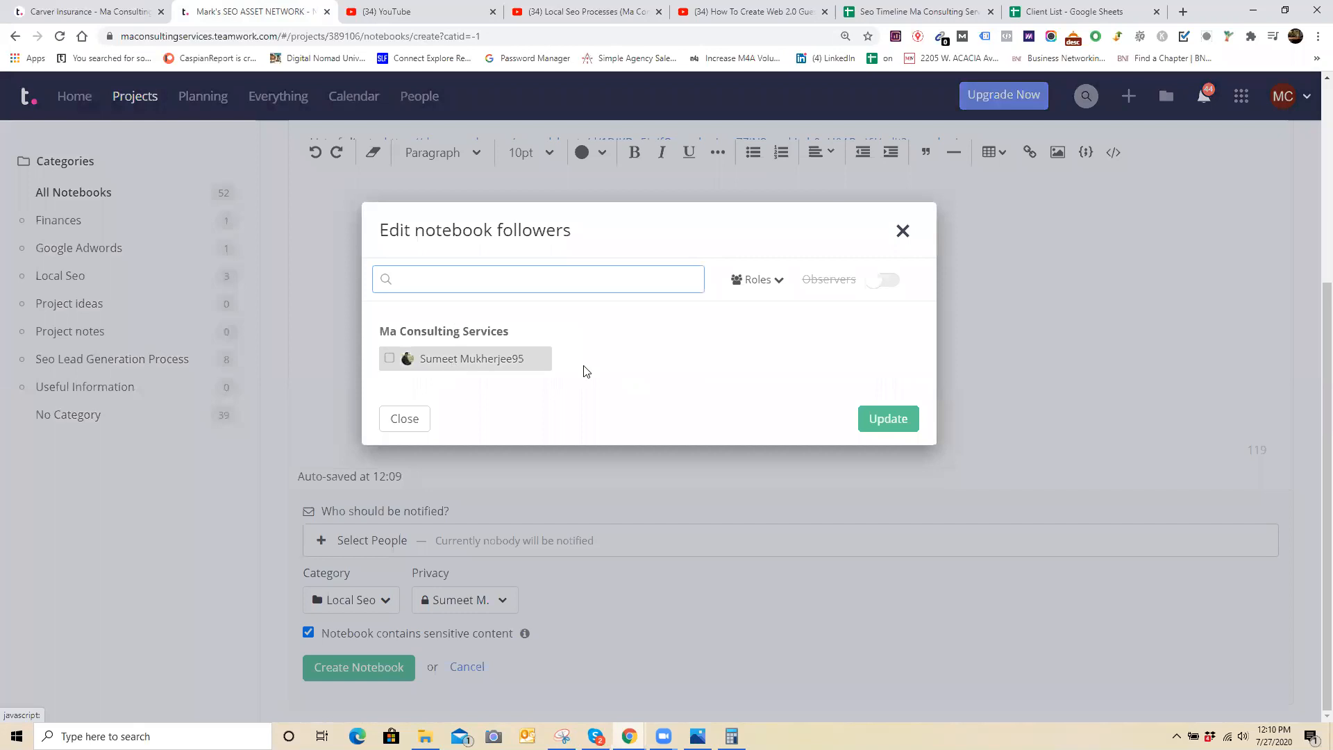
left_click(887, 418)
left_click(353, 671)
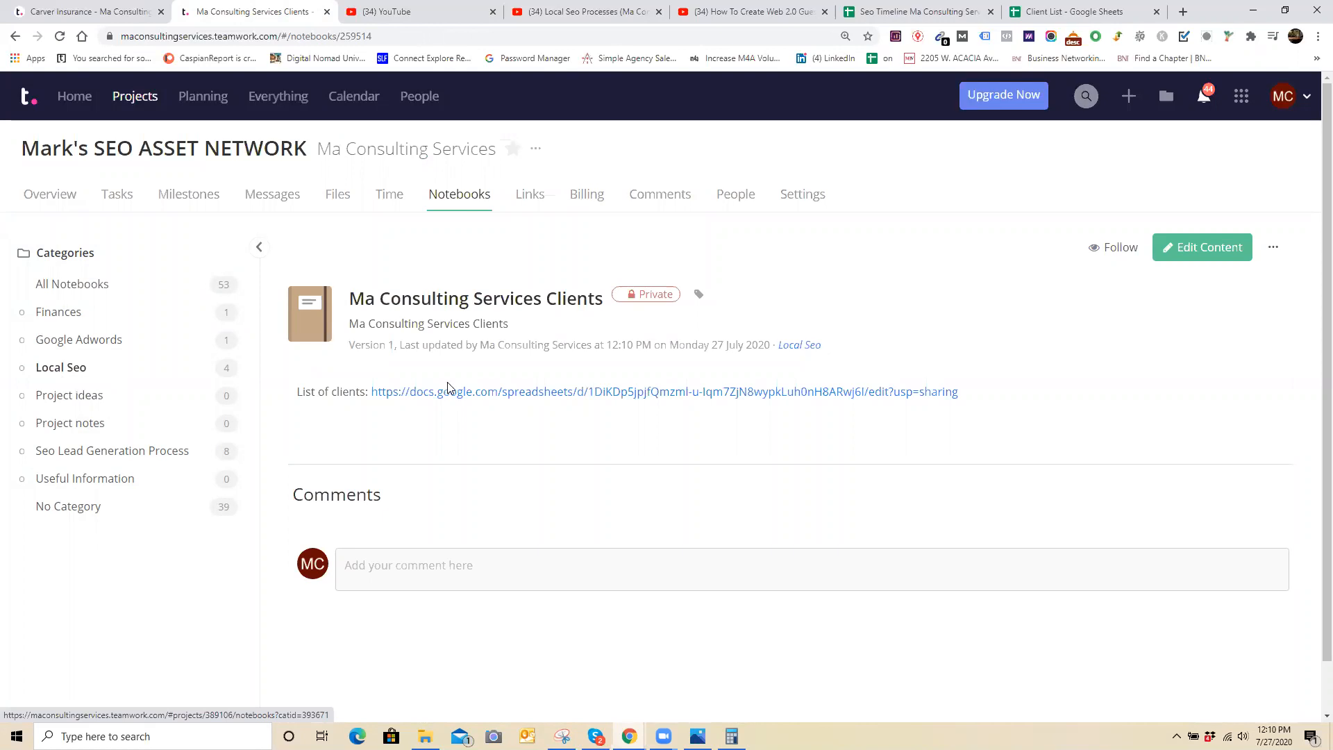
- Share the Client List spreadsheet directly with the team member through their e-mail address
left_click(1057, 7)
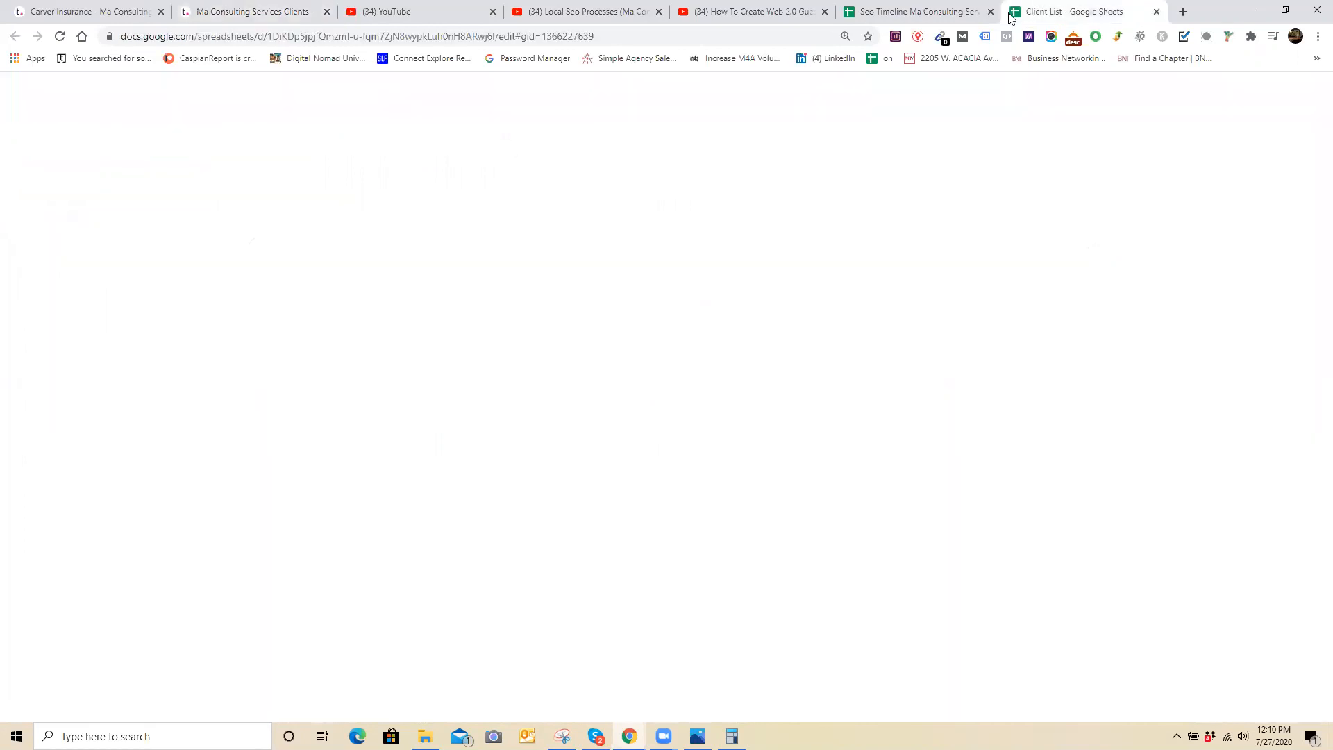
left_click(896, 528)
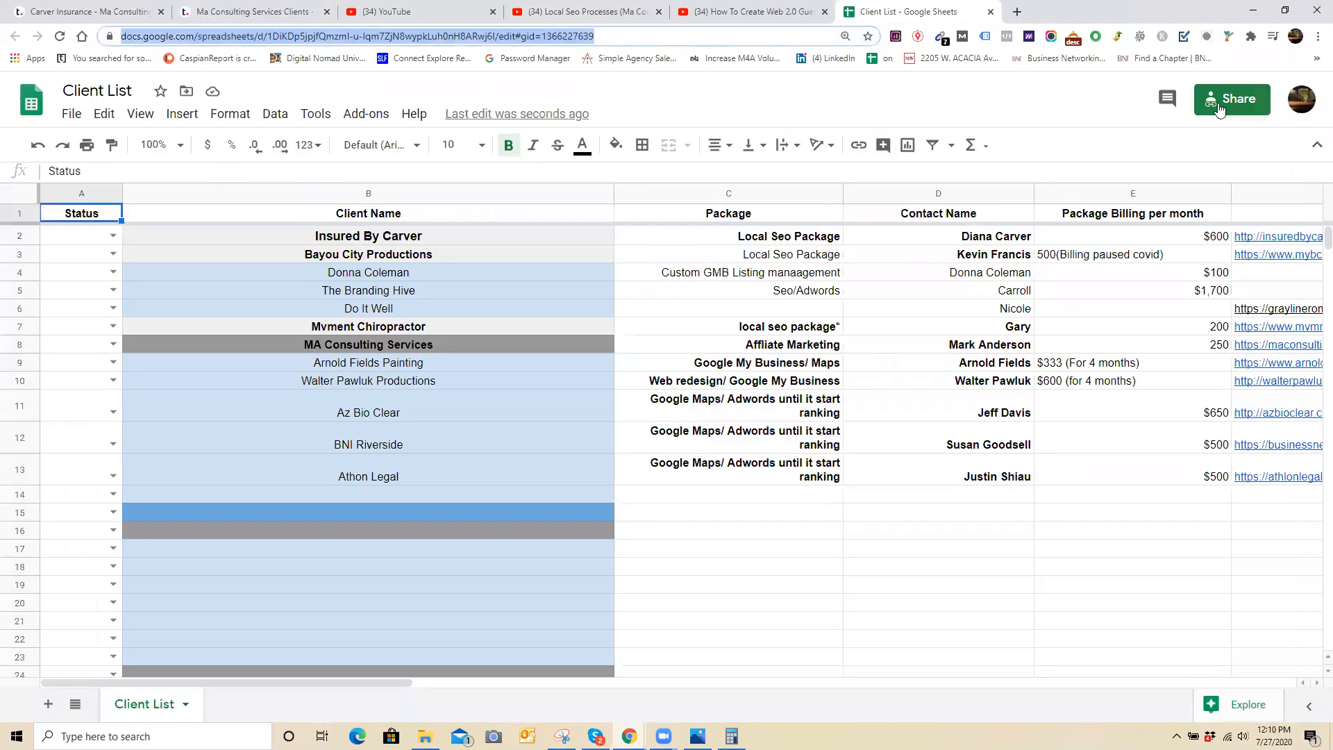
left_click(1232, 98)
left_click(576, 316)
type("sum")
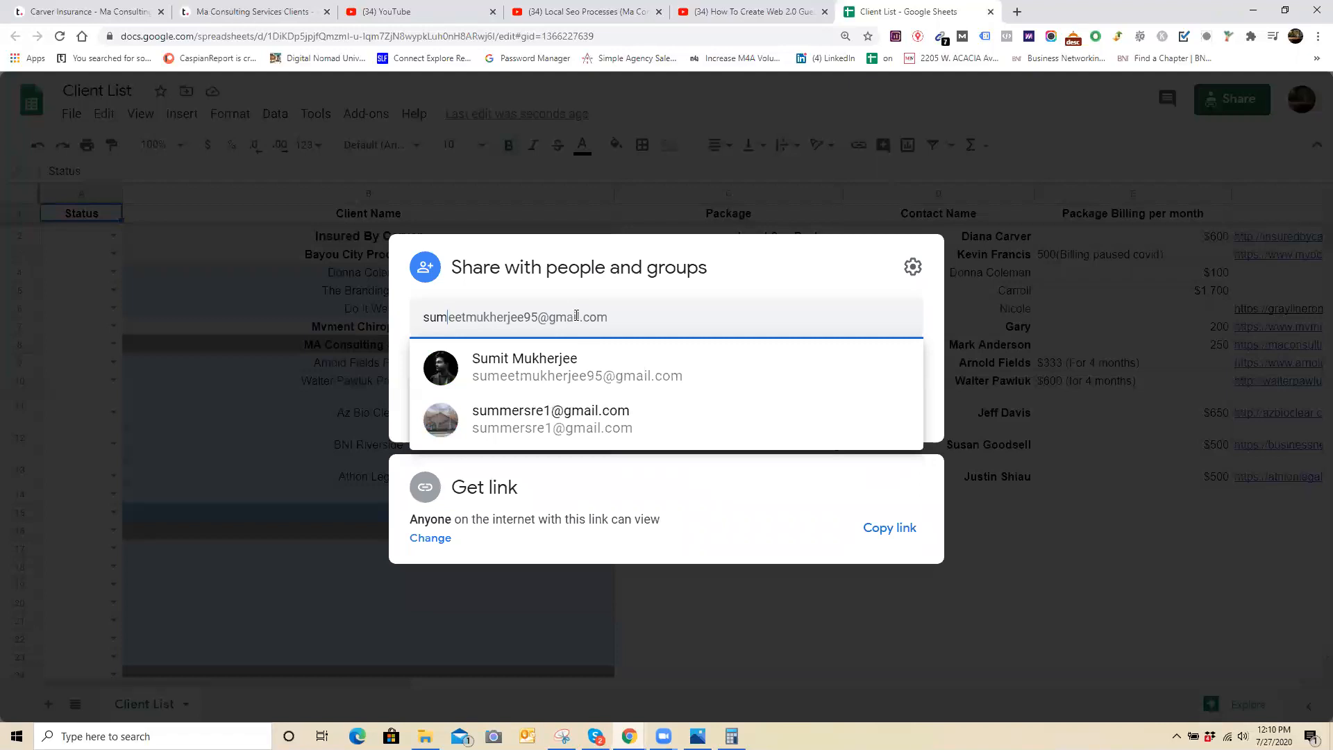
left_click(558, 378)
left_click(905, 556)
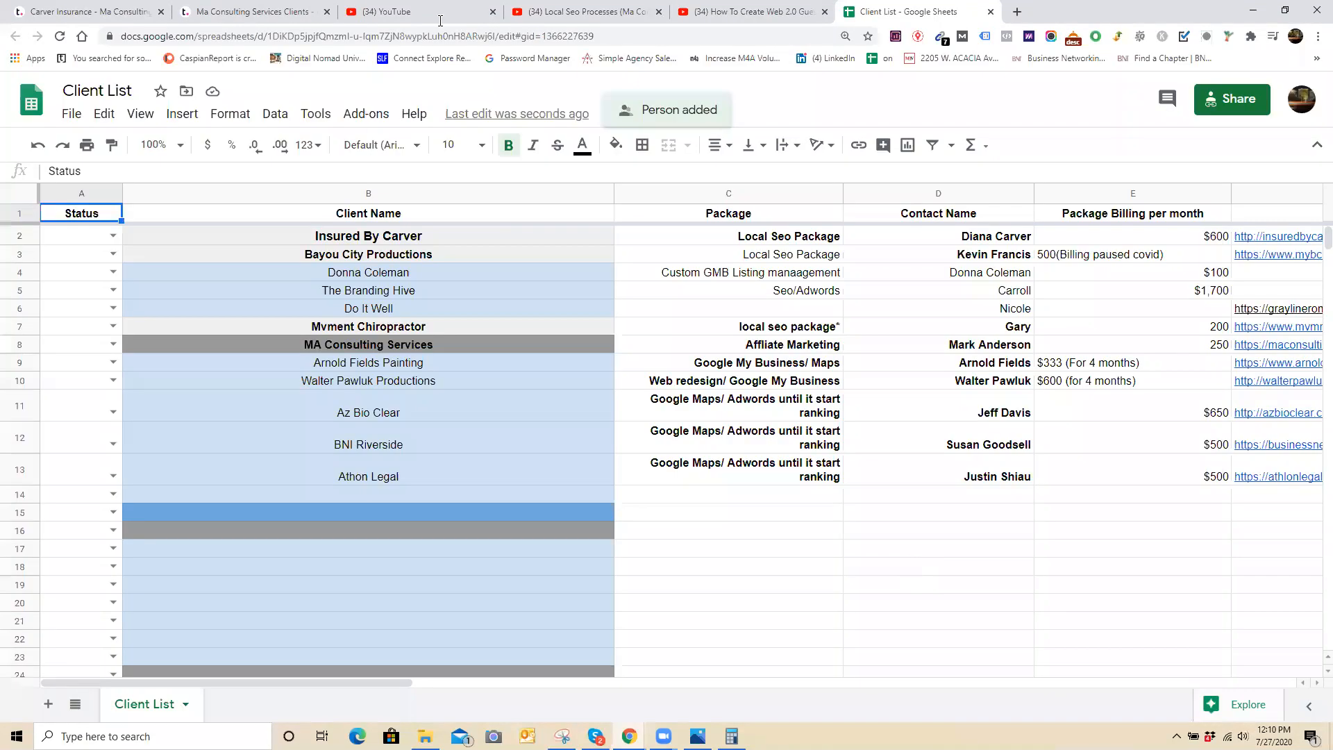
- Copy the Client List spreadsheet's web address and return to the Carver Insurance task in Teamwork
left_click(451, 33)
right_click(451, 34)
left_click(451, 111)
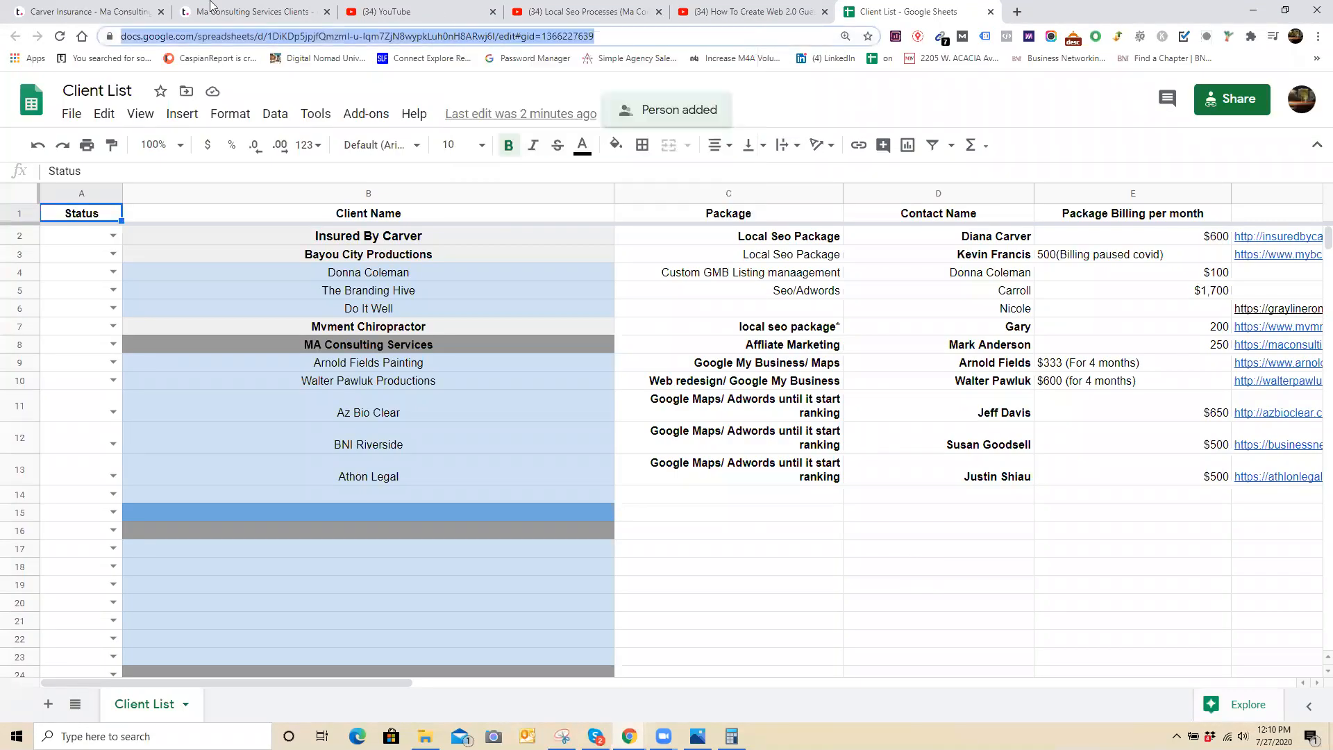
left_click(216, 19)
left_click(95, 10)
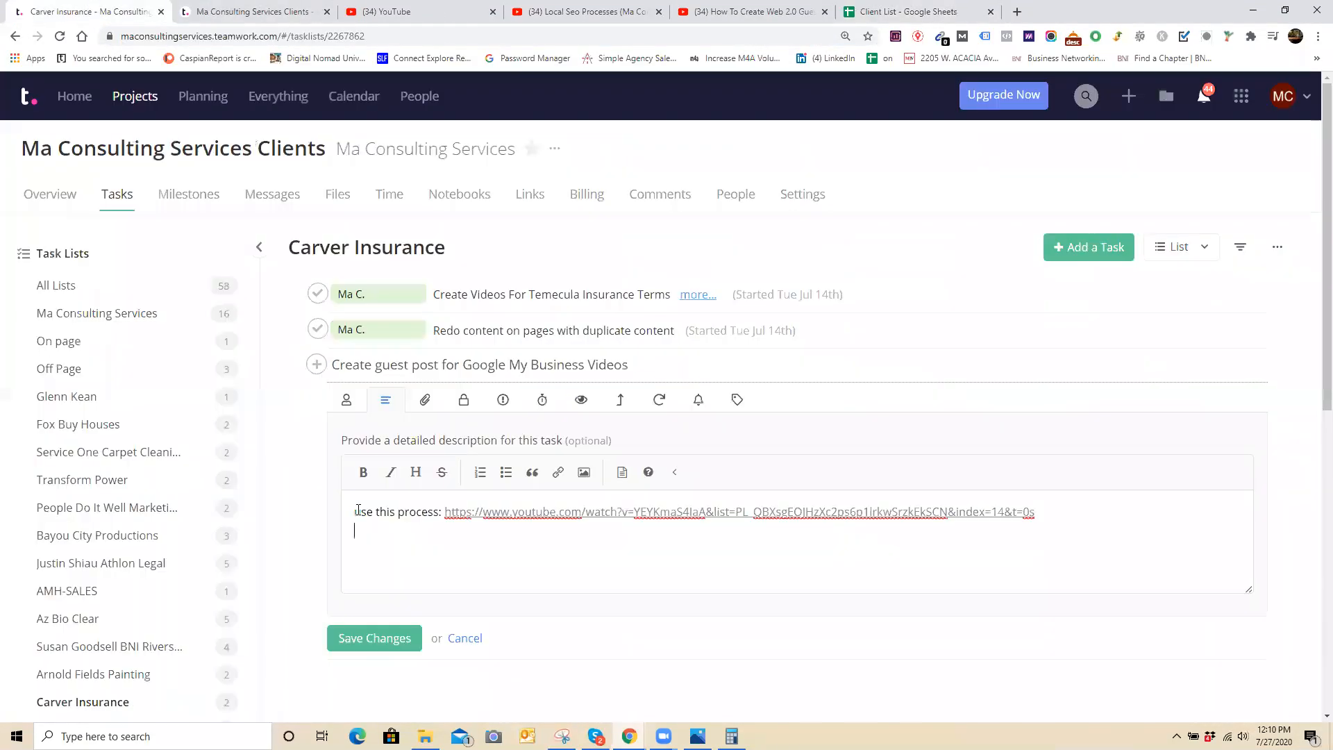
- Go back to the Client List spreadsheet and examine its Client Website and Client Proposal columns
left_click(928, 10)
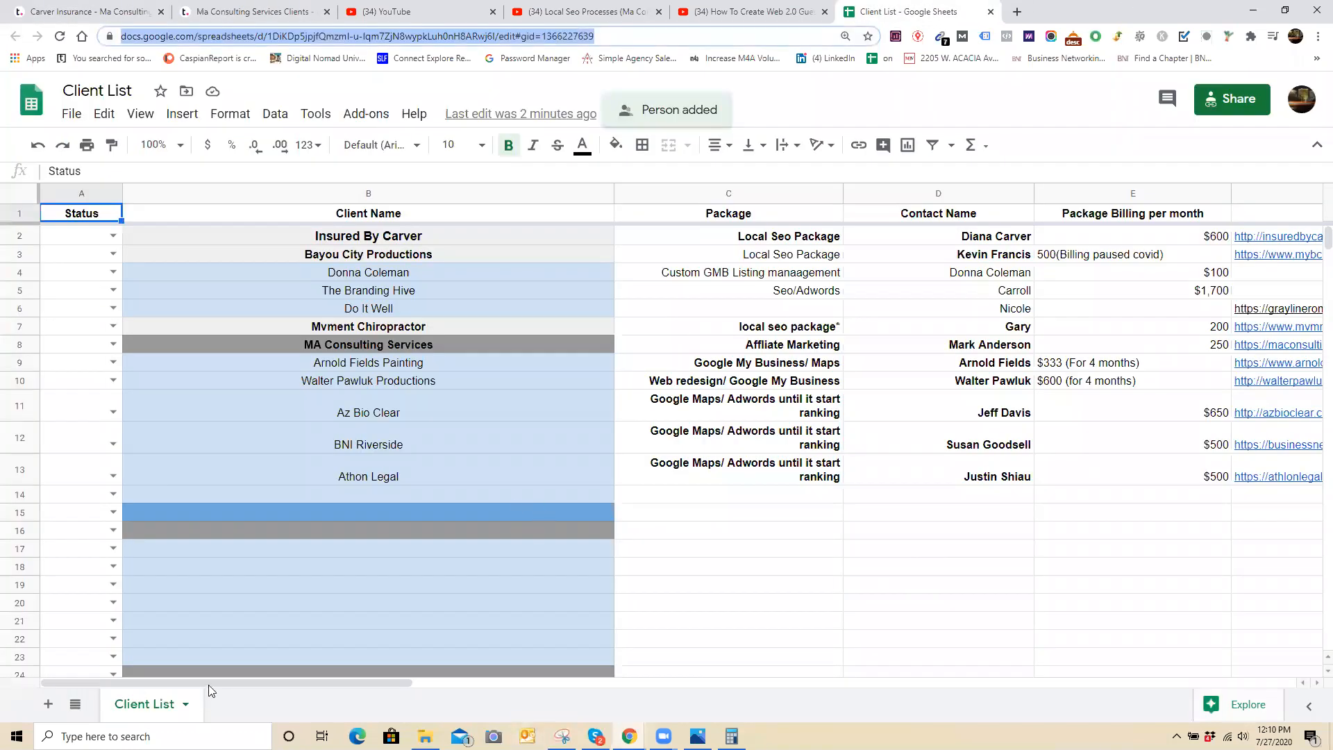
left_click_drag(208, 684, 468, 702)
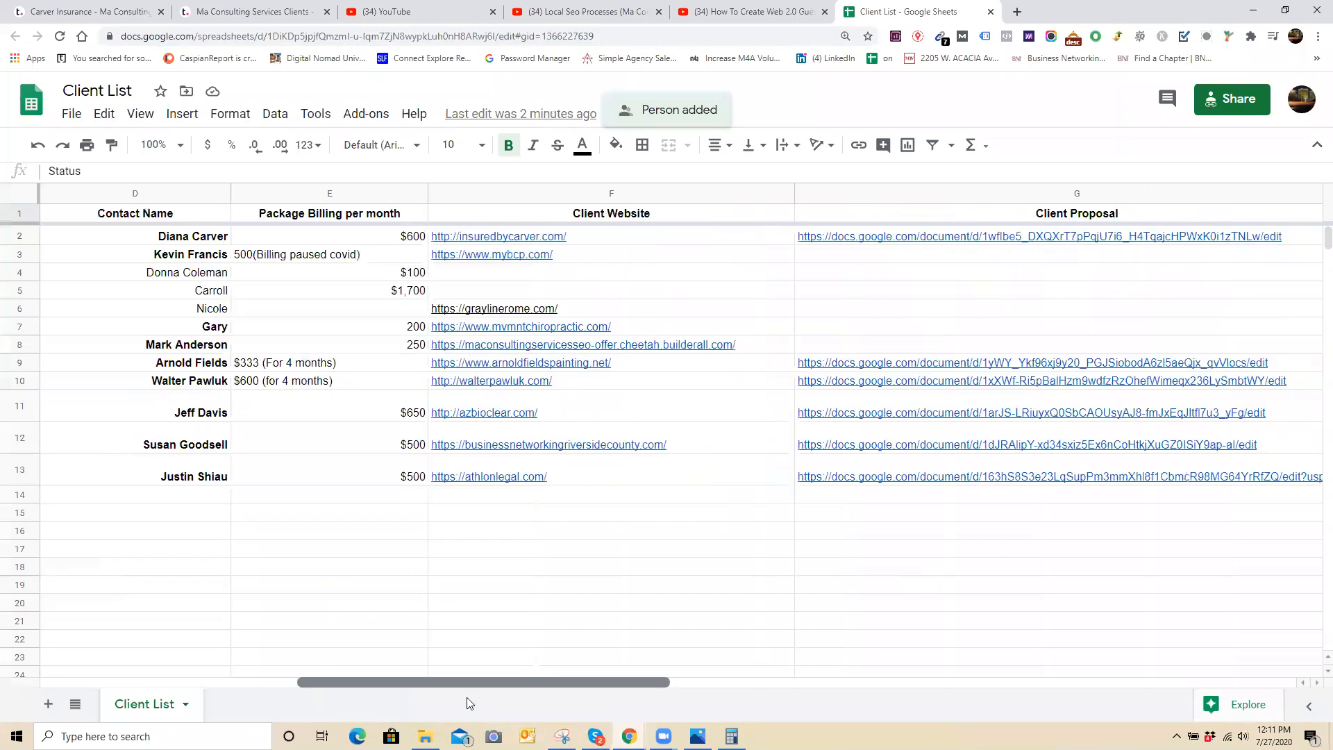
- Open the Carver Insurance spreadsheet linked in row 2 of the Client Google Sheet column
left_click(883, 239)
left_click_drag(516, 687, 656, 685)
left_click(1117, 239)
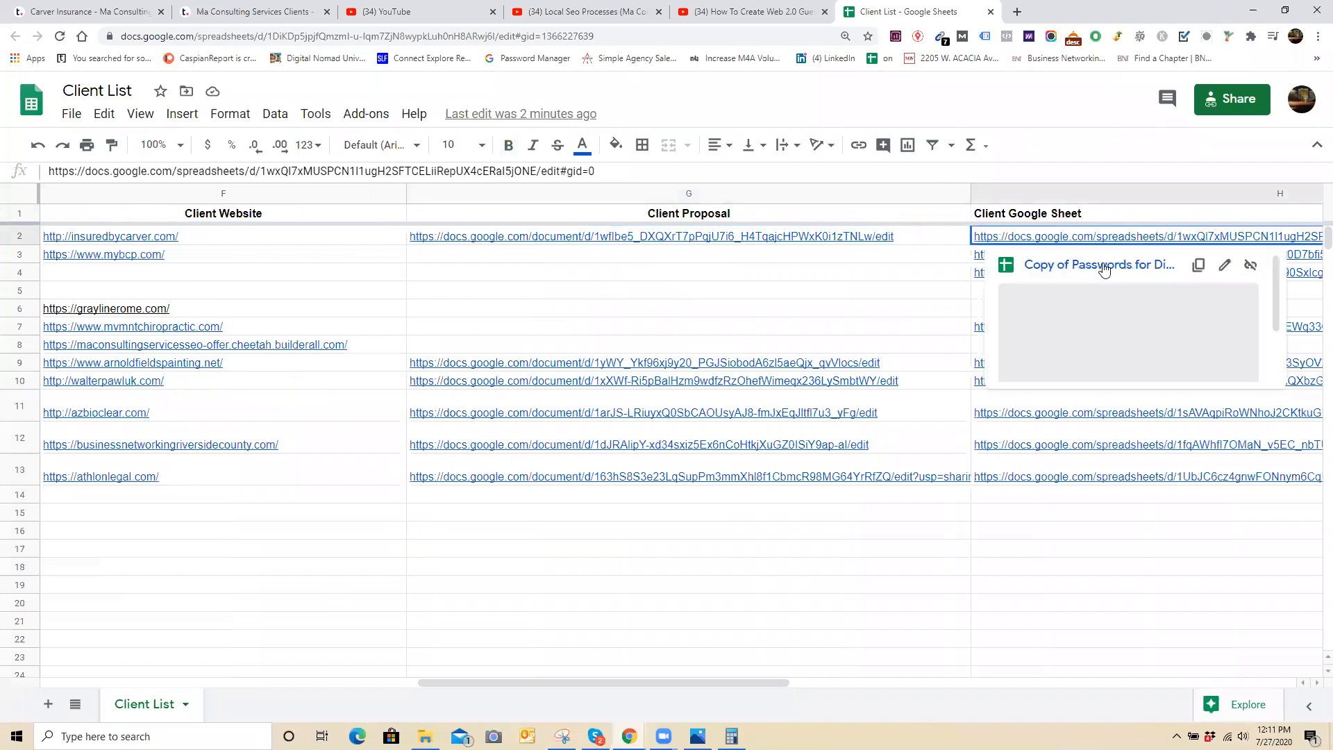
left_click(1102, 265)
left_click_drag(1068, 4, 1067, 0)
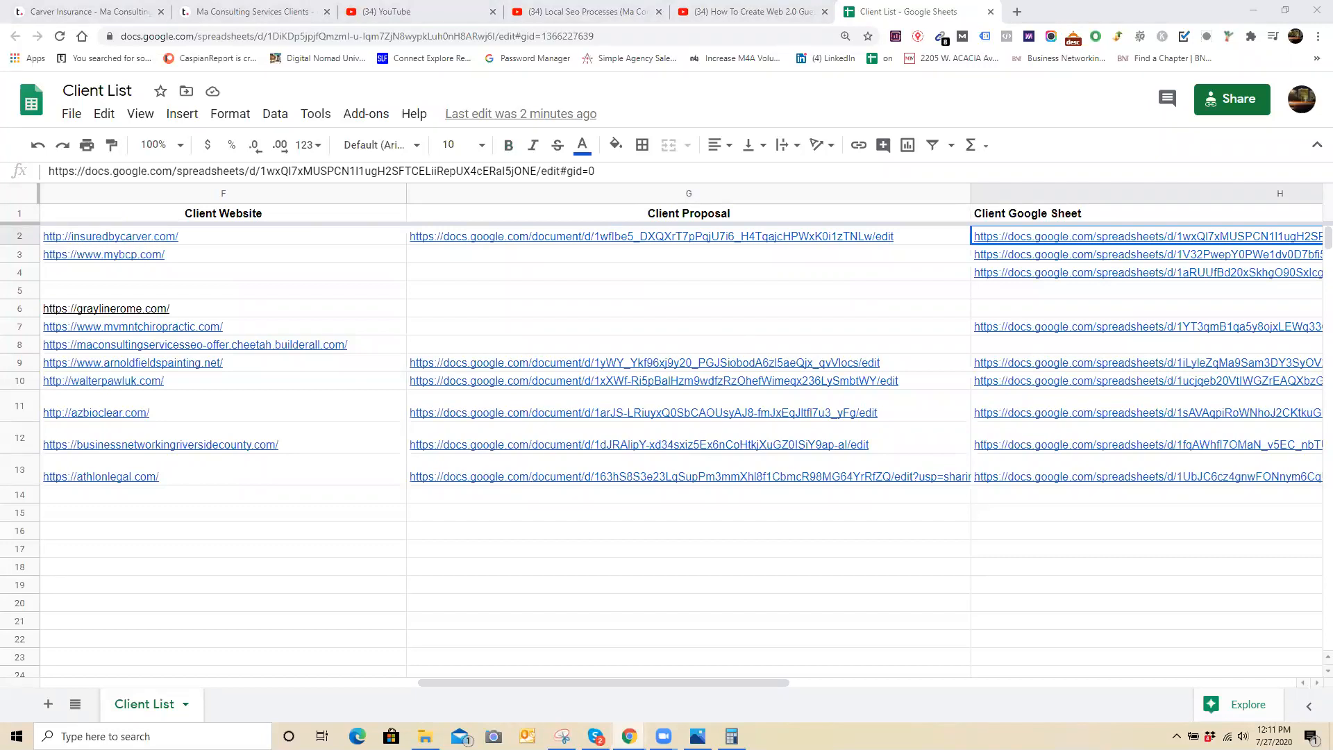
left_click_drag(1014, 1, 1006, 3)
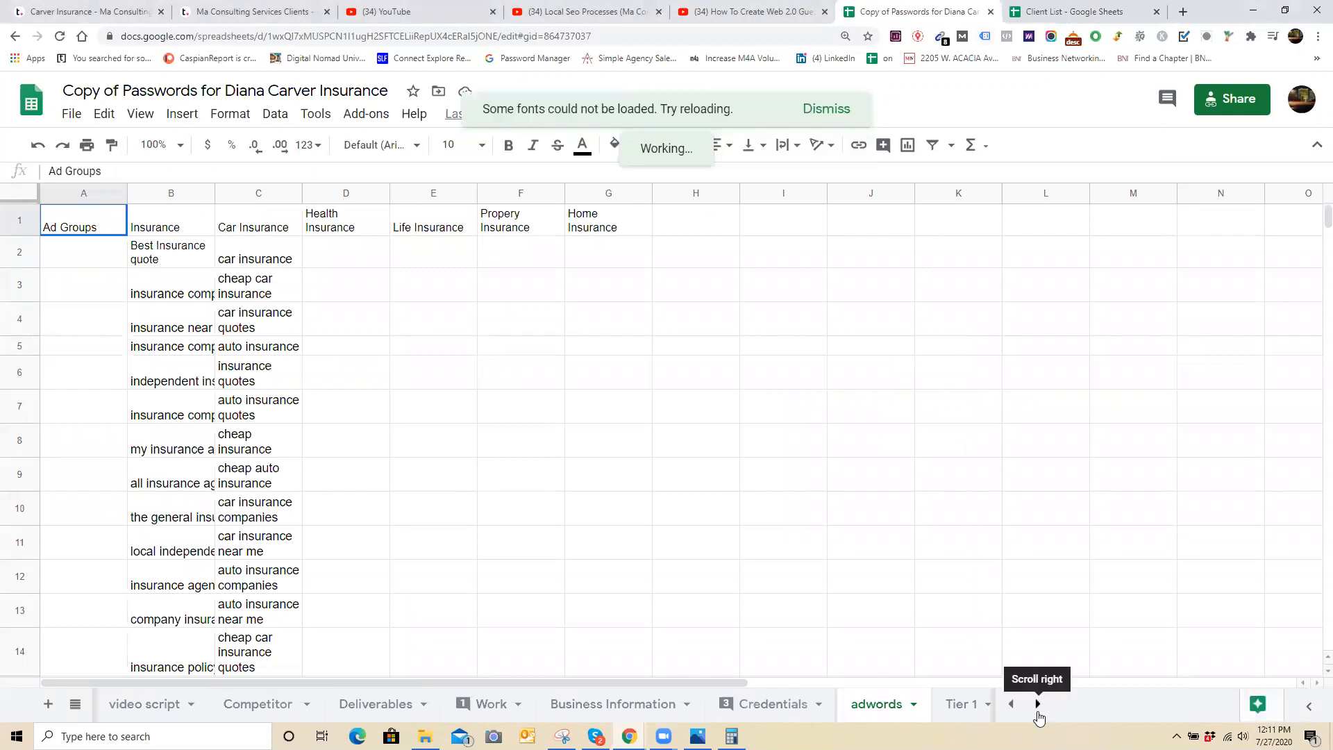
- Look through the Tier 1, Tier 2 and Backlinks sheets of the Carver Insurance spreadsheet
left_click(1037, 704)
left_click(1037, 704)
left_click(144, 703)
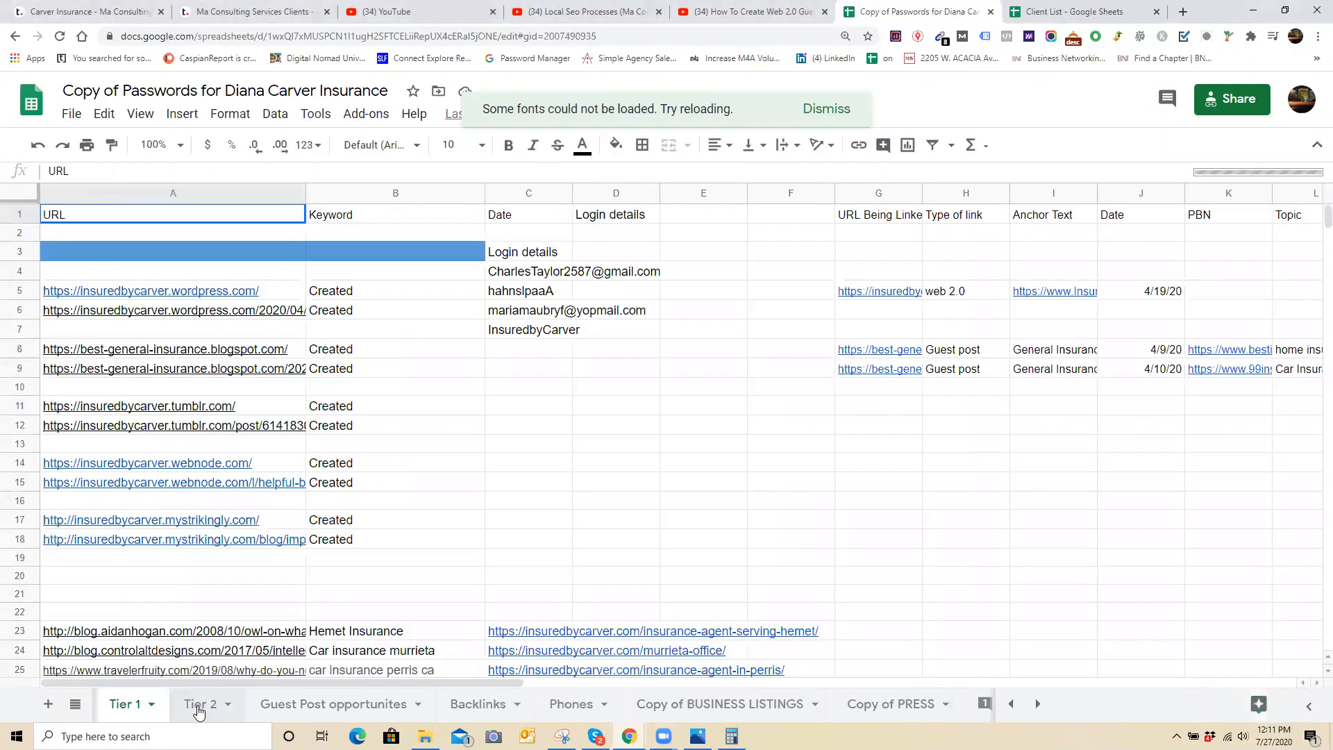
left_click(200, 705)
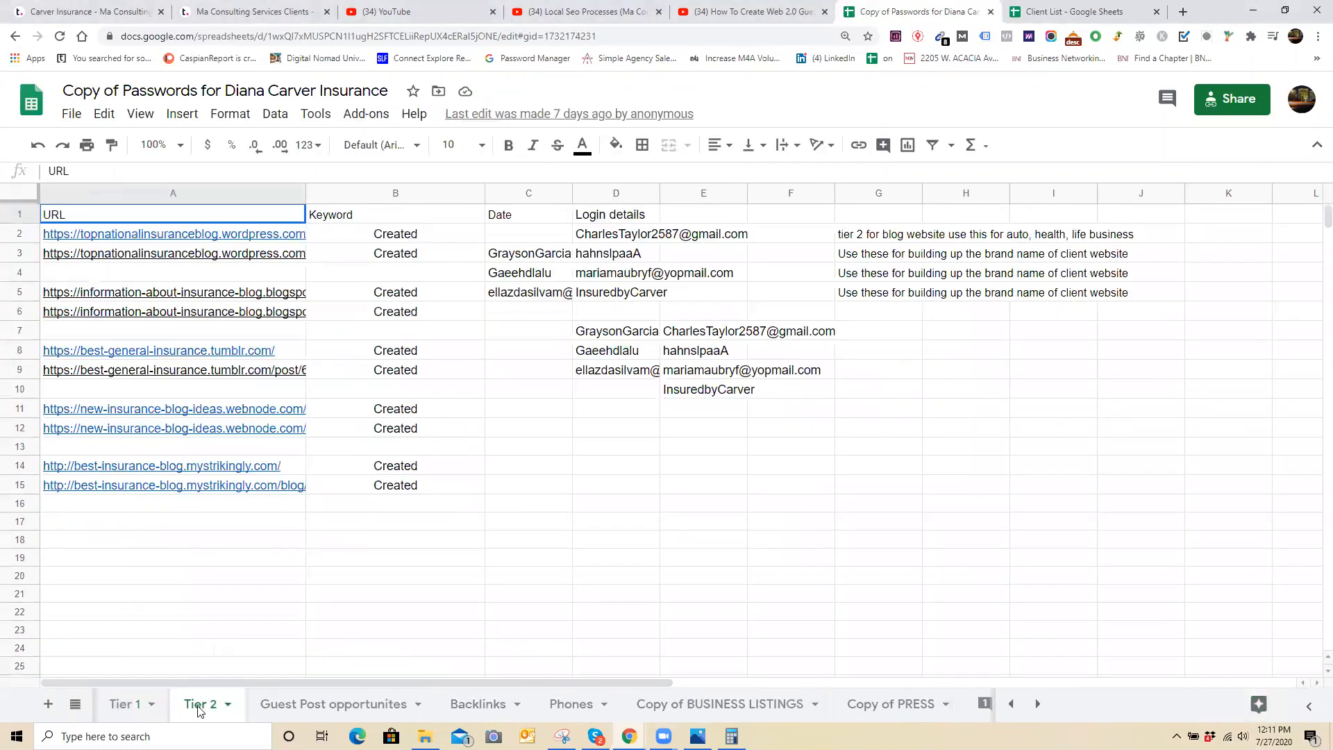
left_click(489, 721)
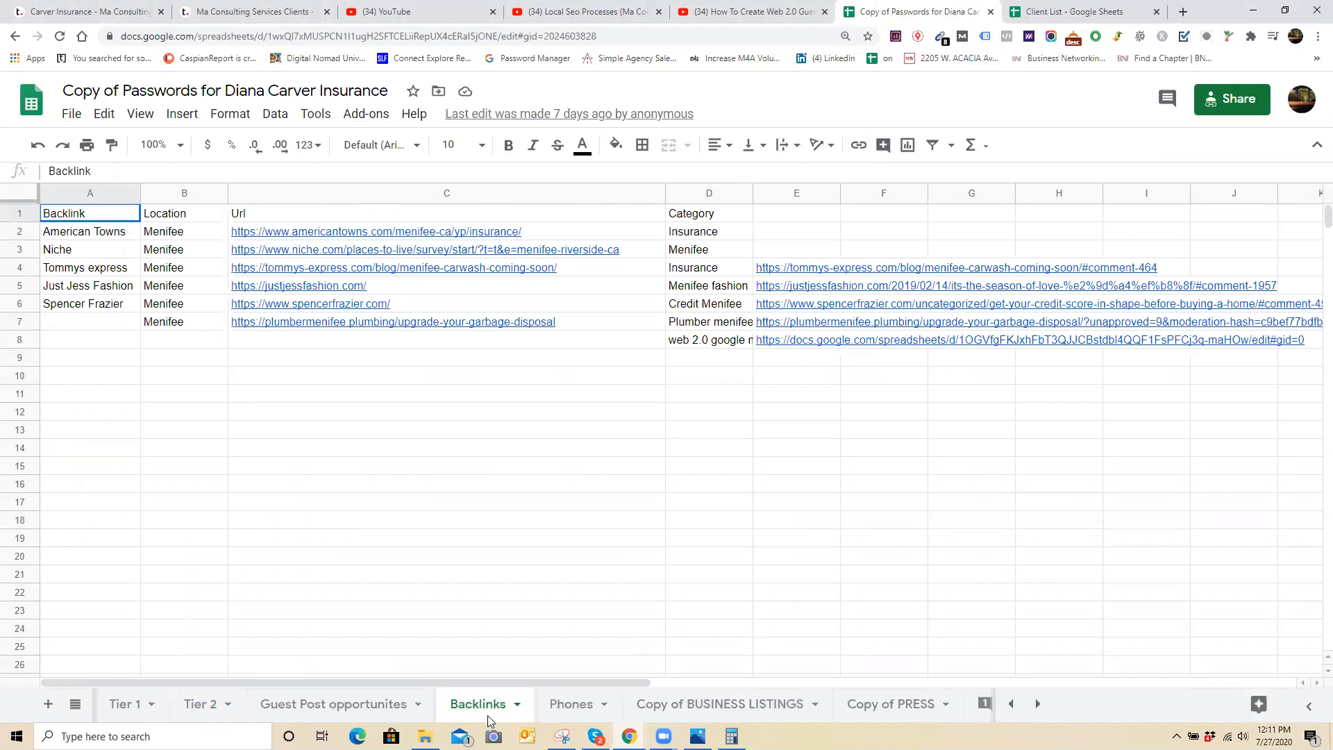
left_click(692, 341)
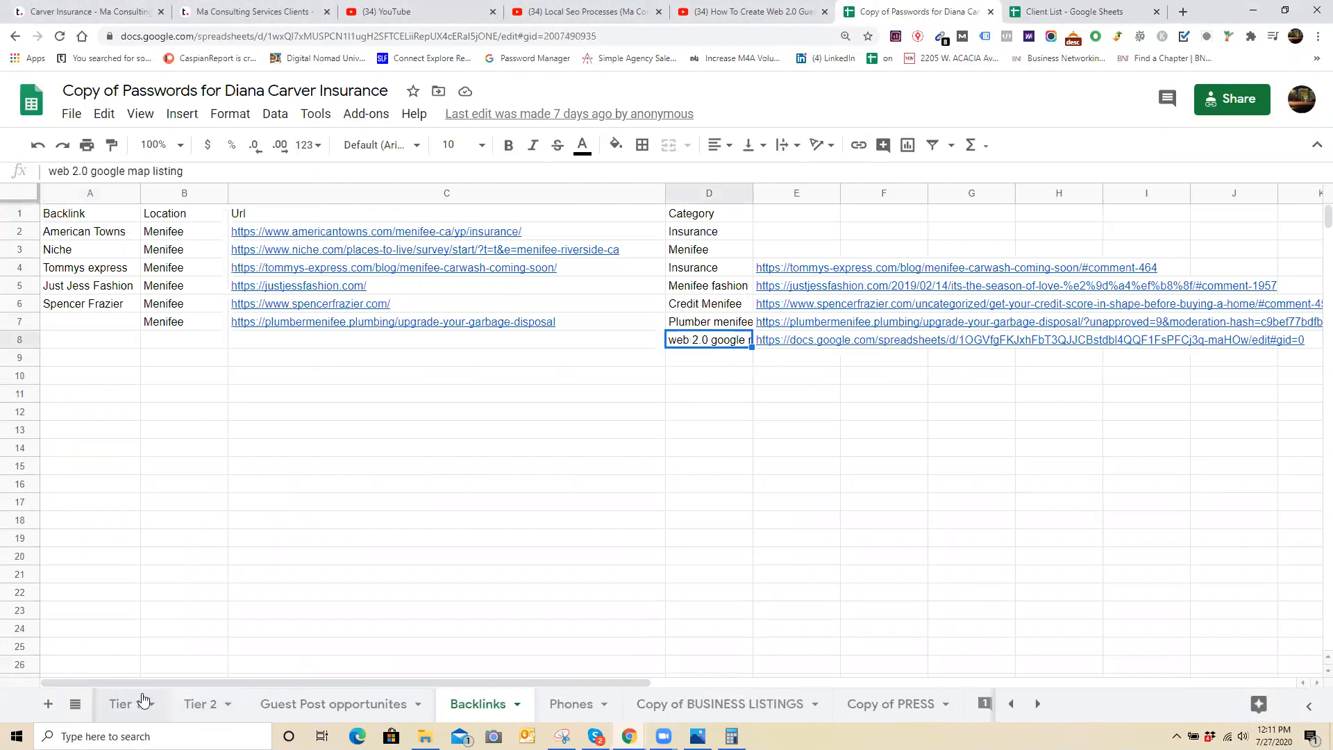
- Examine the Tier 1 sheet's link-tracking columns and its list of URLs and keywords
left_click(143, 698)
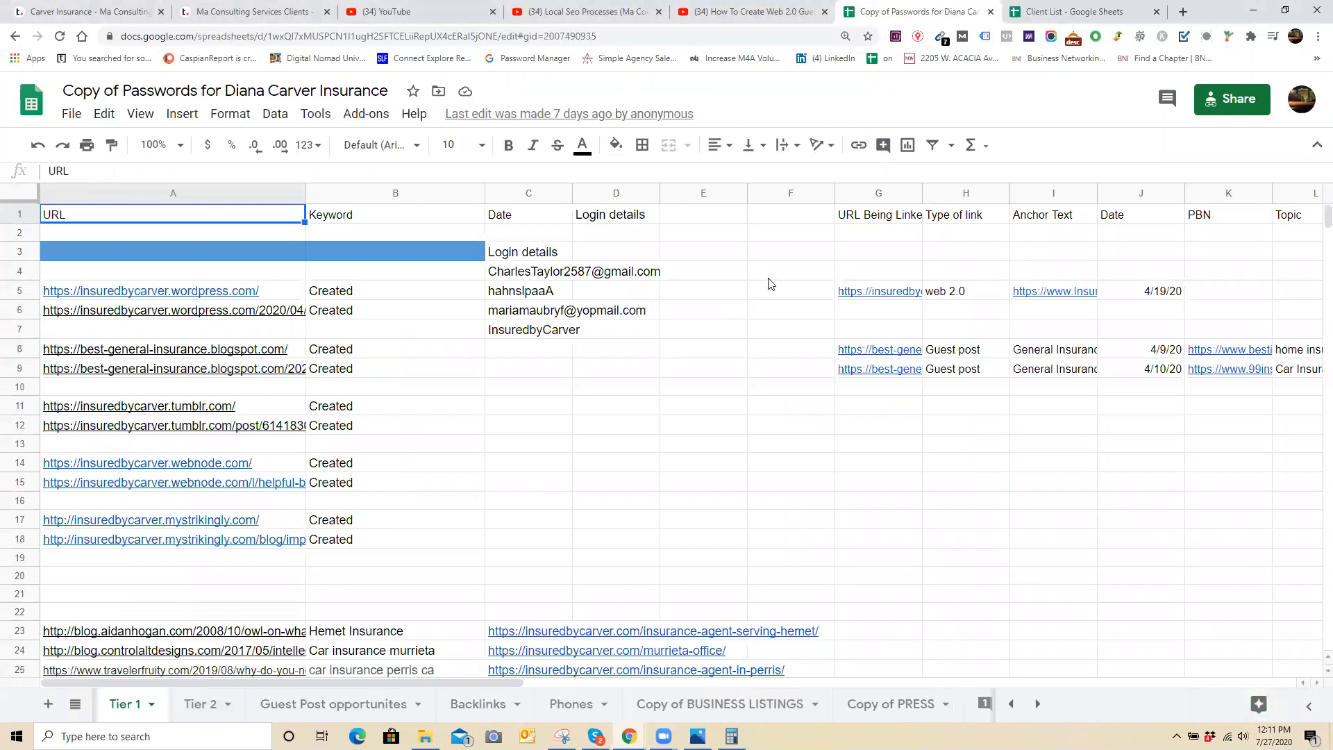
left_click(883, 291)
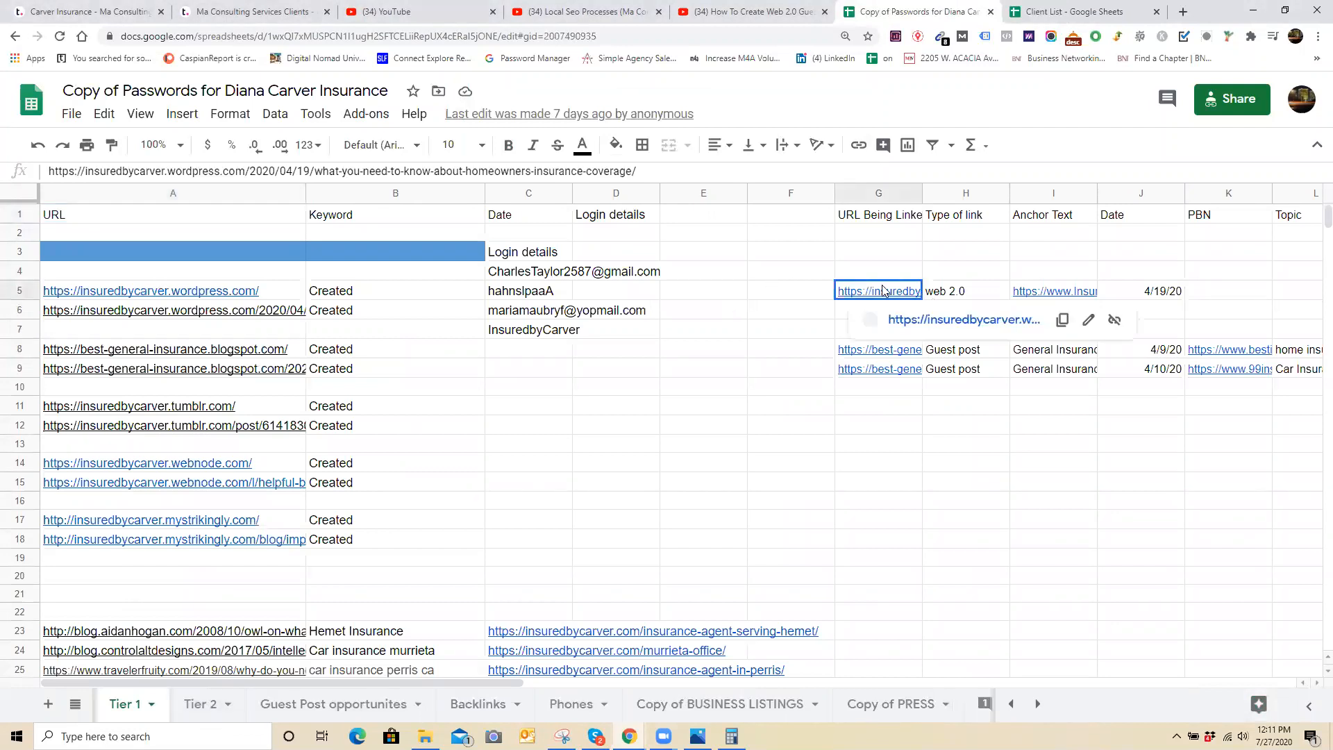
left_click(973, 431)
scroll(767, 461, "down", 4)
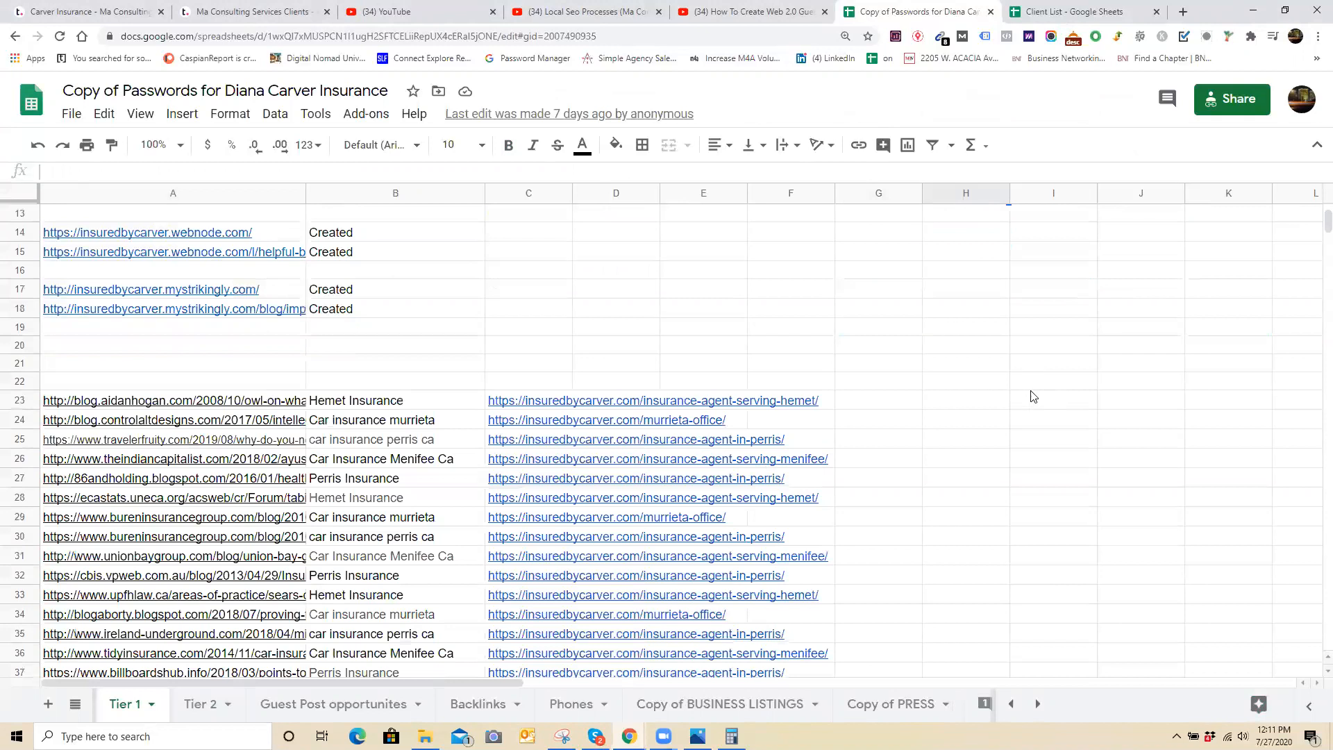
scroll(1030, 397, "down", 4)
scroll(1031, 396, "up", 8)
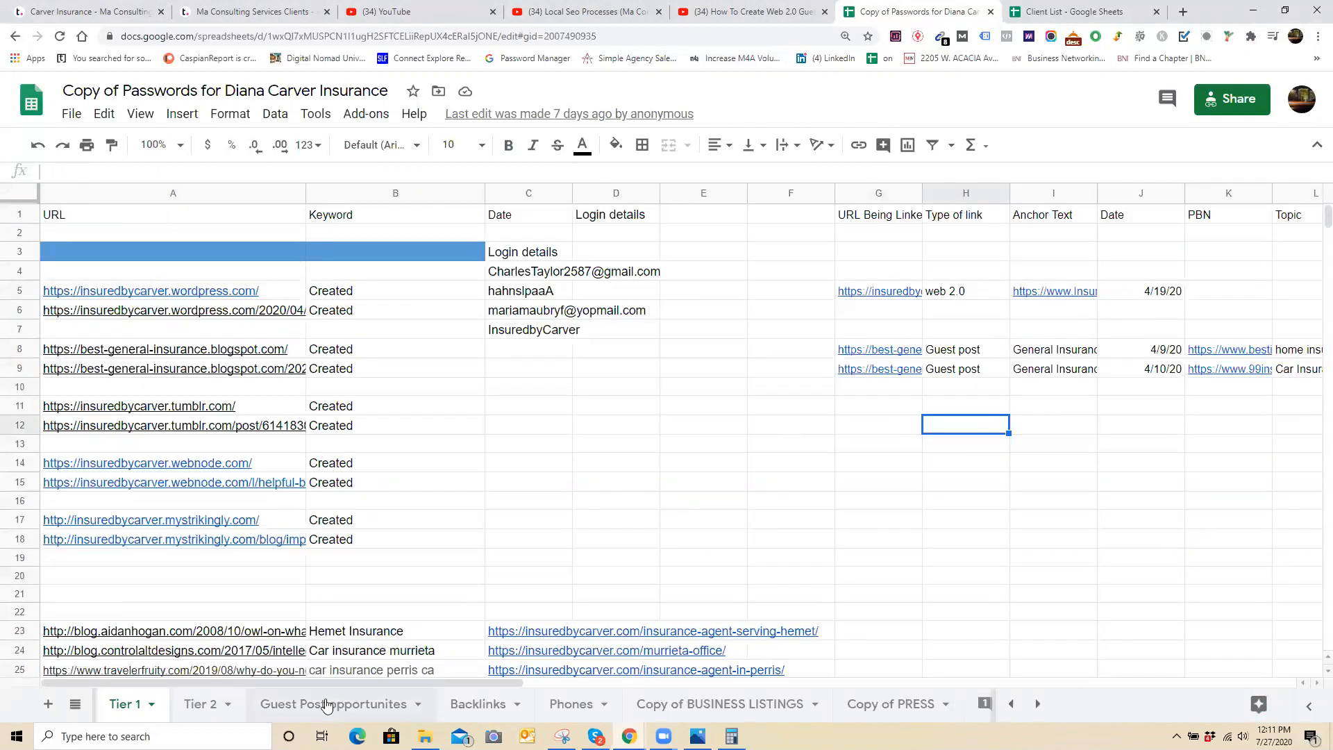
- Go back to the Backlinks sheet and examine its backlink, location, URL and category entries
left_click(447, 711)
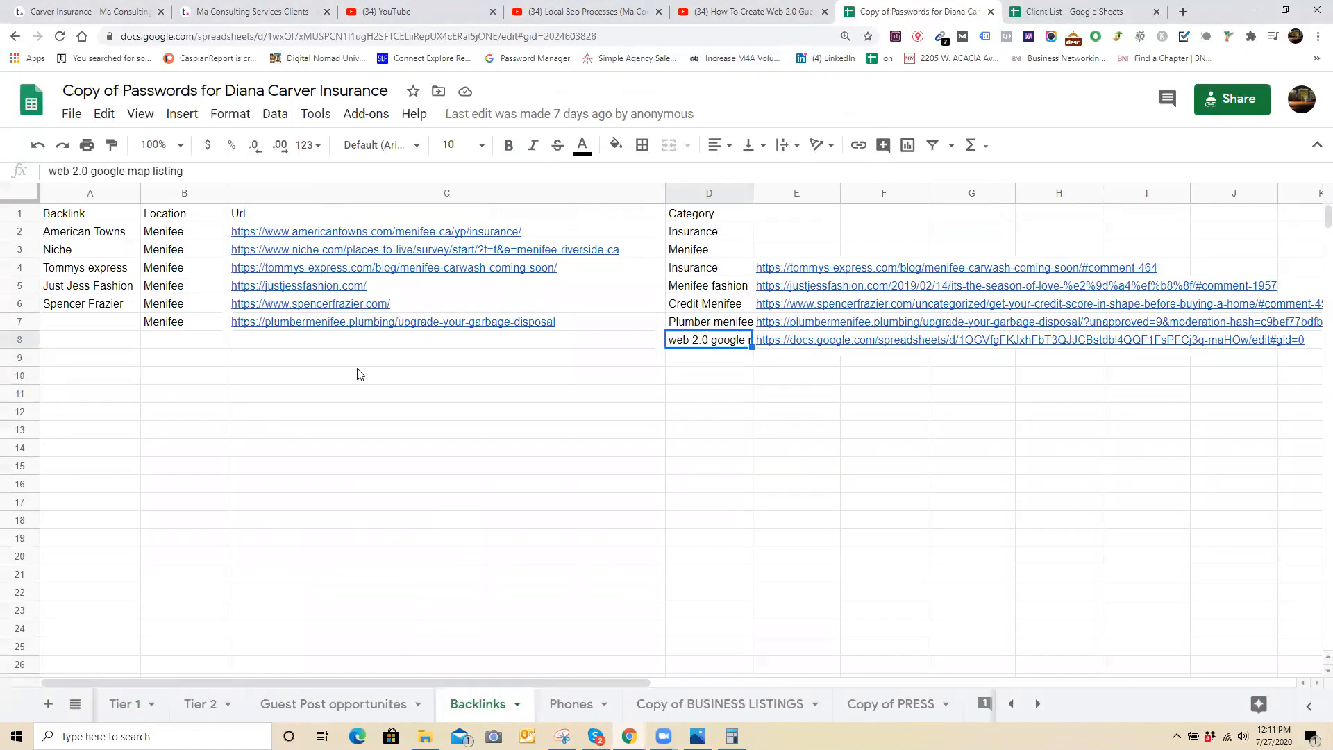
left_click(538, 346)
left_click(730, 340)
left_click(185, 322)
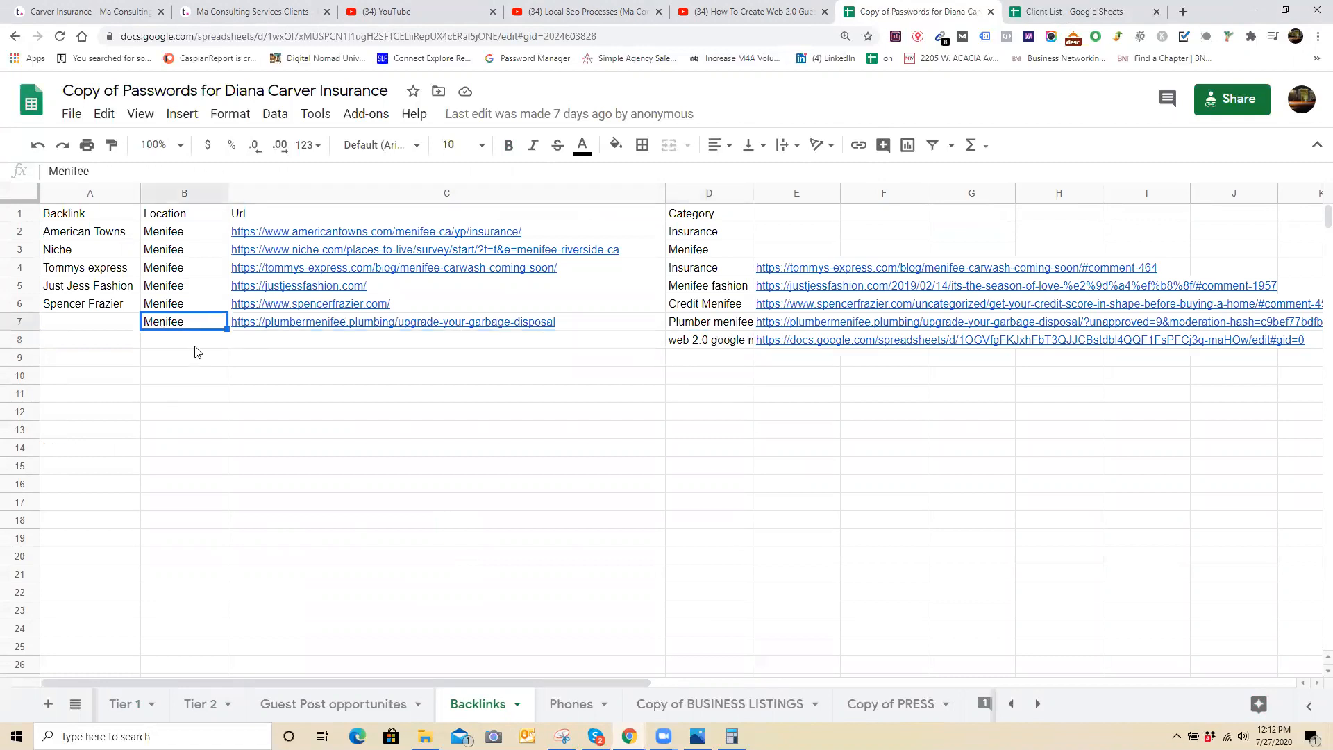
left_click(90, 322)
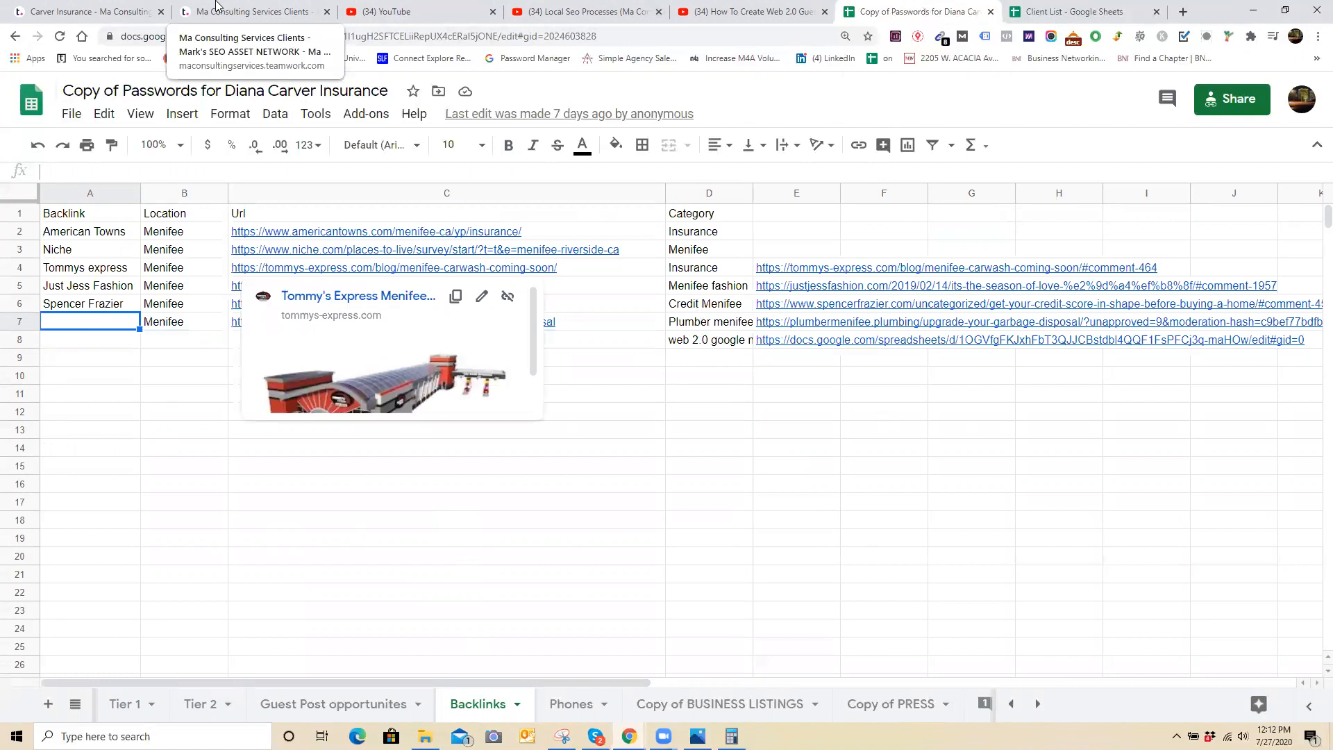
- Close the Ma Consulting Services Clients notebook and YouTube home pages and return to the Carver Insurance task
left_click(211, 9)
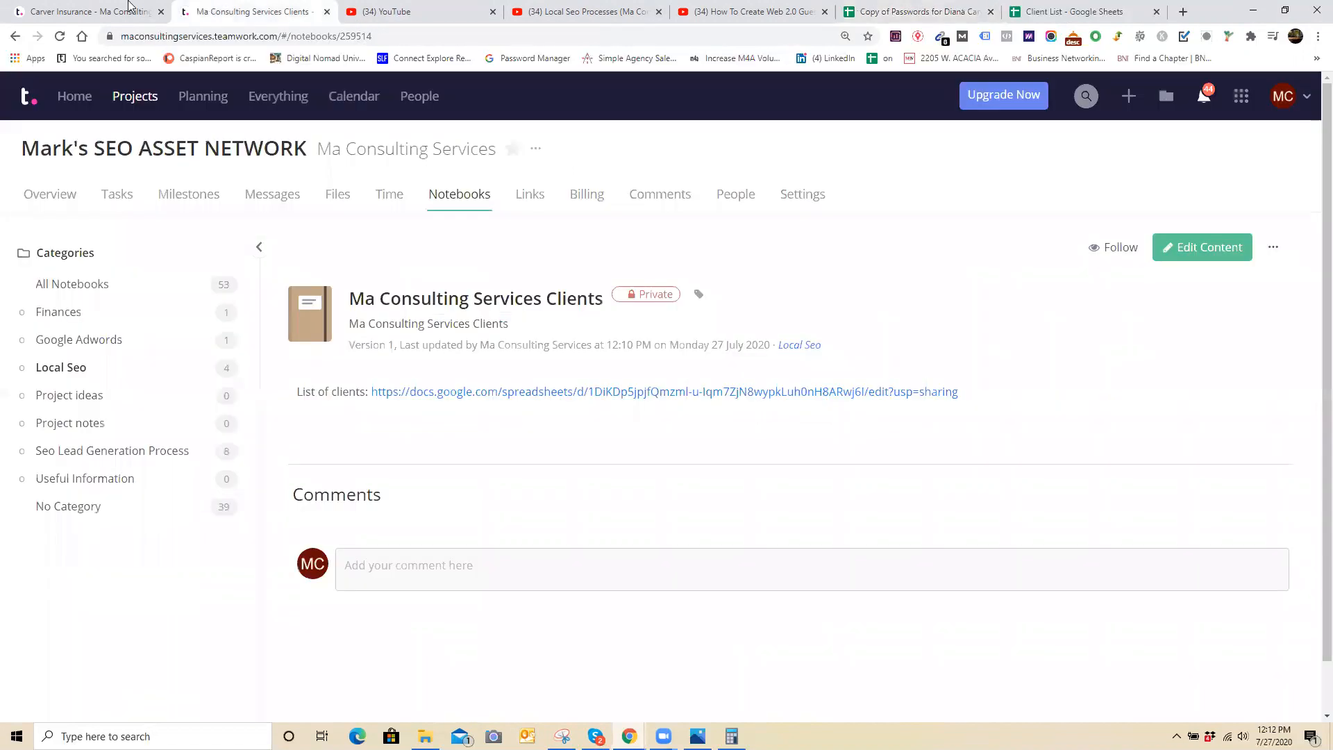
left_click(326, 12)
left_click(326, 11)
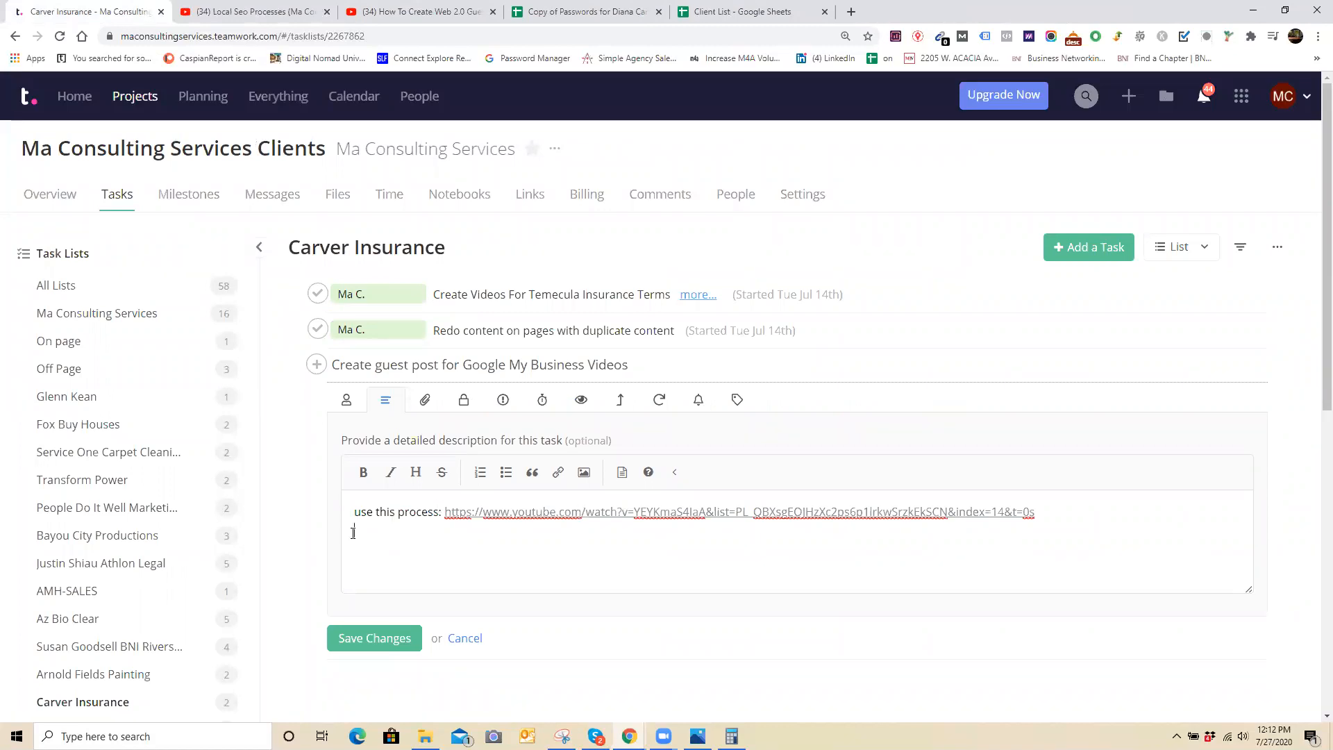
- Add a second line reading "Client sheet:" to the guest post task's description
type("Go to secti")
key("BackSpace")
key("BackSpace")
key("BackSpace")
key("BackSpace")
key("BackSpace")
key("BackSpace")
key("BackSpace")
key("BackSpace")
key("BackSpace")
key("BackSpace")
key("BackSpace")
type("Client sheet:")
- Copy the Carver Insurance spreadsheet's web address and paste it after "Client sheet:" in the task description
left_click(586, 12)
right_click(205, 36)
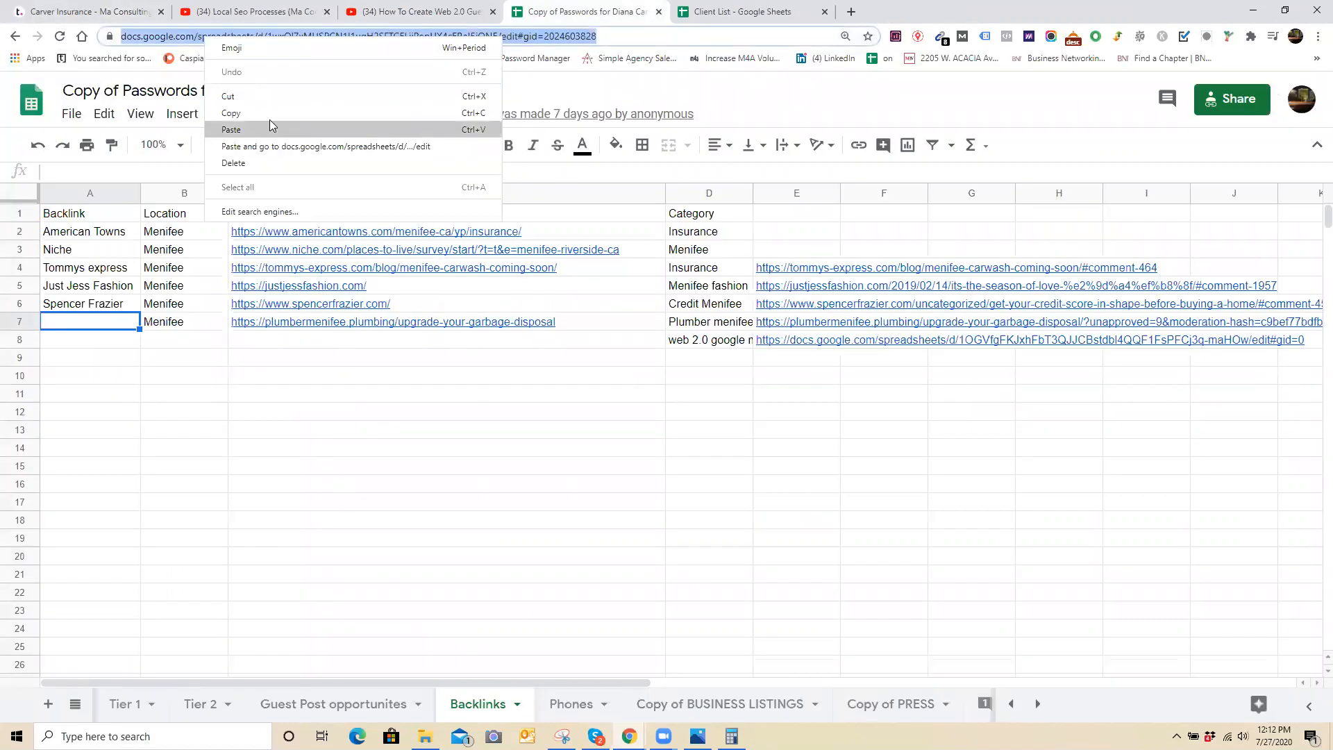
left_click(271, 132)
left_click(125, 10)
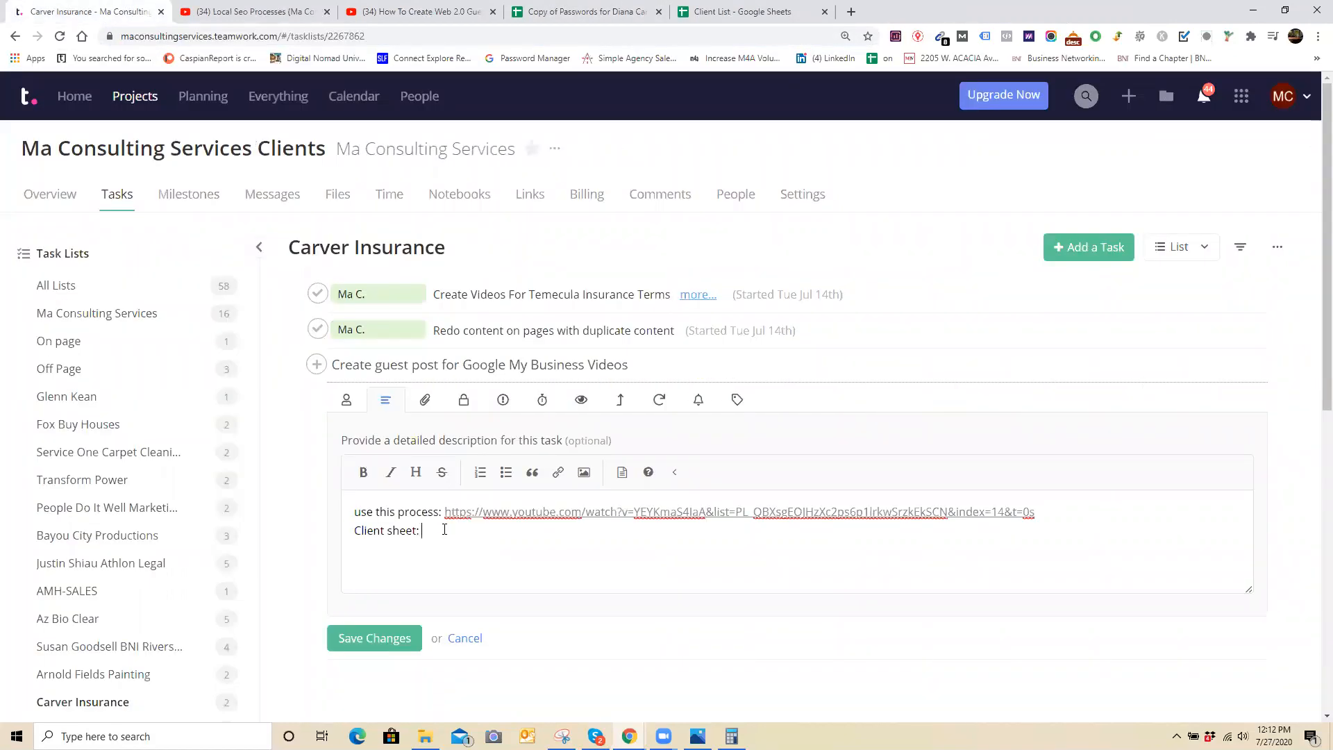
right_click(444, 529)
left_click(500, 419)
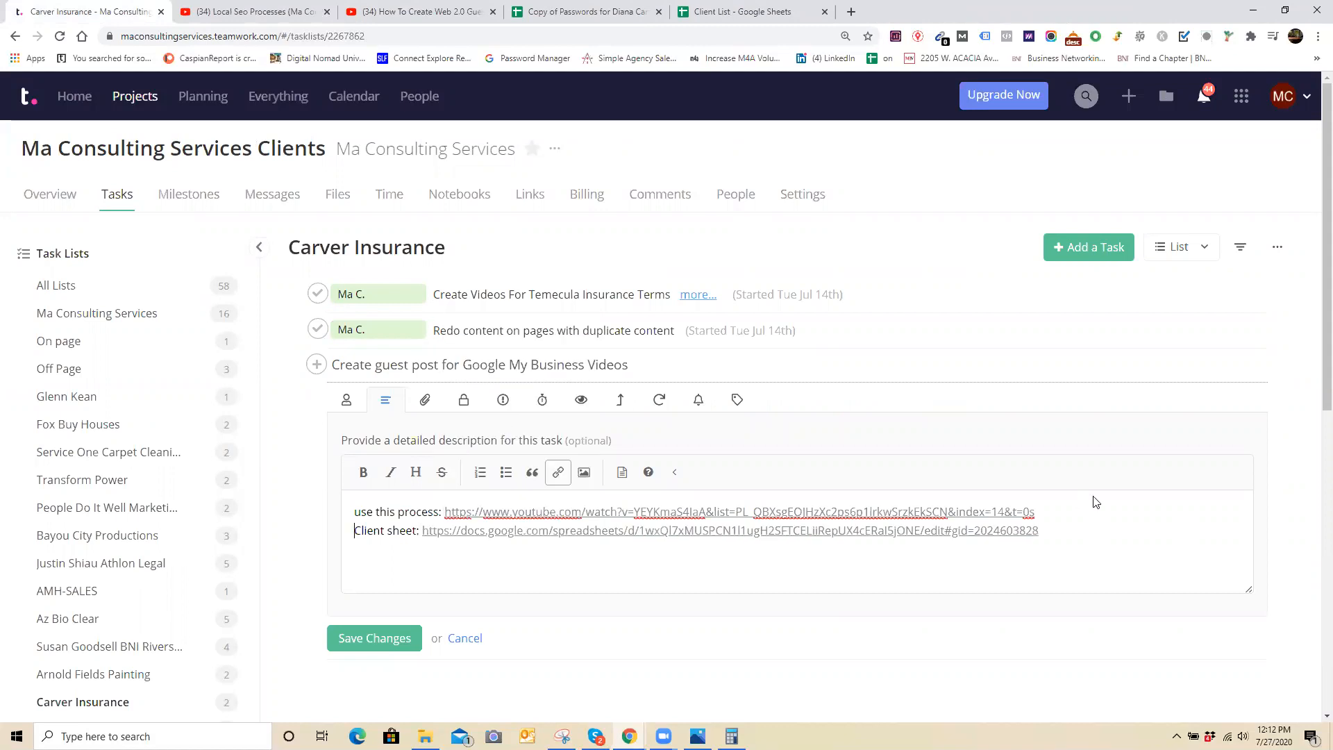
left_click(1057, 531)
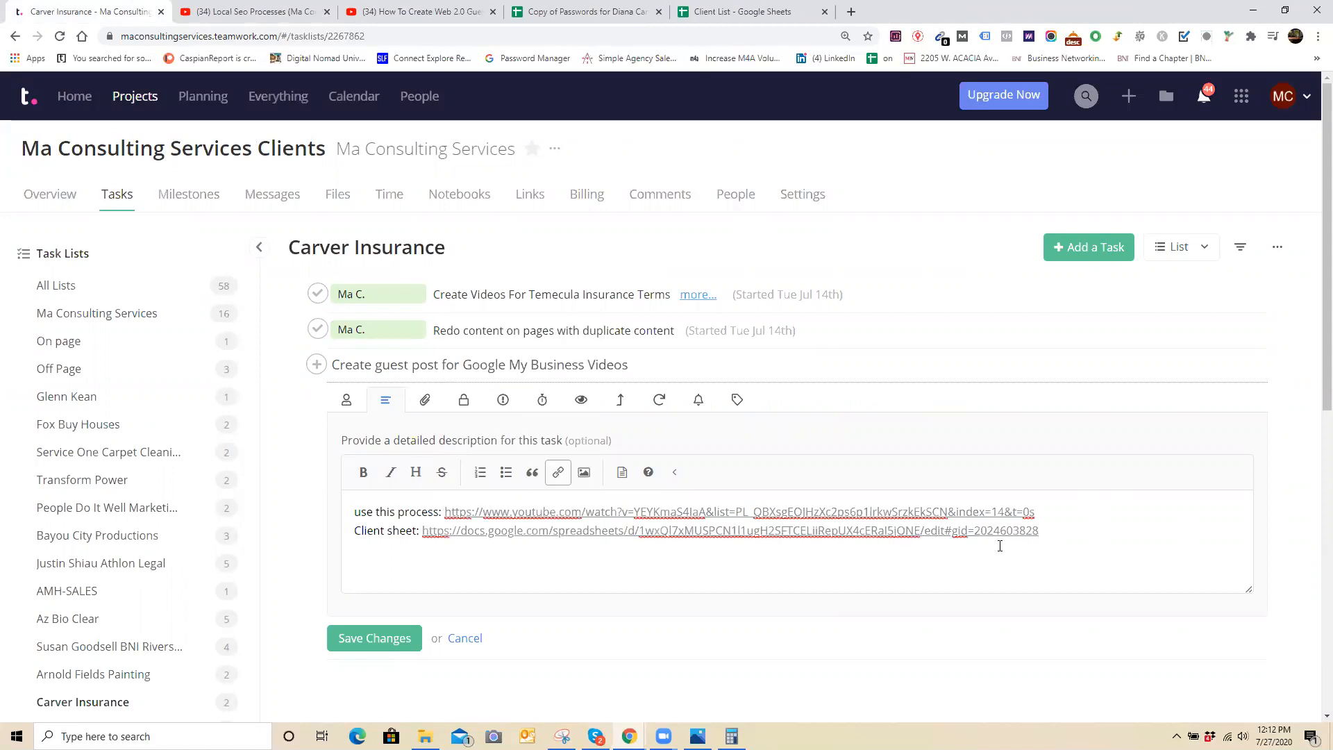
- Check the linked client spreadsheet and extend the description label to "Client sheet to input information:"
left_click(579, 7)
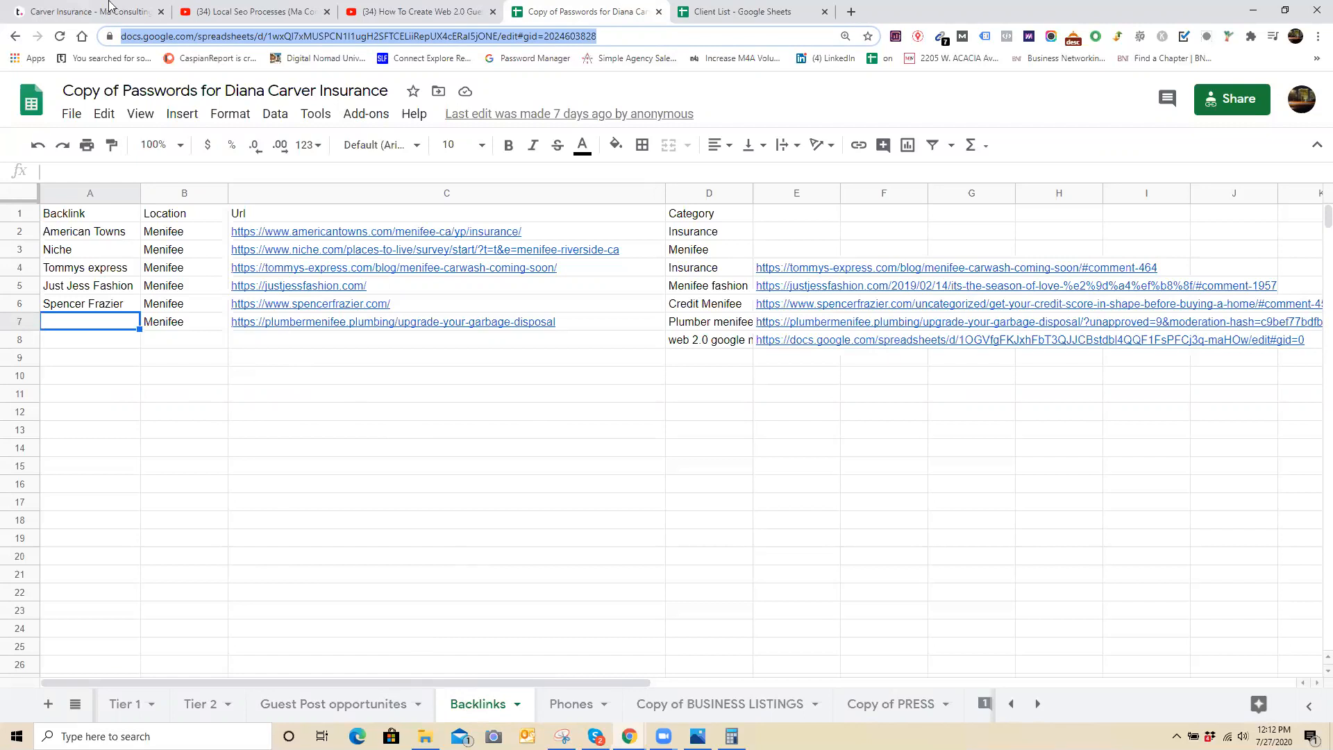
left_click(91, 11)
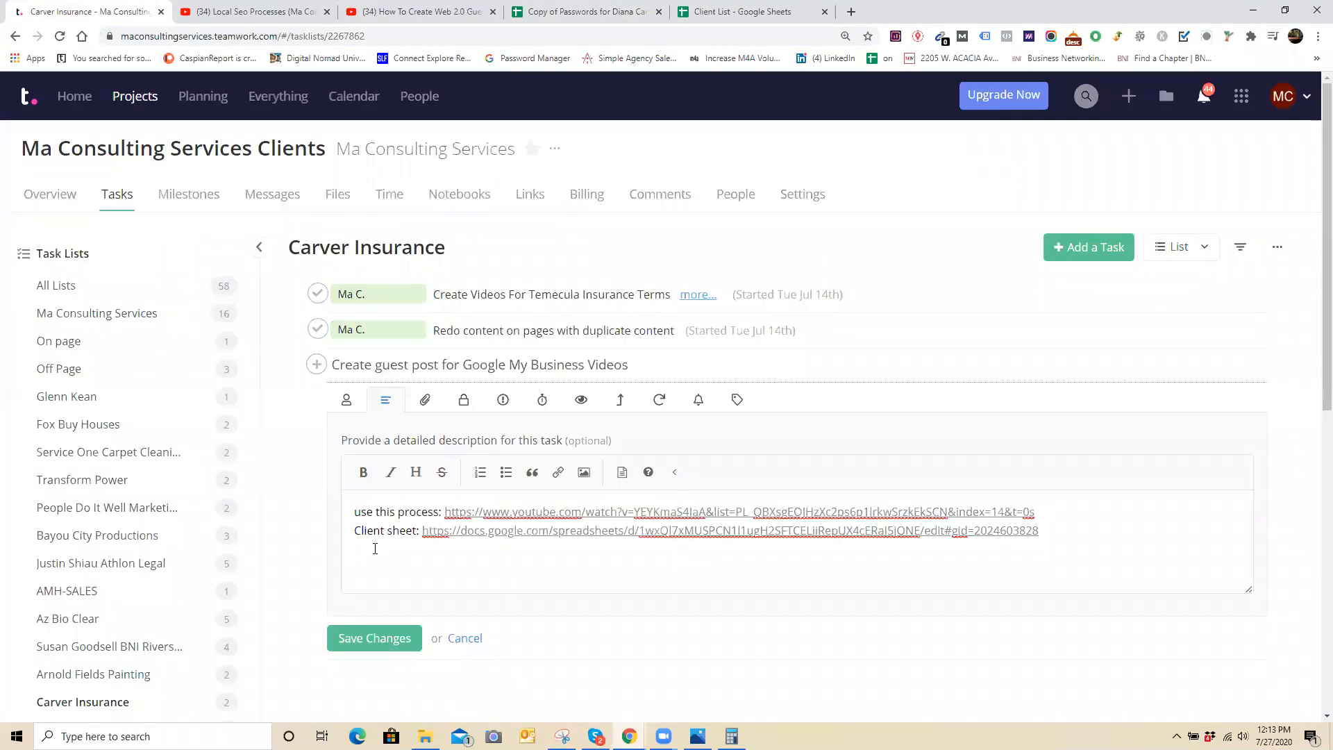
left_click_drag(354, 531, 417, 531)
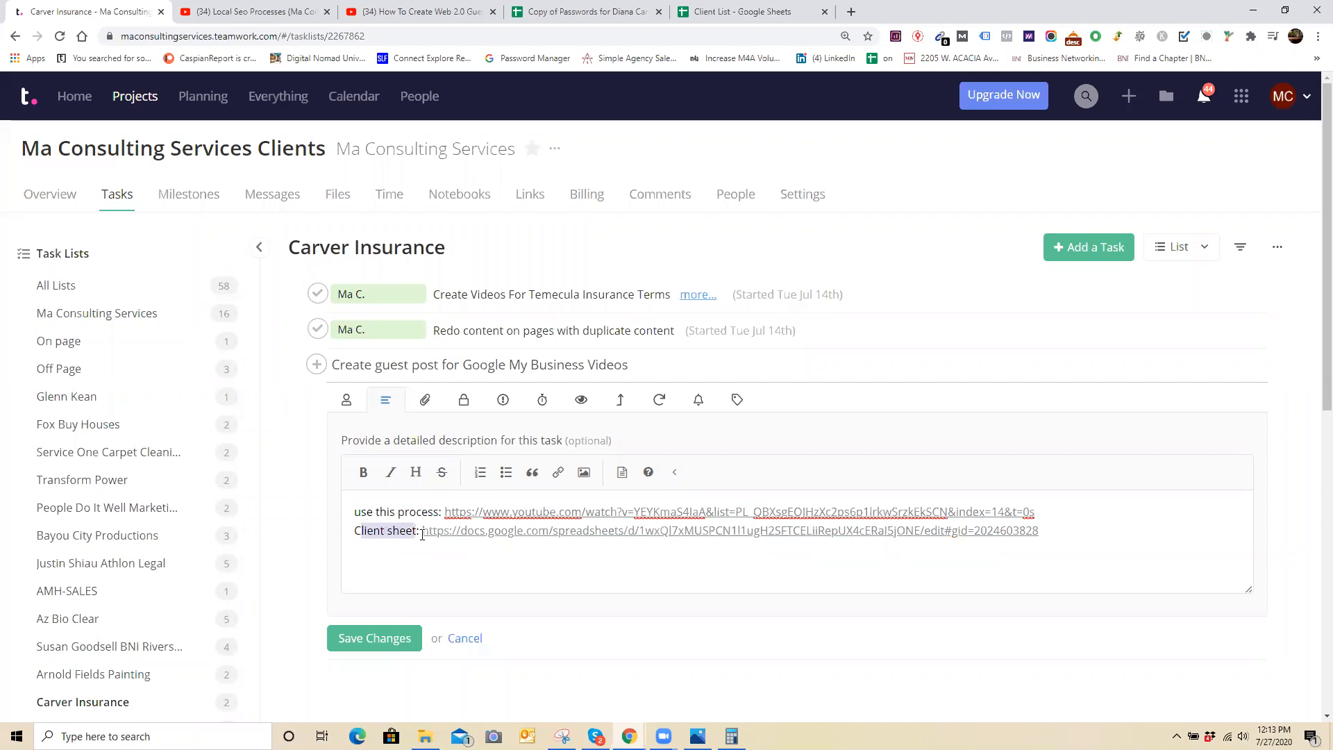
left_click(417, 533)
type(":")
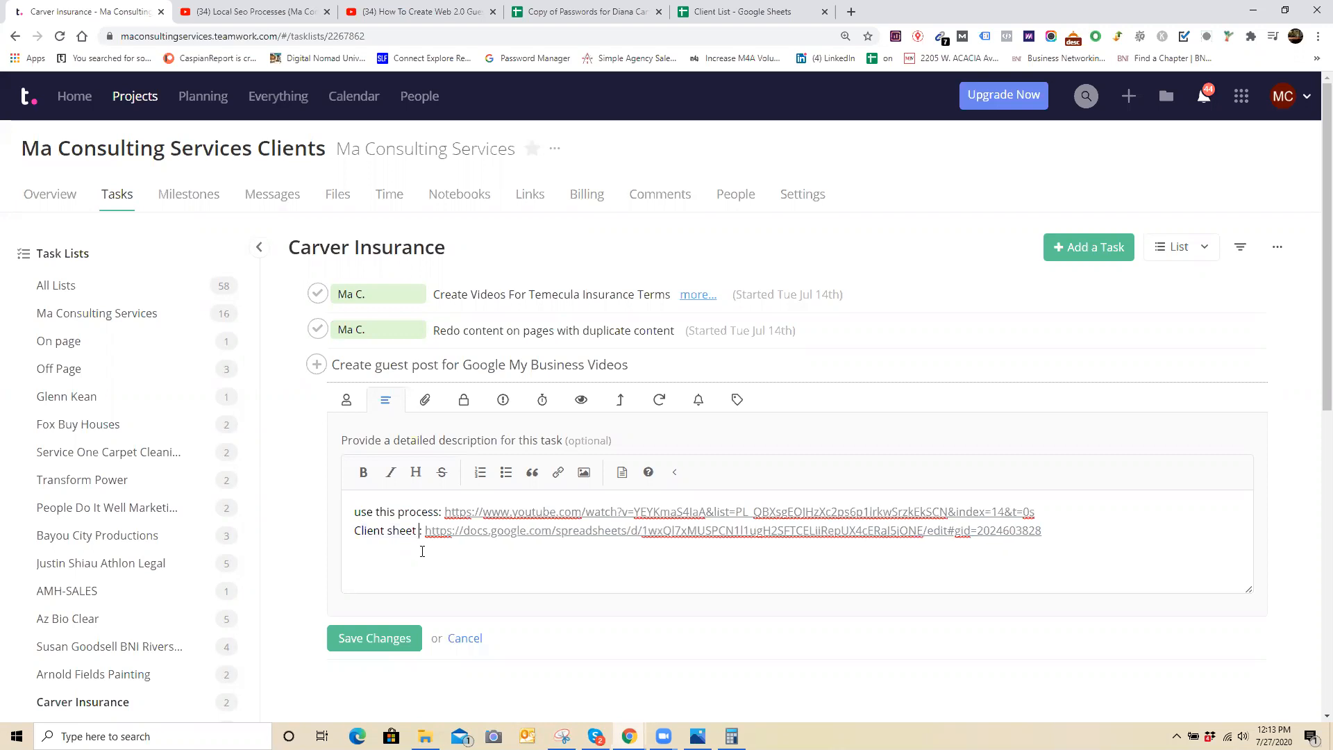
type(" to input in")
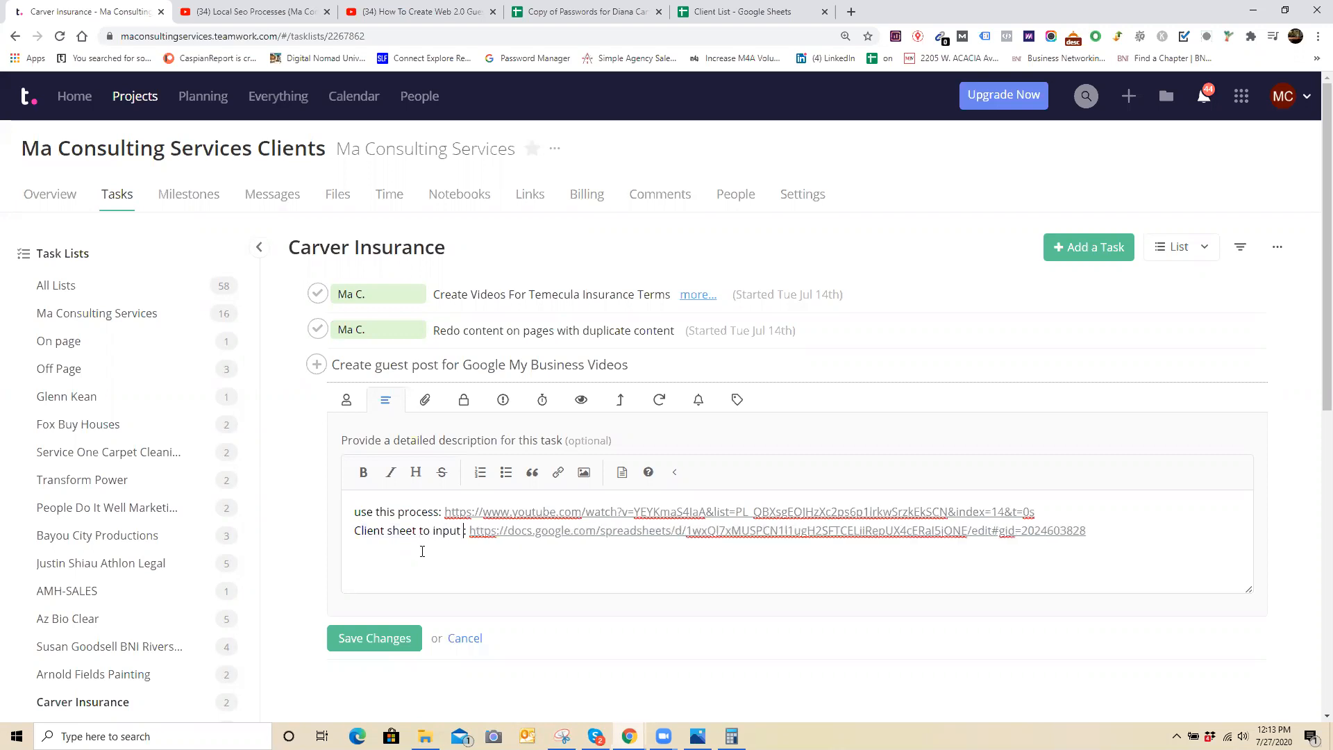
type("formation")
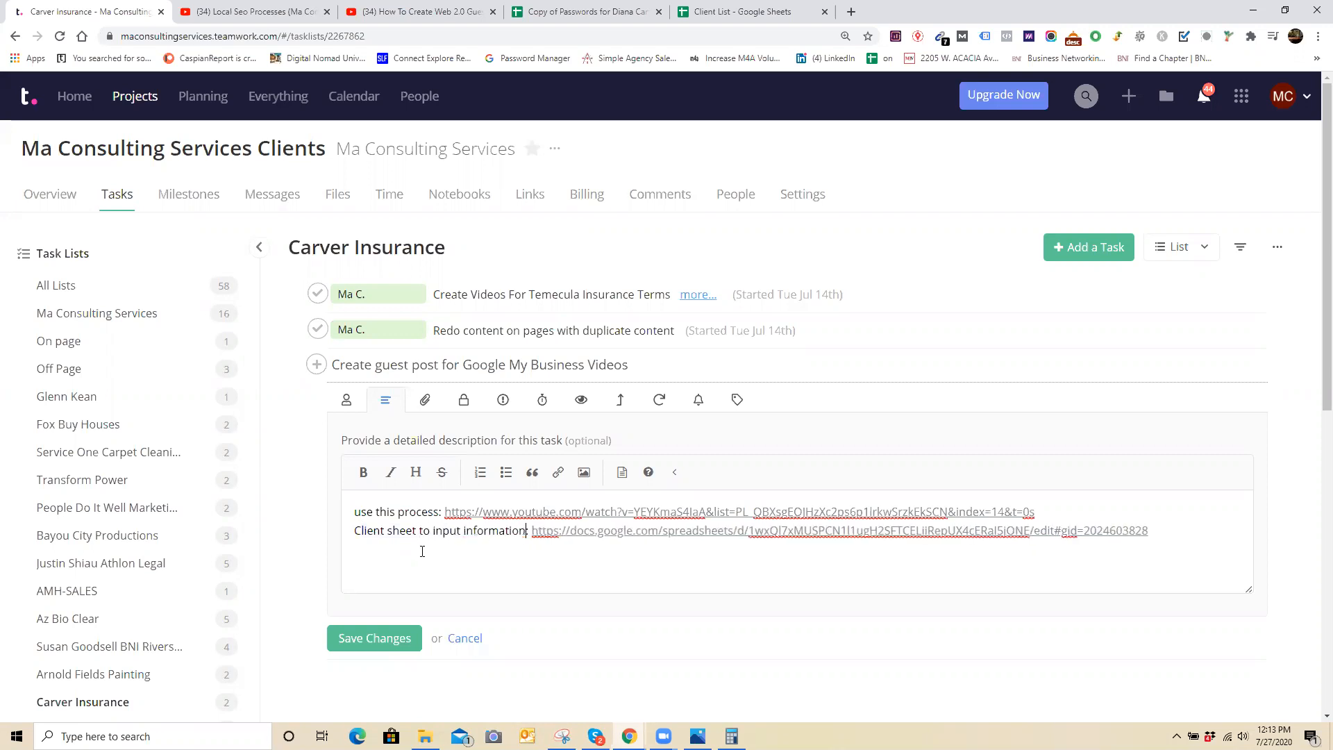
- Add a third description line that begins "Instructions: Create guest post for"
left_click(377, 558)
key("Return")
key("BackSpace")
type("Instructions: Create guest post")
type("for c")
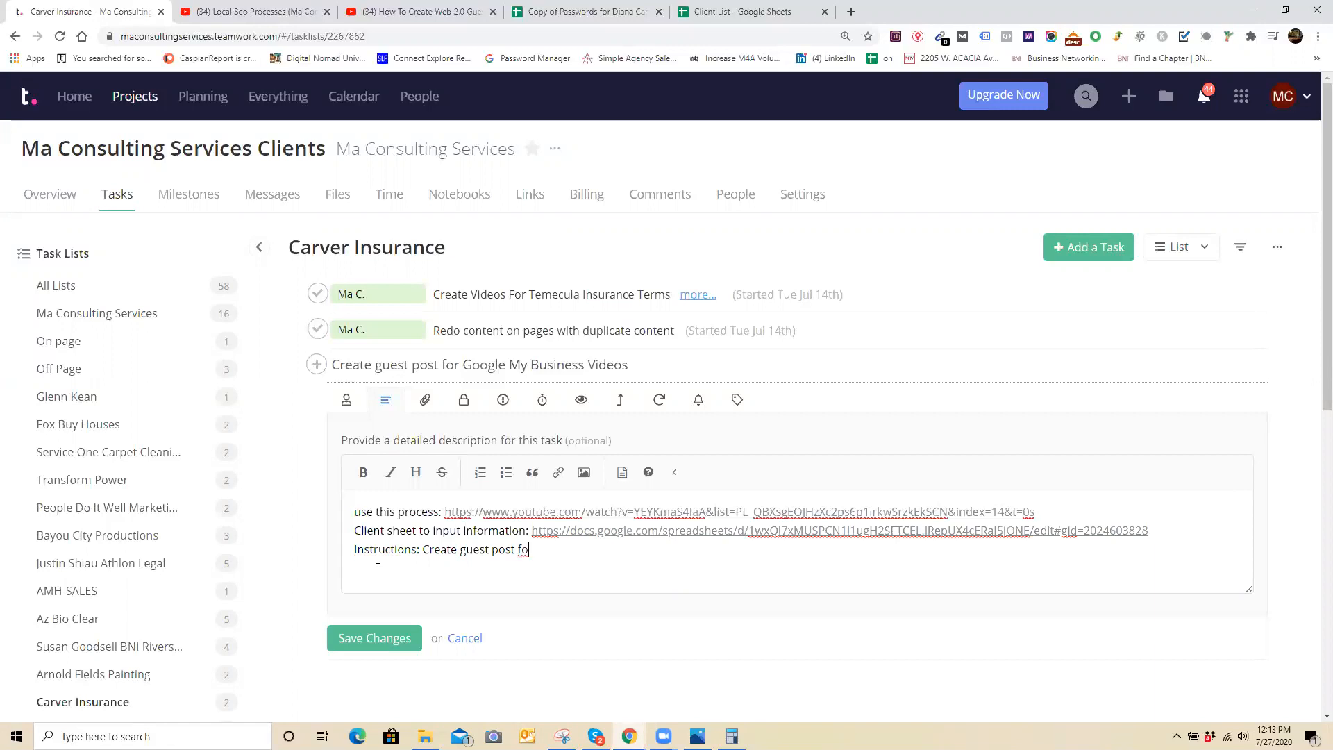
key("BackSpace")
key("BackSpace")
key("BackSpace")
key("BackSpace")
key("BackSpace")
type("for Google My Busines")
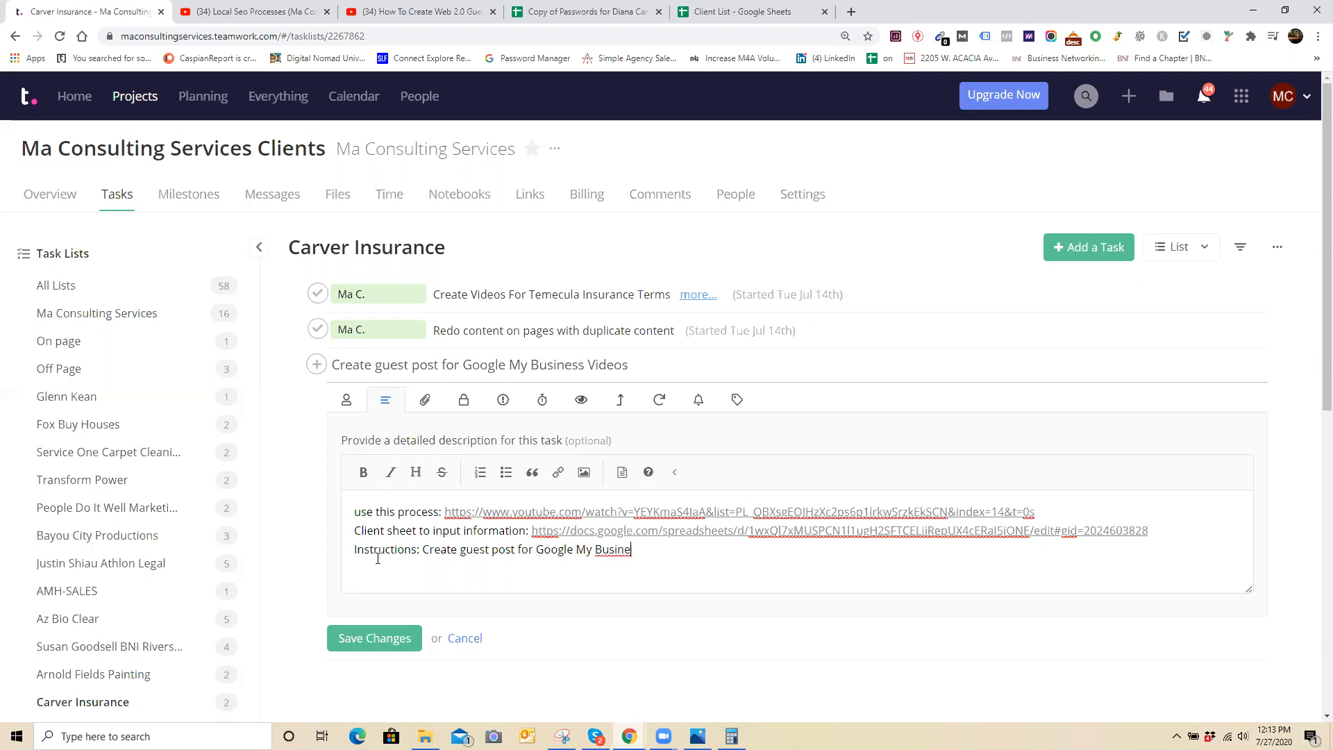
key("BackSpace")
key("BackSpace")
key("BackSpace")
key("BackSpace")
key("BackSpace")
key("BackSpace")
key("BackSpace")
key("BackSpace")
key("BackSpace")
key("BackSpace")
key("BackSpace")
key("BackSpace")
key("BackSpace")
key("BackSpace")
key("BackSpace")
key("BackSpace")
key("BackSpace")
type("Videos linking to")
key("BackSpace")
key("BackSpace")
key("BackSpace")
key("BackSpace")
key("BackSpace")
key("BackSpace")
key("BackSpace")
key("BackSpace")
key("BackSpace")
key("BackSpace")
key("BackSpace")
key("BackSpace")
key("BackSpace")
key("BackSpace")
key("BackSpace")
key("BackSpace")
key("BackSpace")
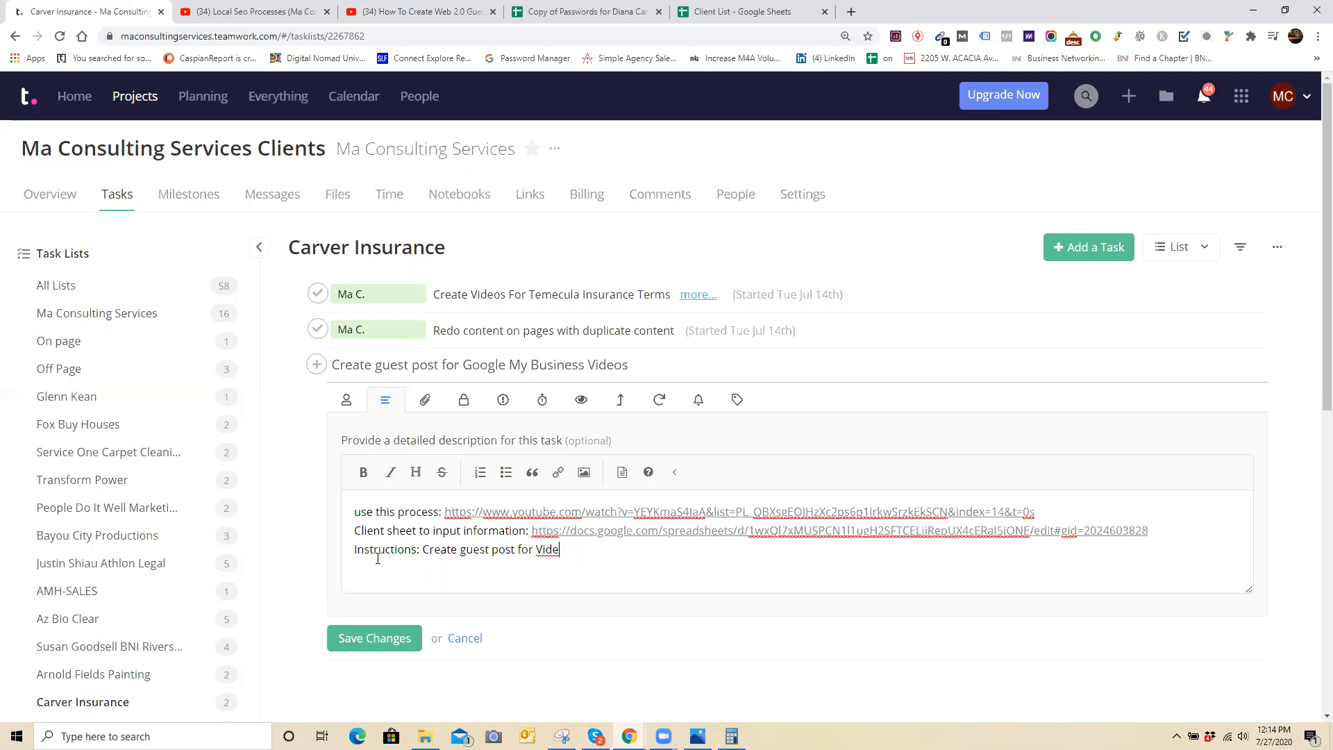
- Complete the instructions line with "youtube videos linking to Google my business."
type("uy")
key("BackSpace")
key("BackSpace")
type("youtueb")
key("BackSpace")
key("BackSpace")
type("be videos linking to Google my business.")
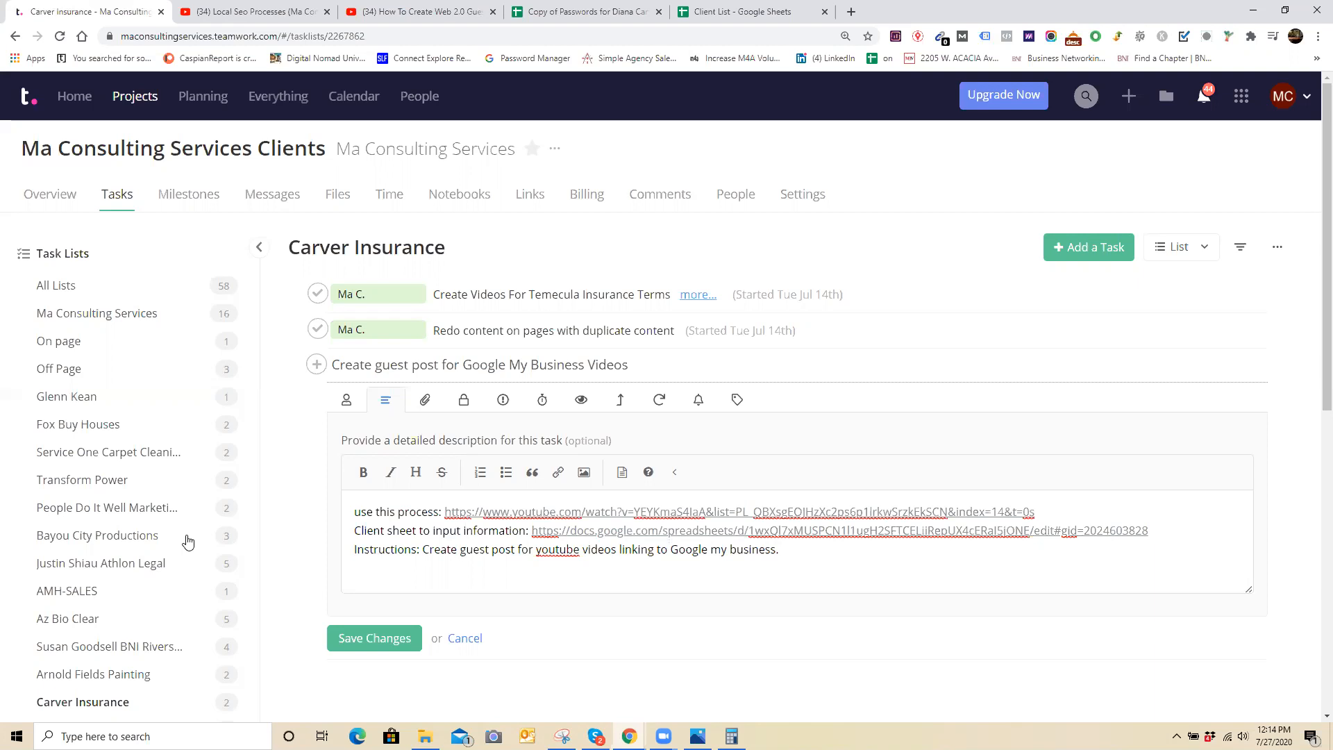
- Close the How To Create Web 2.0 Guest Posts #1 video page and return to the Carver Insurance spreadsheet
left_click(245, 5)
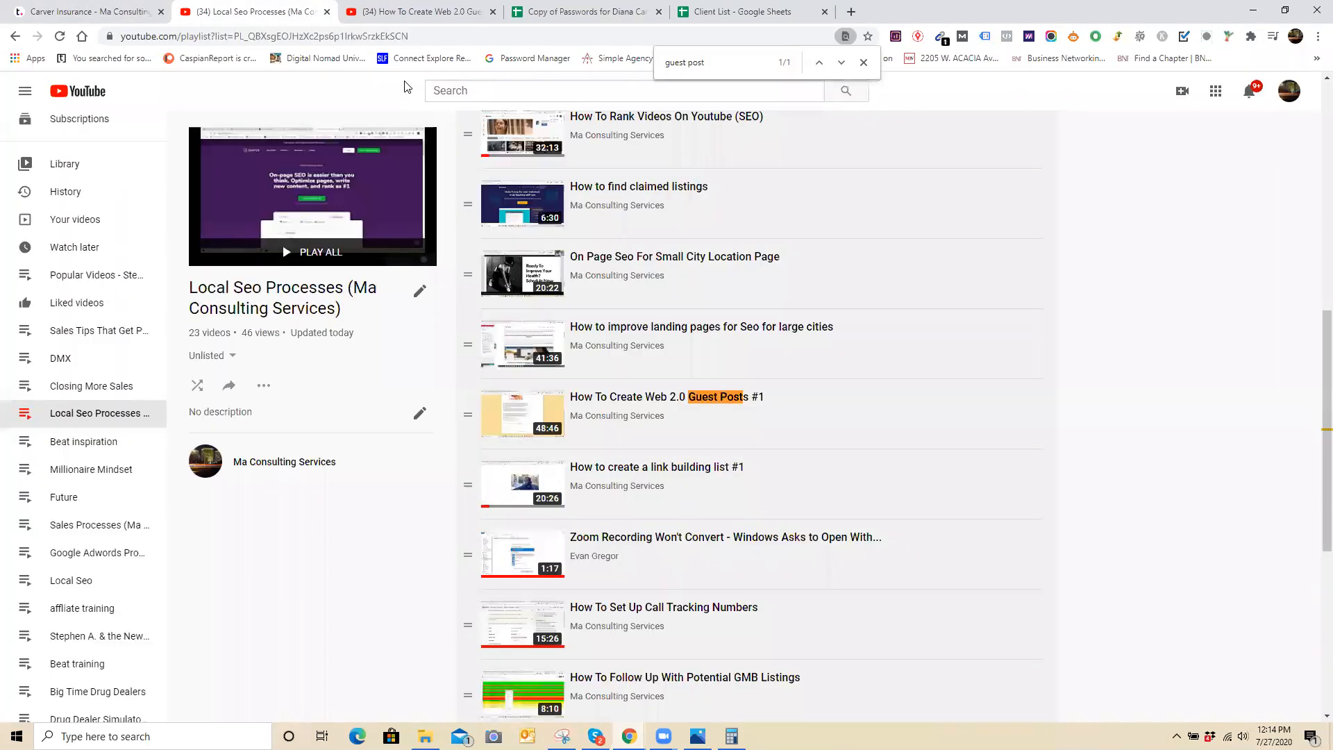
left_click(371, 6)
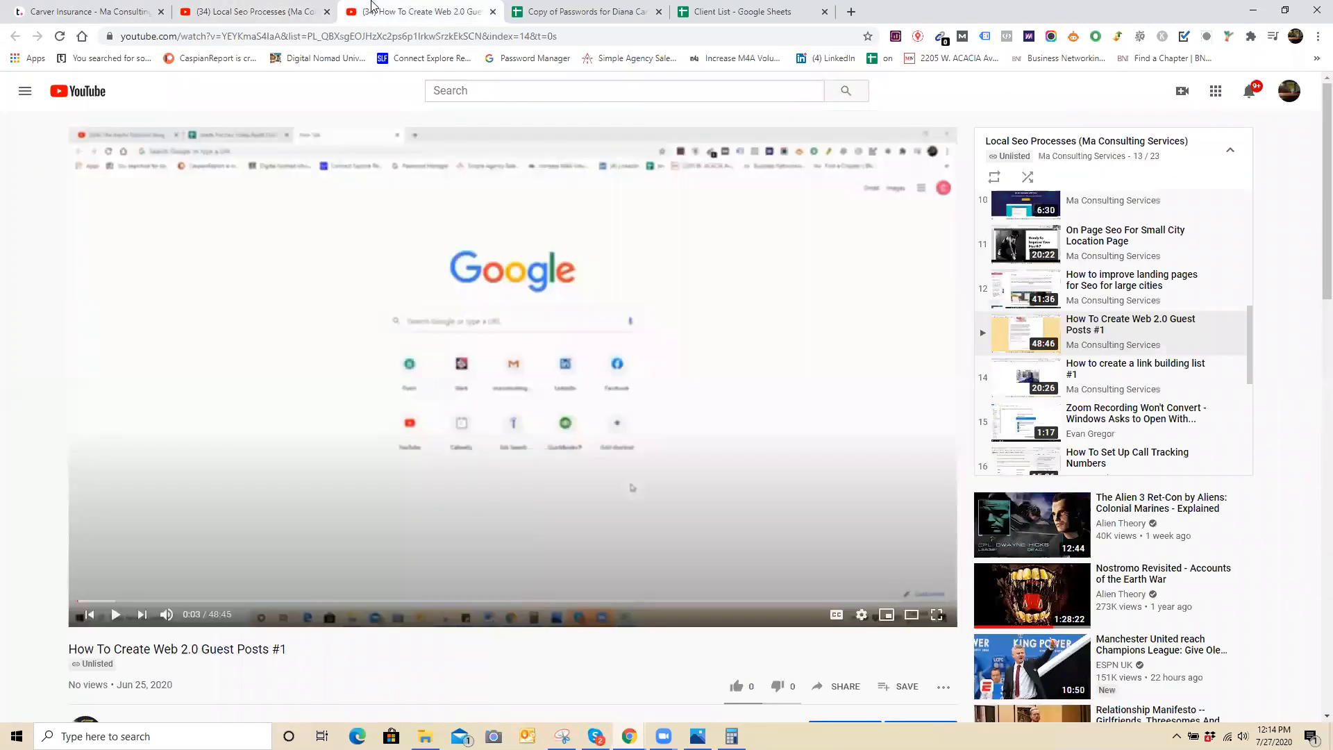
left_click(492, 12)
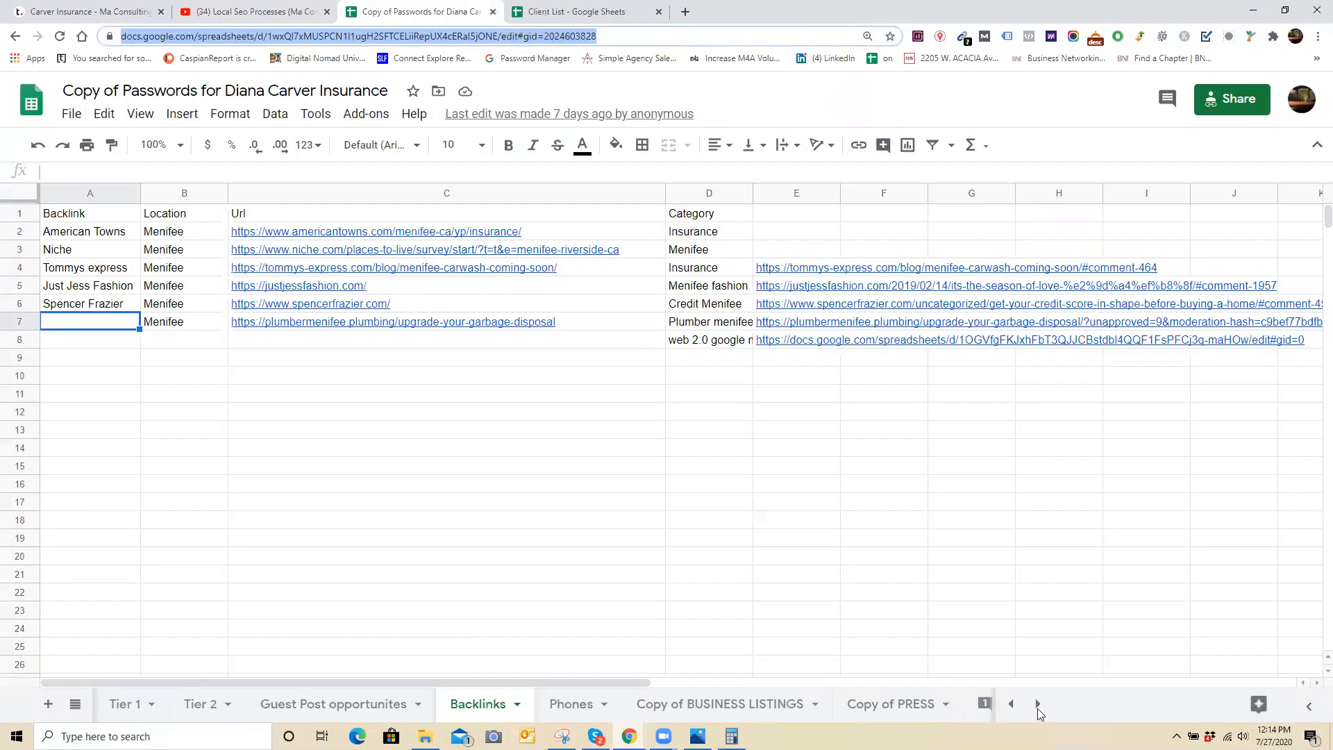
- Look through the names of all the sheets in the Carver Insurance spreadsheet
left_click(1037, 704)
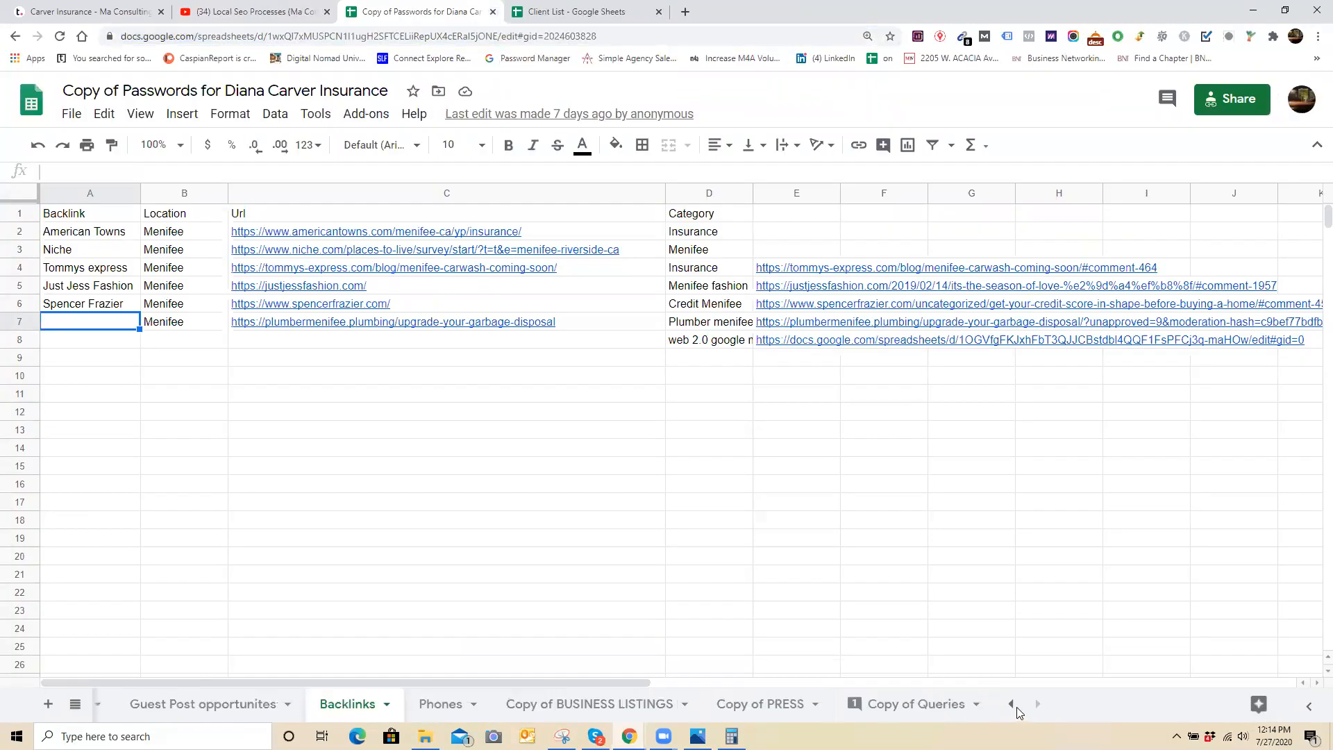
left_click(1012, 706)
left_click(1012, 705)
left_click(1012, 706)
left_click(1012, 706)
left_click(1012, 705)
left_click(1037, 704)
left_click(1037, 703)
left_click(1037, 704)
left_click(1037, 704)
left_click(1037, 704)
- Search Google for "insured by carver youtube" in a new tab and open the Carver Insurance Services Inc YouTube channel separately
left_click(685, 12)
left_click(627, 36)
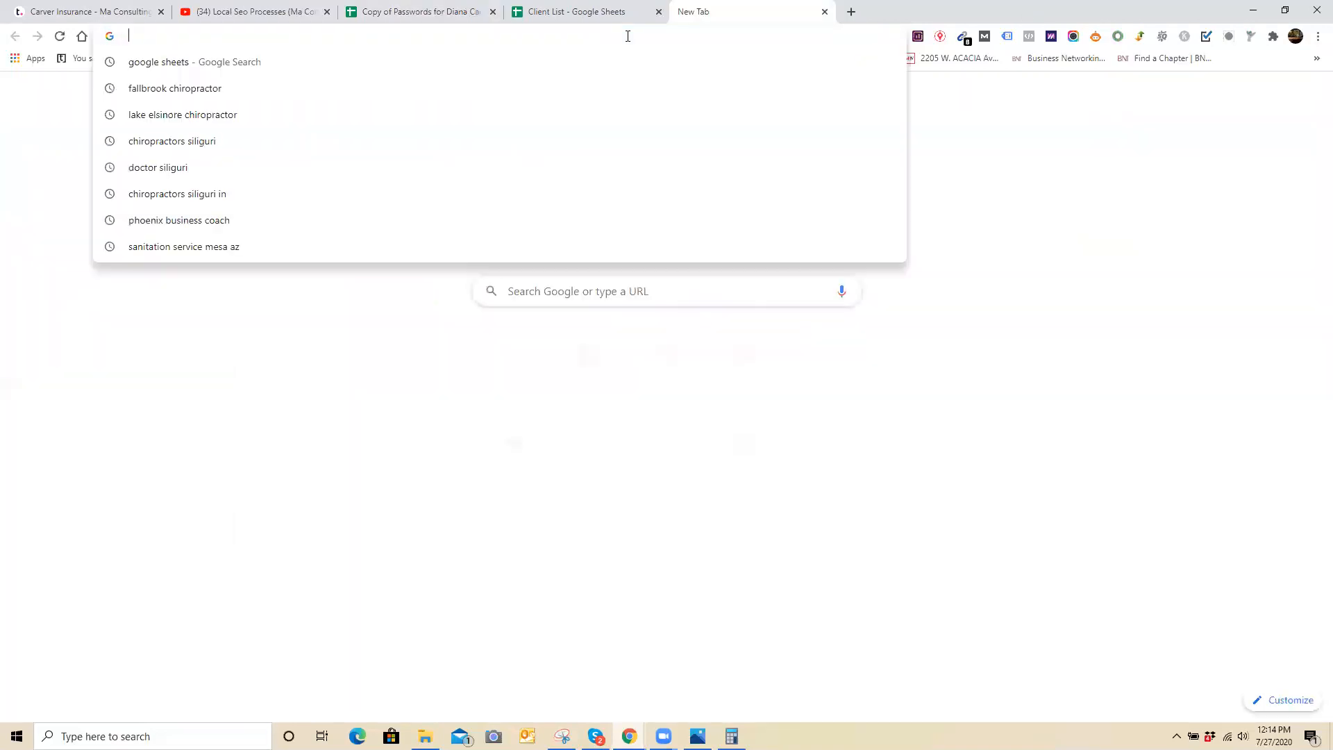
type("insur")
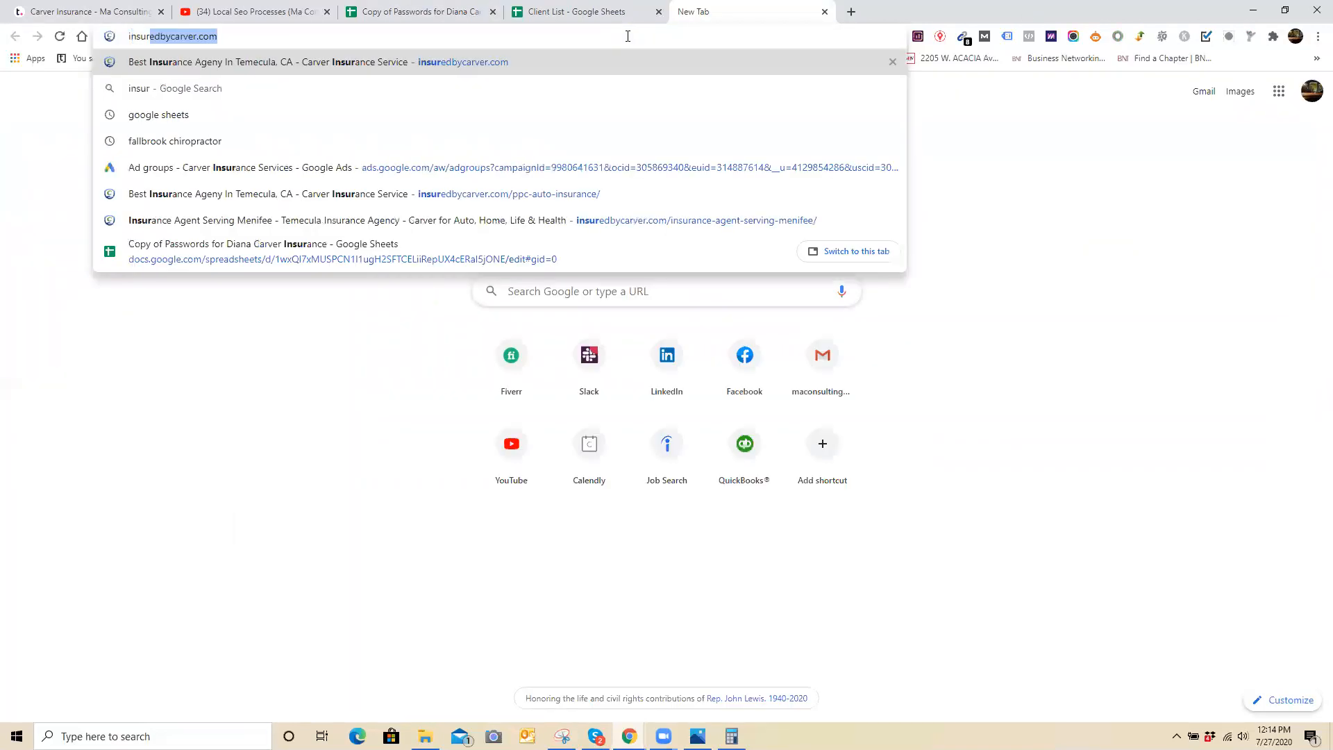
type("ed by carver youtube")
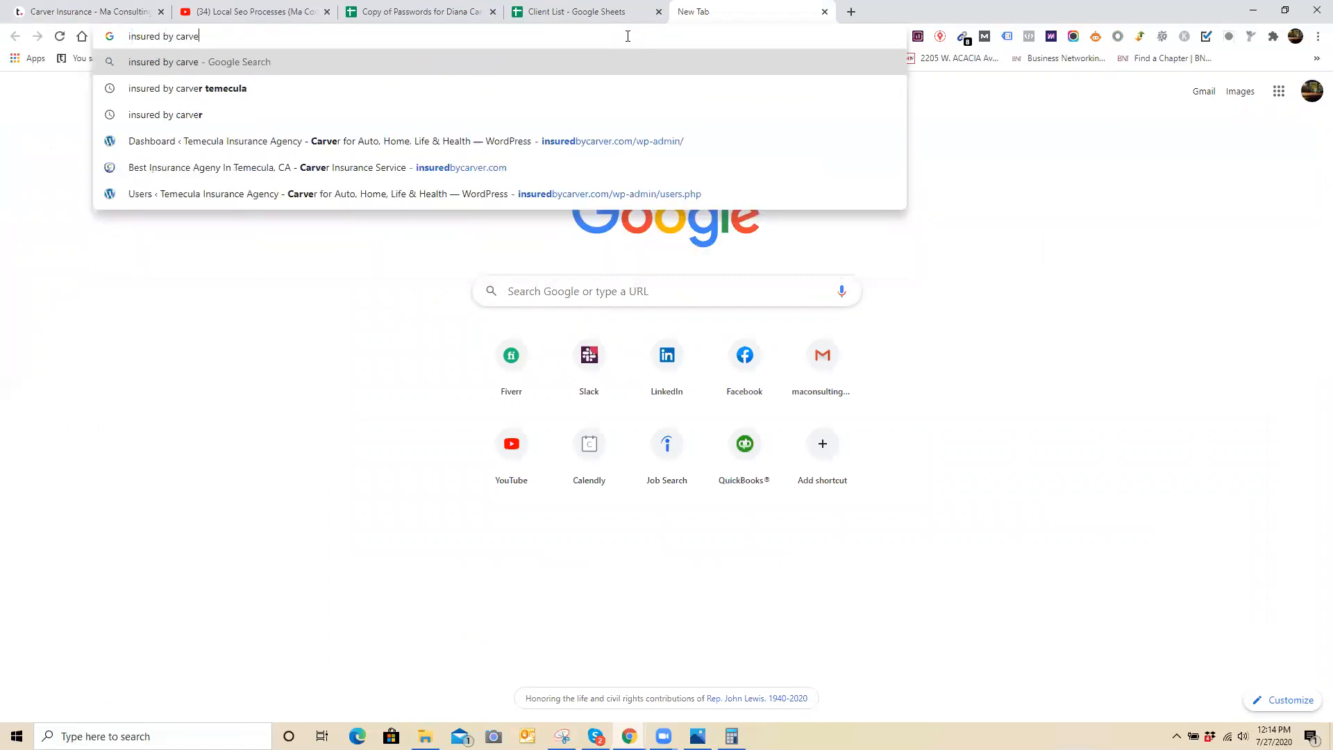
key("Return")
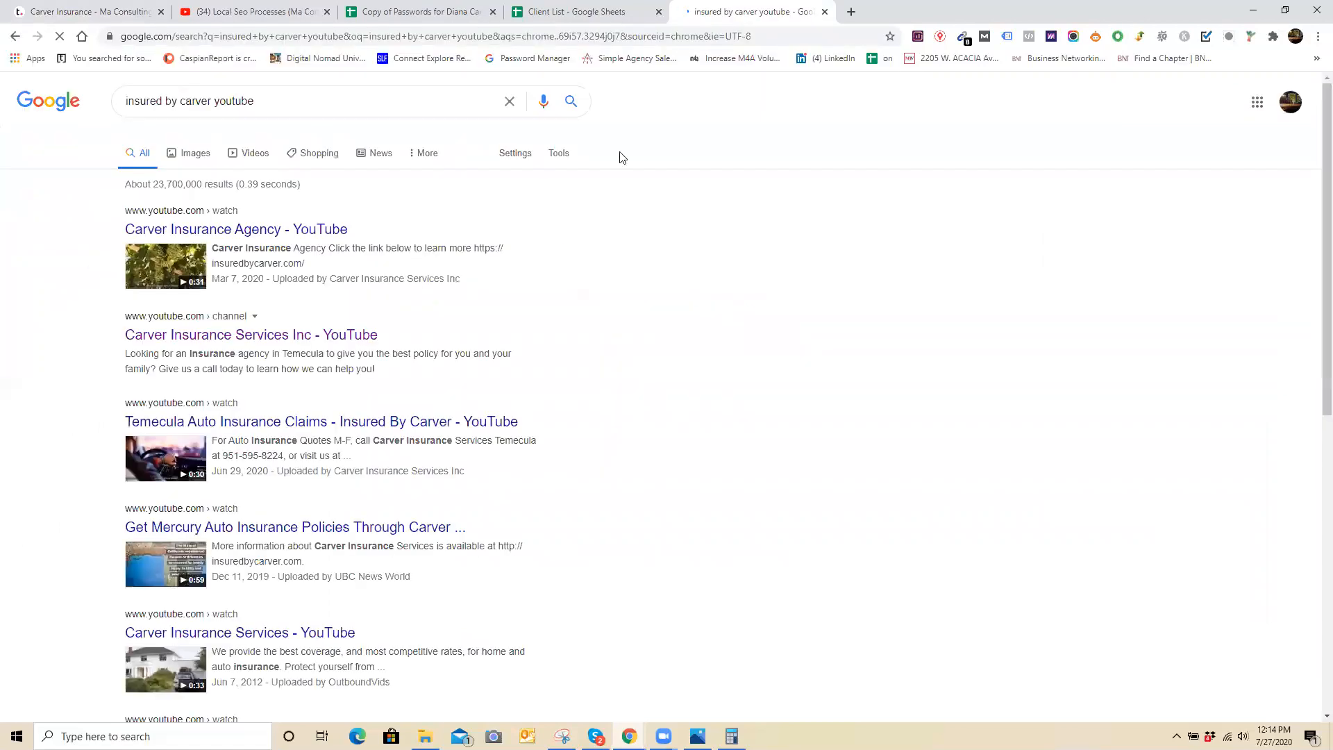
right_click(308, 366)
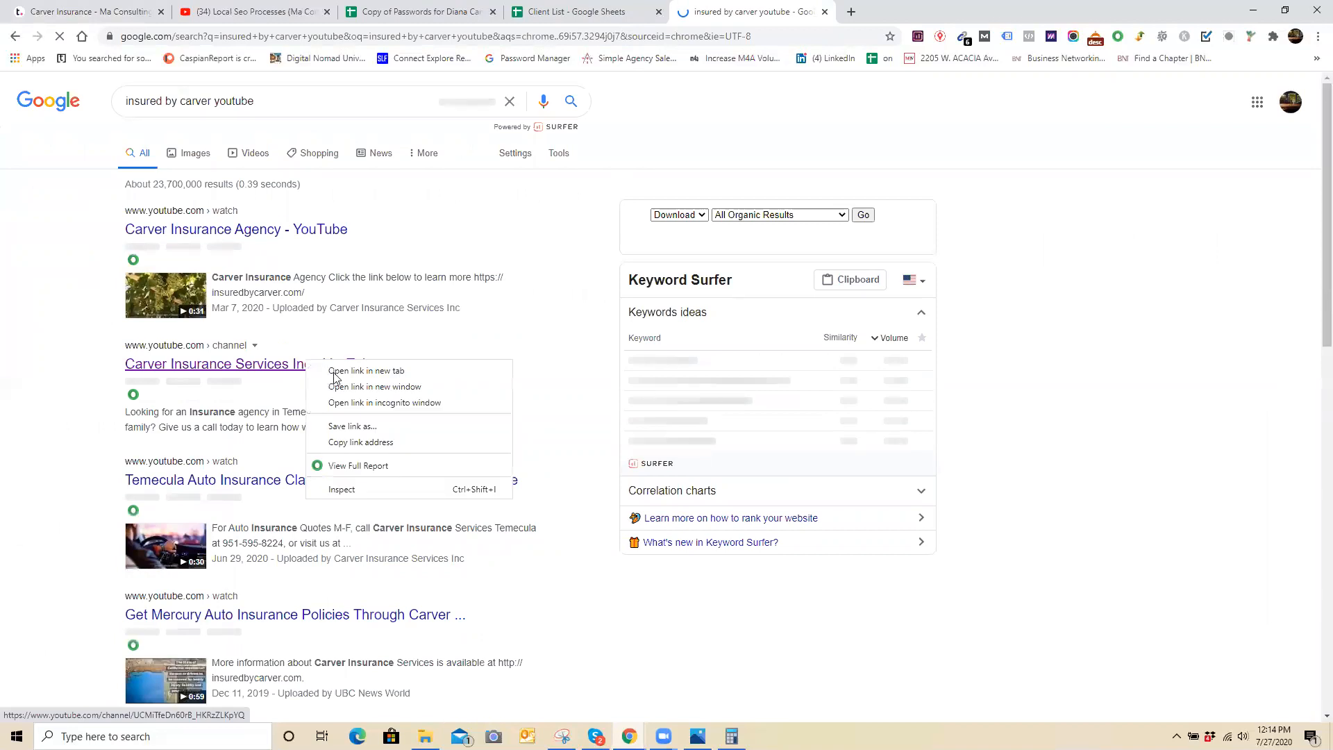
left_click(337, 371)
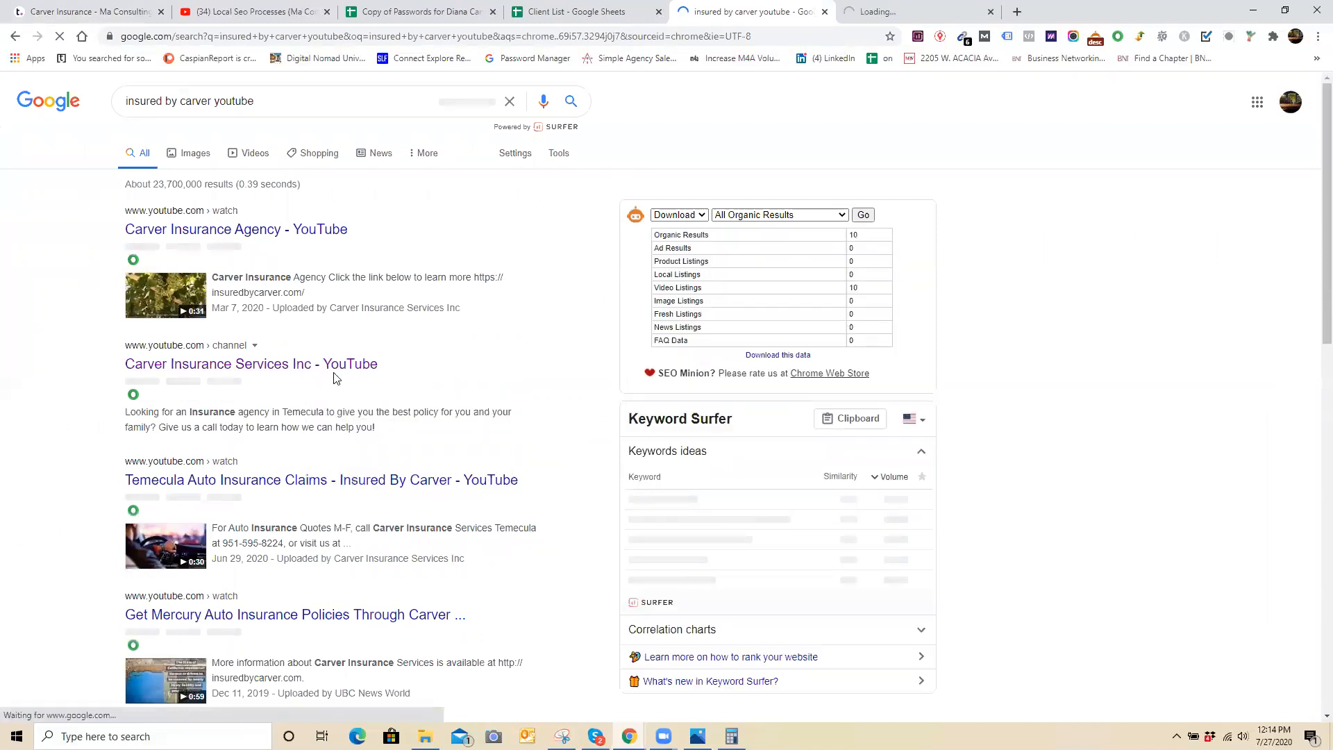
left_click(874, 11)
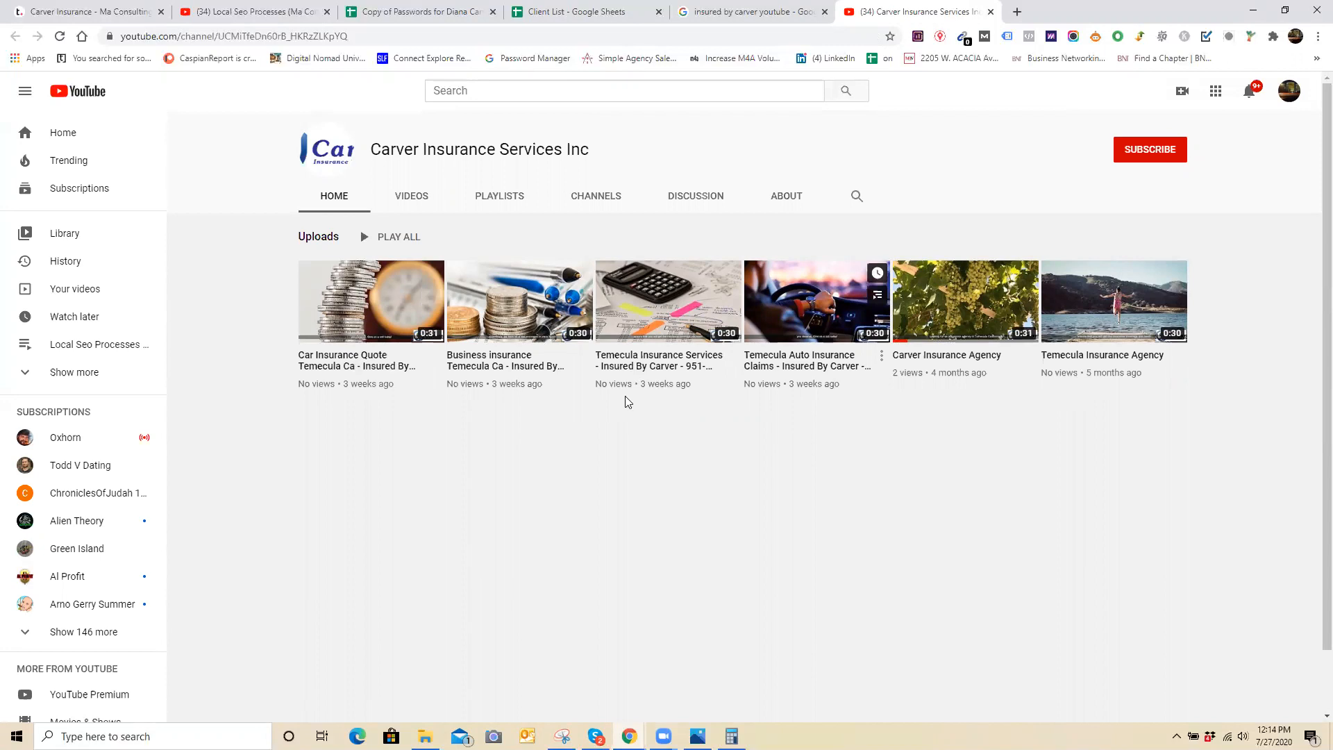
- Copy the link address of the Car Insurance Quote Temecula Ca video and return to the Carver Insurance spreadsheet
right_click(372, 362)
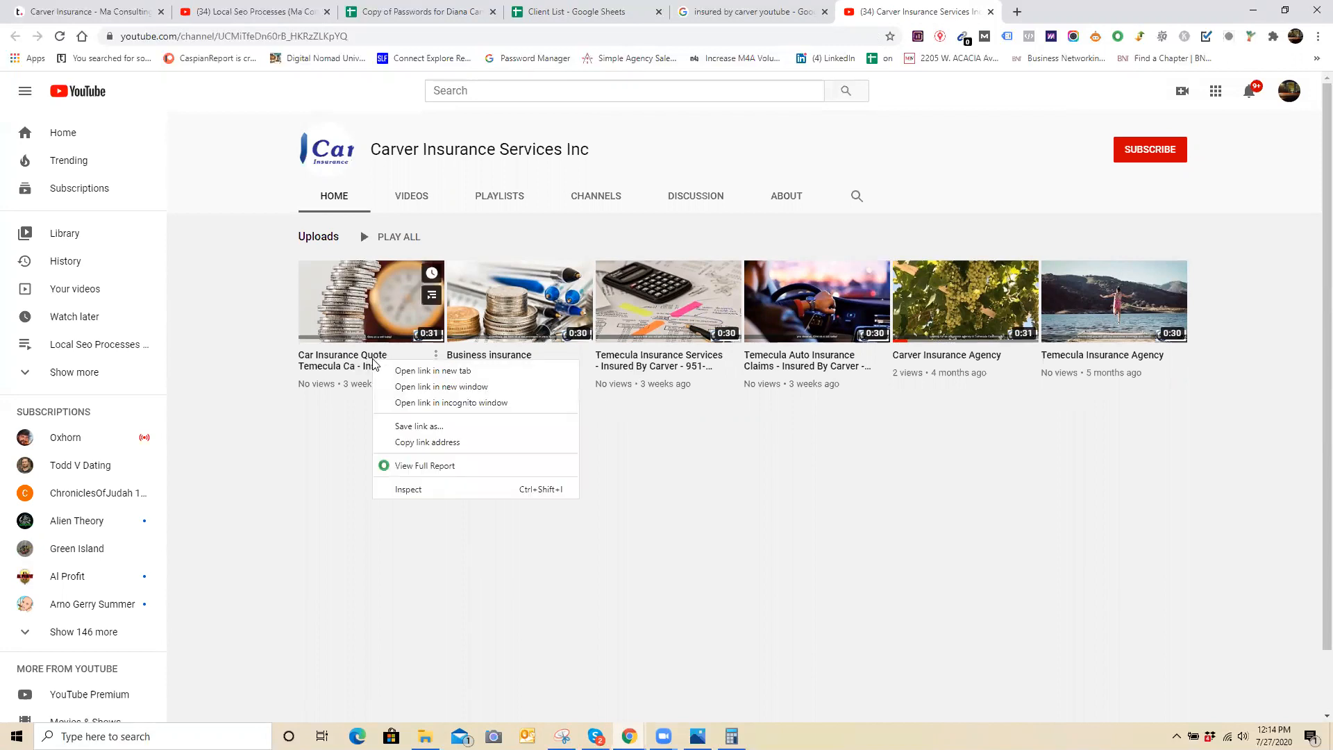
left_click(444, 442)
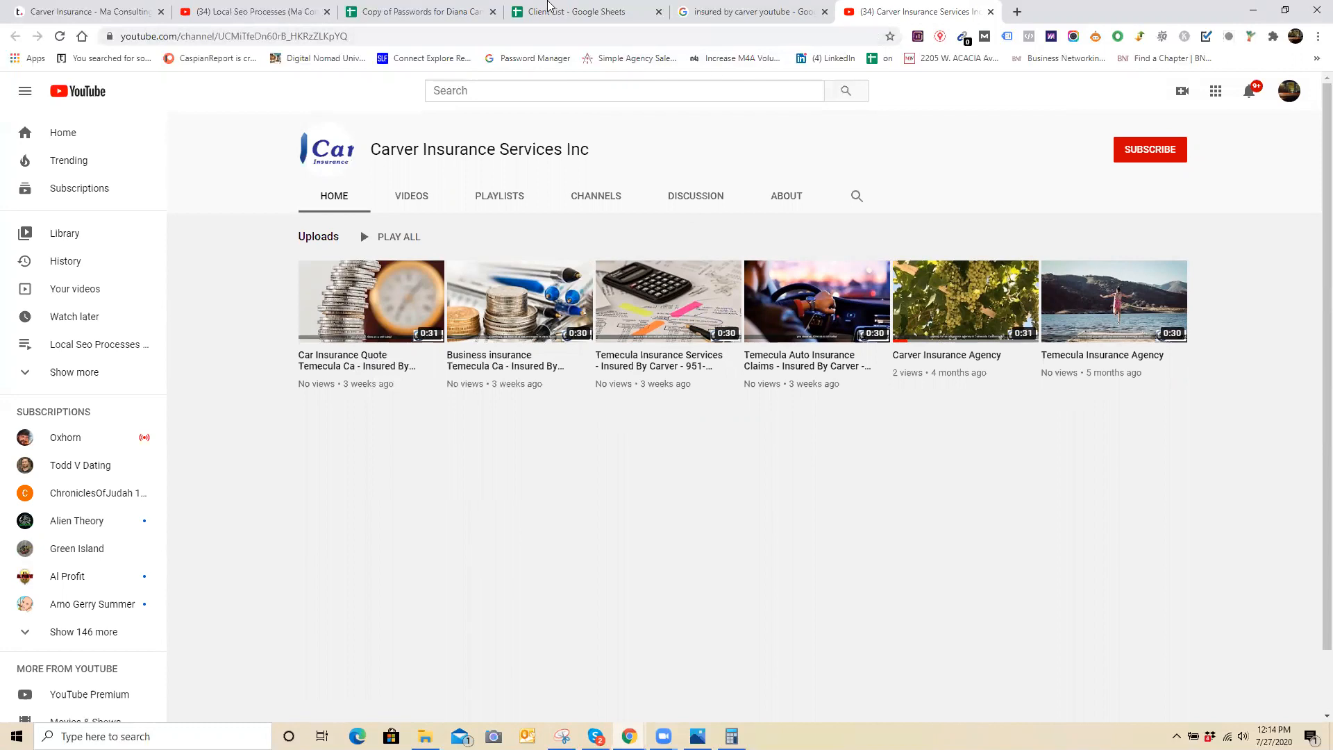
left_click(455, 7)
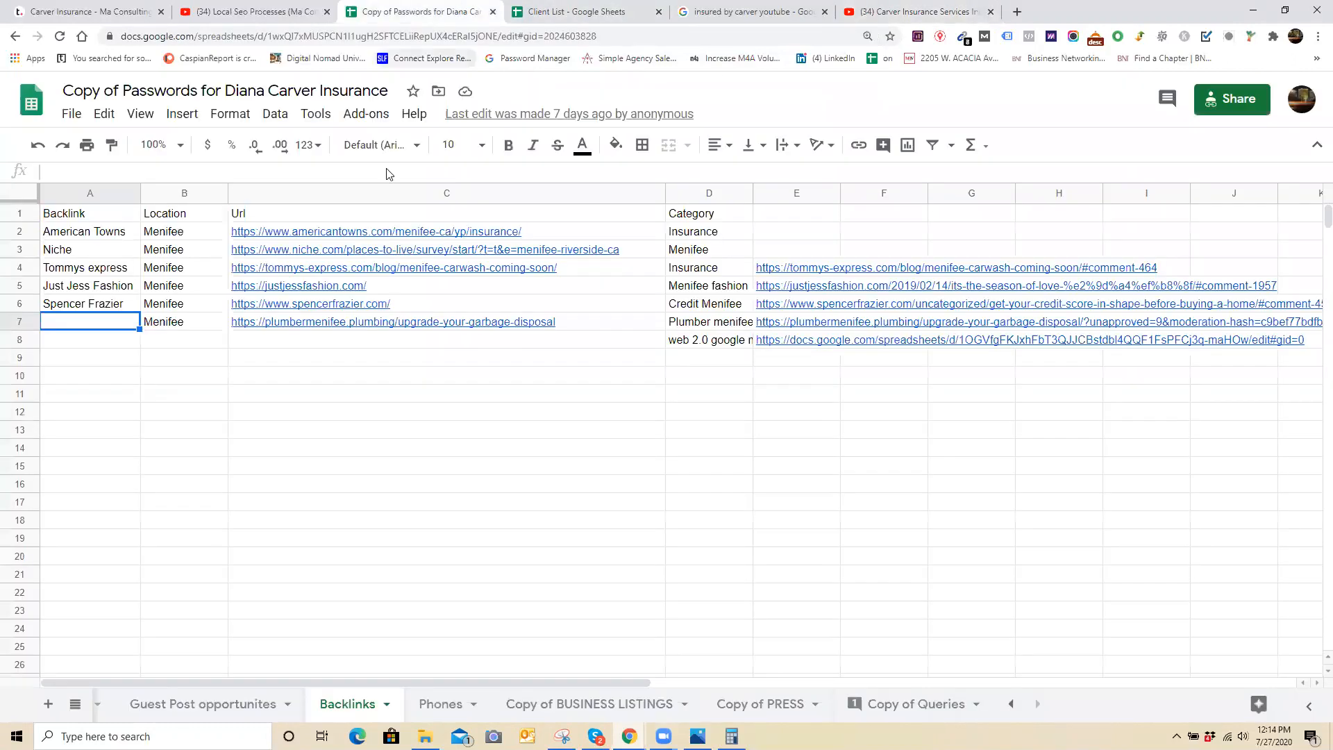
double_click(298, 341)
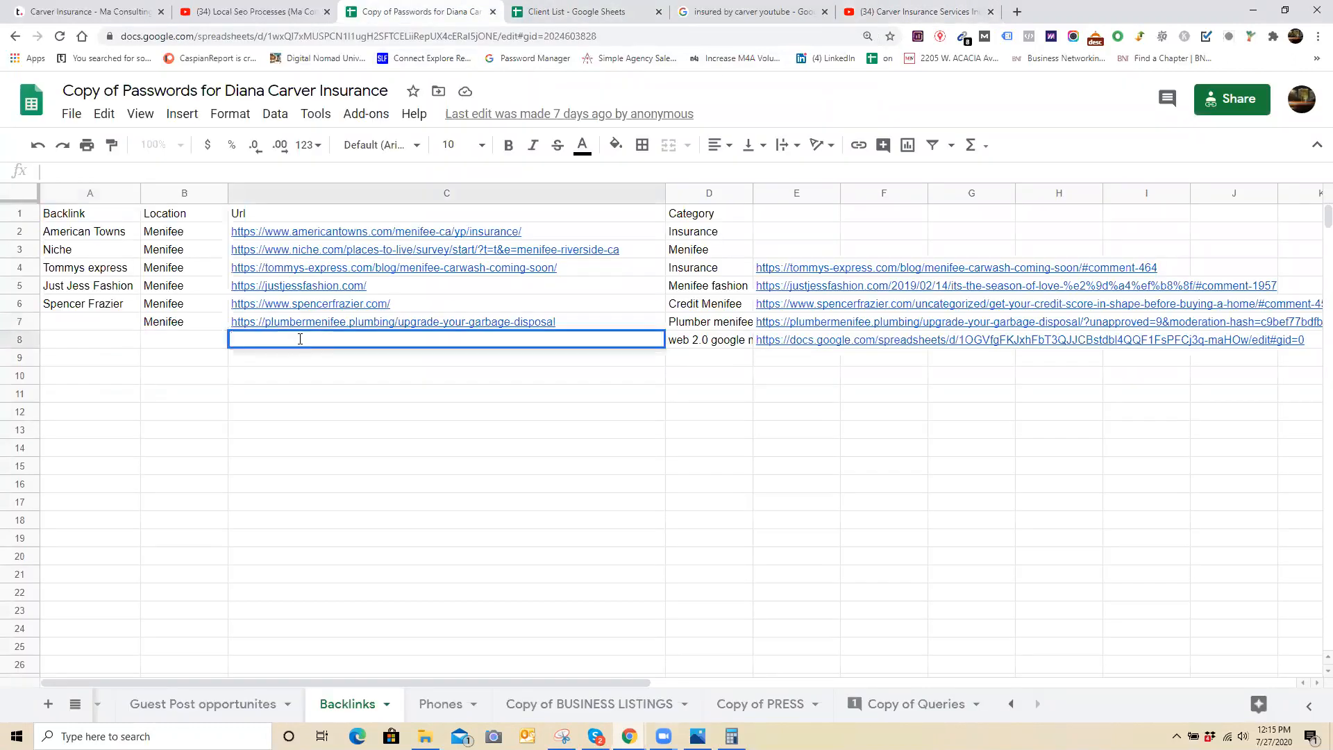
right_click(300, 342)
left_click(382, 452)
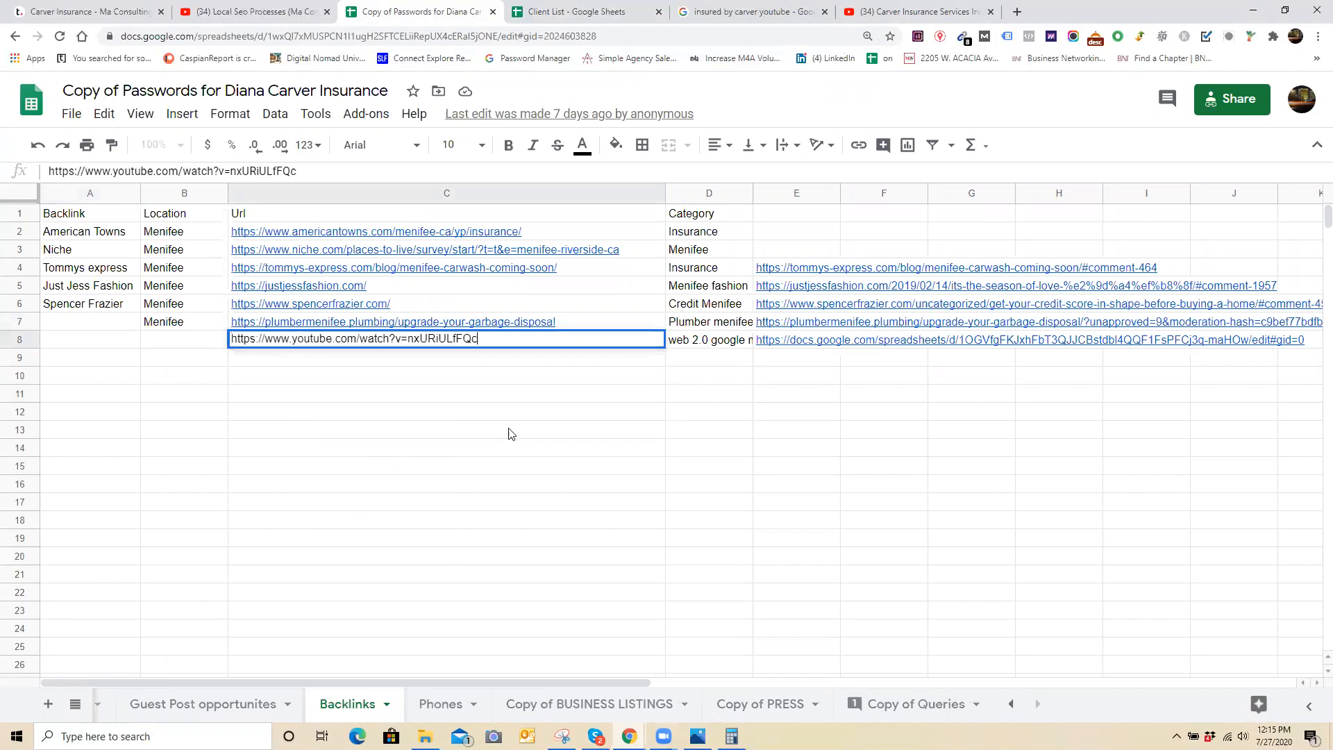
left_click_drag(475, 339, 198, 318)
key("BackSpace")
- Paste the copied YouTube video link into cell C9 of the Backlinks sheet
double_click(309, 356)
right_click(309, 361)
left_click(419, 465)
- Close the Client List spreadsheet and return to the Backlinks sheet of the Carver Insurance spreadsheet
left_click(919, 11)
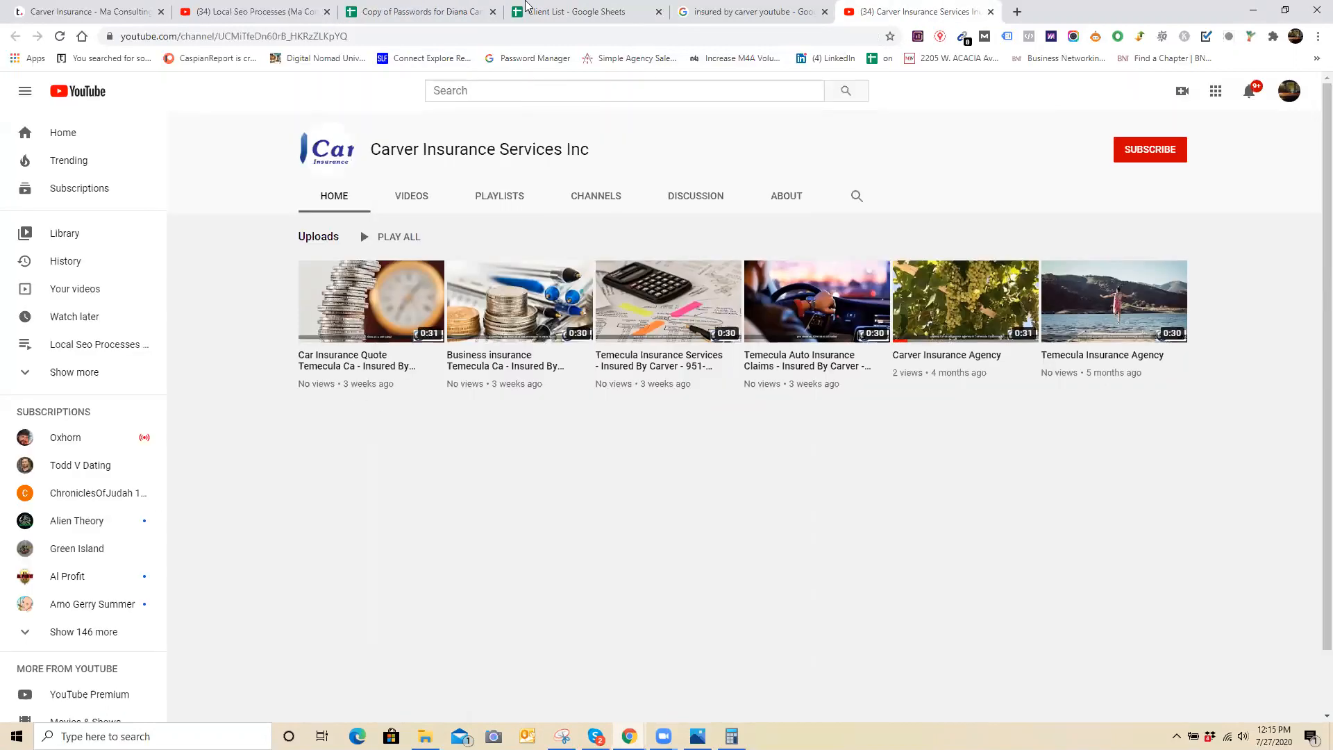
left_click(536, 7)
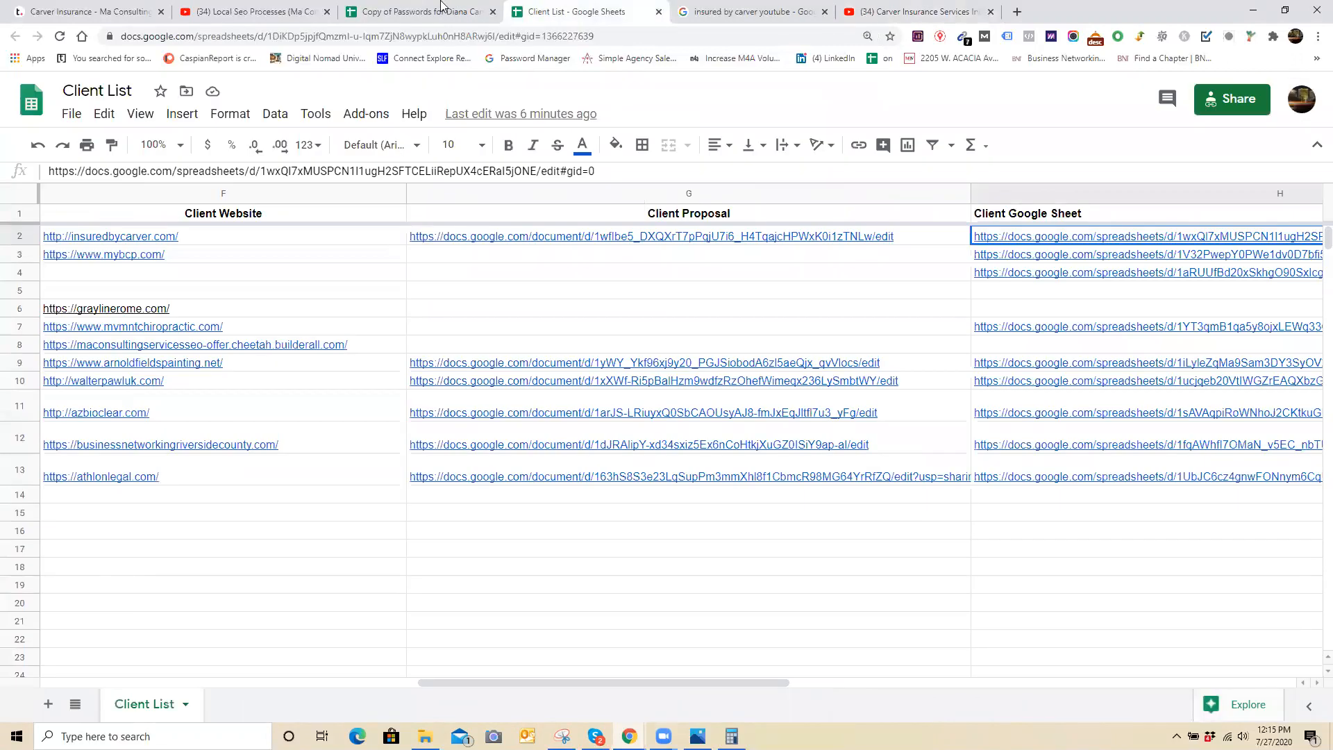
left_click(659, 12)
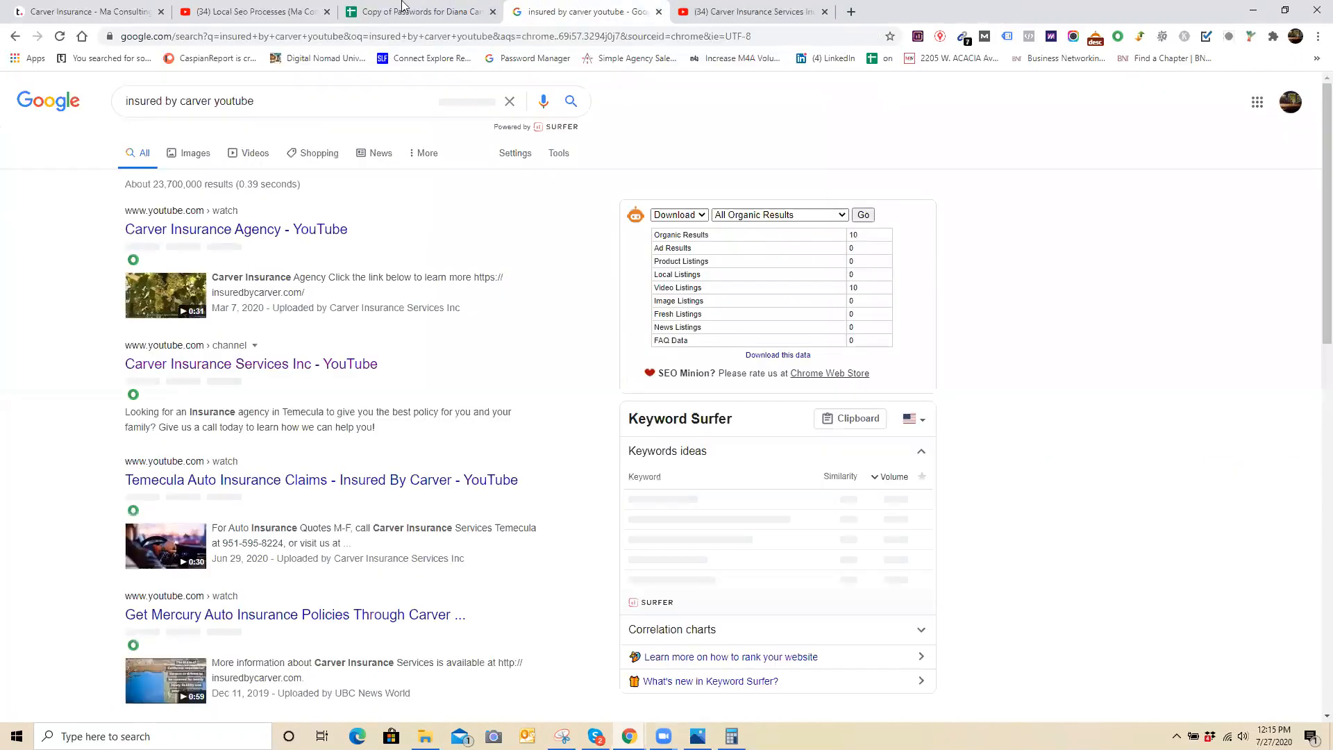
left_click(401, 7)
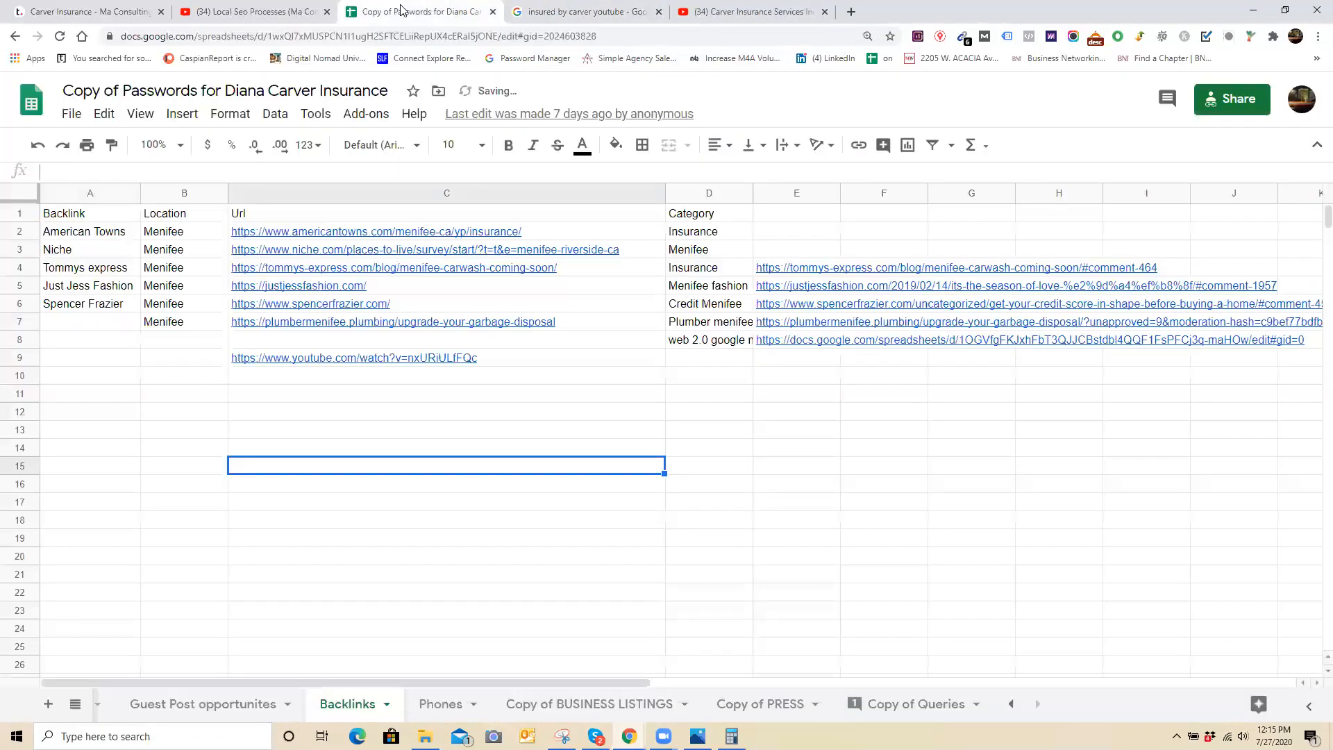
- Enter Temecula as the location and Youtube as the backlink name in row 9
double_click(208, 359)
type("Temecula")
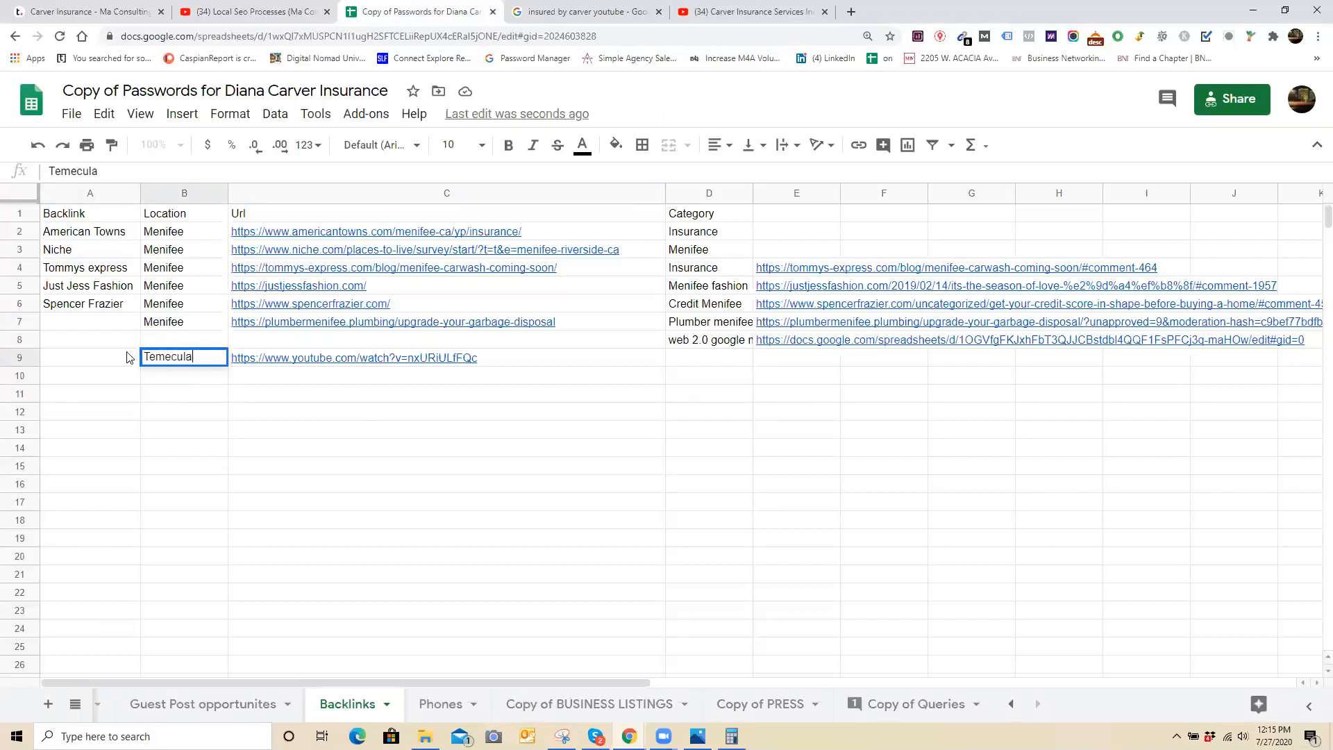
double_click(126, 353)
type("utube")
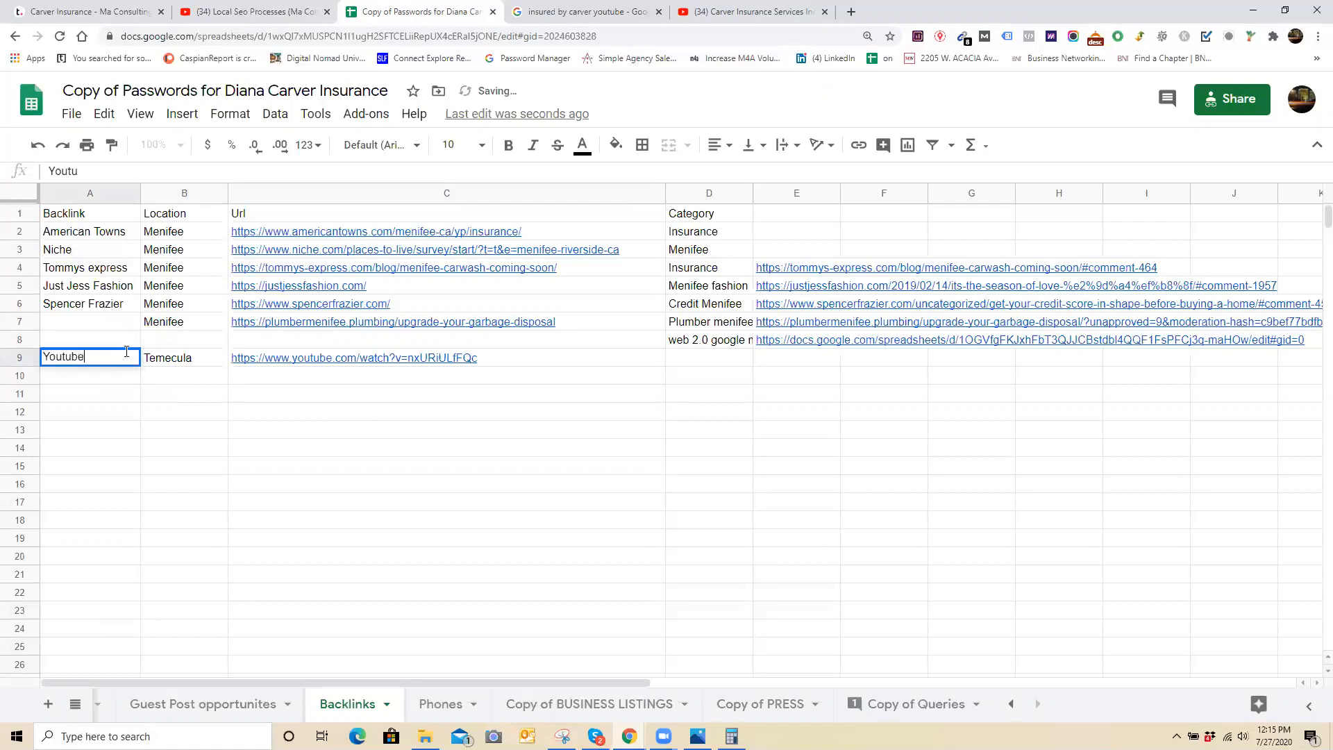
- Enter "Google My Business" as the category in row 9 and widen the Category column
left_click(713, 355)
type("Goog")
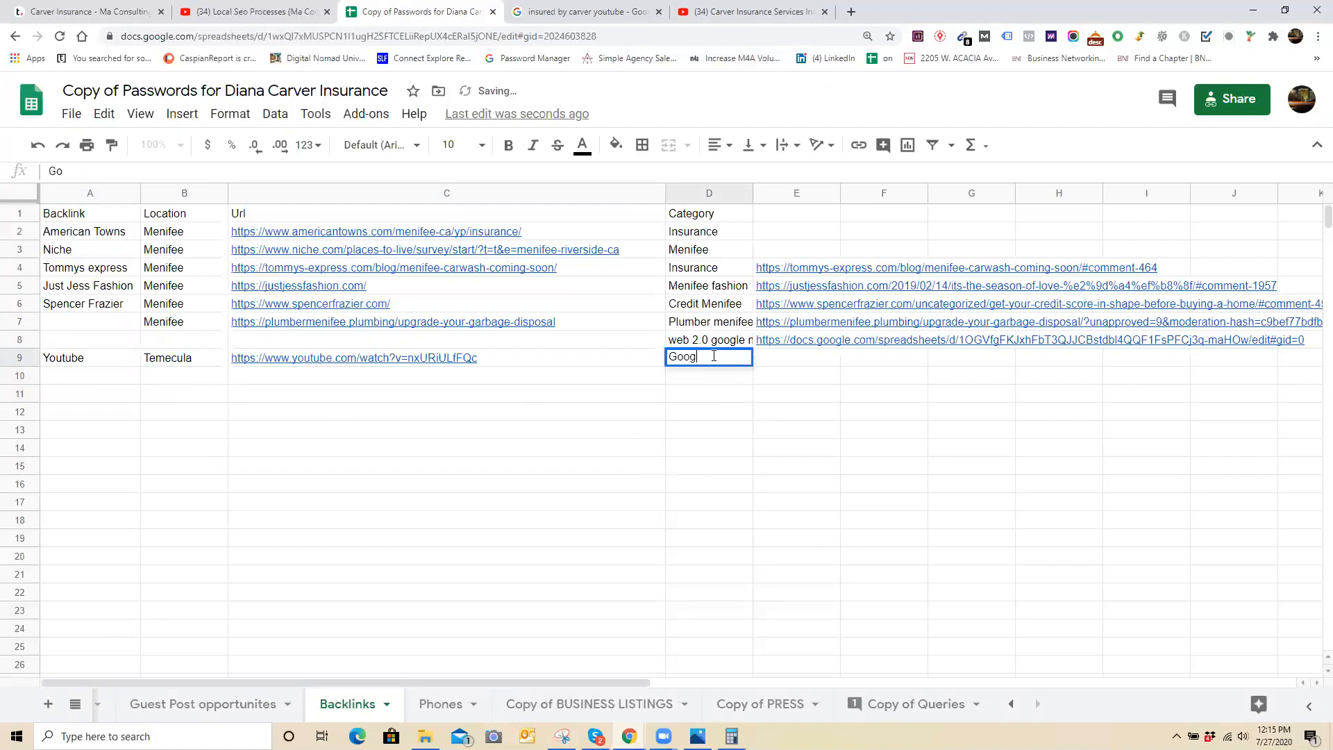
type("le My Business")
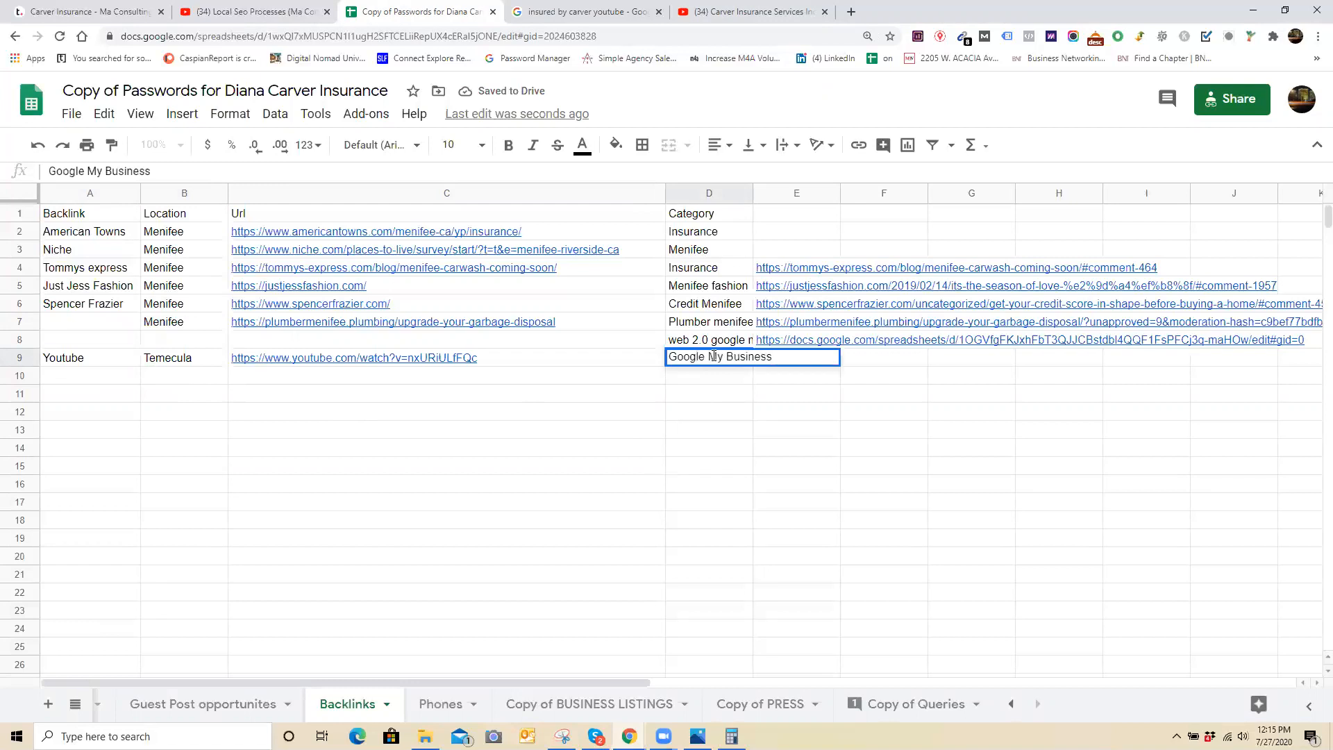
left_click(776, 397)
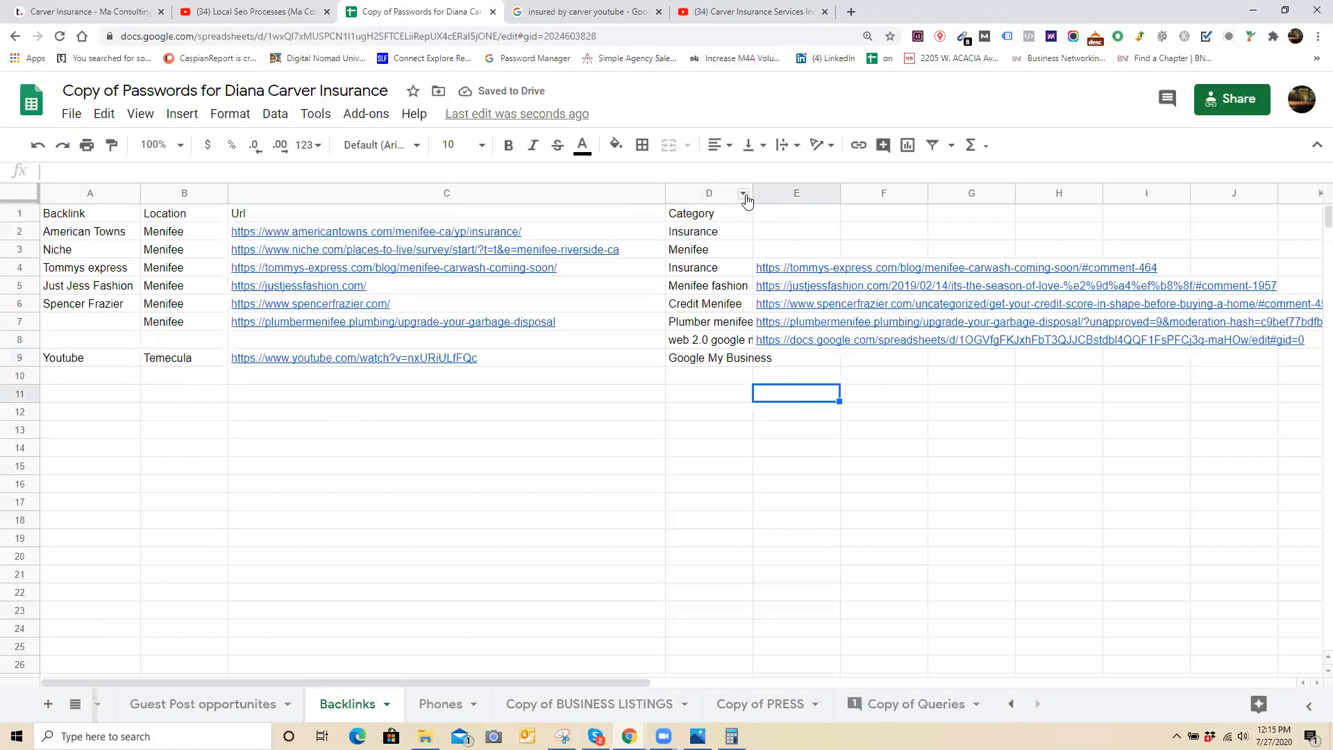
left_click_drag(751, 200, 800, 222)
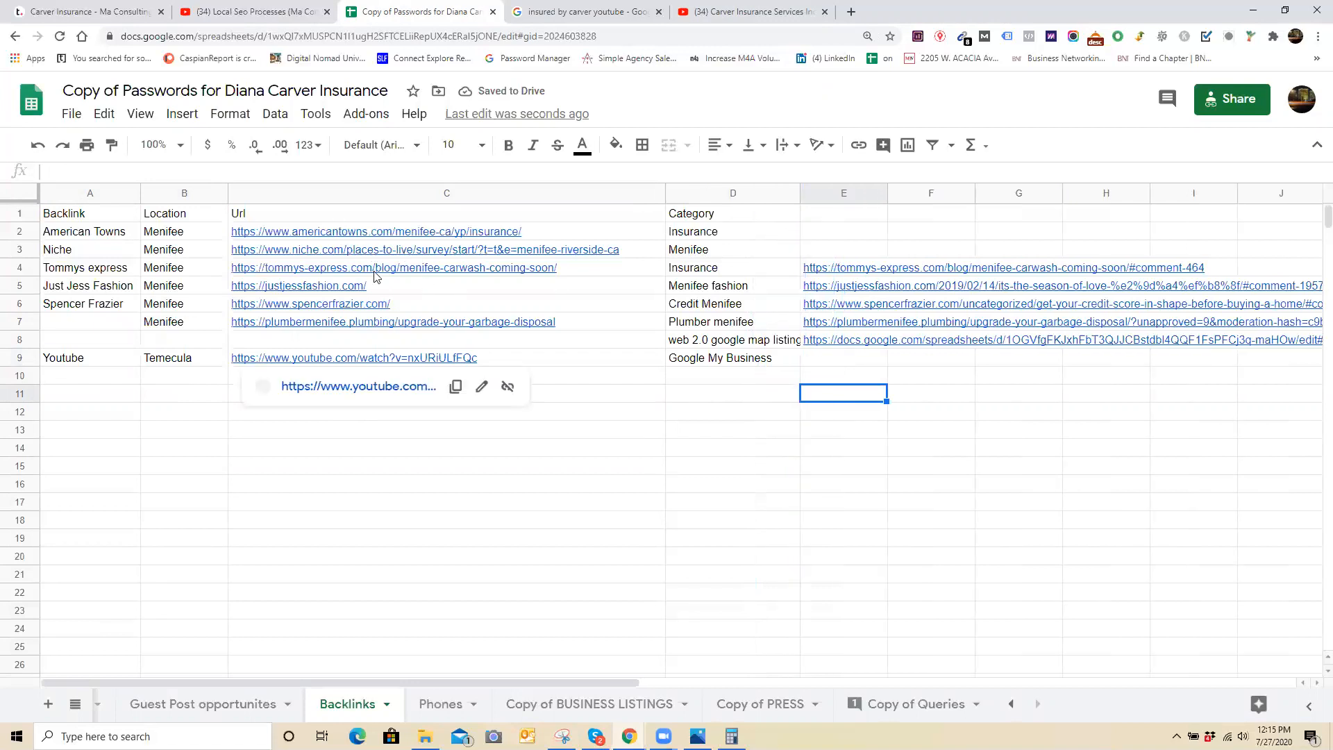
left_click(734, 485)
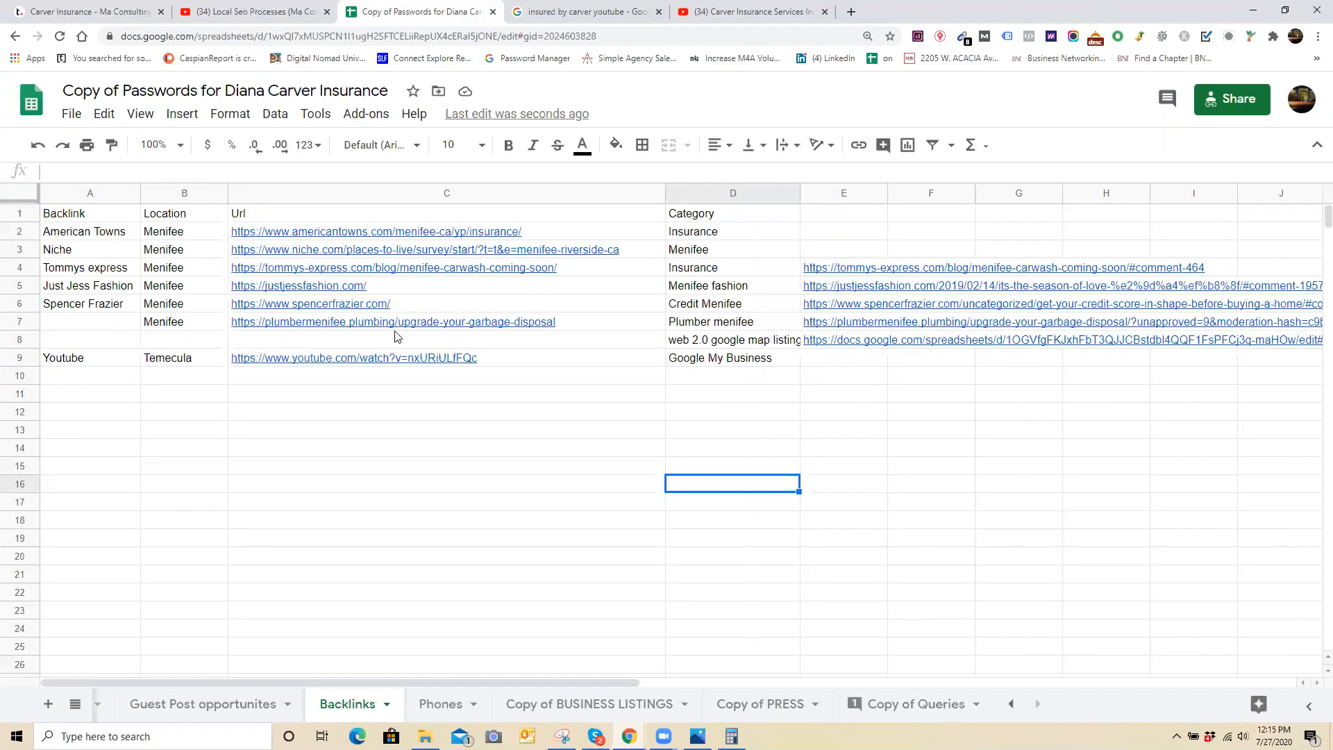
left_click(338, 306)
left_click(606, 520)
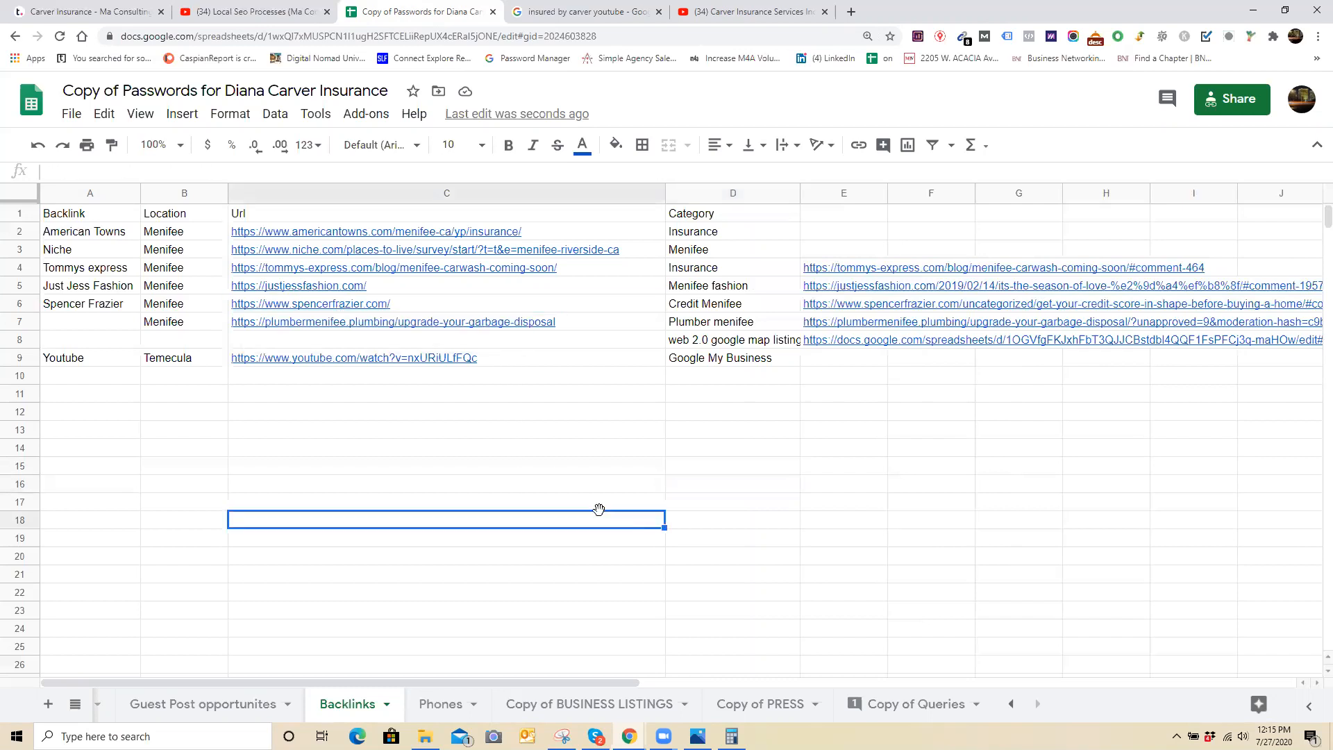
left_click(399, 289)
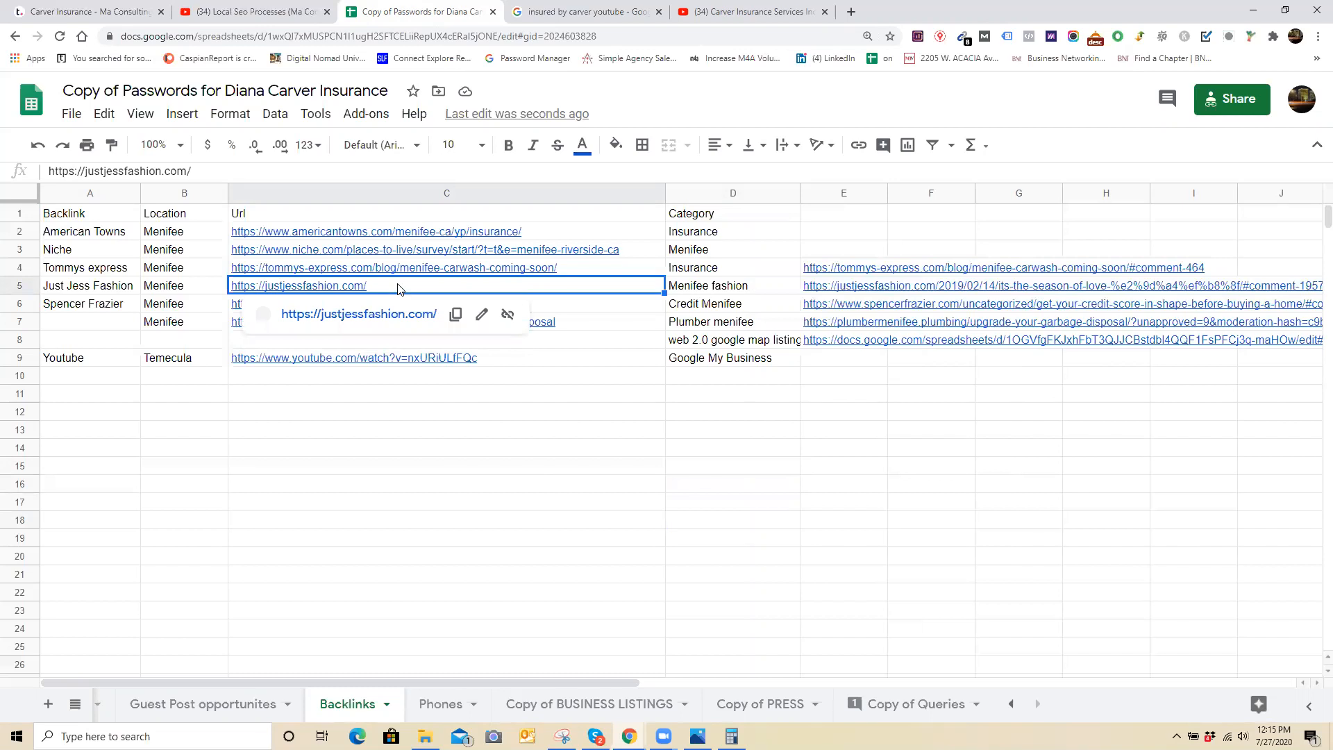
left_click(554, 413)
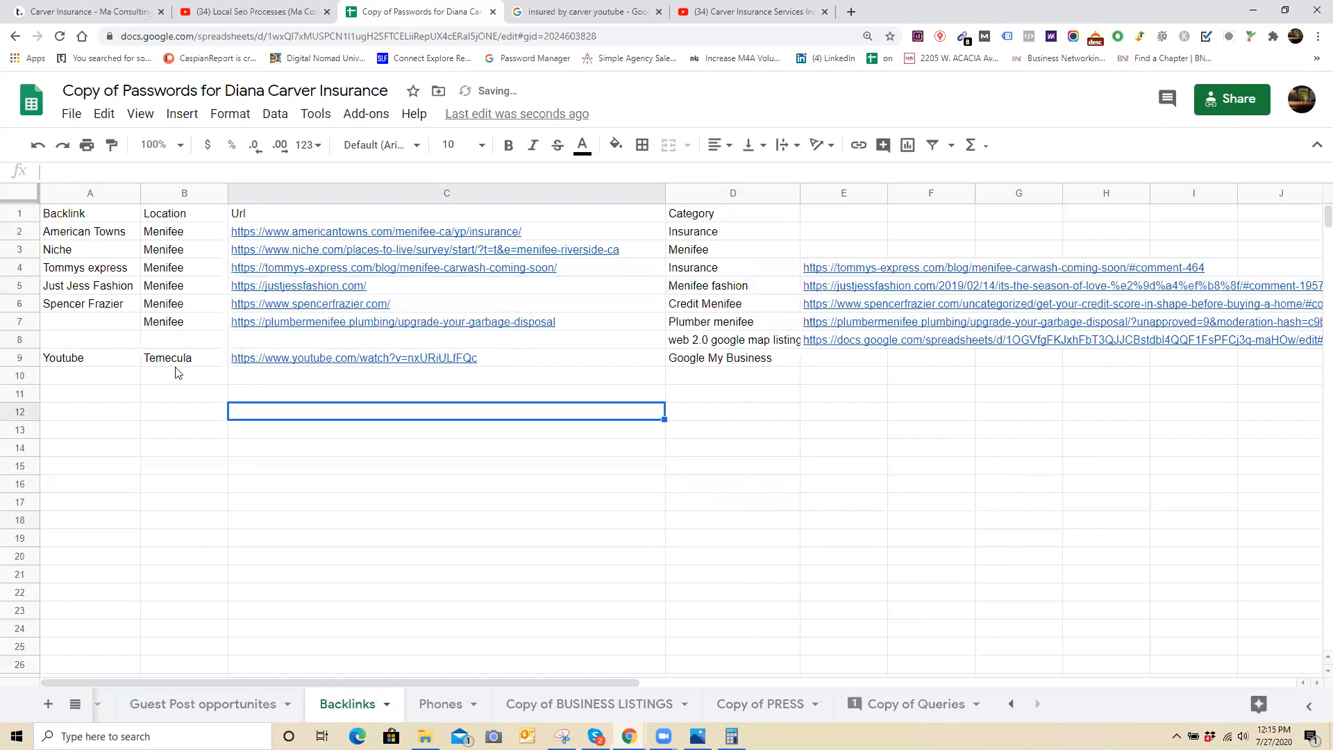
- Fill the Youtube backlink name from A9 down into cell A10
left_click(111, 358)
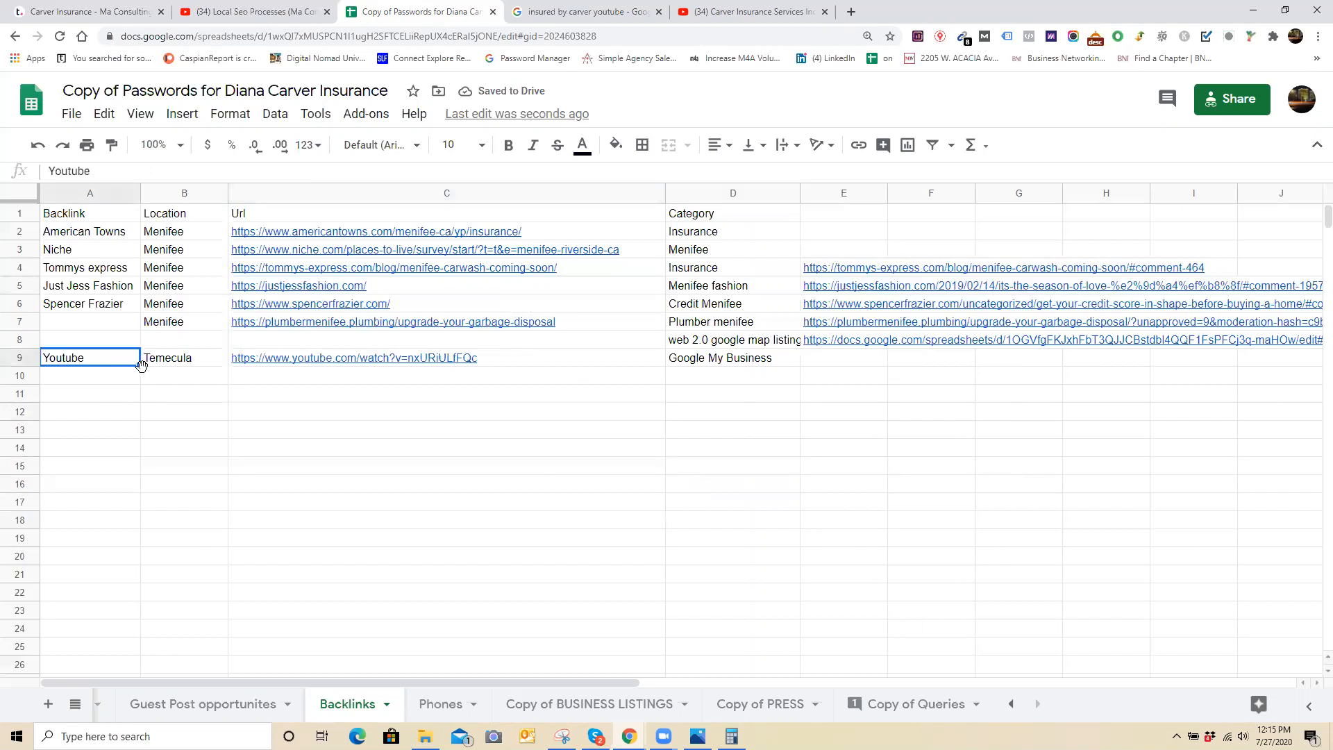
left_click_drag(139, 365, 152, 388)
left_click(598, 525)
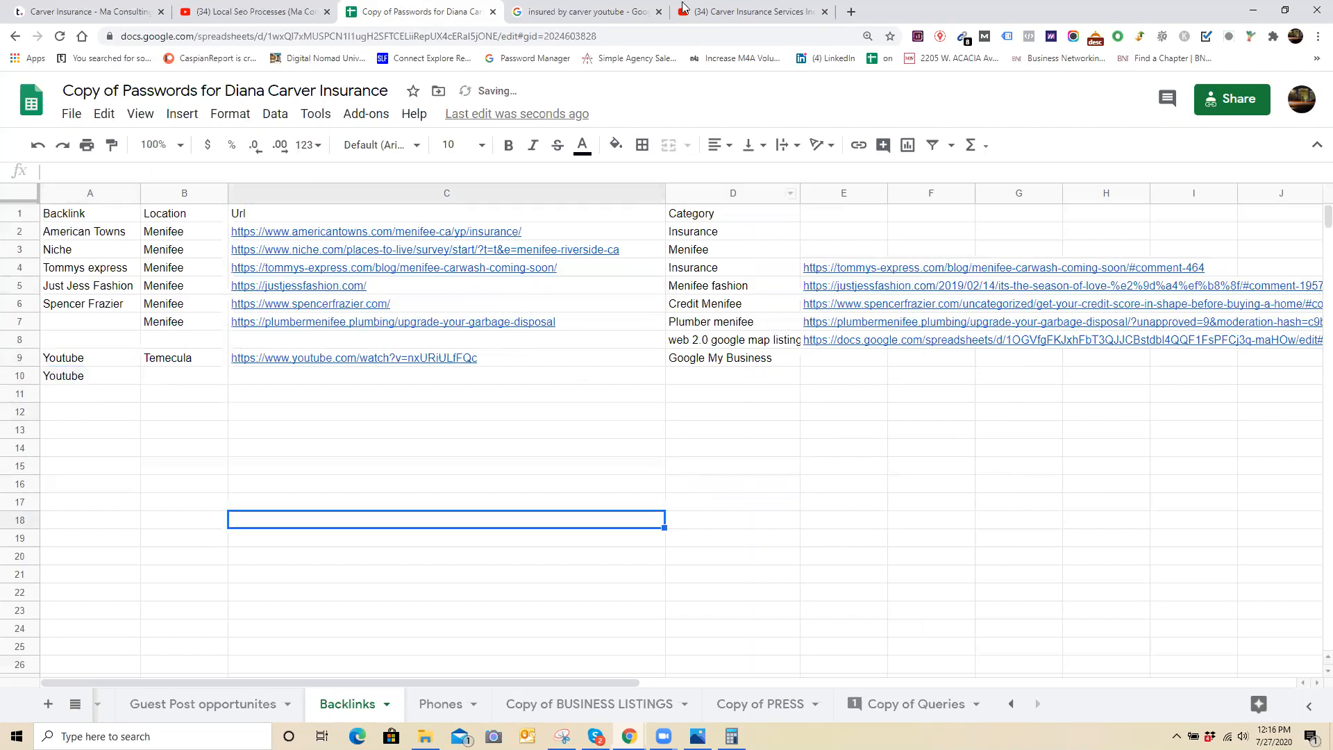
- Copy the Business insurance Temecula Ca video's link from the YouTube channel and paste it into cell C10 of the Backlinks sheet
left_click(685, 8)
right_click(522, 372)
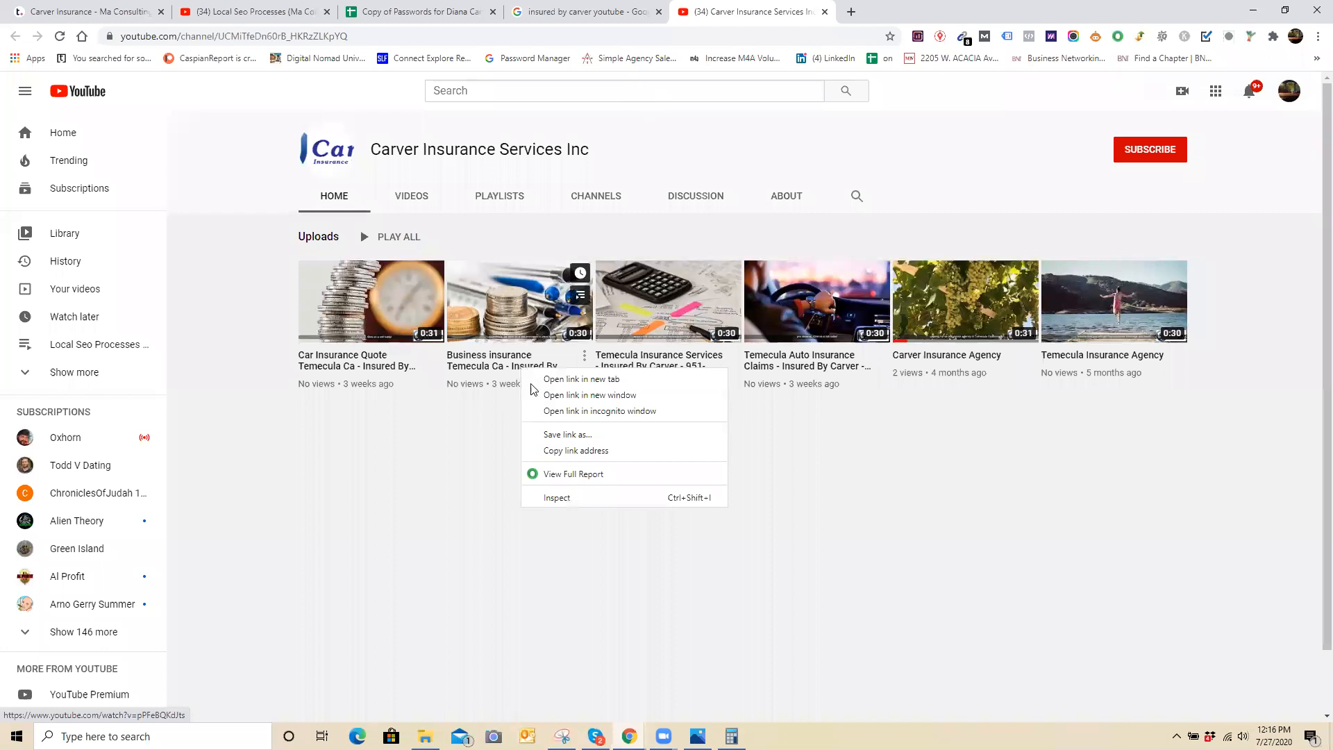
left_click(589, 445)
left_click(555, 9)
left_click(424, 11)
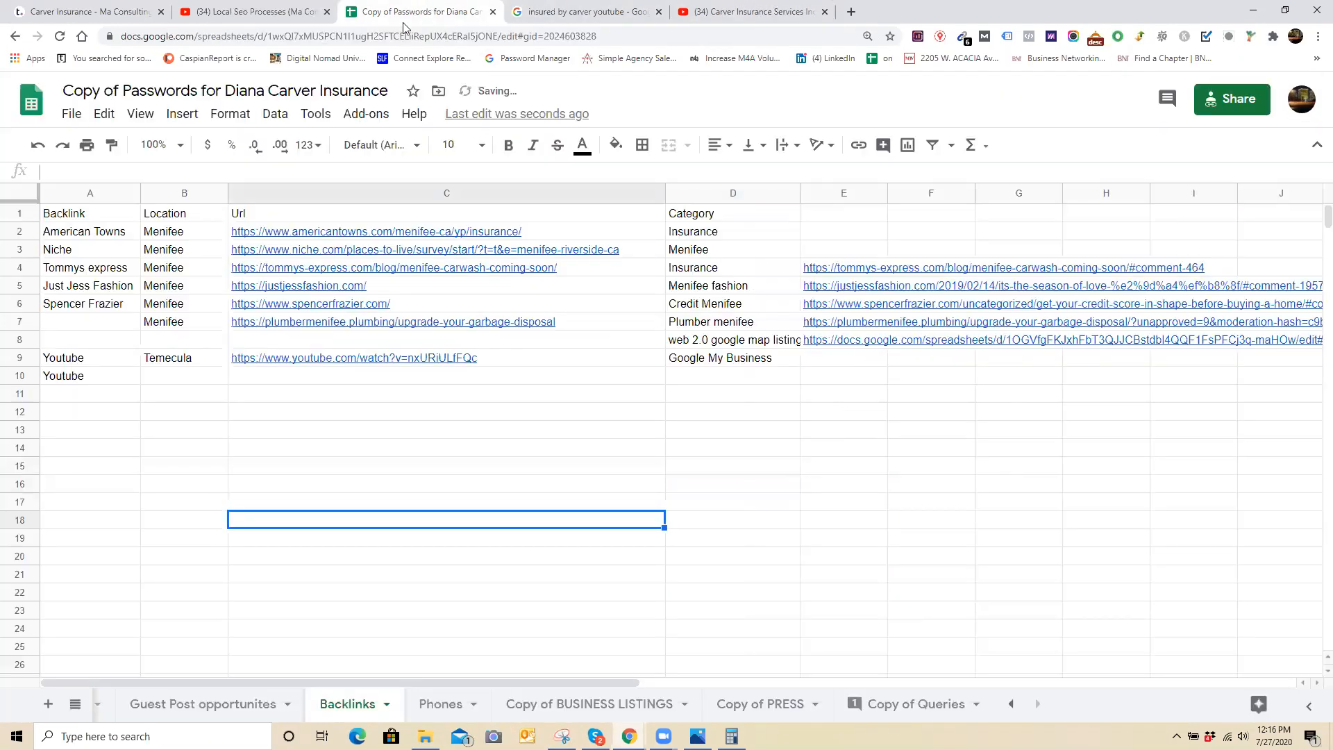
left_click(256, 379)
right_click(269, 456)
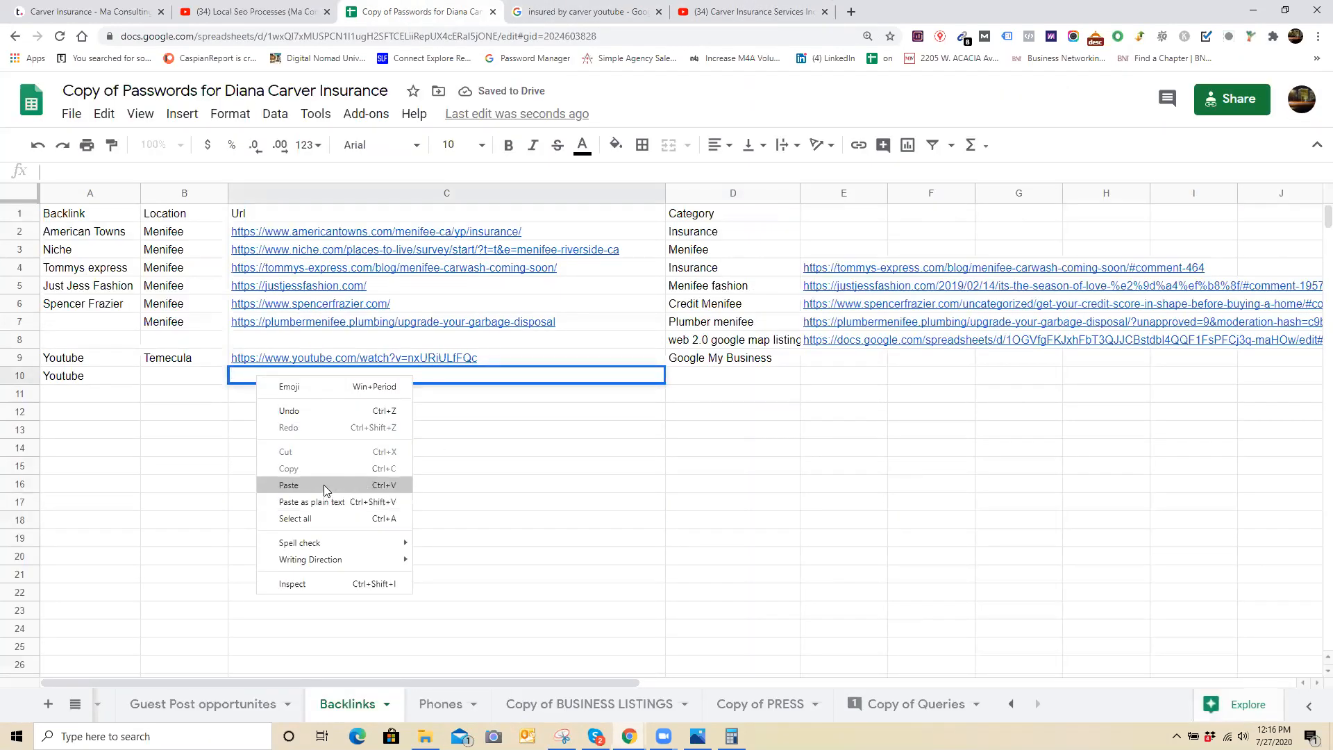
left_click(323, 484)
- Fill the Temecula location from B9 down into cell B10
left_click(194, 358)
left_click_drag(227, 366, 223, 381)
left_click(675, 611)
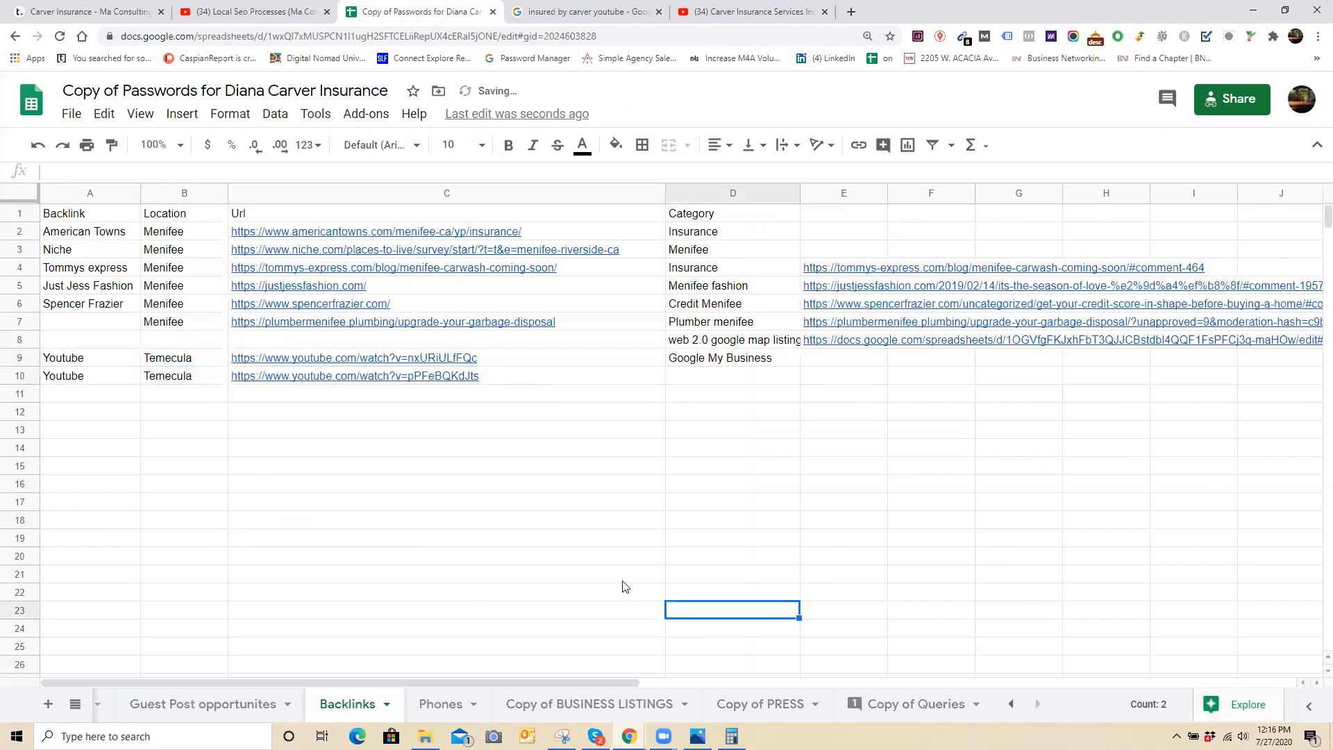
- Insert a new column between Category and the links column, and head it "Description" in cell E1
left_click(853, 195)
right_click(853, 194)
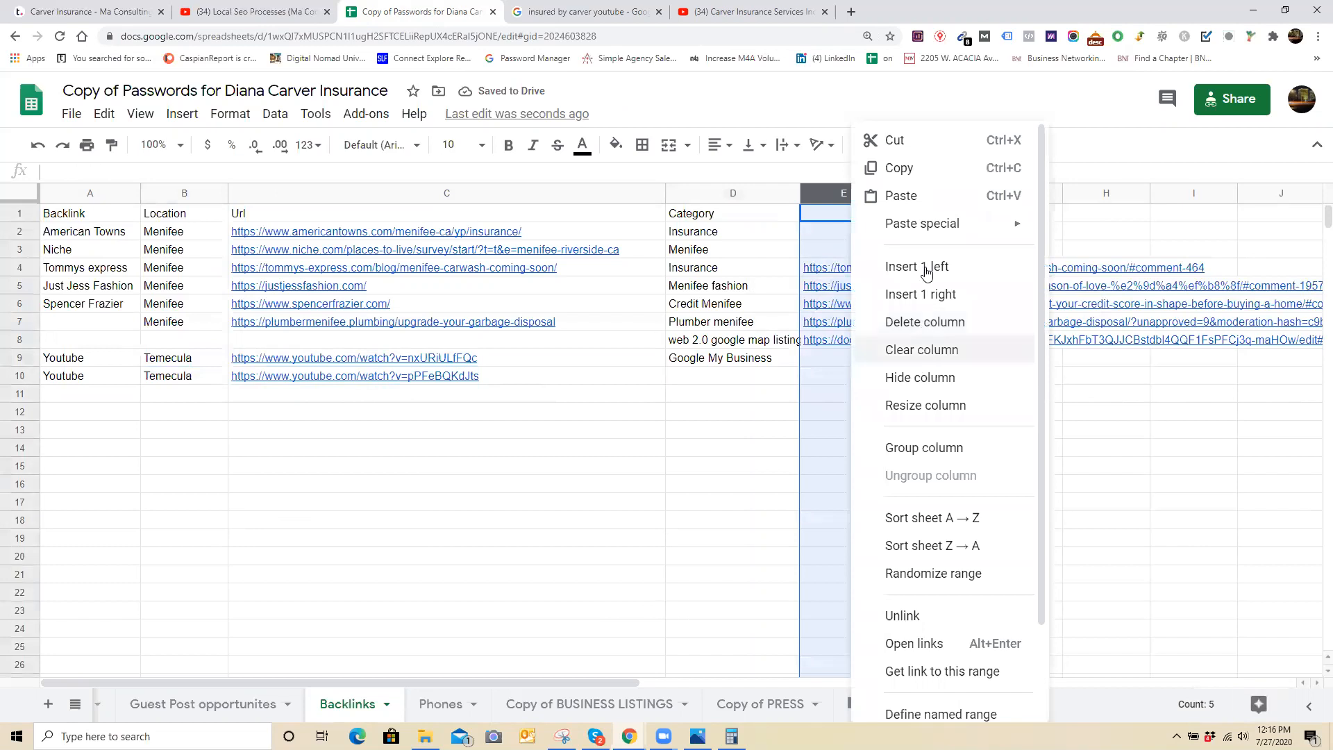
left_click(927, 269)
double_click(839, 214)
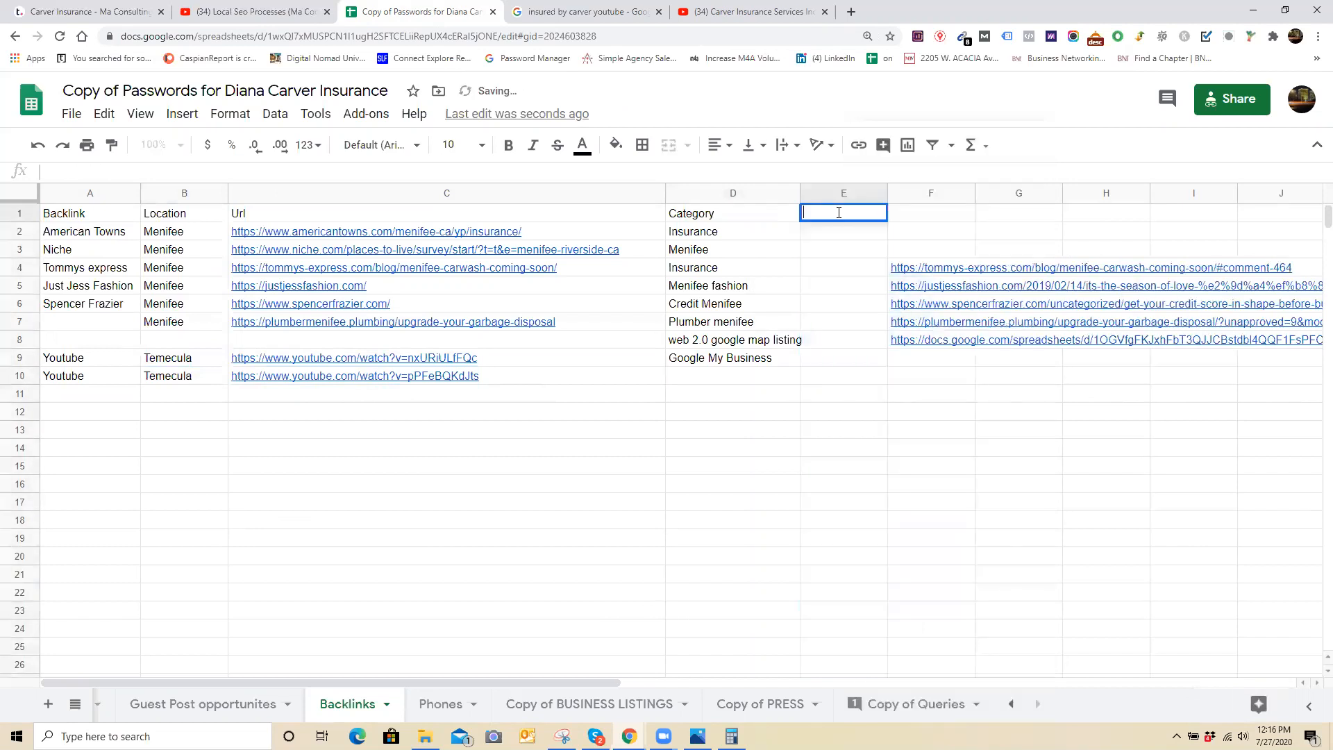
type("Descri")
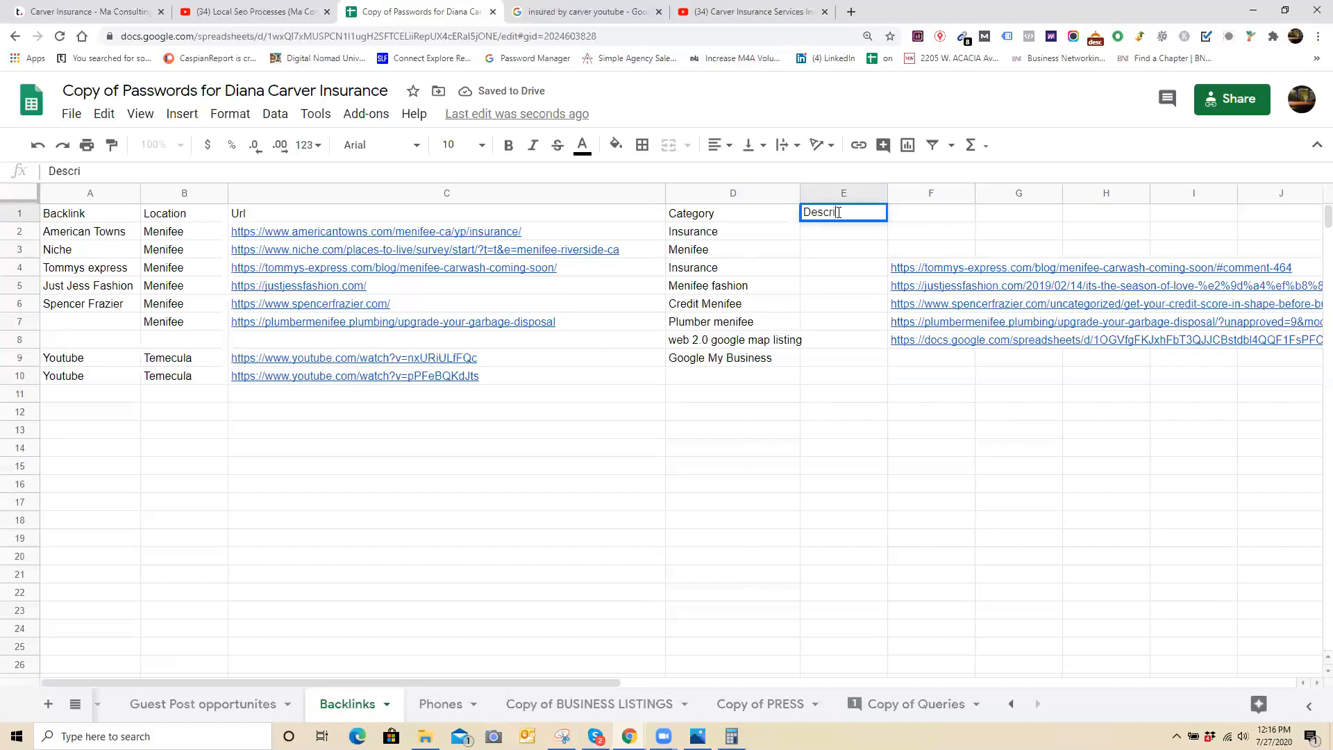
type("ption")
left_click(933, 397)
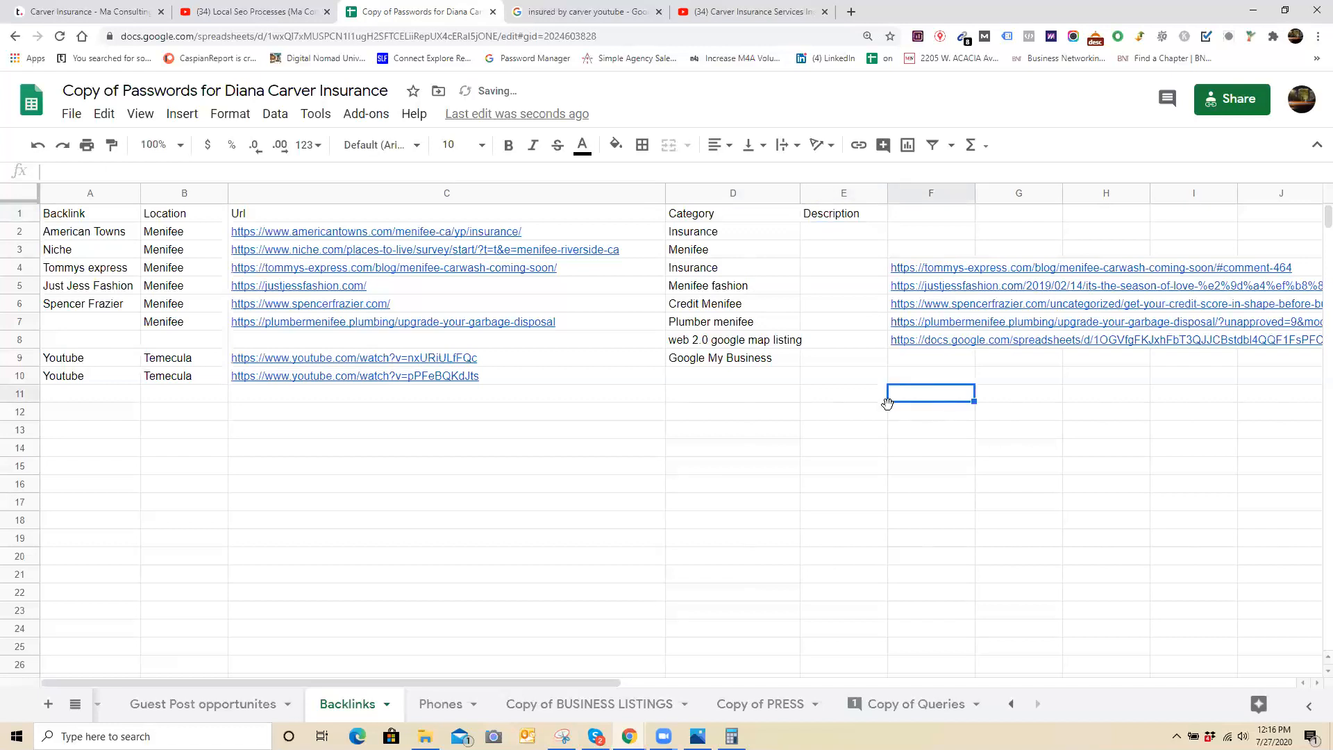
- Check the video titles on the YouTube channel and enter "Car insurance quote" in E9 and "business insurance" in E10
left_click(575, 5)
left_click(680, 11)
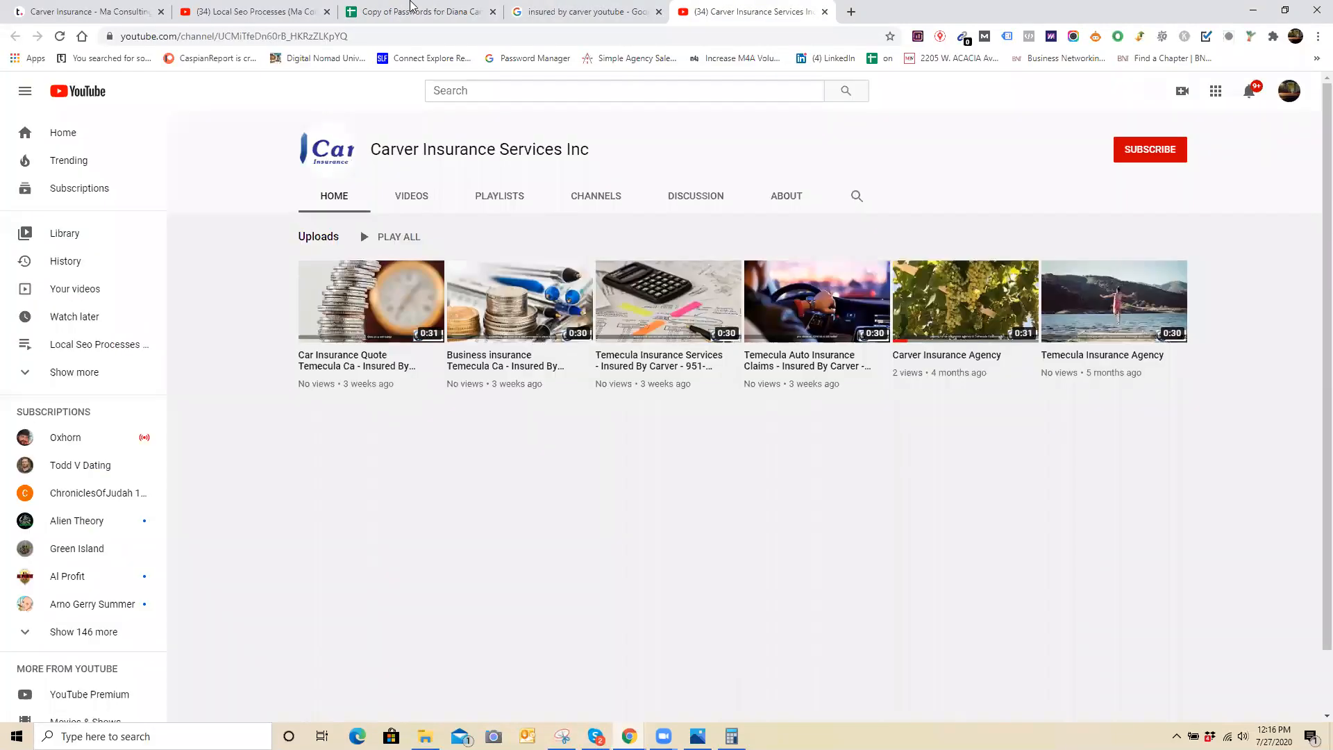
left_click(409, 7)
left_click(829, 359)
type("Car insurance quote")
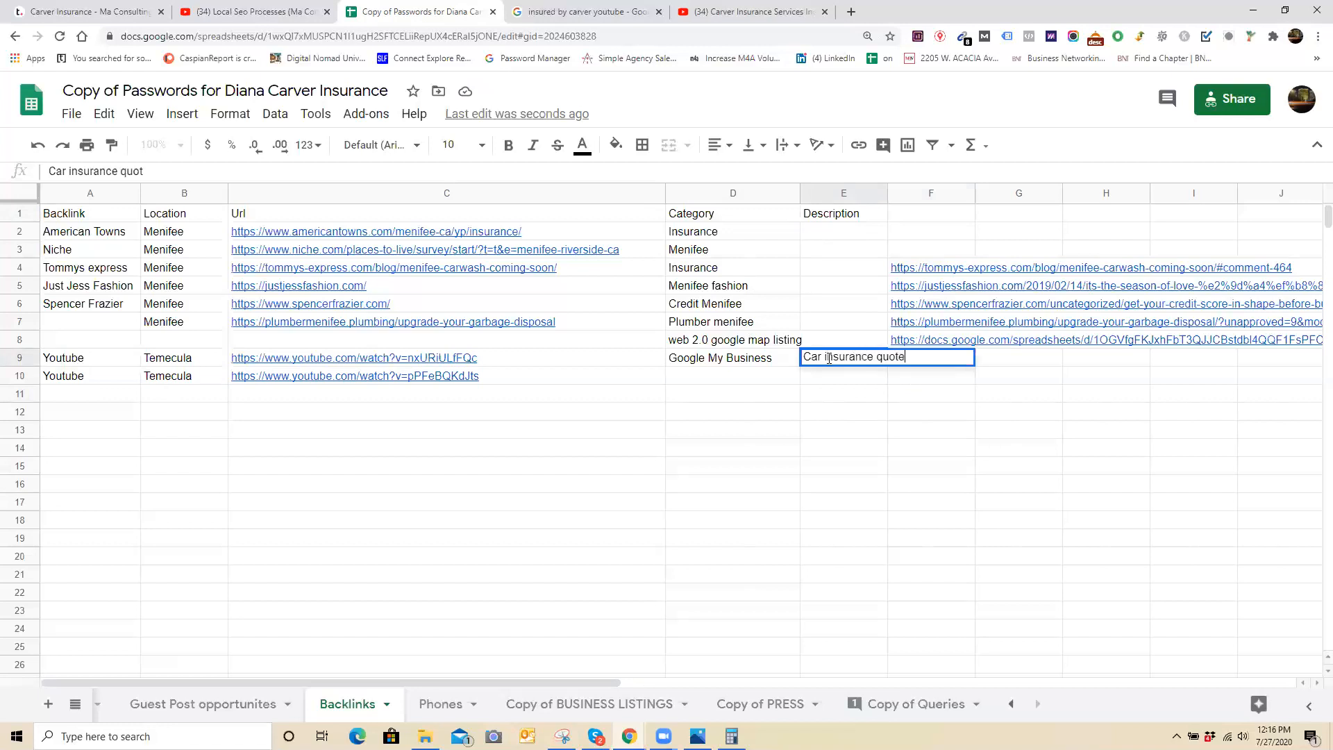
key("Return")
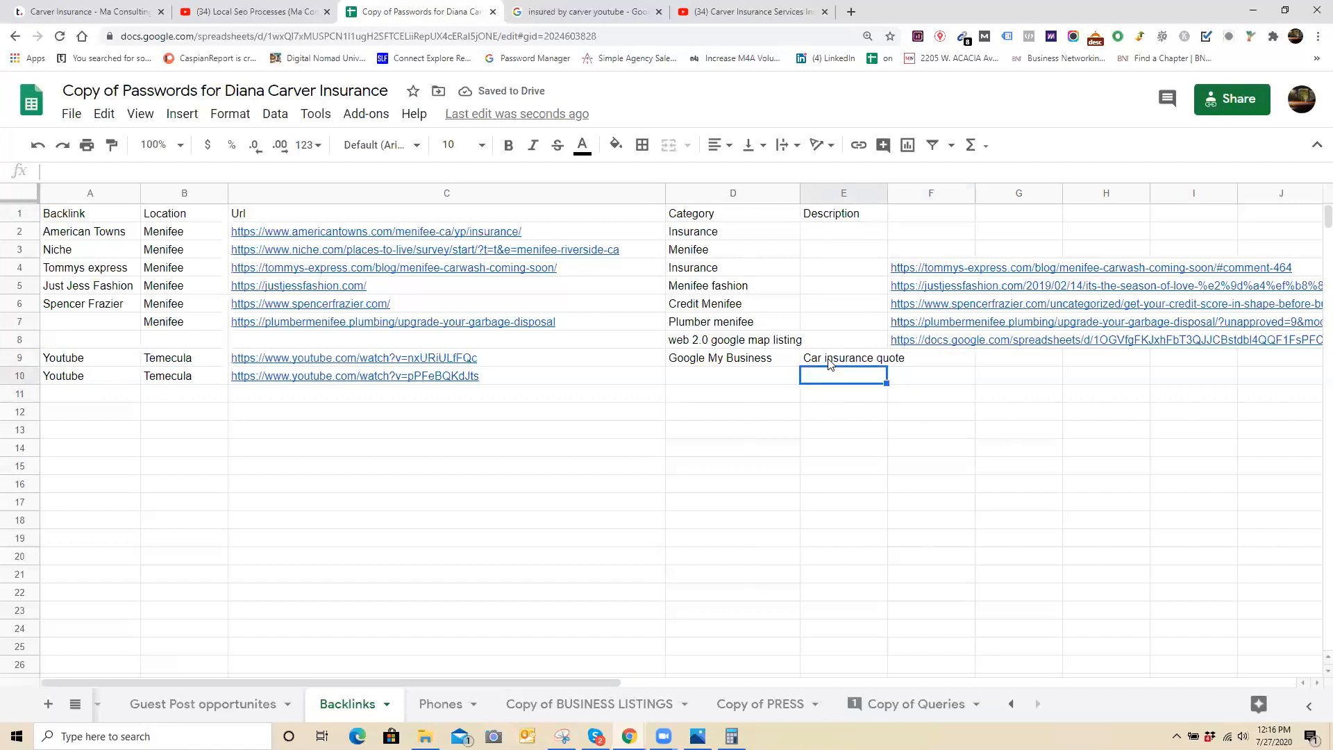
type("business insurance")
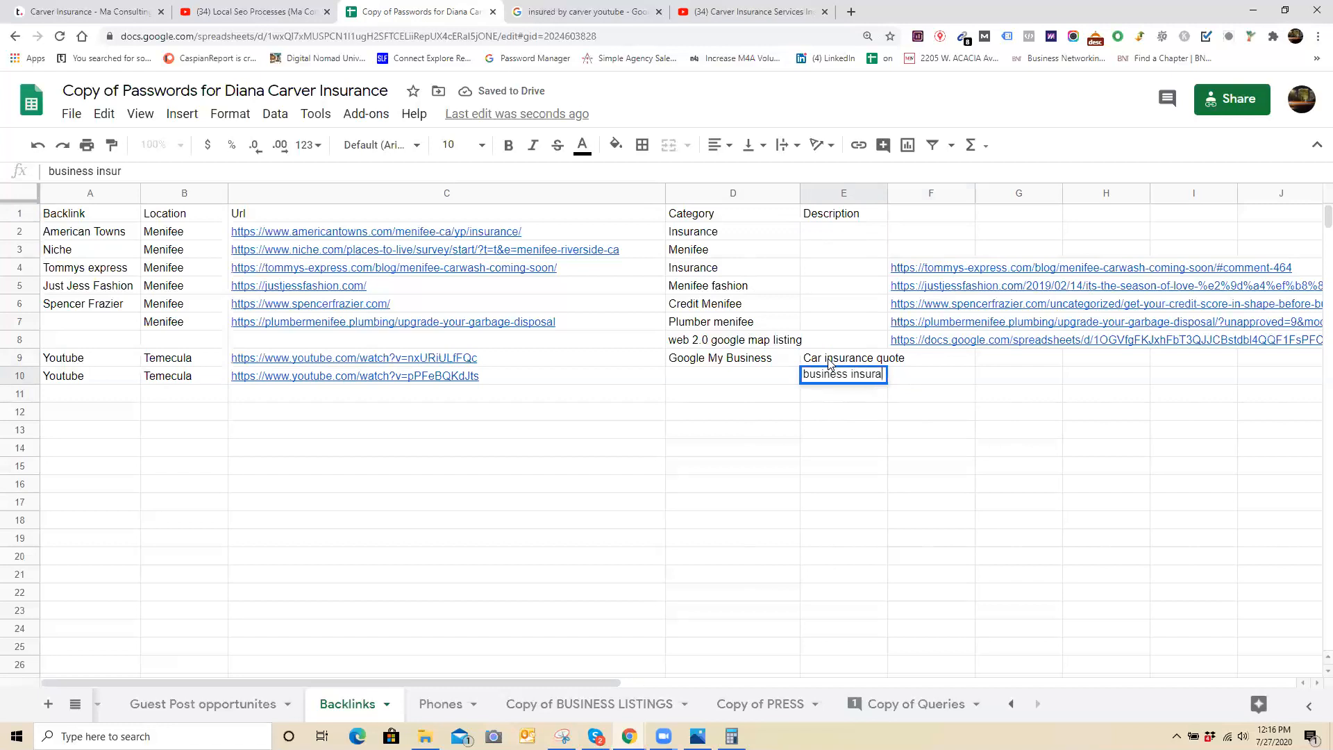
key("Return")
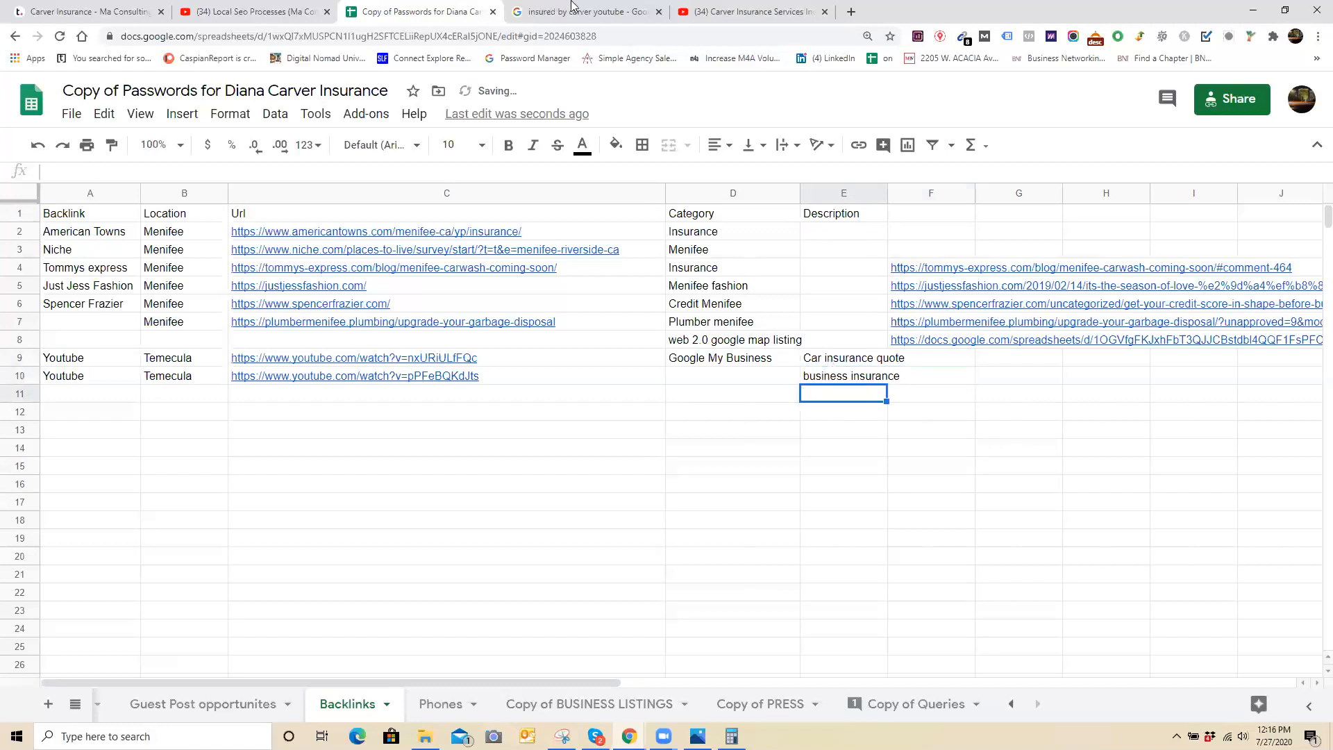
- Take the YouTube channel tab out of this browser window and move the spreadsheet tab behind the Google search tab
left_click(707, 8)
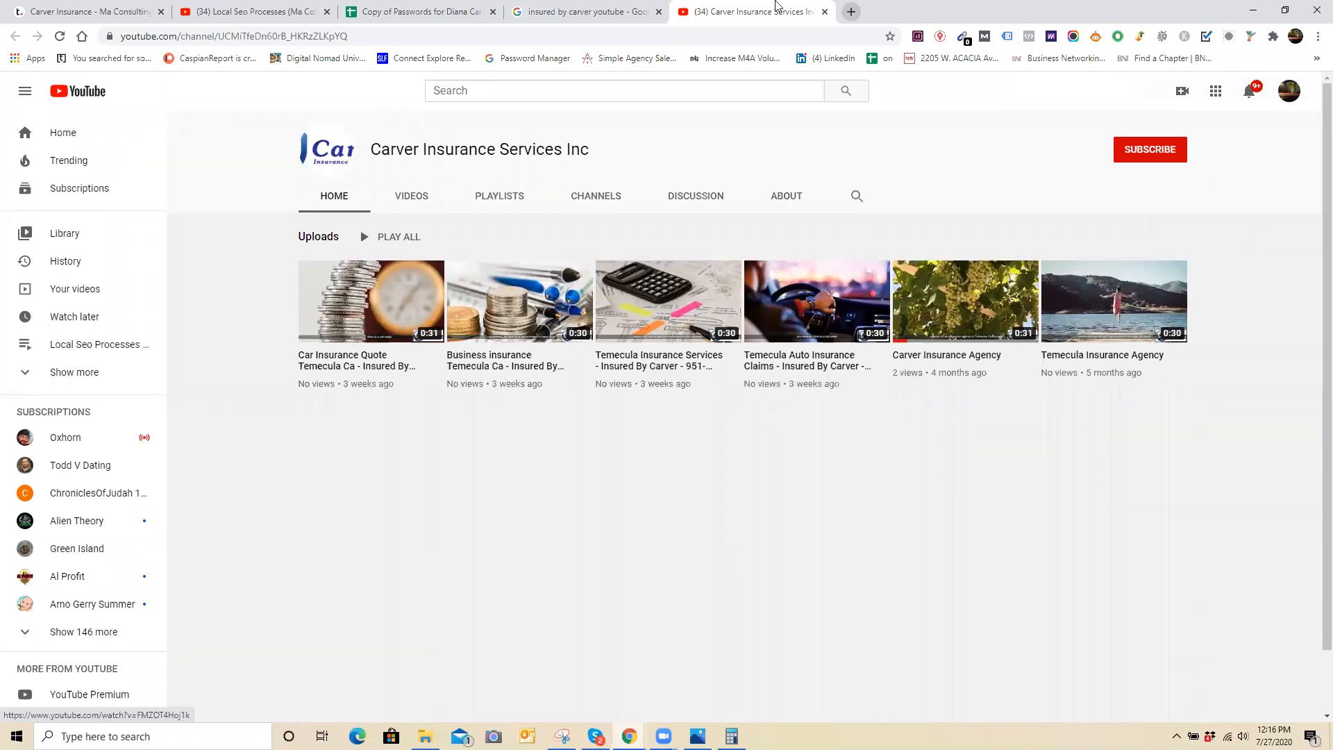
left_click(824, 11)
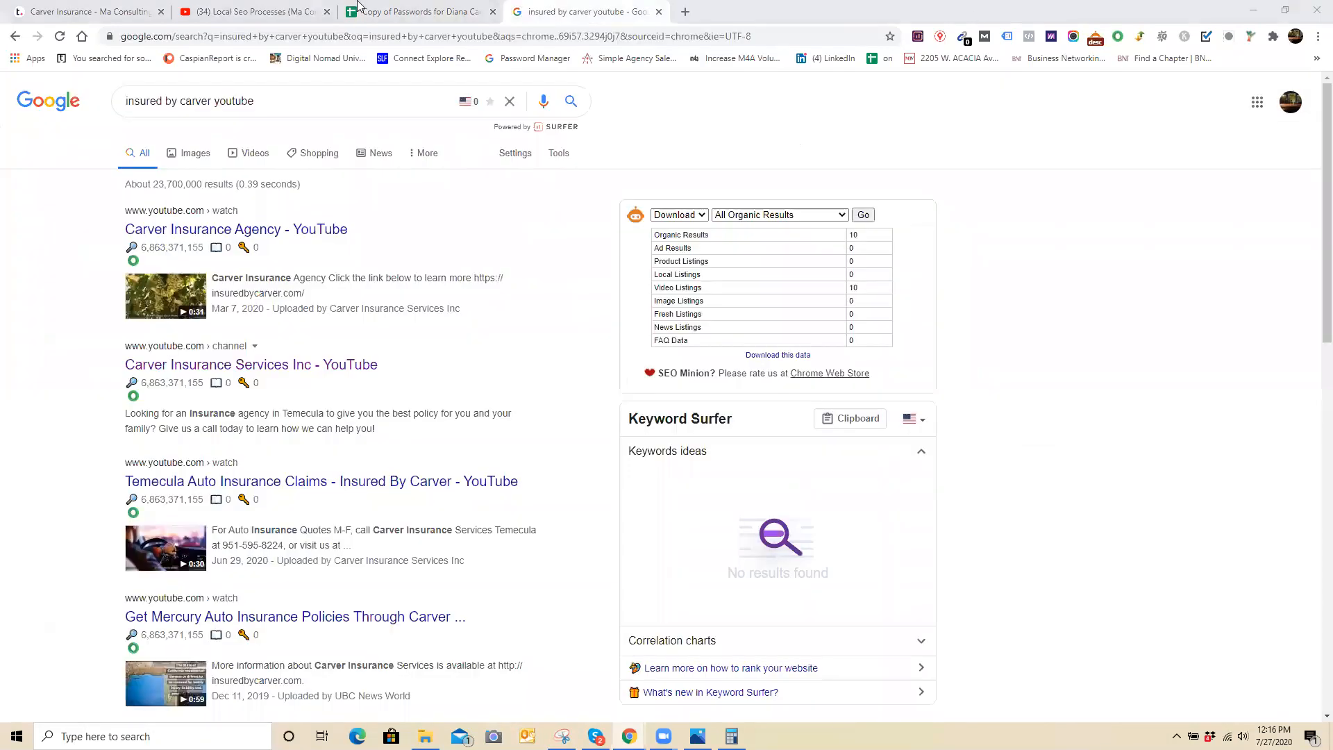
left_click_drag(404, 10, 598, 8)
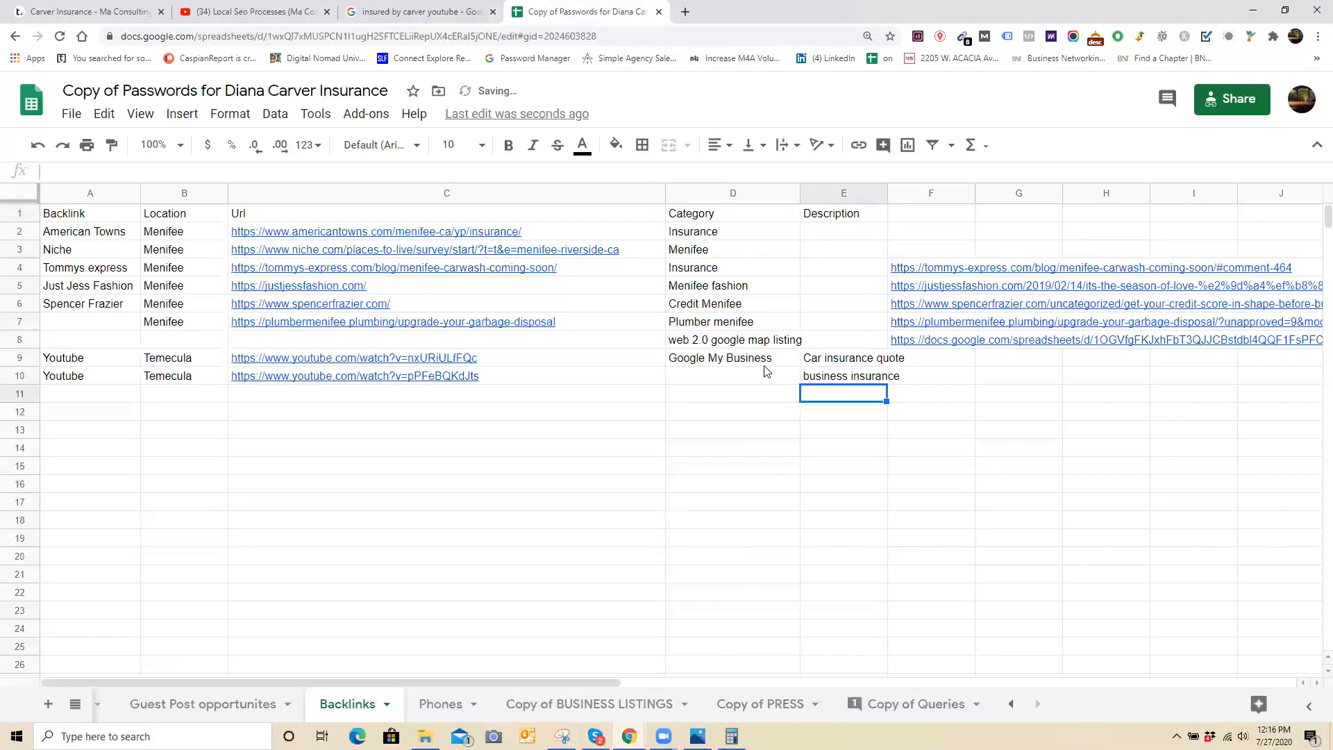
- Enter the descriptions "Temecula Insurance Services" in E11 and "Temecula auto insurance claims" in E12
double_click(812, 396)
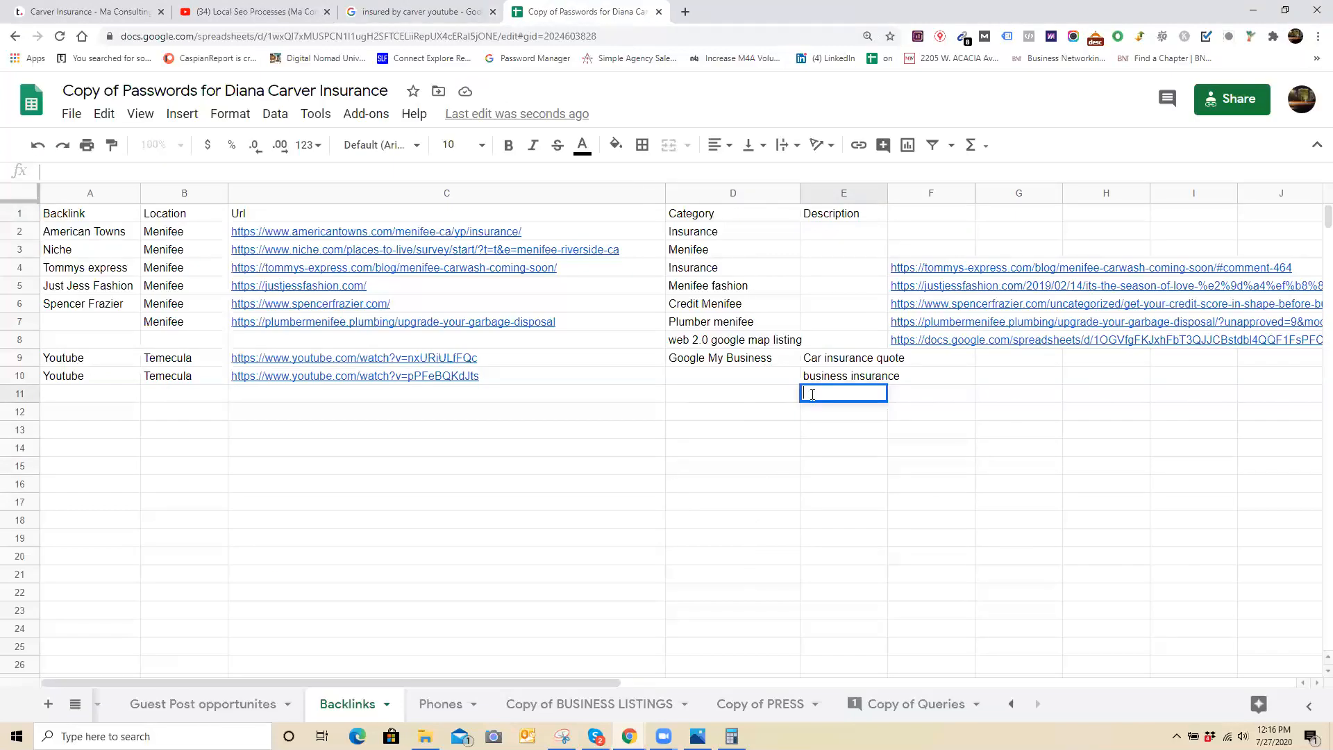
type("Temecula Insurance Services")
key("Return")
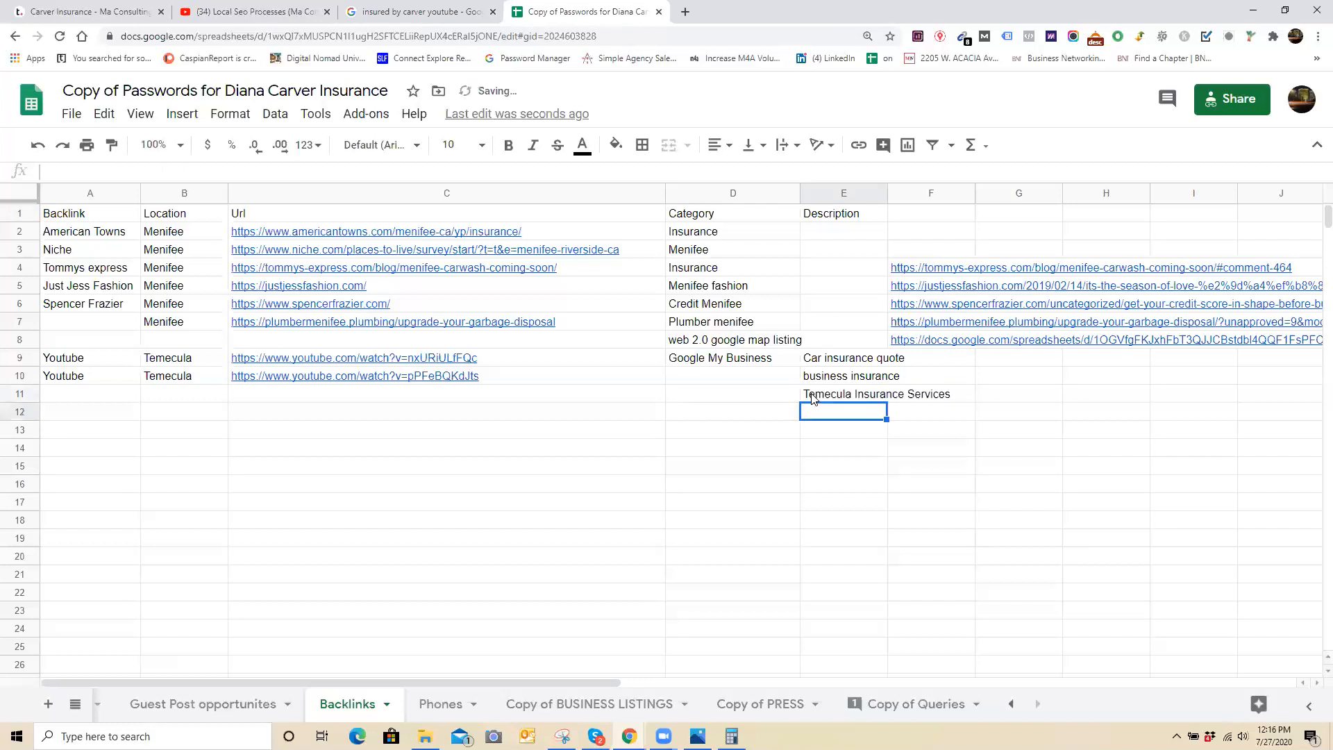
type("Temeucu")
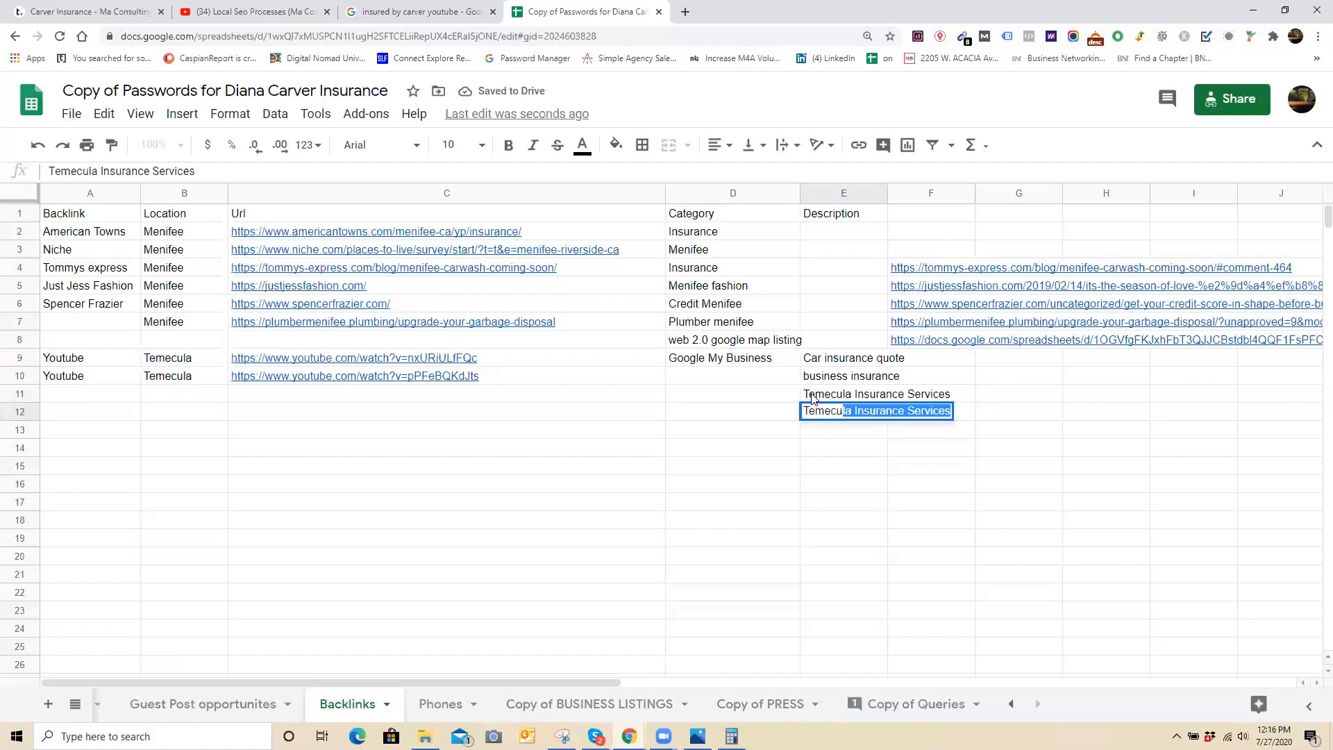
type("la auto insuranc")
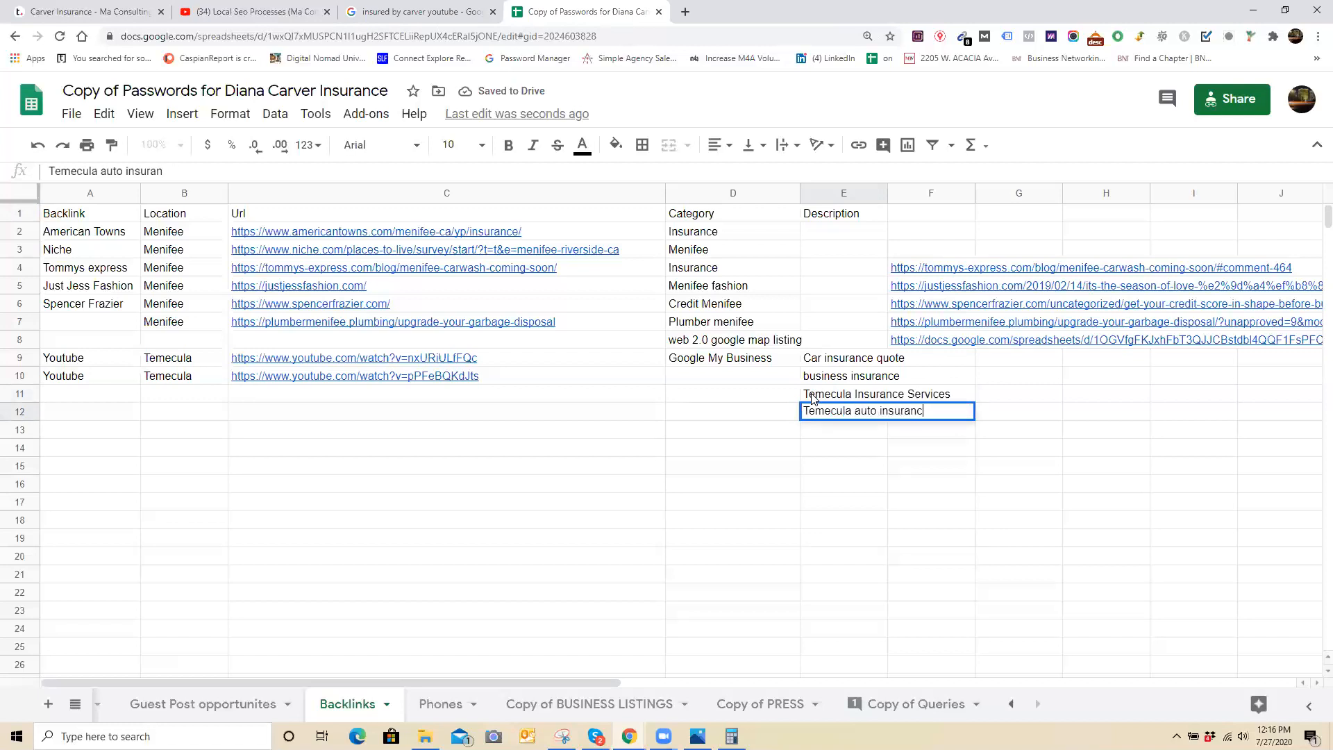
type("e claims")
key("Return")
- Enter the descriptions "Carver insurance agency" in E13 and "Temecula Insurance agency" in E14
type("Carv")
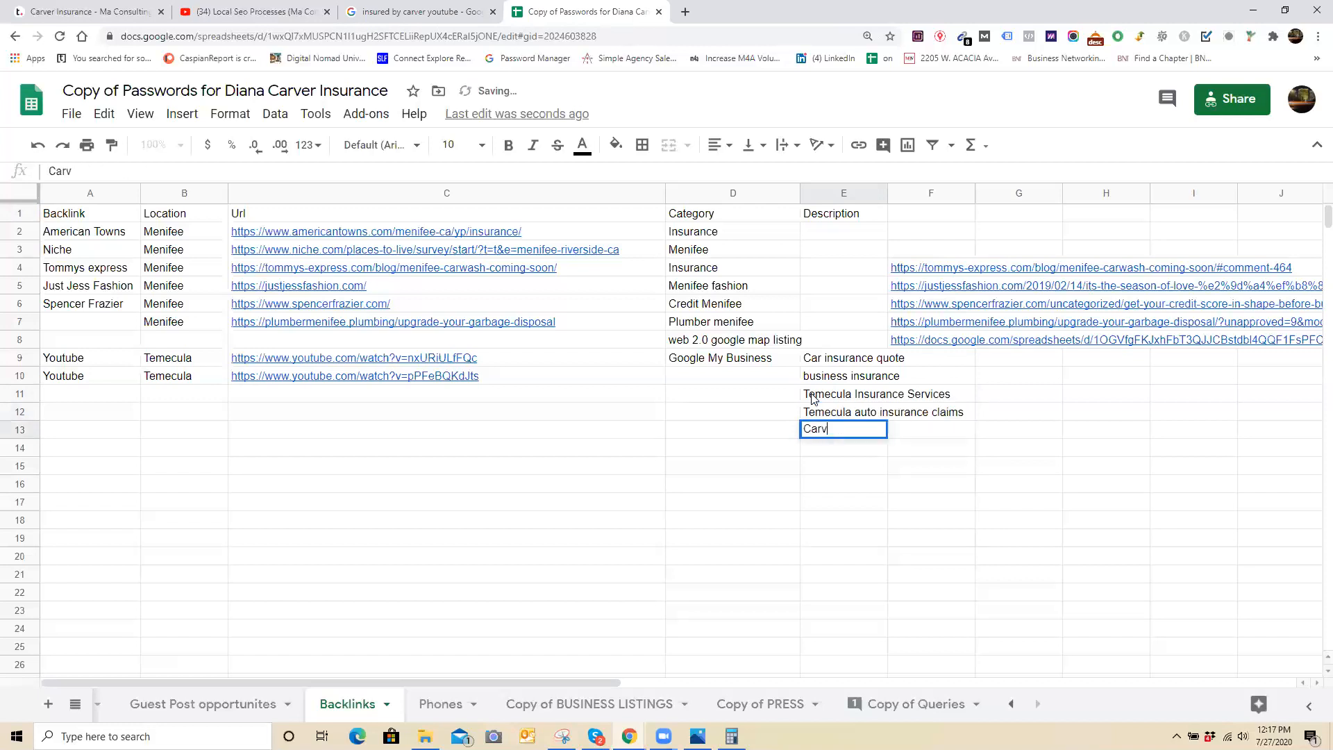
type("er insurance agency")
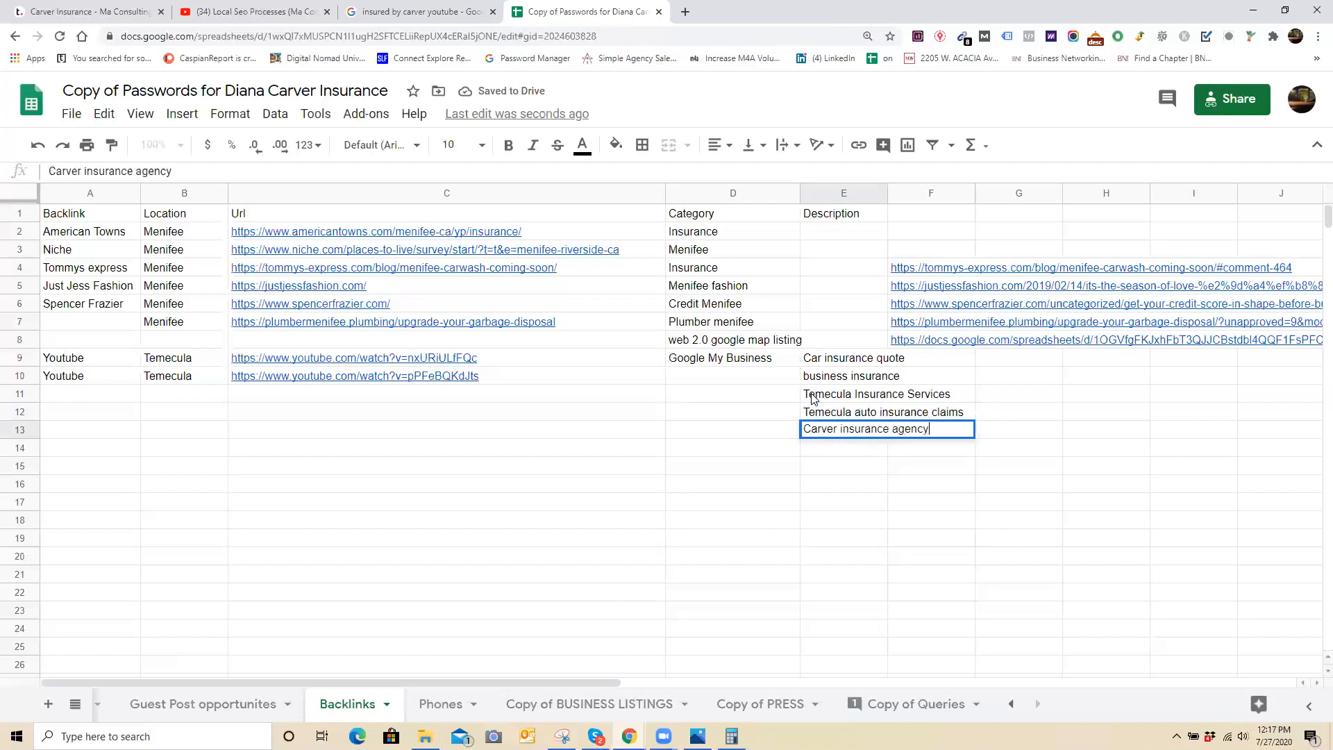
key("Return")
type("Temecul")
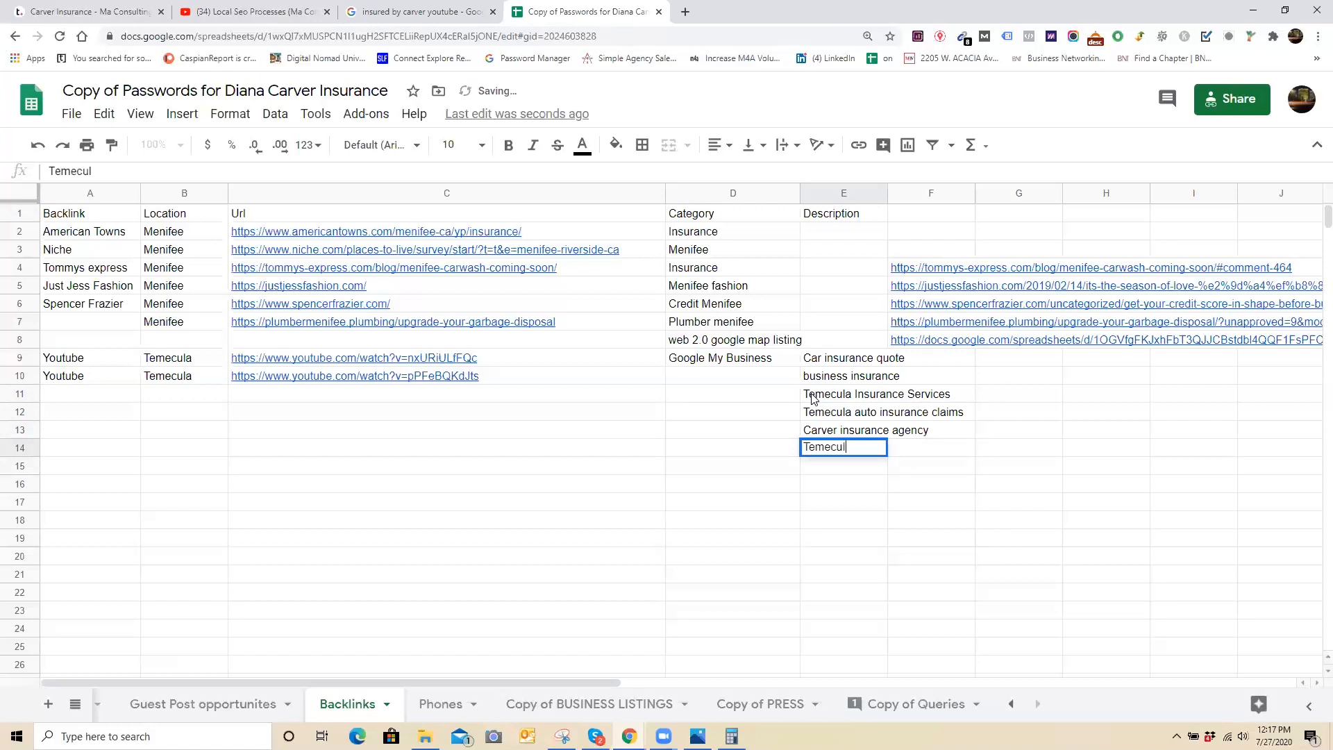
type("a Insuranc")
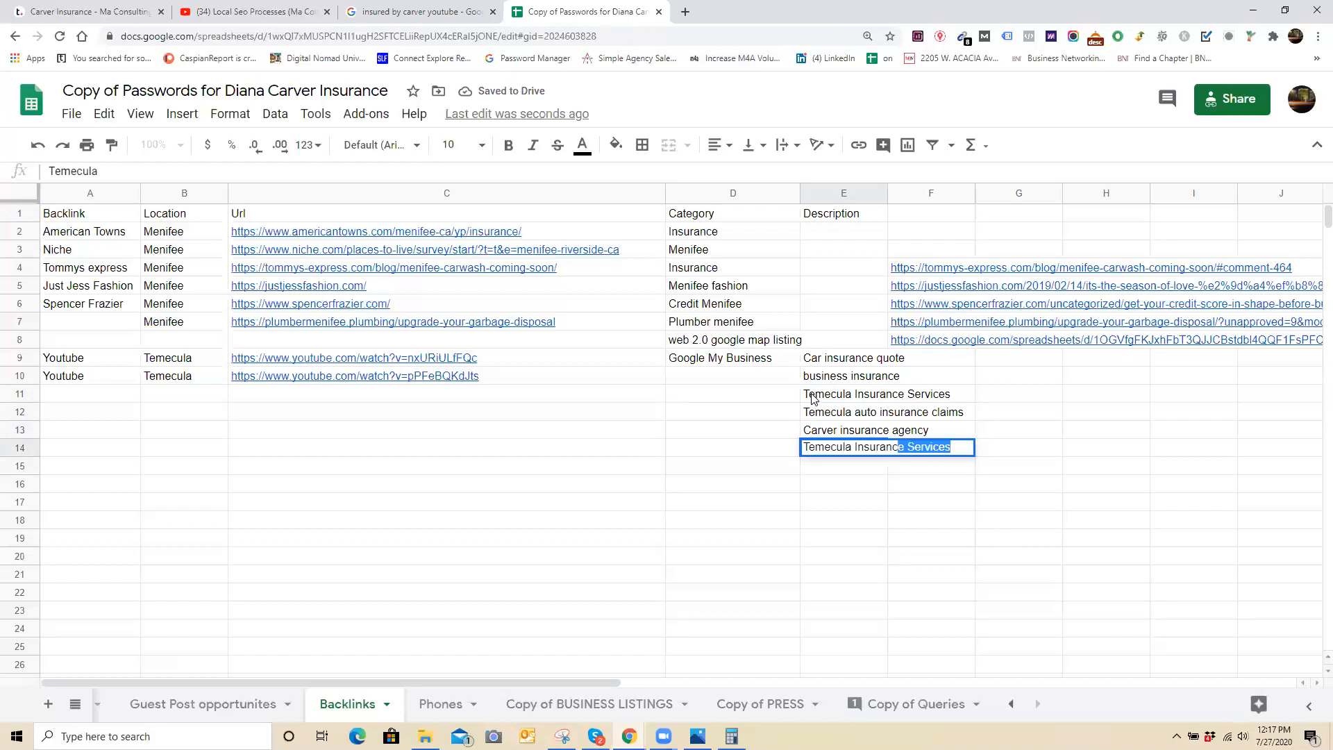
type("ea gency")
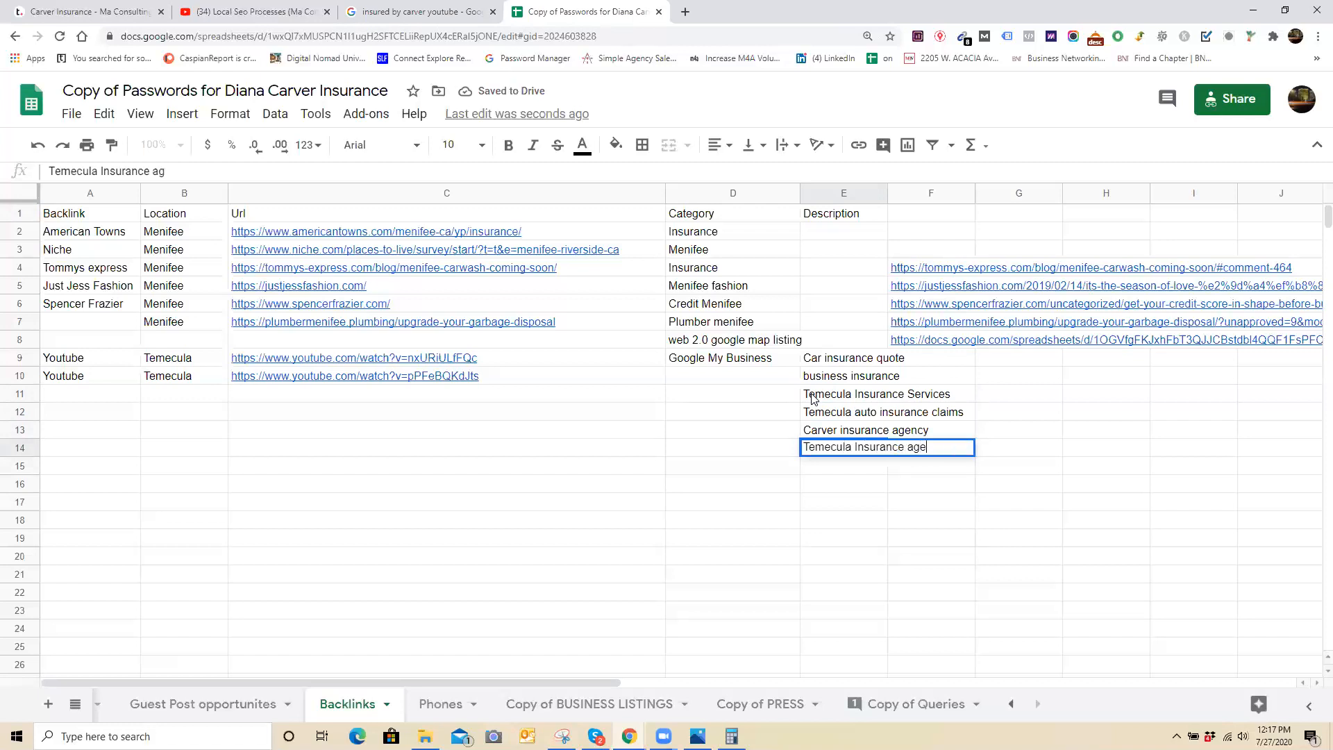
key("Return")
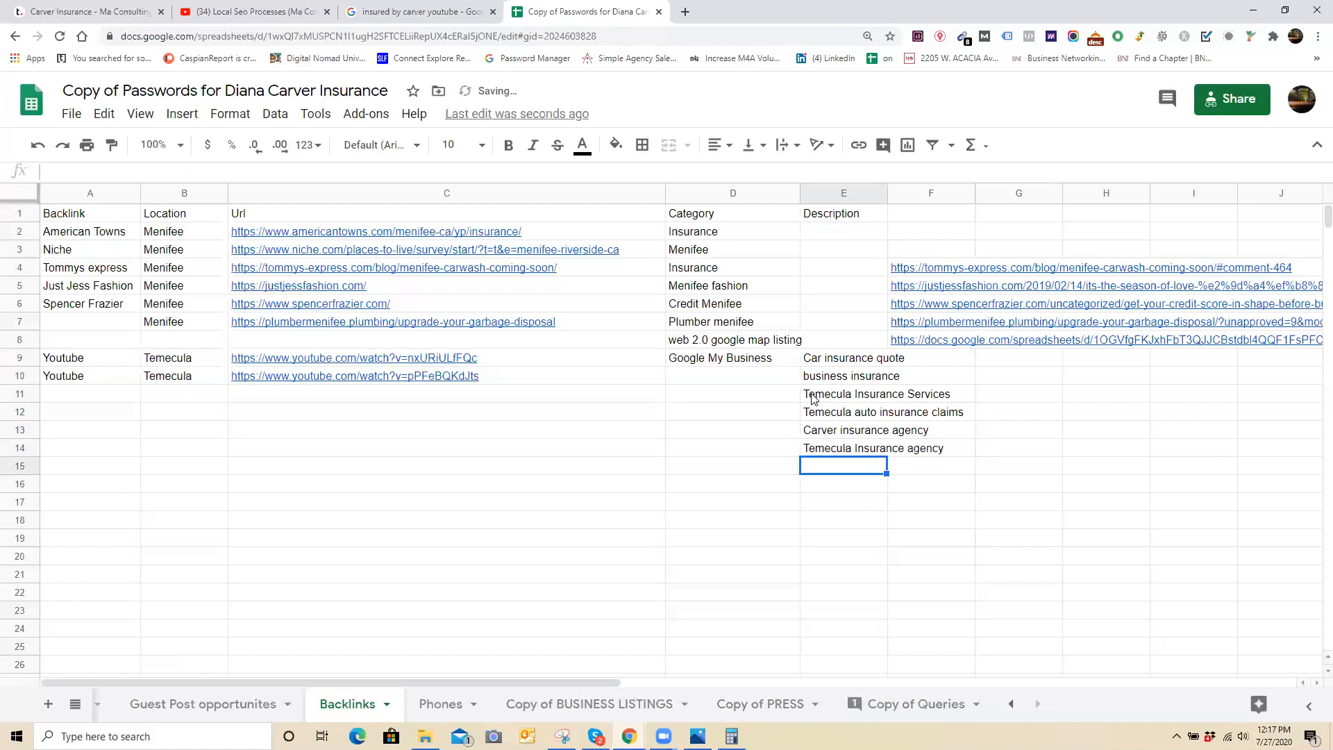
- Fill the Google My Business category from D9 down through D14
left_click(791, 359)
left_click_drag(799, 366, 795, 450)
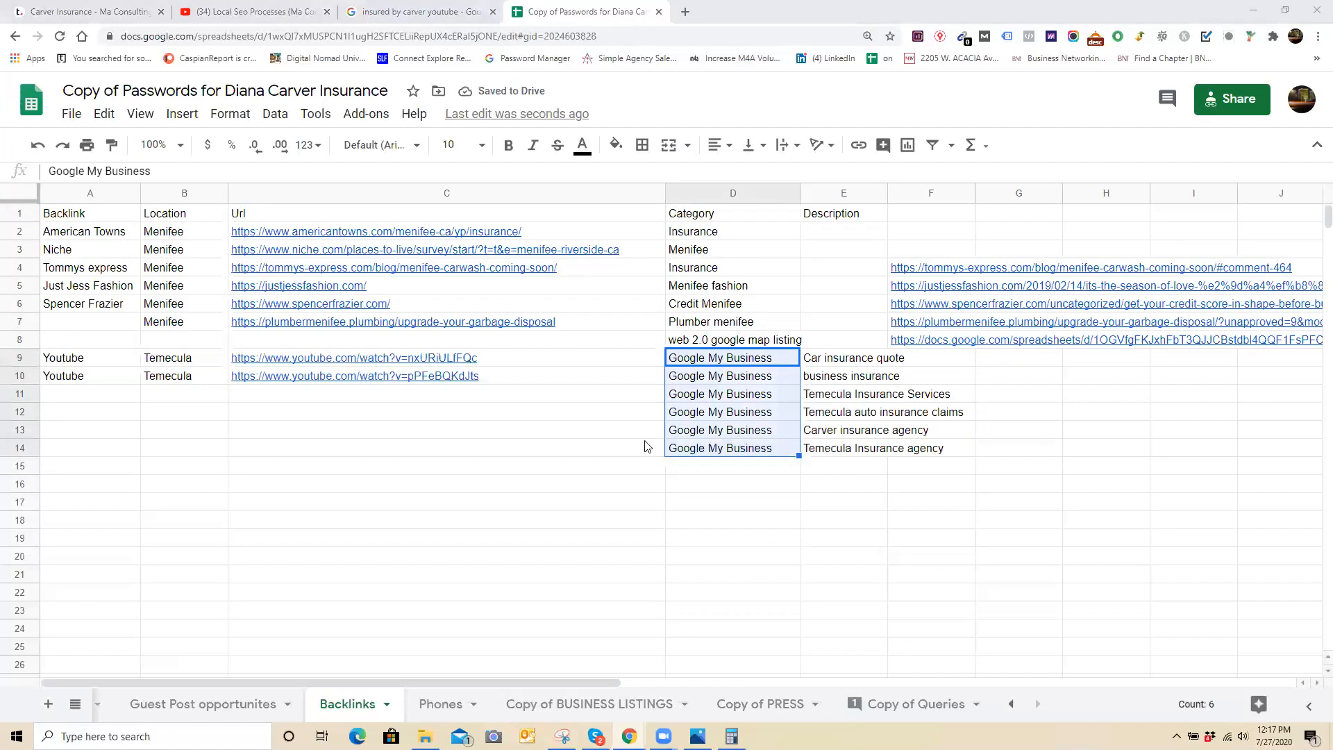
- Paste the Temecula Insurance Services video's link into C11 and the Temecula auto insurance claims video's link into C12
right_click(620, 396)
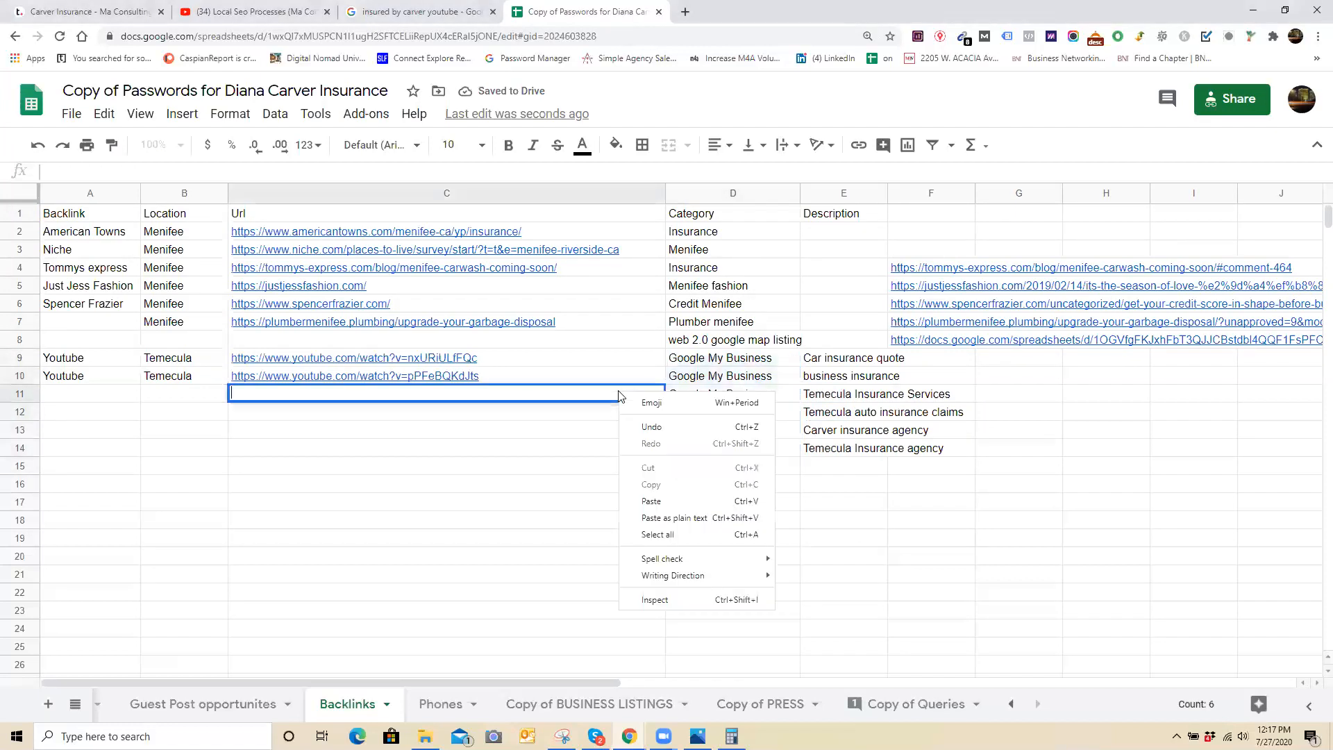
left_click(656, 485)
left_click(616, 522)
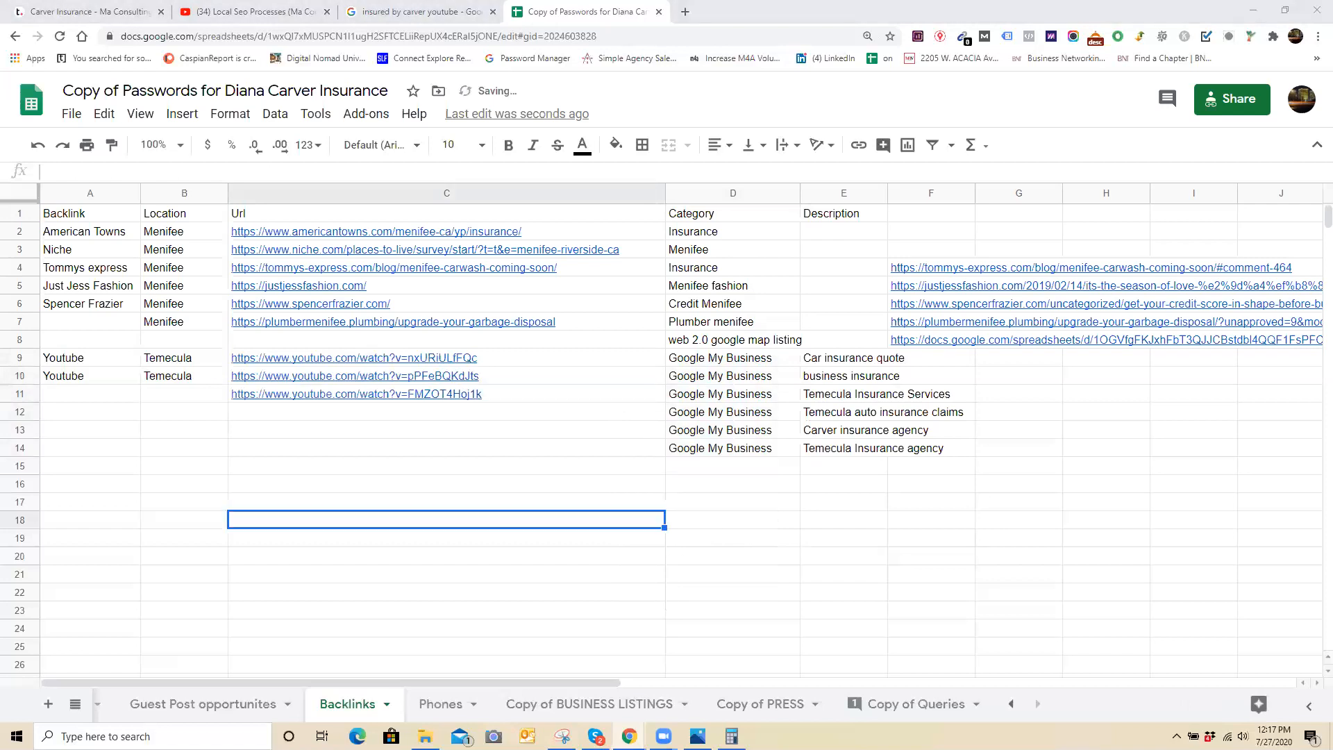
double_click(556, 415)
right_click(556, 413)
left_click(590, 521)
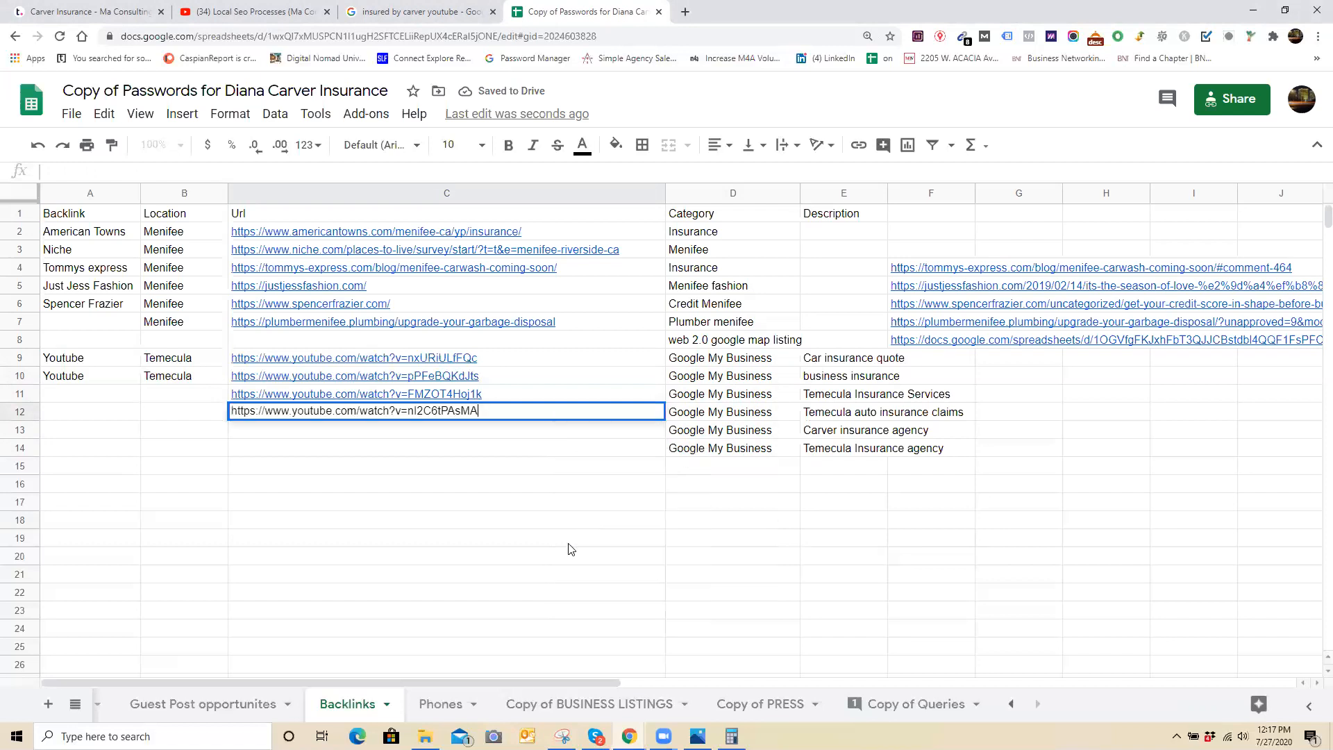
left_click(569, 542)
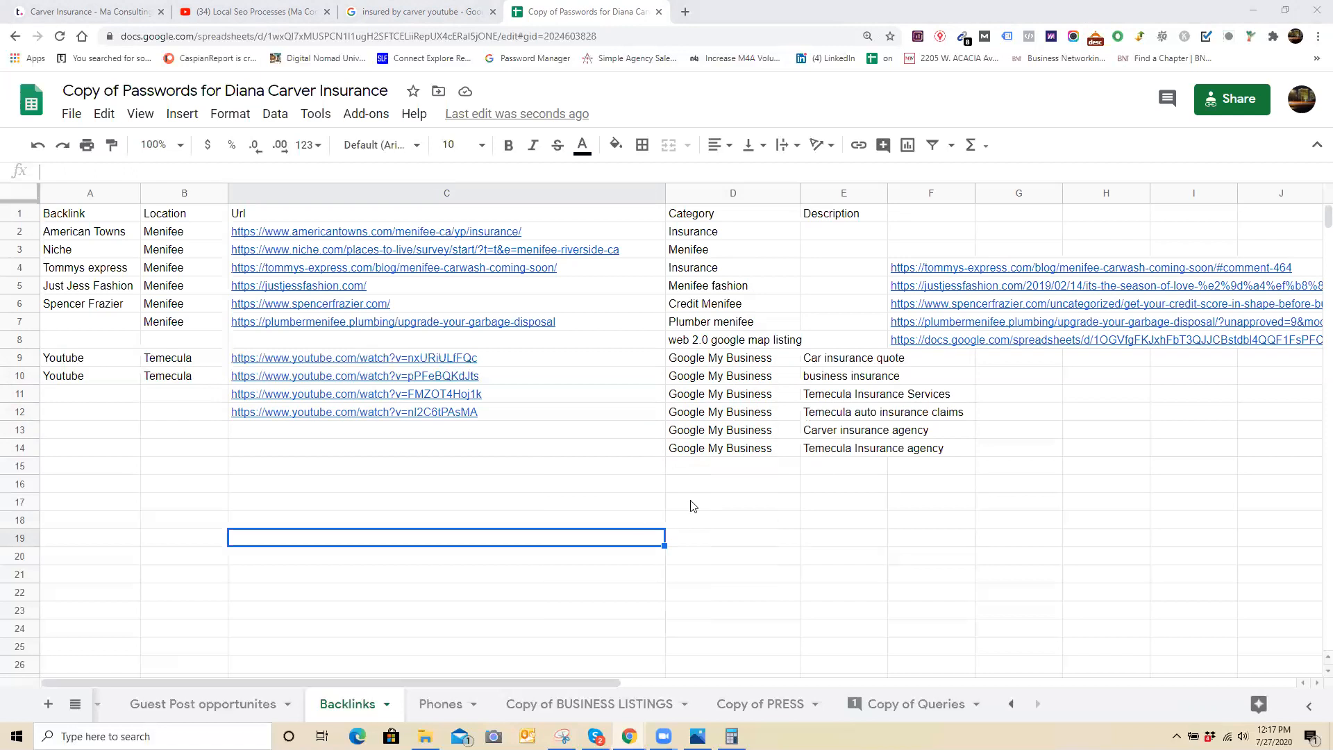
- Paste the Carver insurance agency video's link into C13 and the Temecula Insurance agency video's link into C14
double_click(643, 428)
right_click(643, 428)
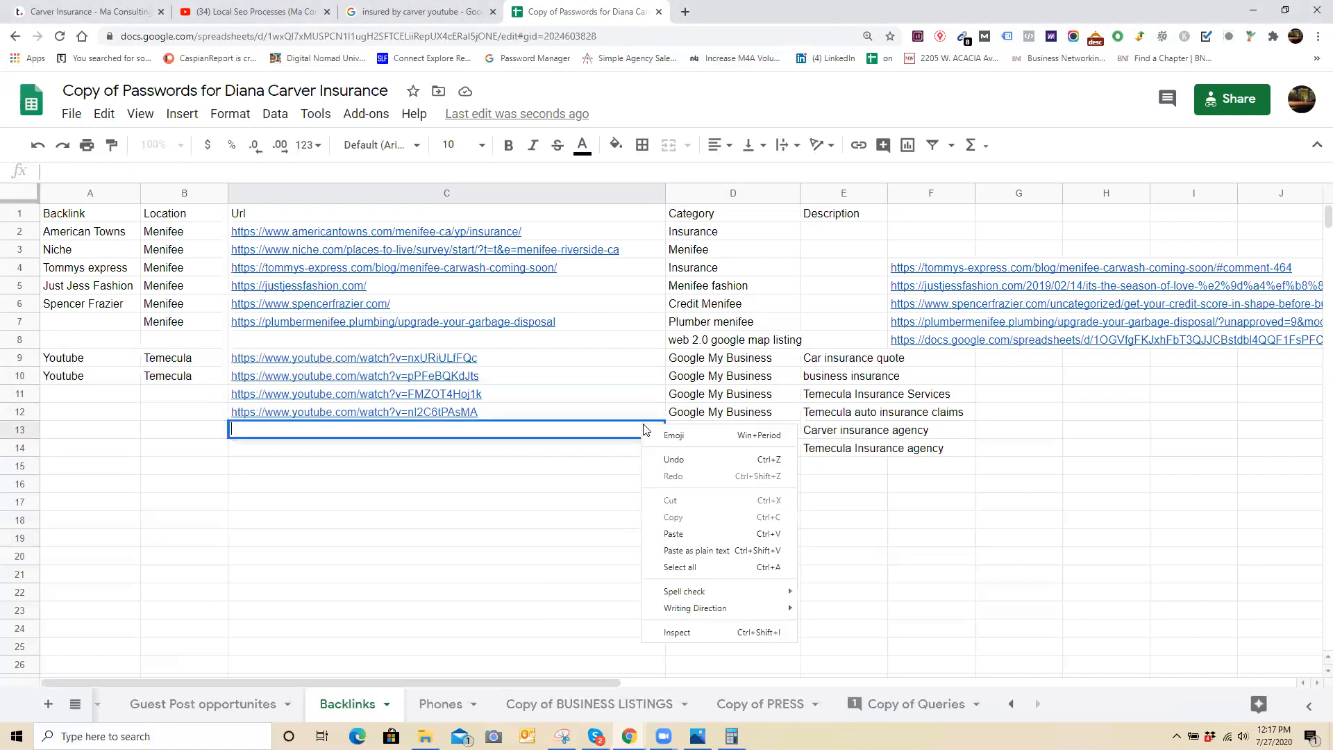
left_click(697, 550)
left_click(692, 539)
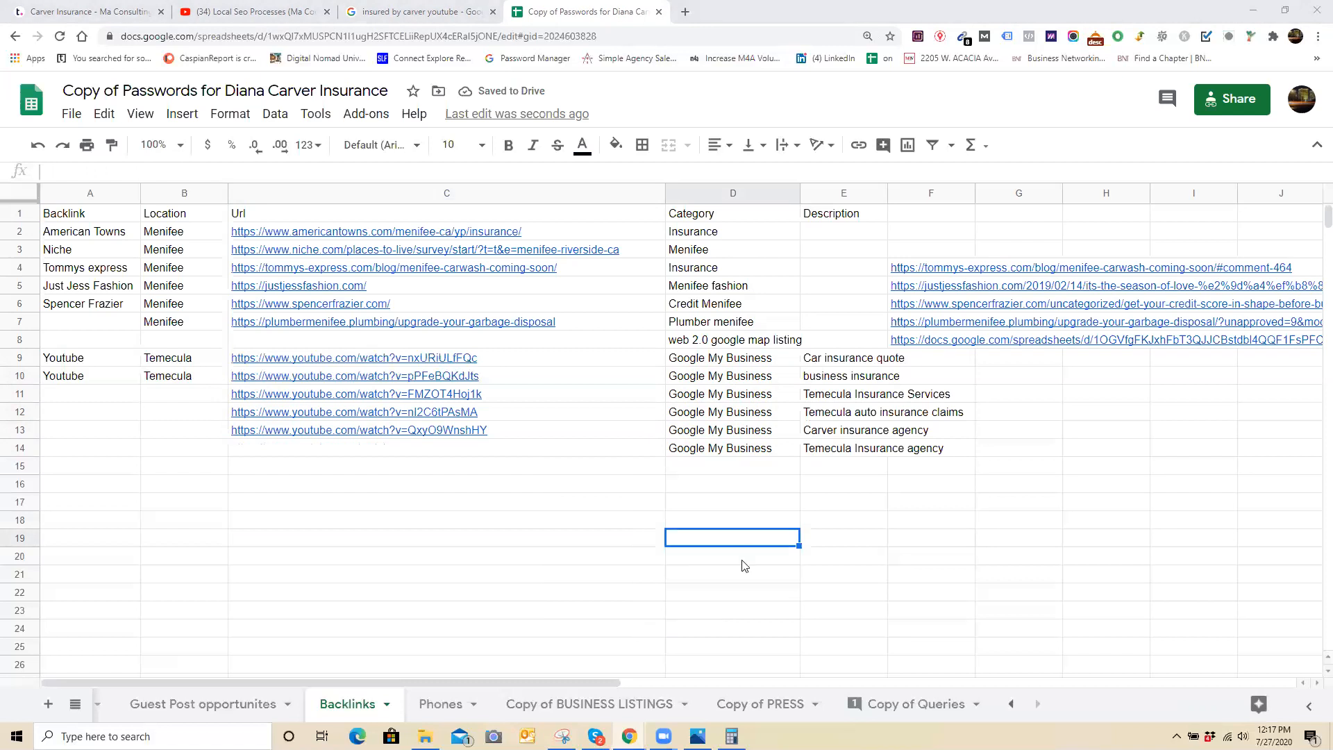
right_click(456, 450)
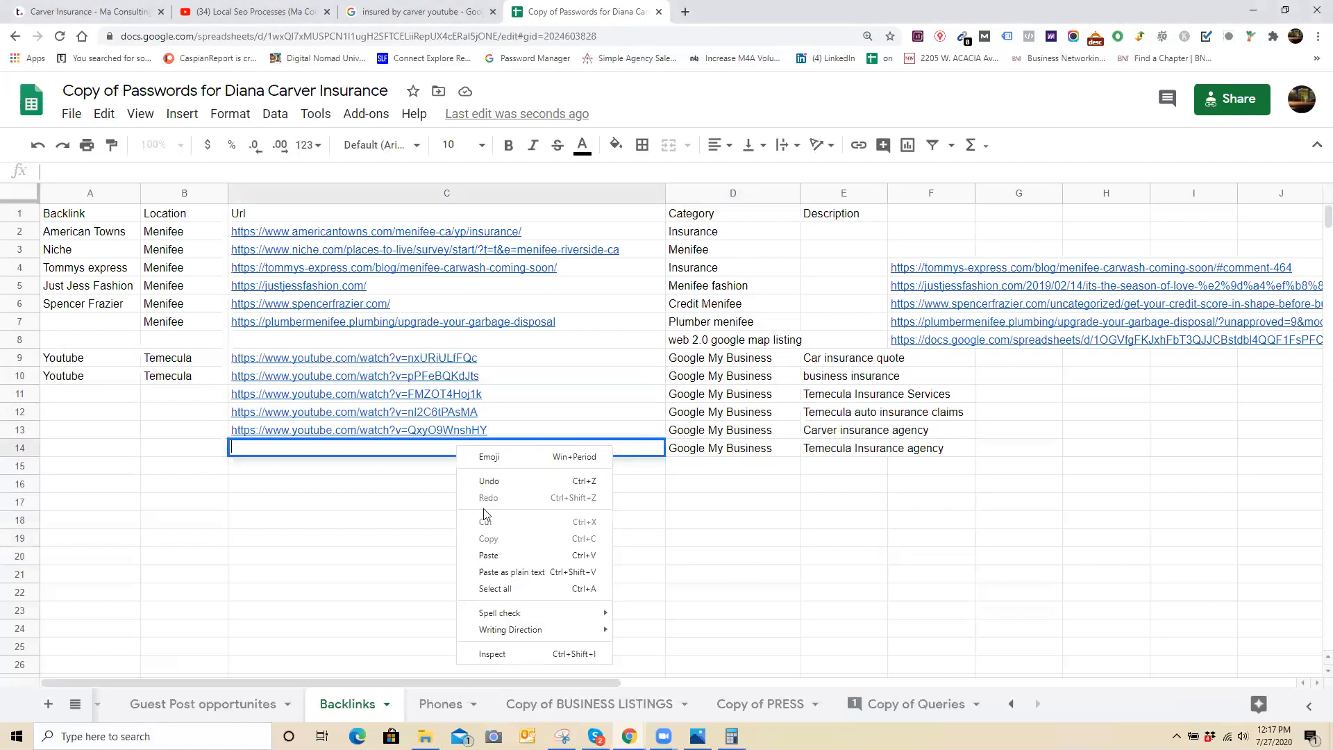
left_click(472, 555)
left_click(470, 562)
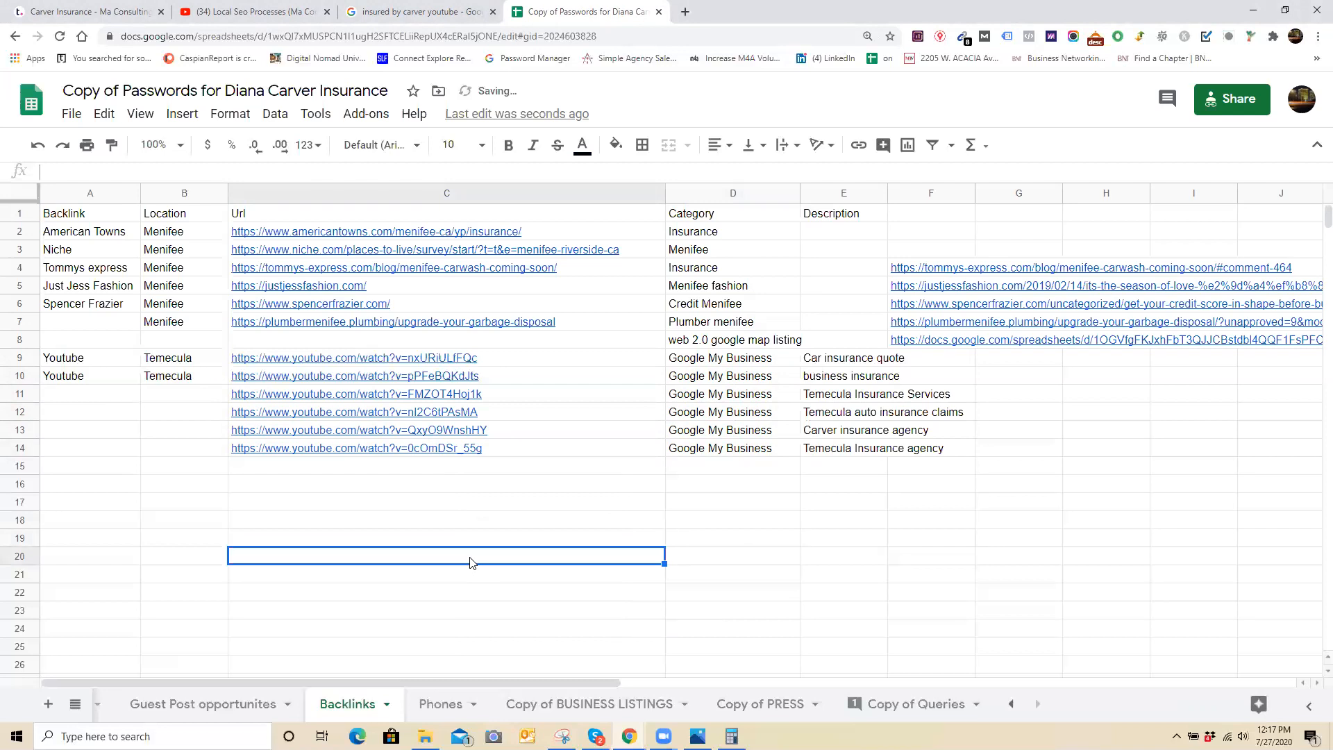
- Fill the Temecula location and Youtube backlink name from row 10 down through row 14, and widen the Description column to fit its text
left_click(210, 360)
left_click(217, 379)
left_click_drag(226, 384, 136, 451)
left_click(128, 378)
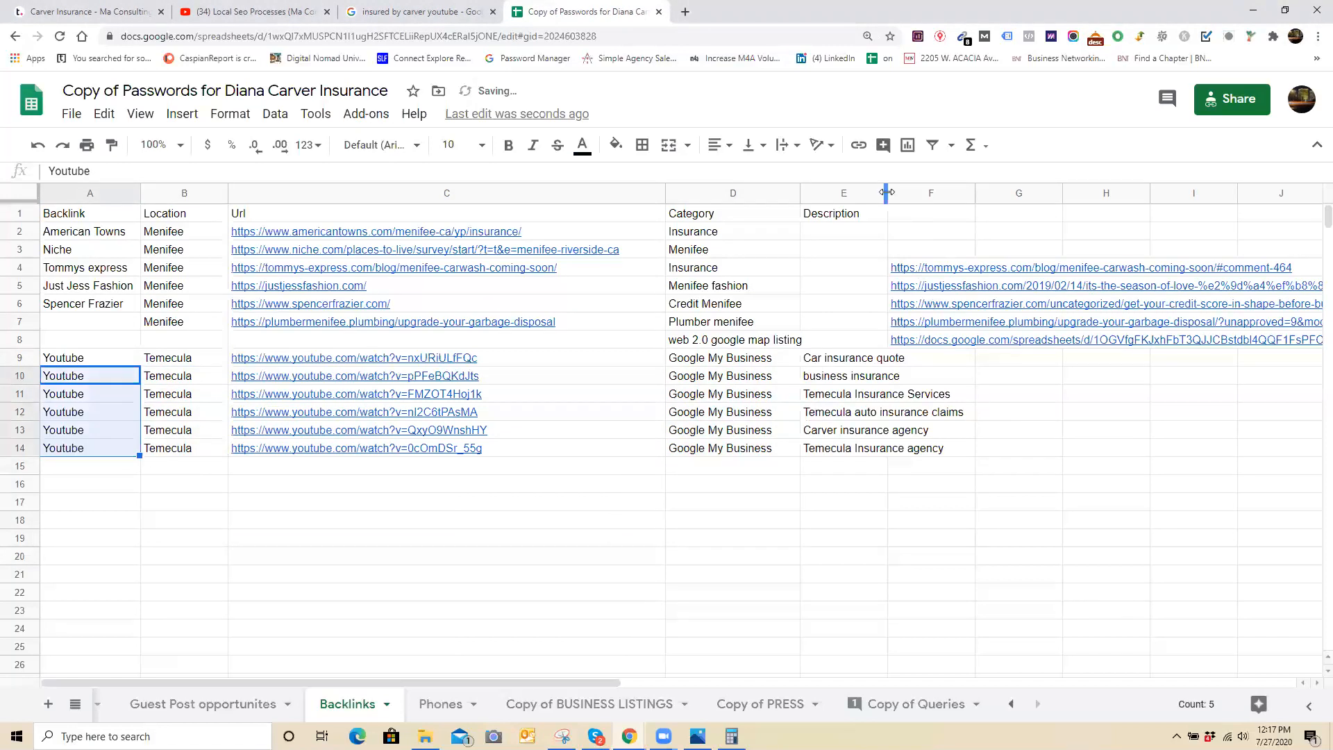
left_click_drag(967, 249, 976, 305)
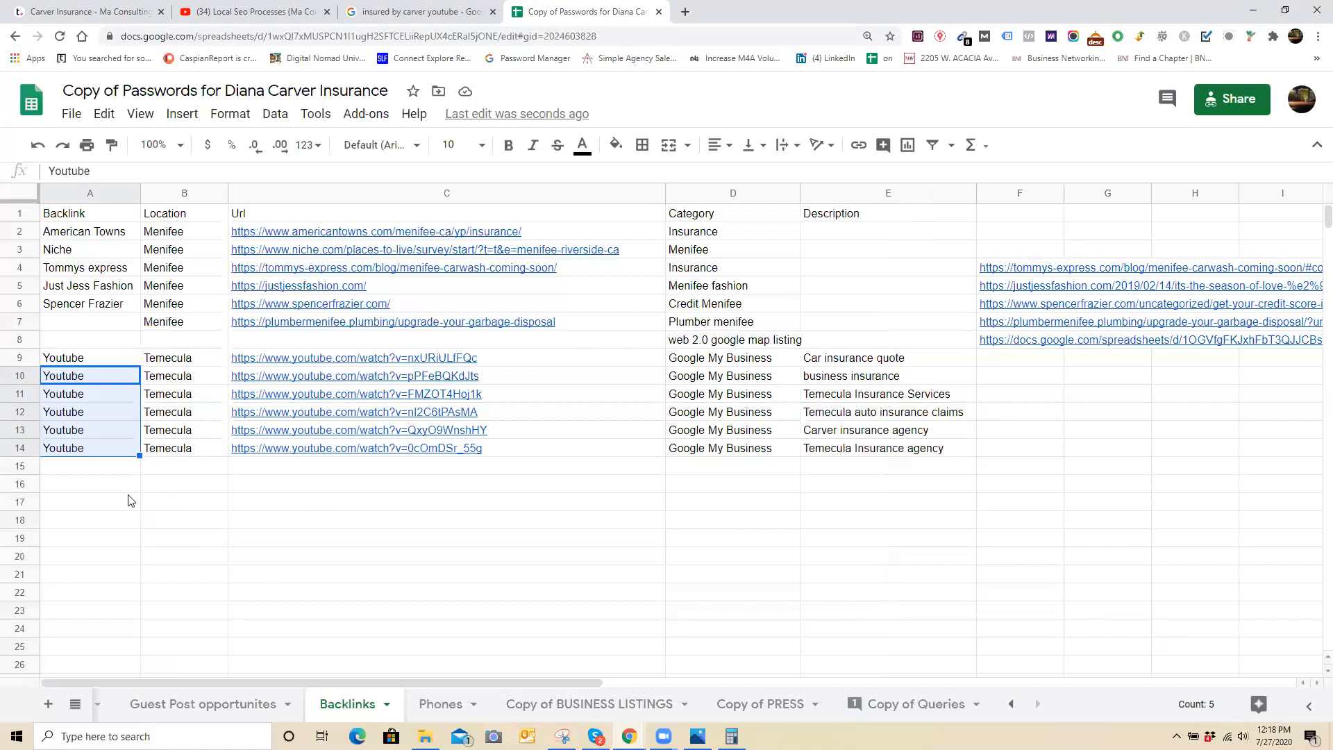
left_click(115, 471)
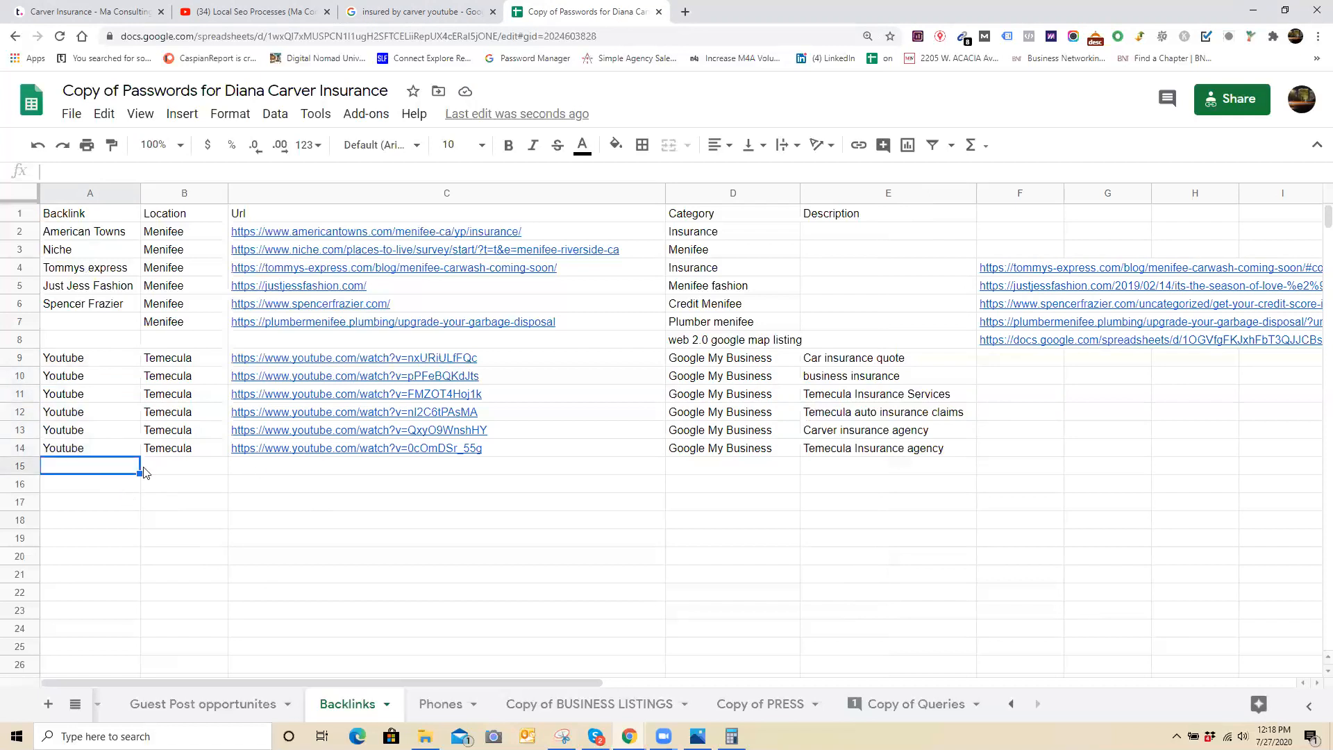
left_click(173, 465)
type("Temecula")
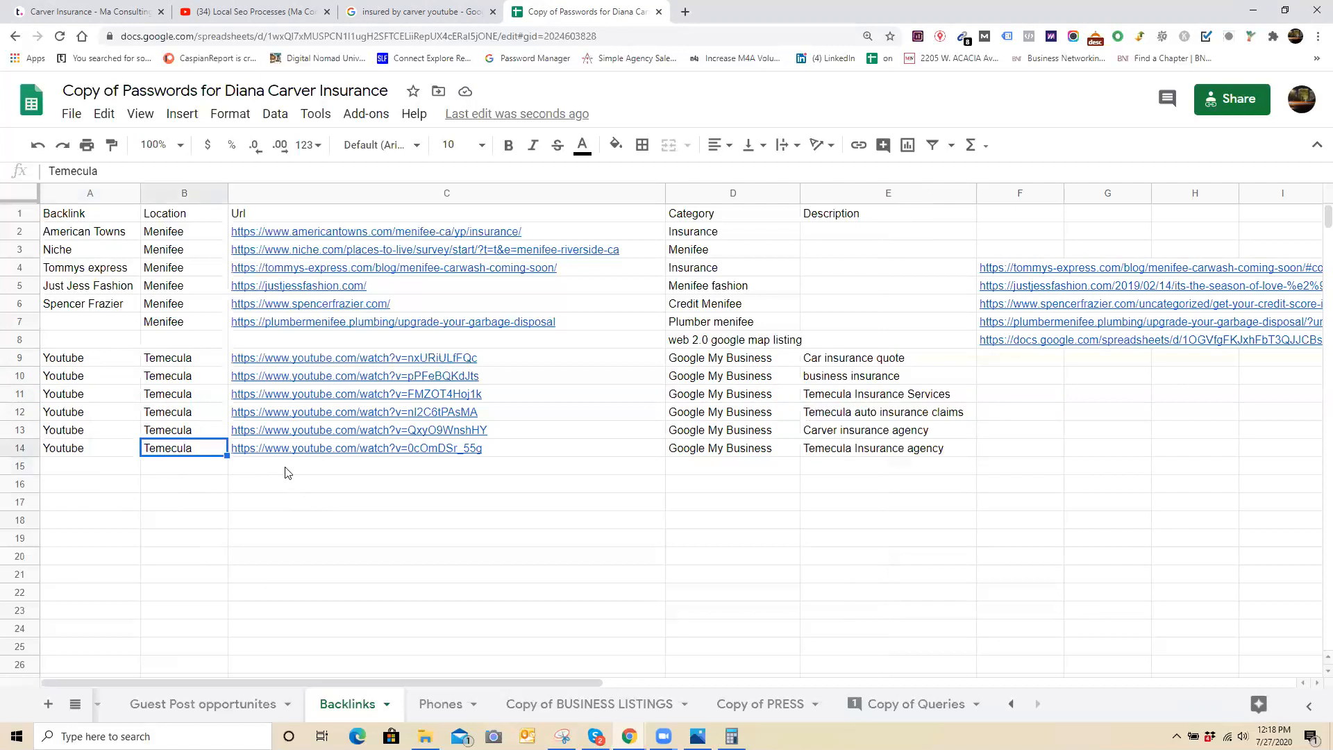
- In the Teamwork task description, insert "(that are in the google notebook called backlinks" after "youtube videos" in the instructions
left_click(286, 472)
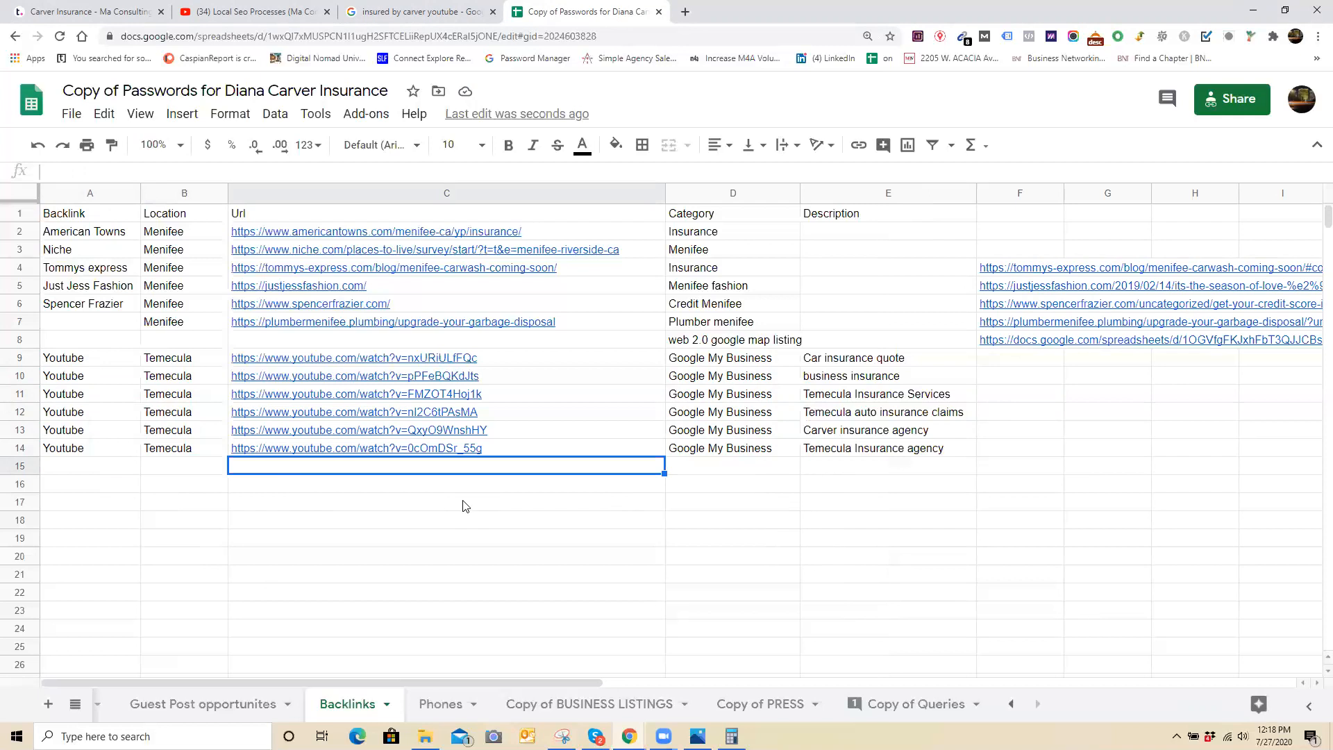
left_click(62, 7)
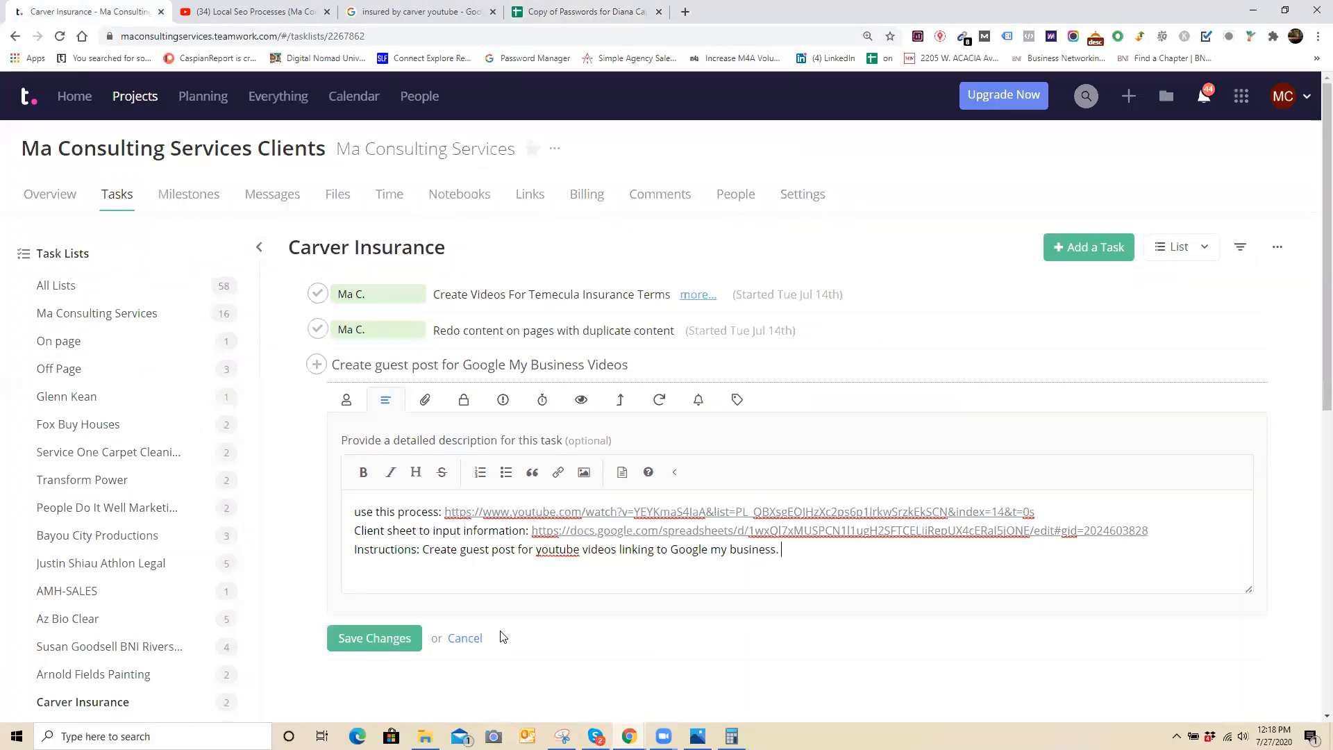
left_click(620, 549)
type("that are in the ")
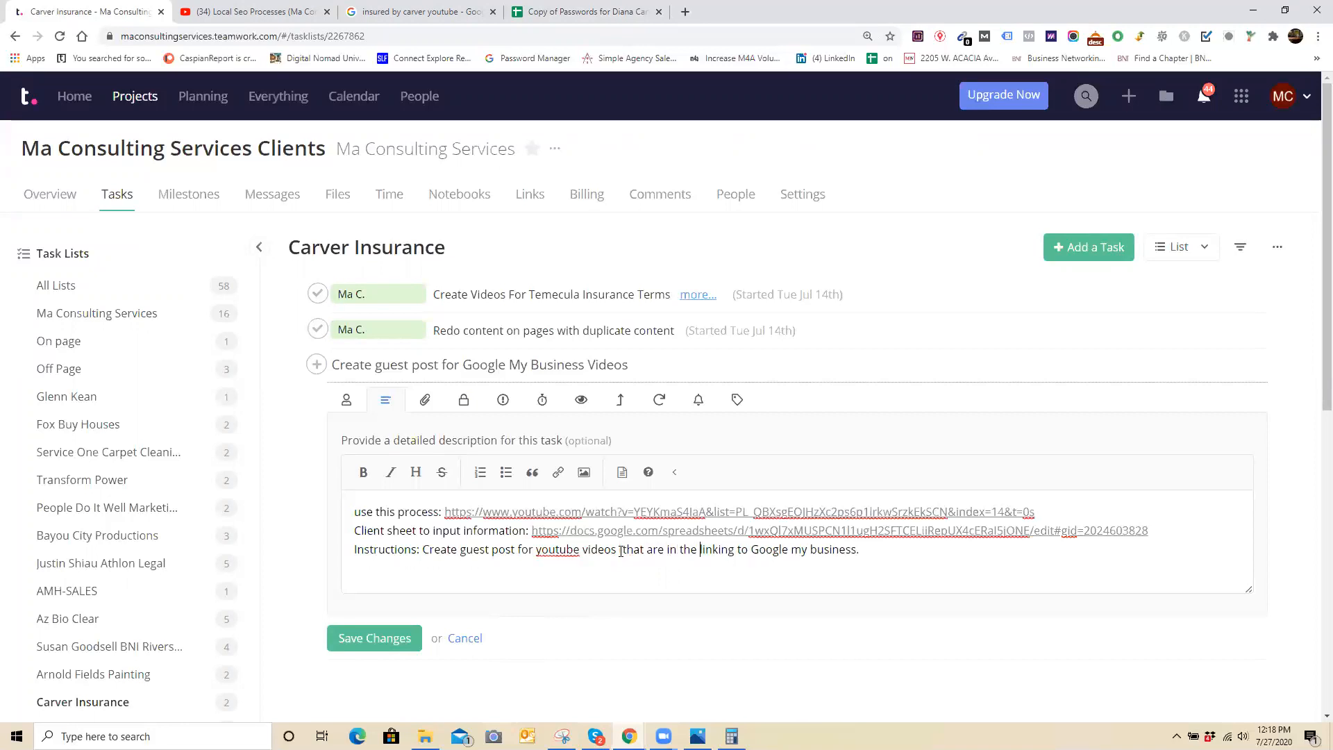
type("google notebo")
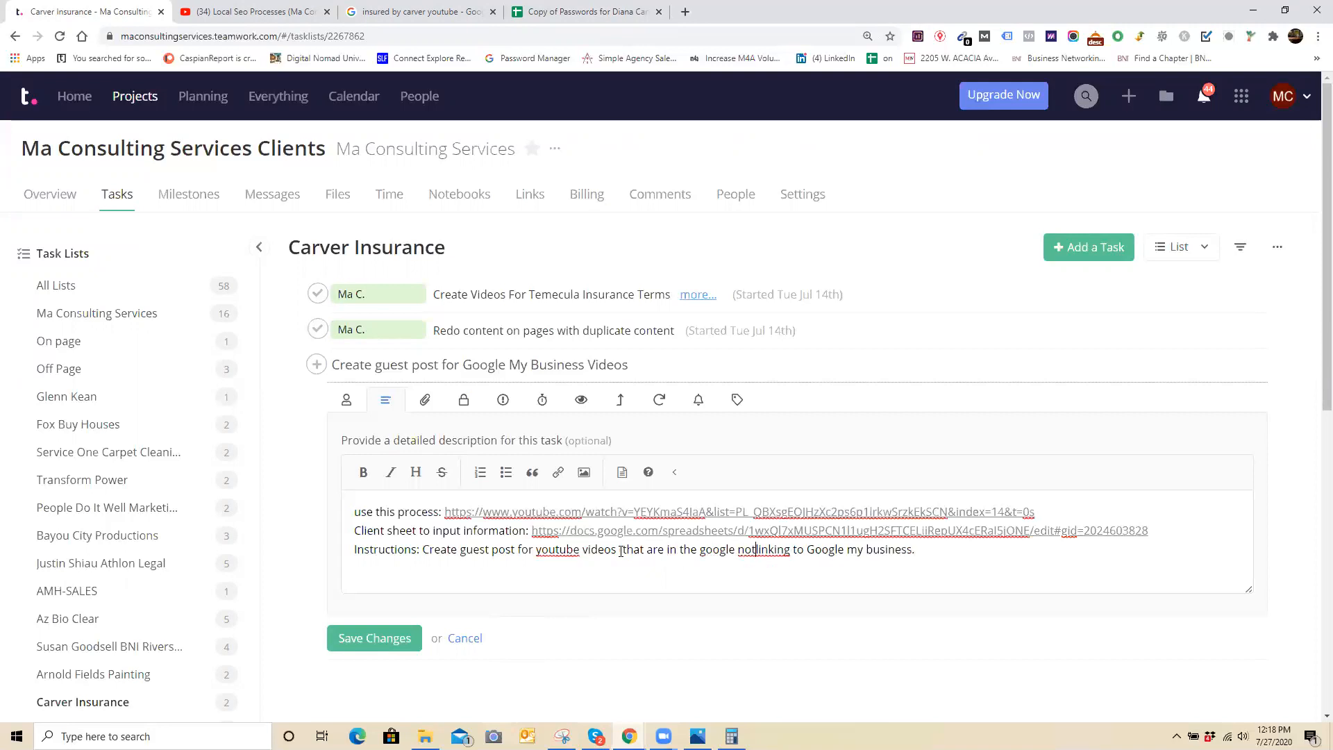
type("ok called")
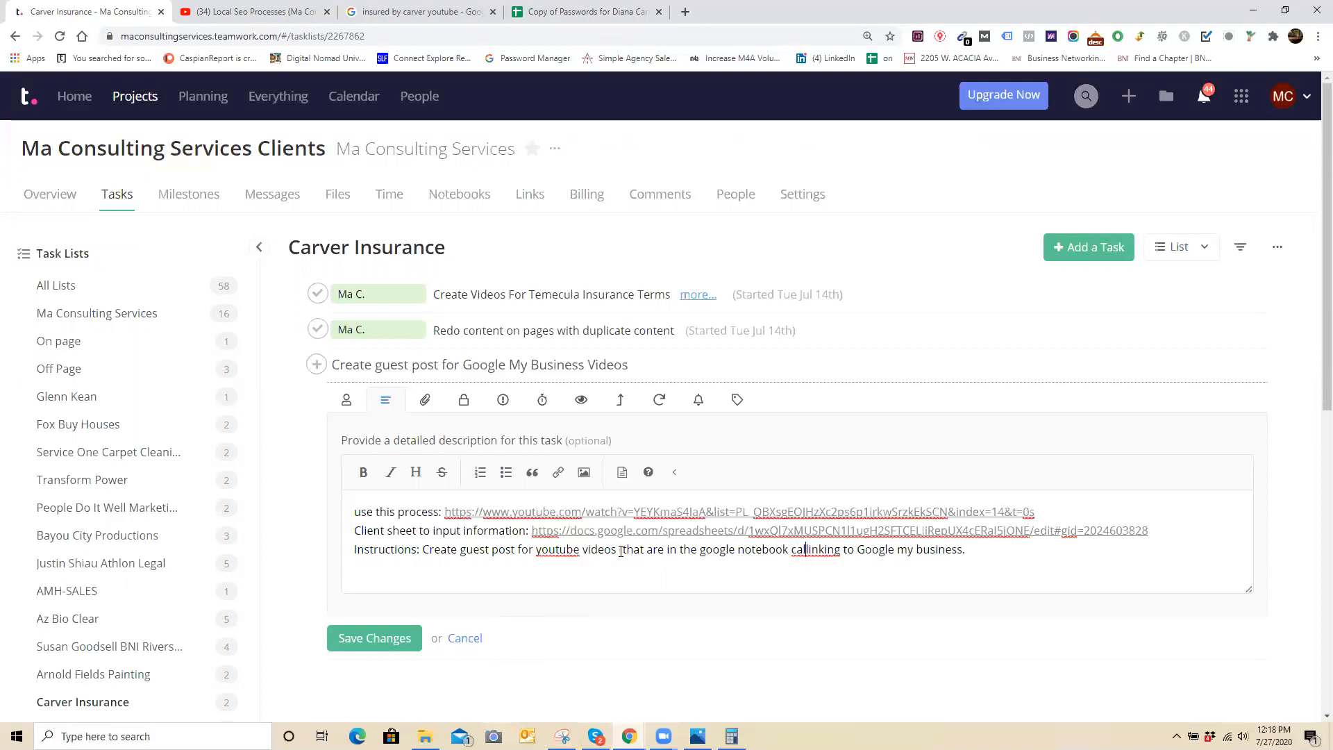
type(" backlinks l")
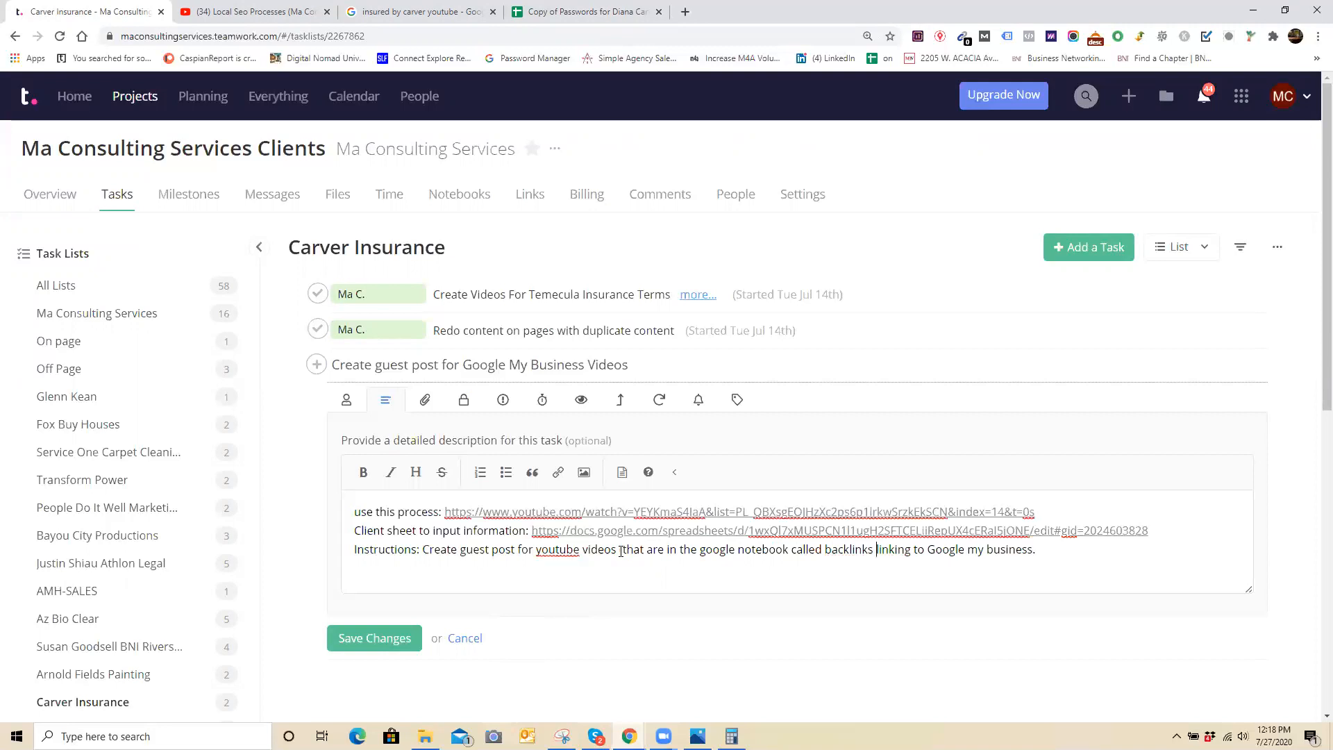
- Replace "linking to Google my business." with ".) Create a guest post linking to the 6 videos listed." and return to the Backlinks sheet
left_click_drag(1040, 551, 872, 555)
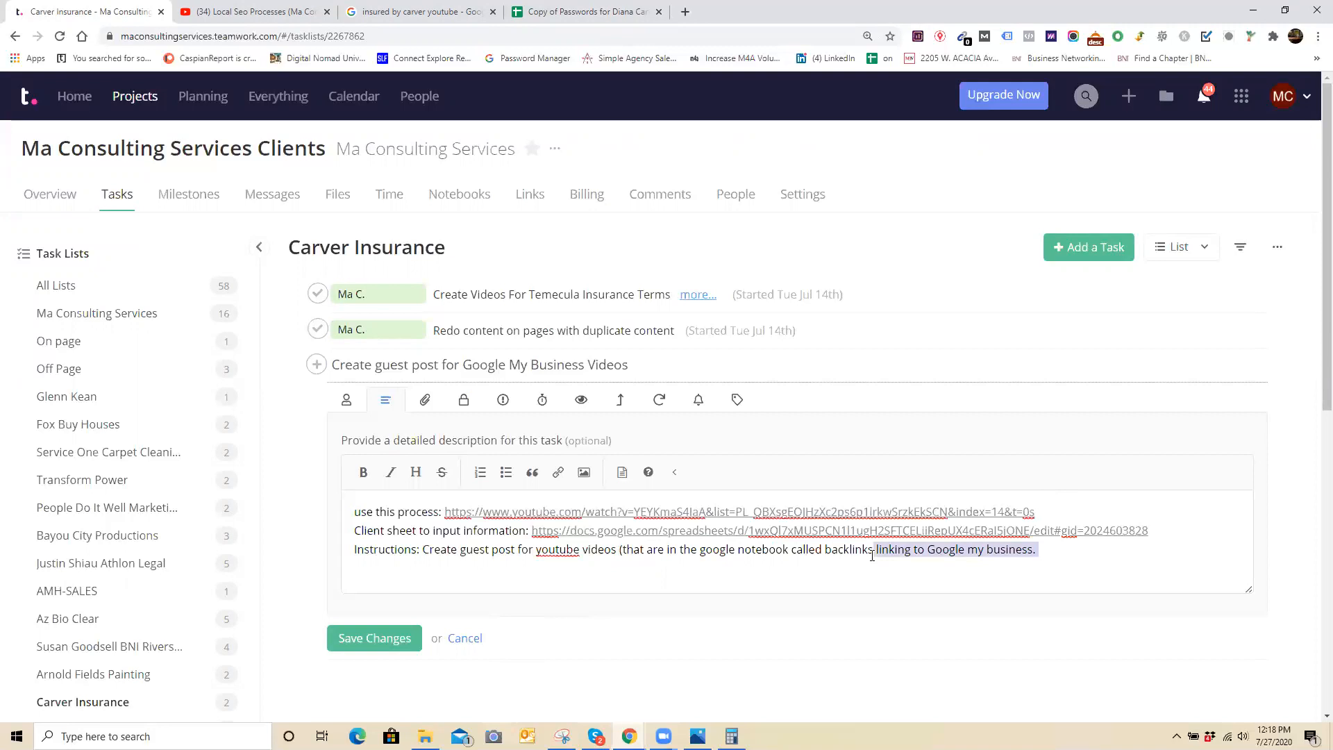
key("BackSpace")
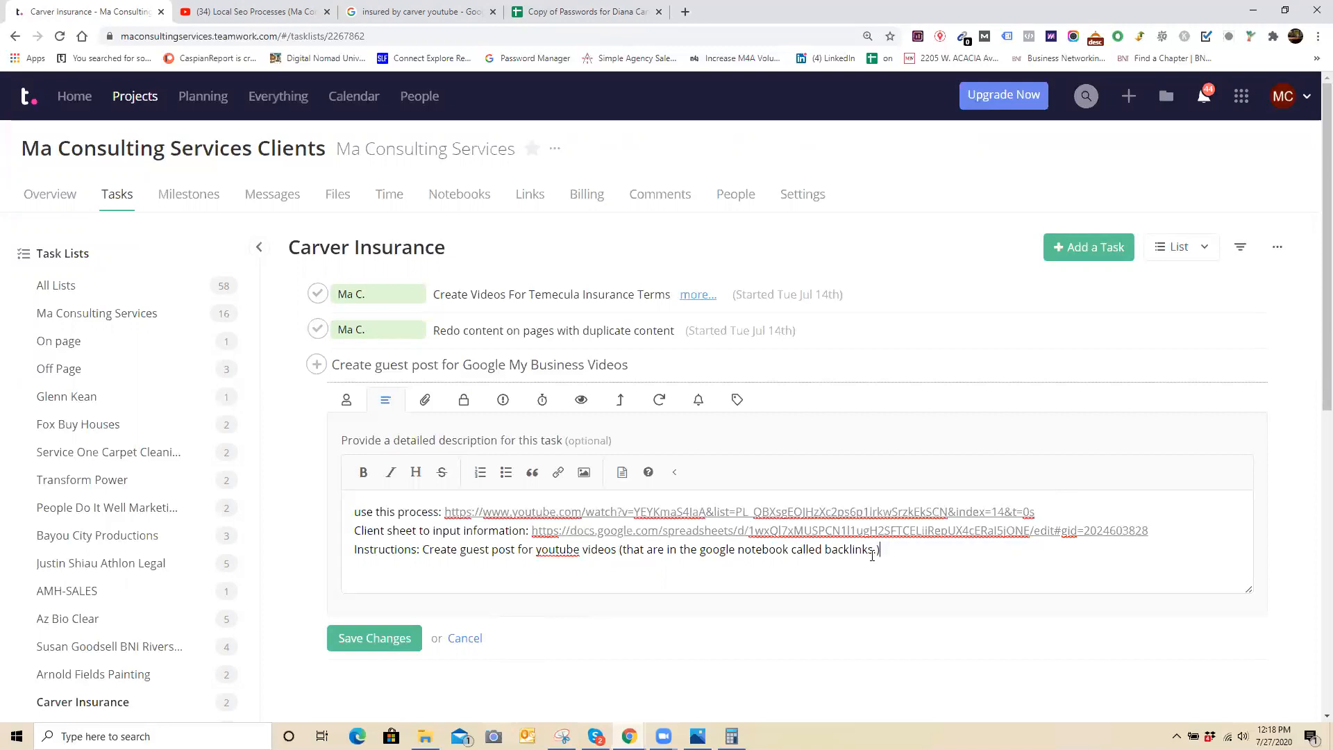
type(") Create a")
type("guest post linking to the")
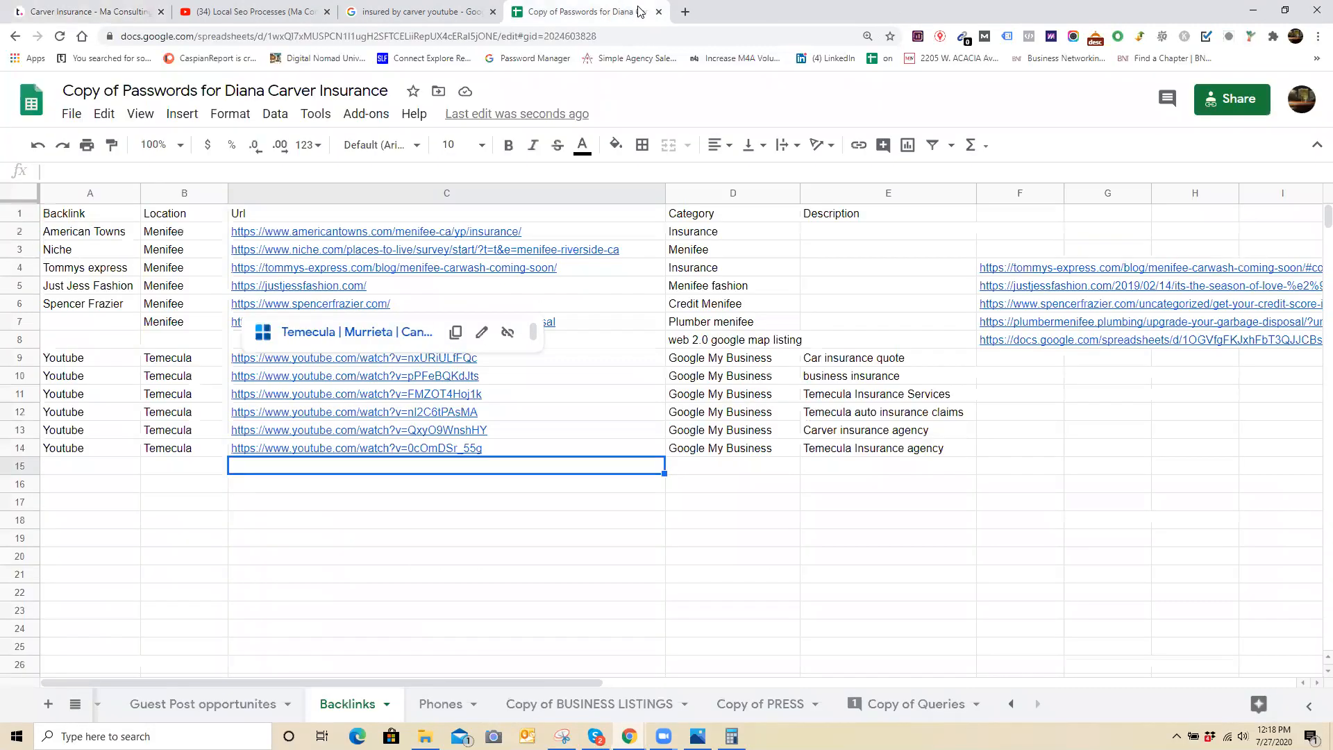
left_click(639, 11)
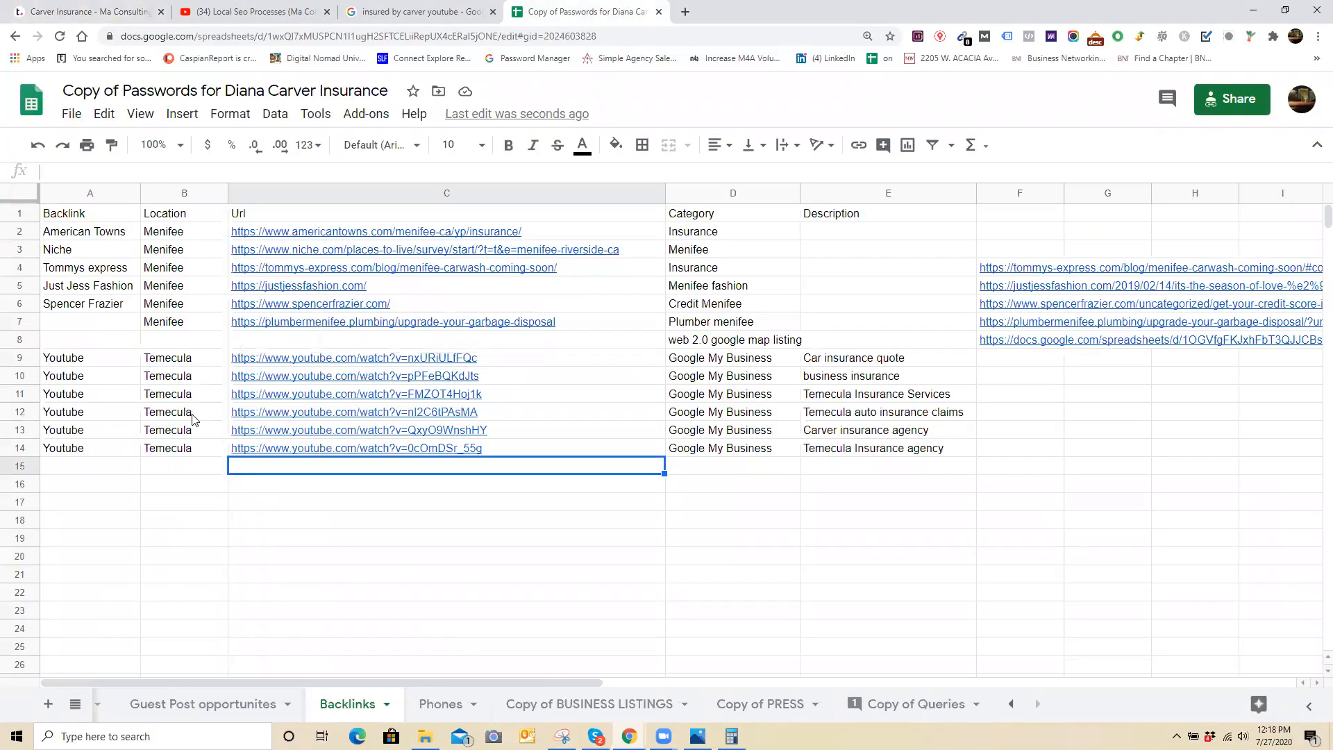
left_click(142, 8)
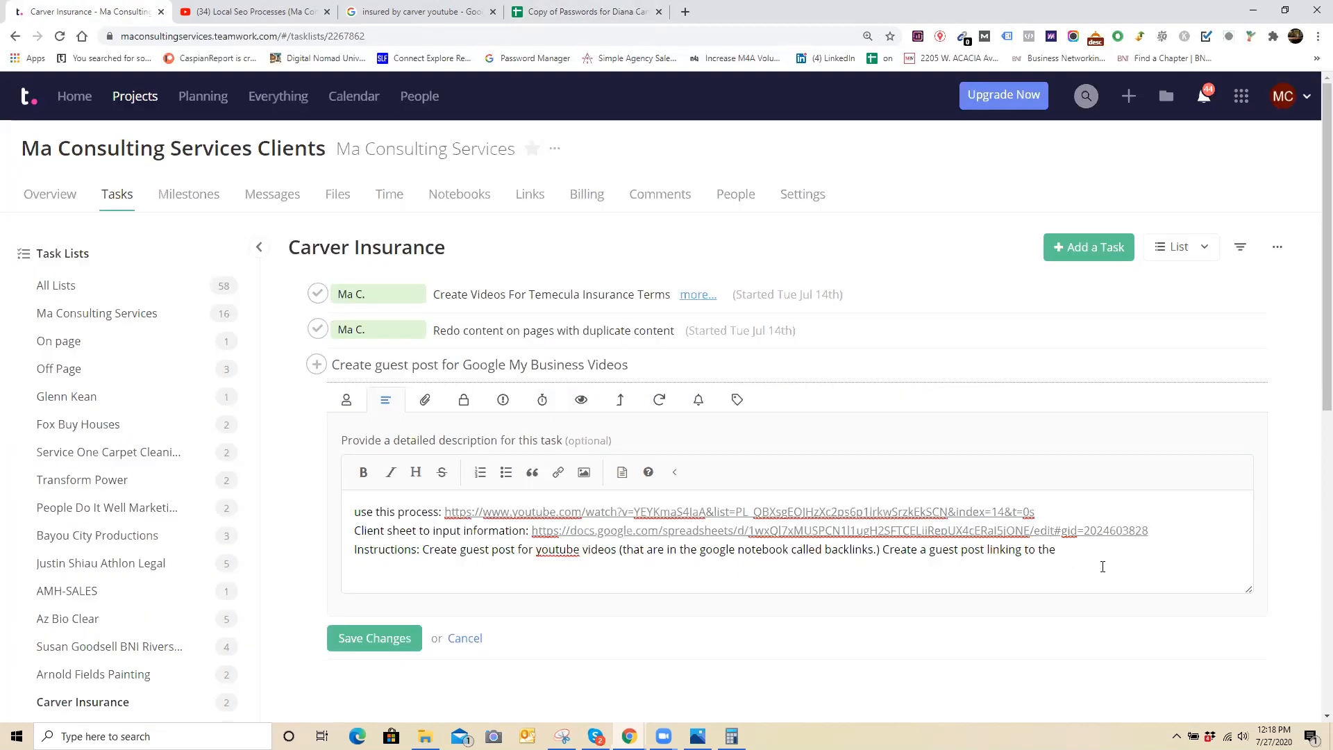
type("6 videos listed")
left_click(587, 14)
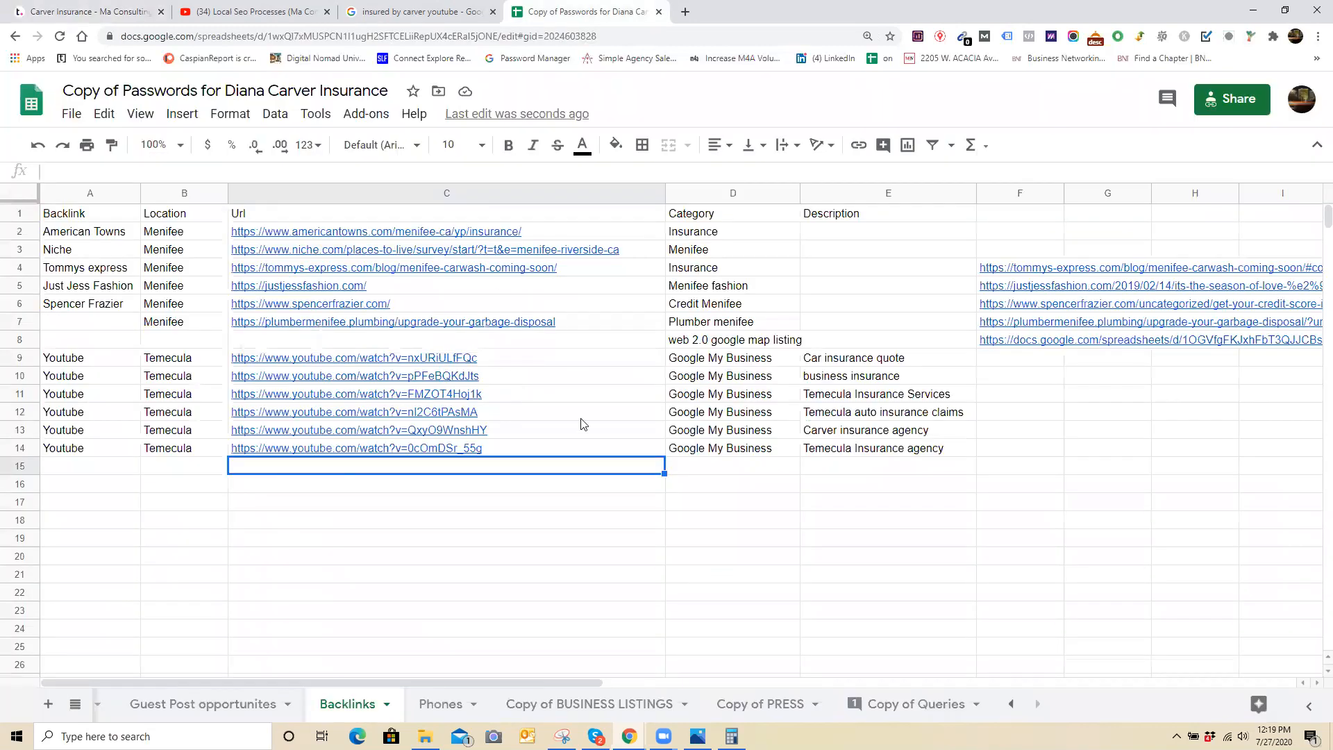
left_click(818, 358)
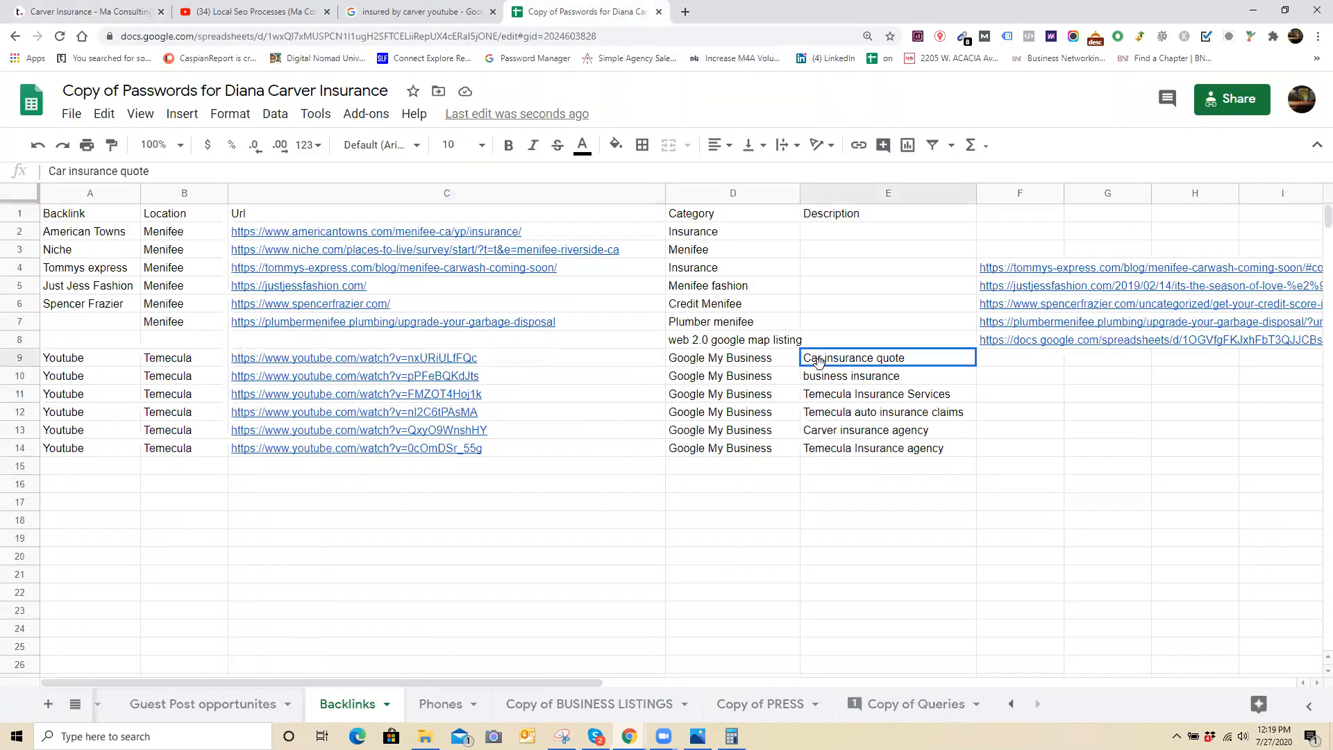
left_click(833, 448, "shift")
right_click(830, 451)
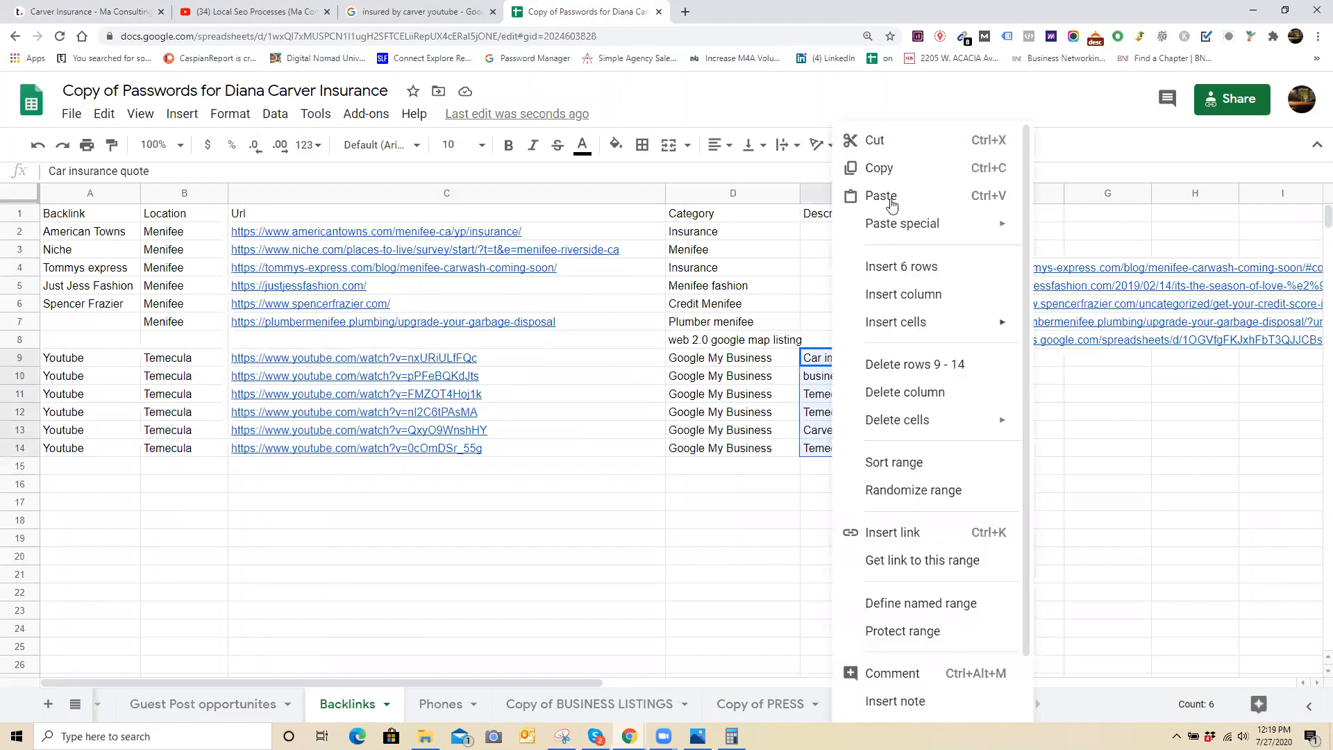
left_click(588, 519)
left_click_drag(539, 369, 540, 449)
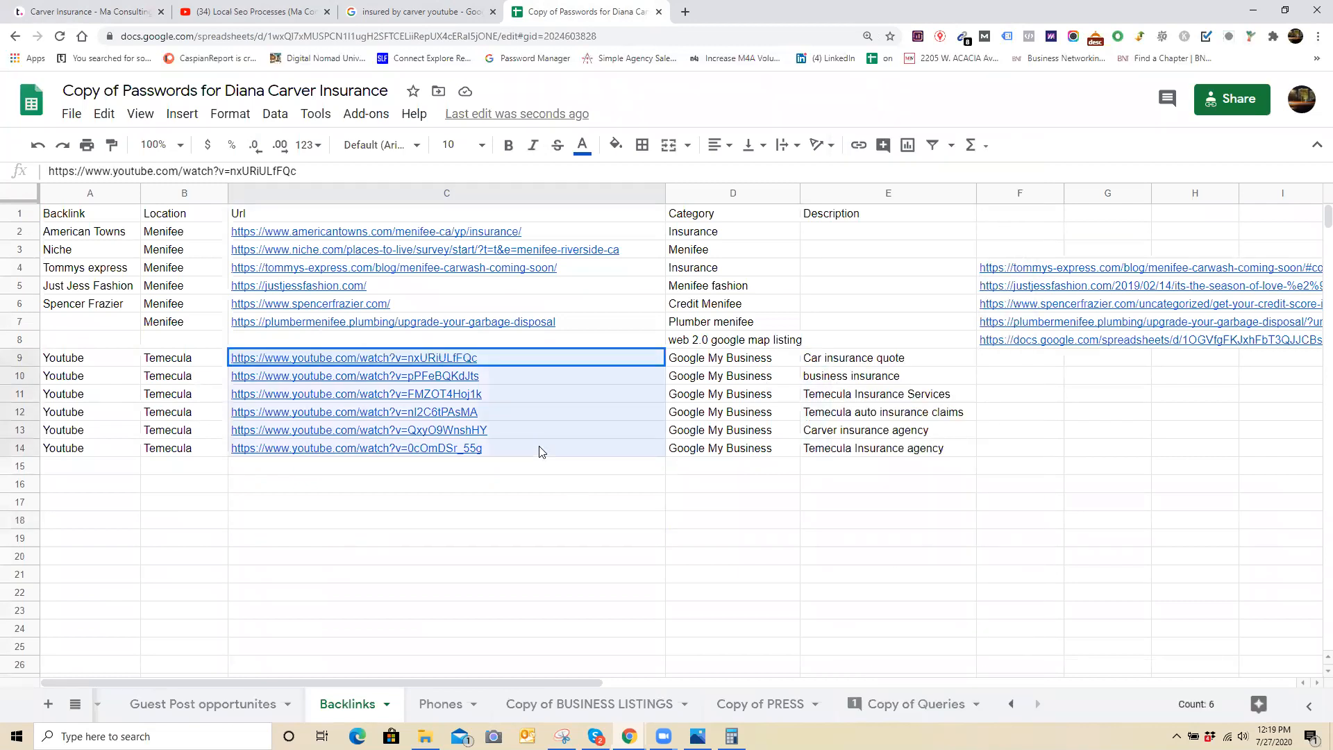
left_click(659, 484)
- Copy the six YouTube rows' URLs, categories and descriptions in C9:E14
left_click_drag(599, 361, 872, 451)
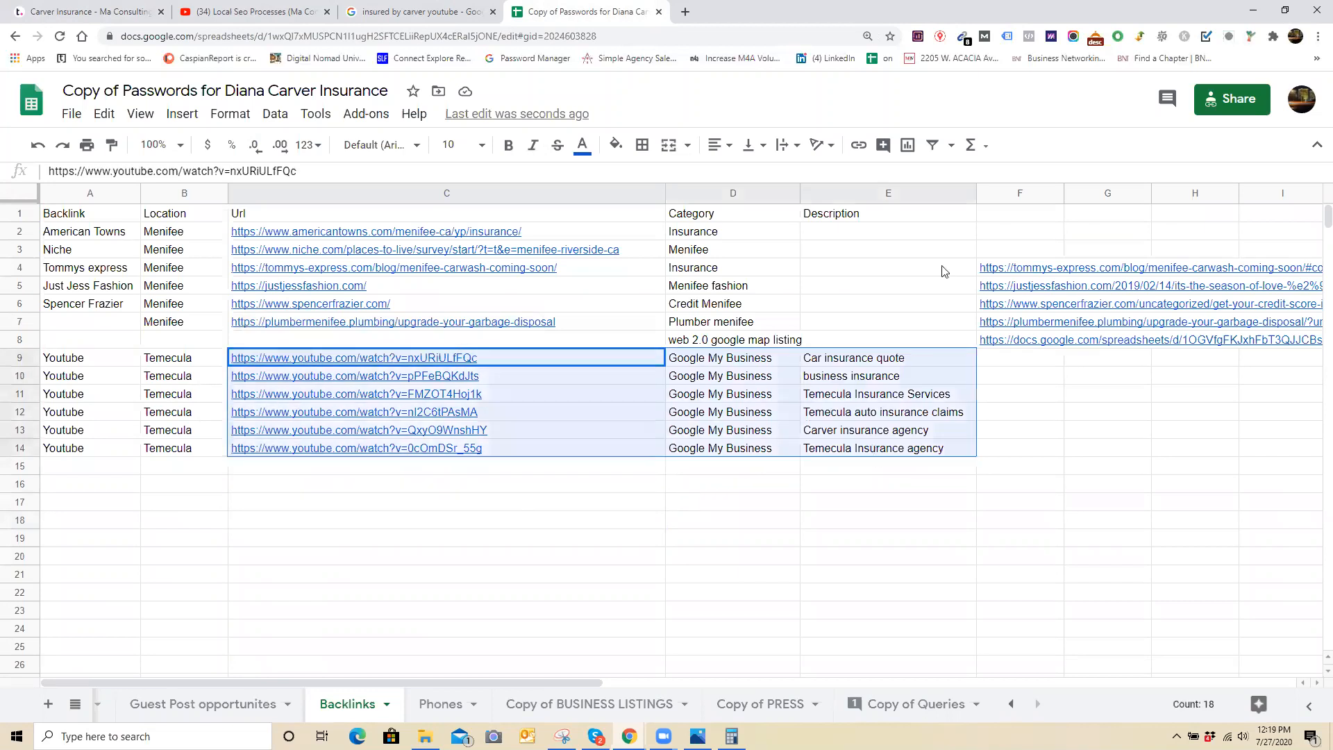
right_click(872, 437)
left_click(916, 168)
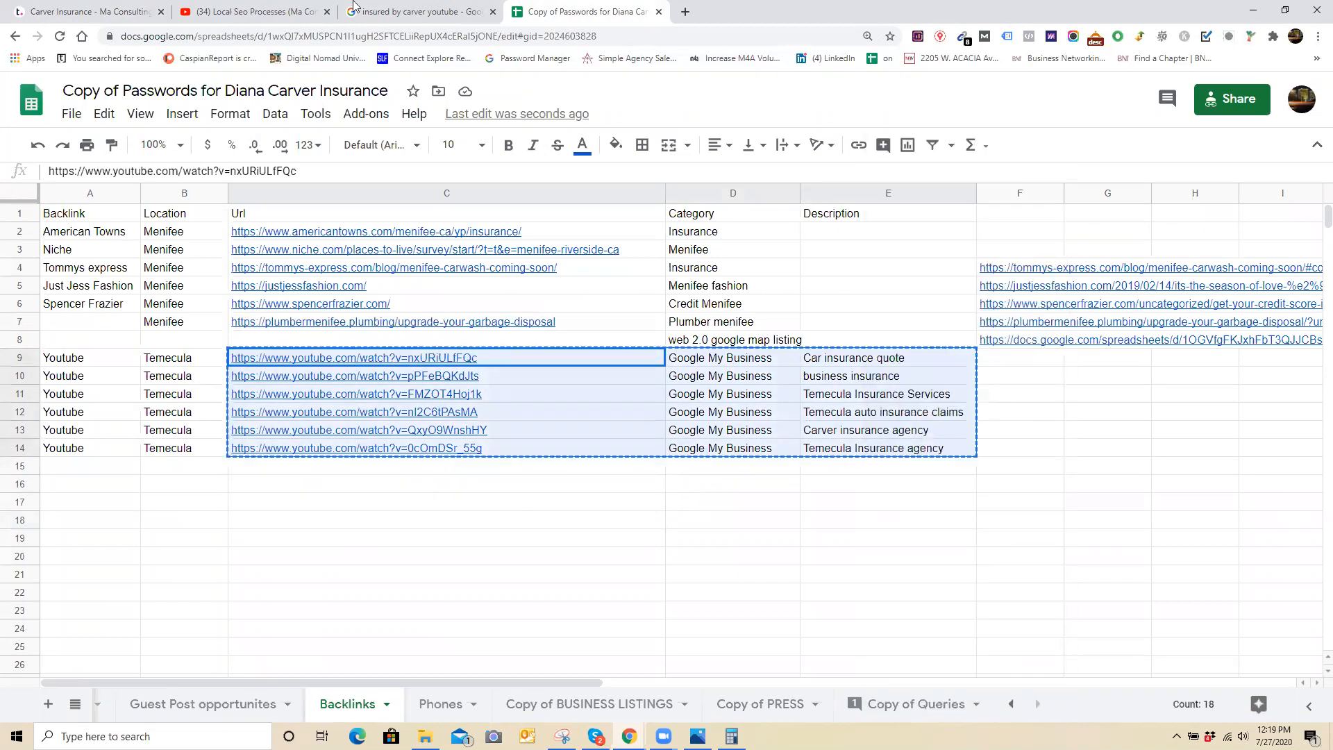
- Back in the Teamwork task description, end the instructions with "listed below" and paste the copied video rows on the line underneath
left_click(97, 10)
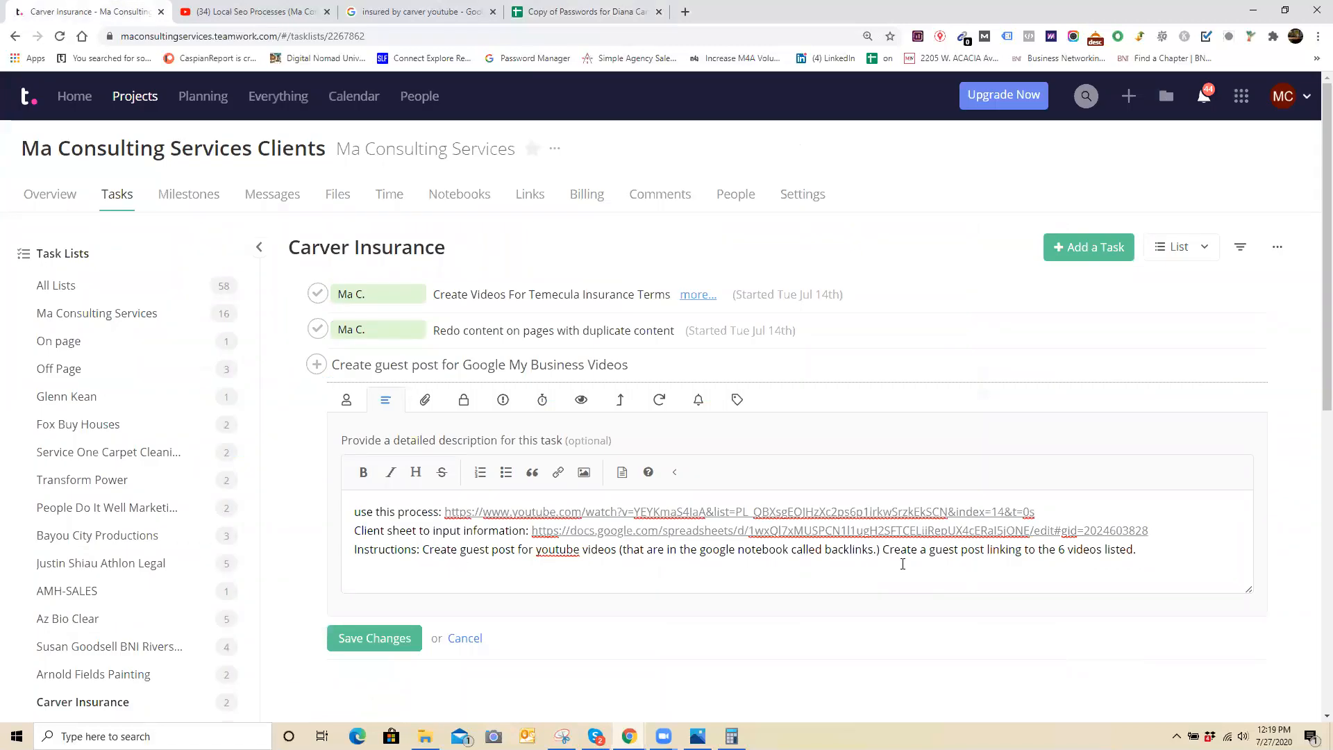
key("BackSpace")
type("below")
right_click(367, 575)
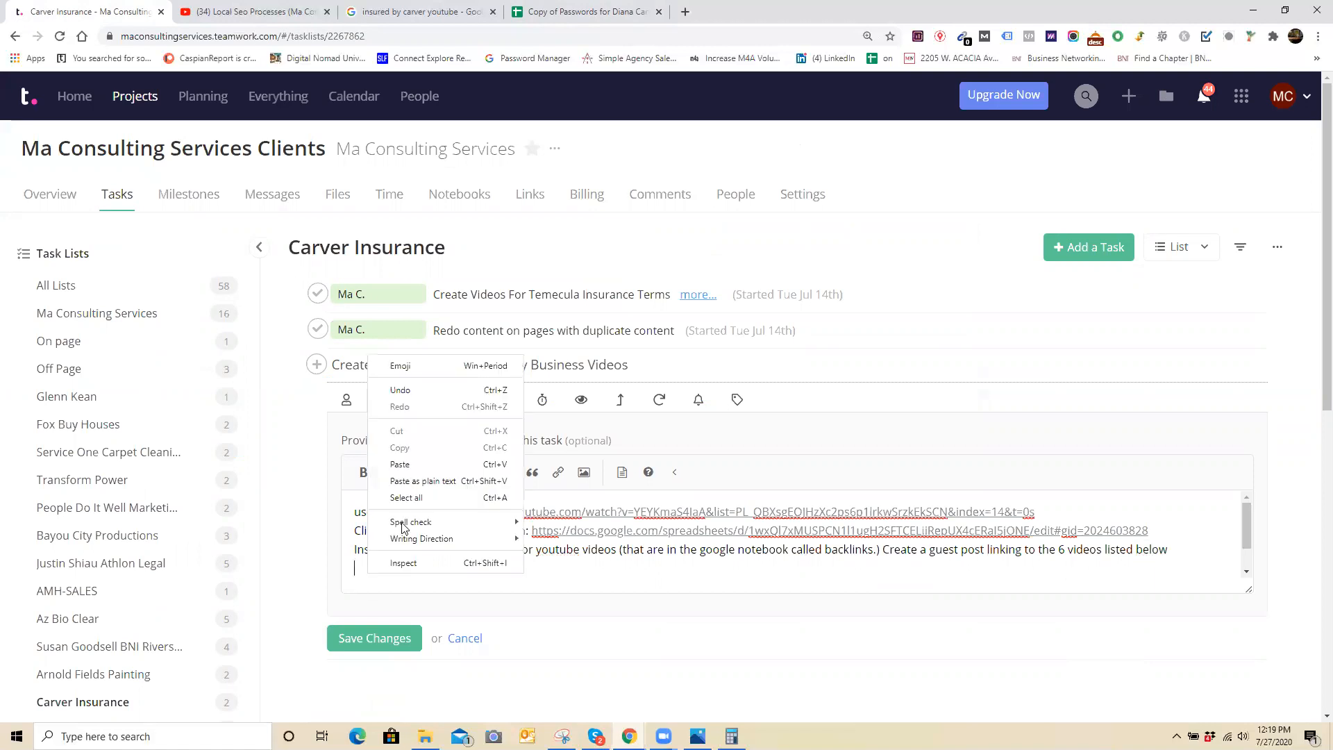
left_click(417, 463)
scroll(493, 532, "up", 2)
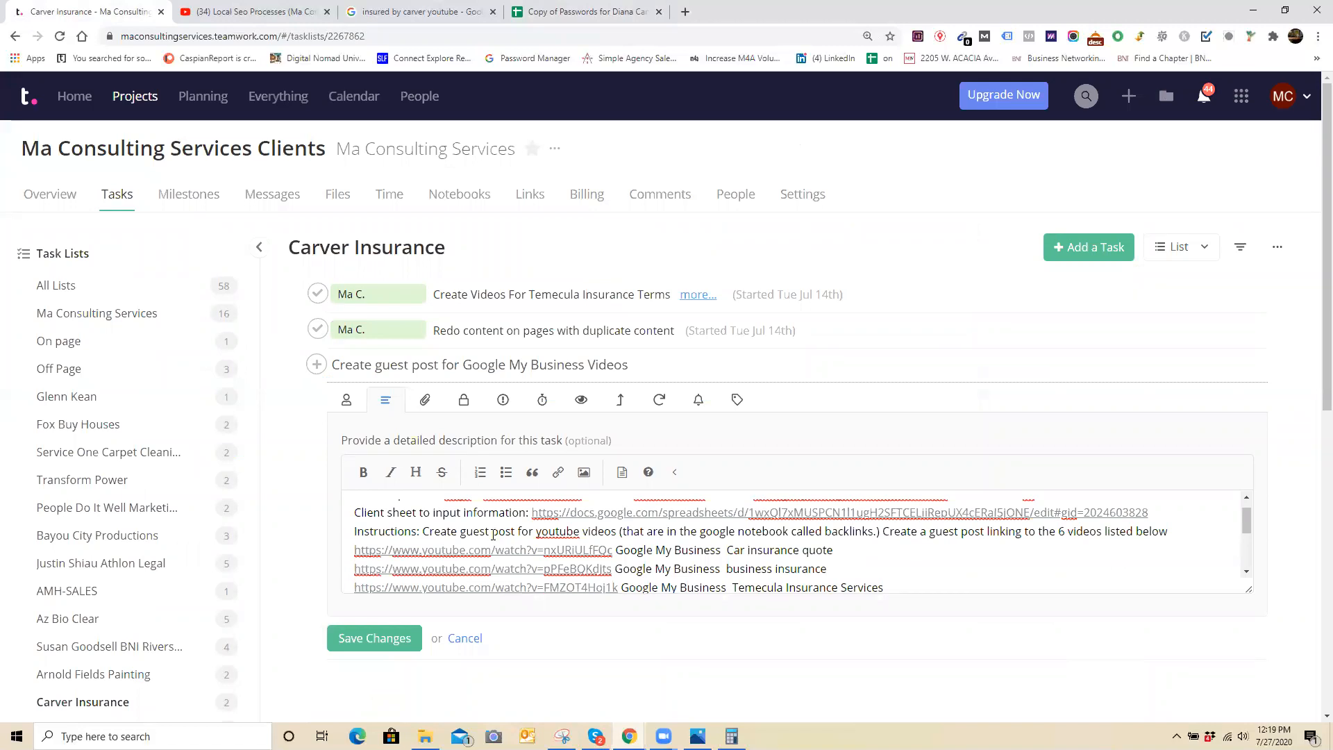
- In the client sheet line, add "after guest p" before the colon and replace "information" with "backlinks"
scroll(493, 534, "up", 1)
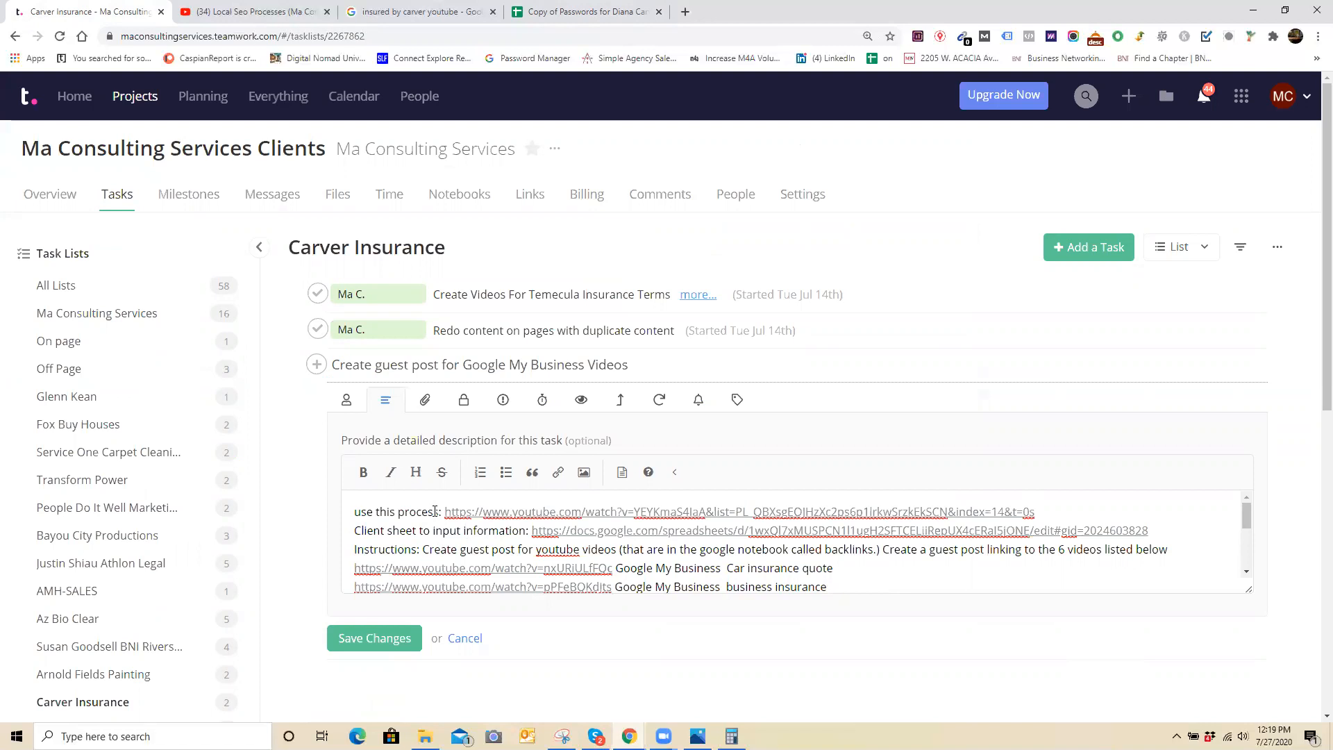
left_click(492, 511)
left_click(429, 531)
key("BackSpace")
type("after gues")
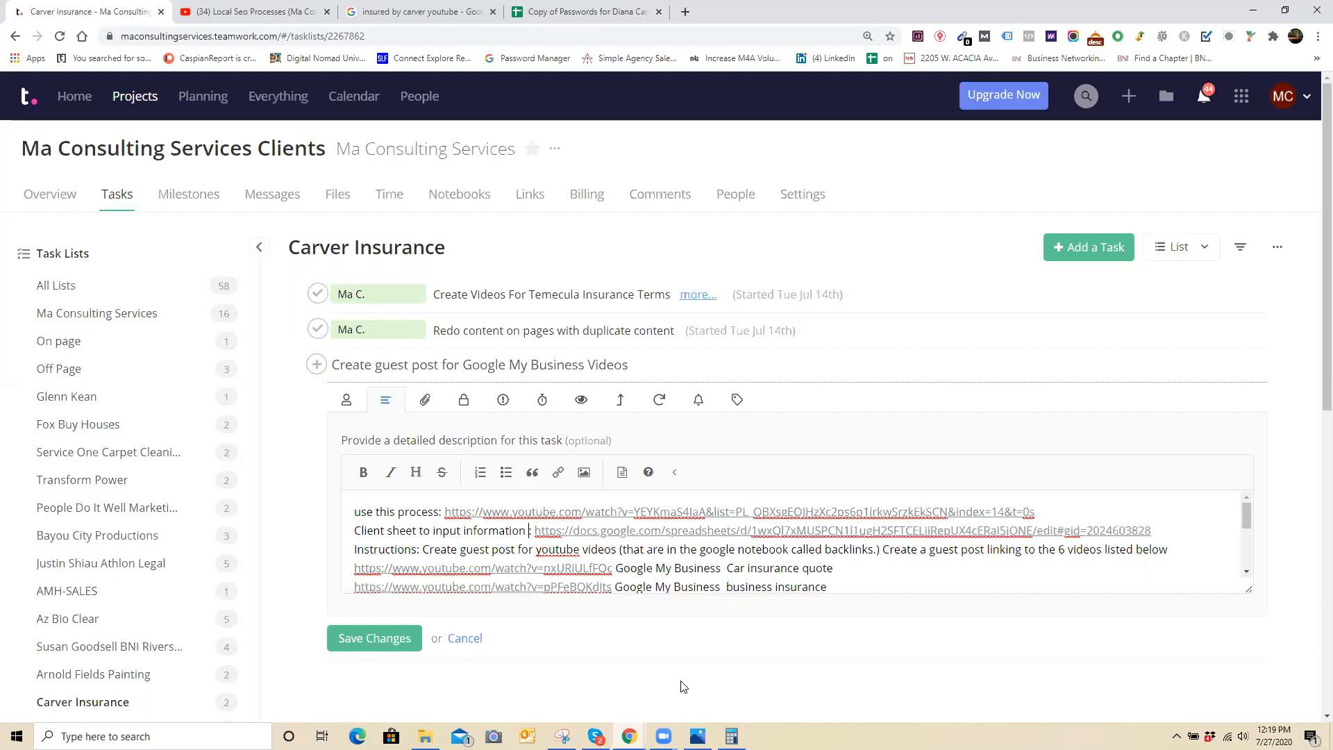
type("t p")
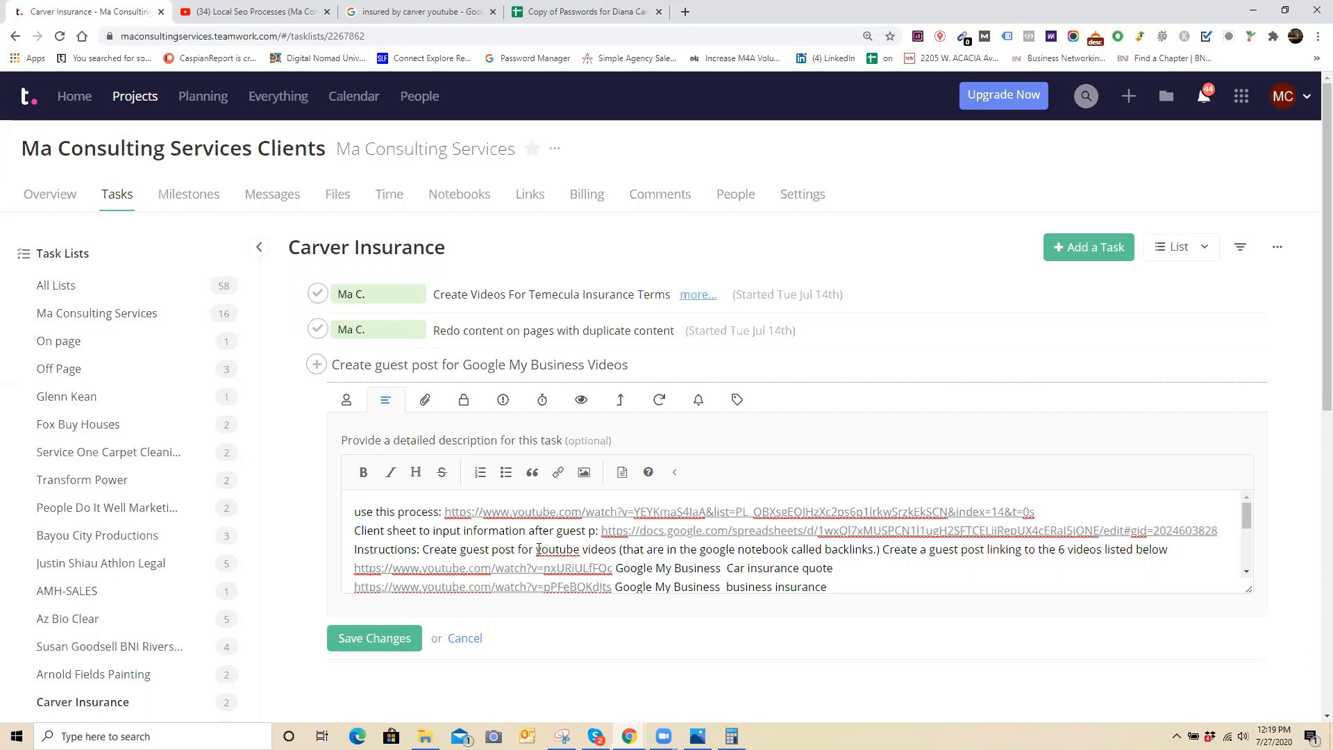
left_click(525, 530)
double_click(477, 532)
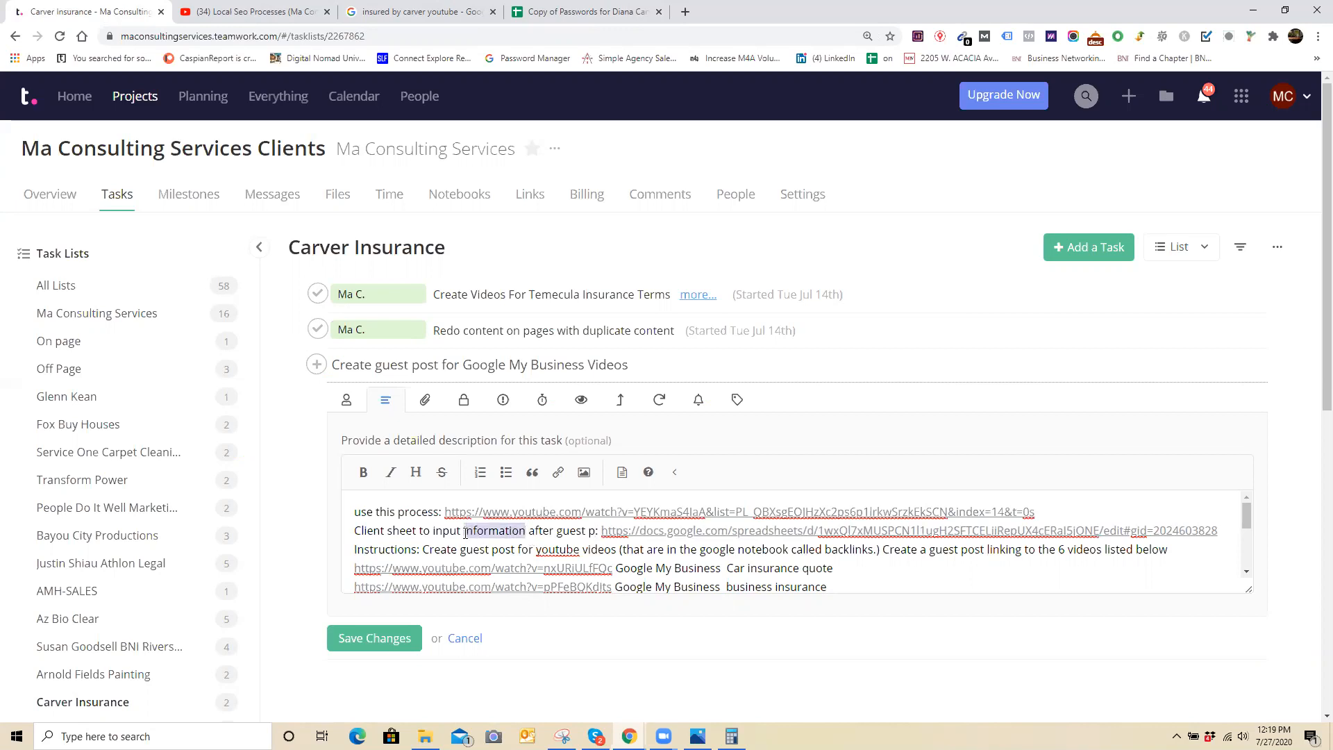
type("backlinks")
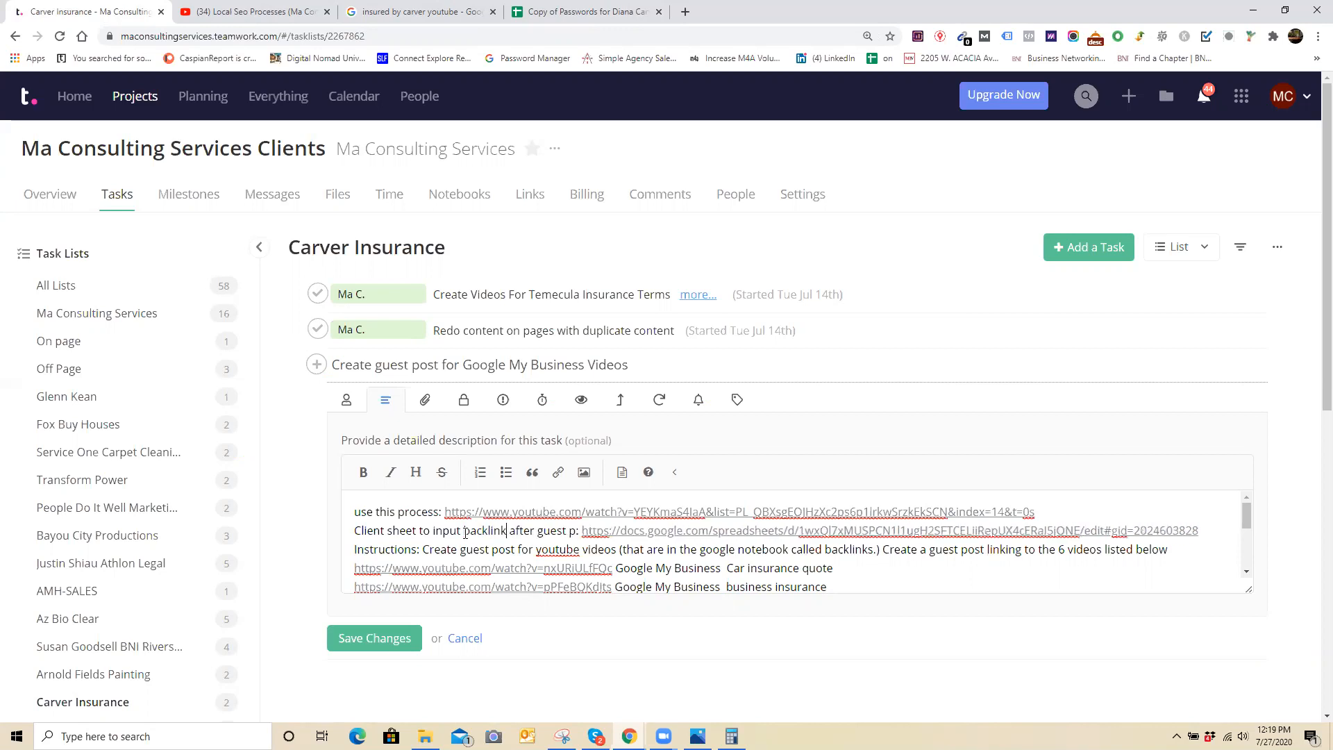
- Complete the client sheet line so it ends "after guest post has been created. (place in notebook called backlinks):"
left_click(580, 529)
type("ost has been")
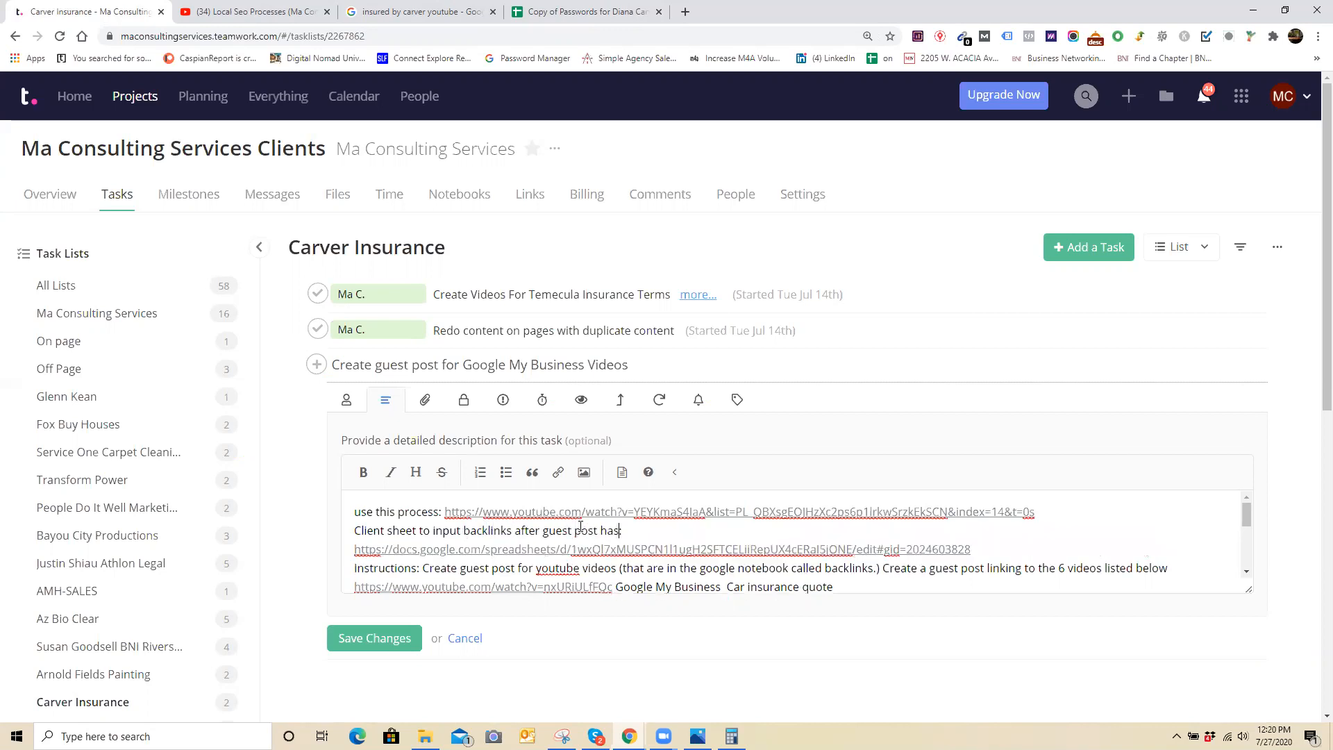
type(" created:")
key("BackSpace")
type(". (place in notebook c")
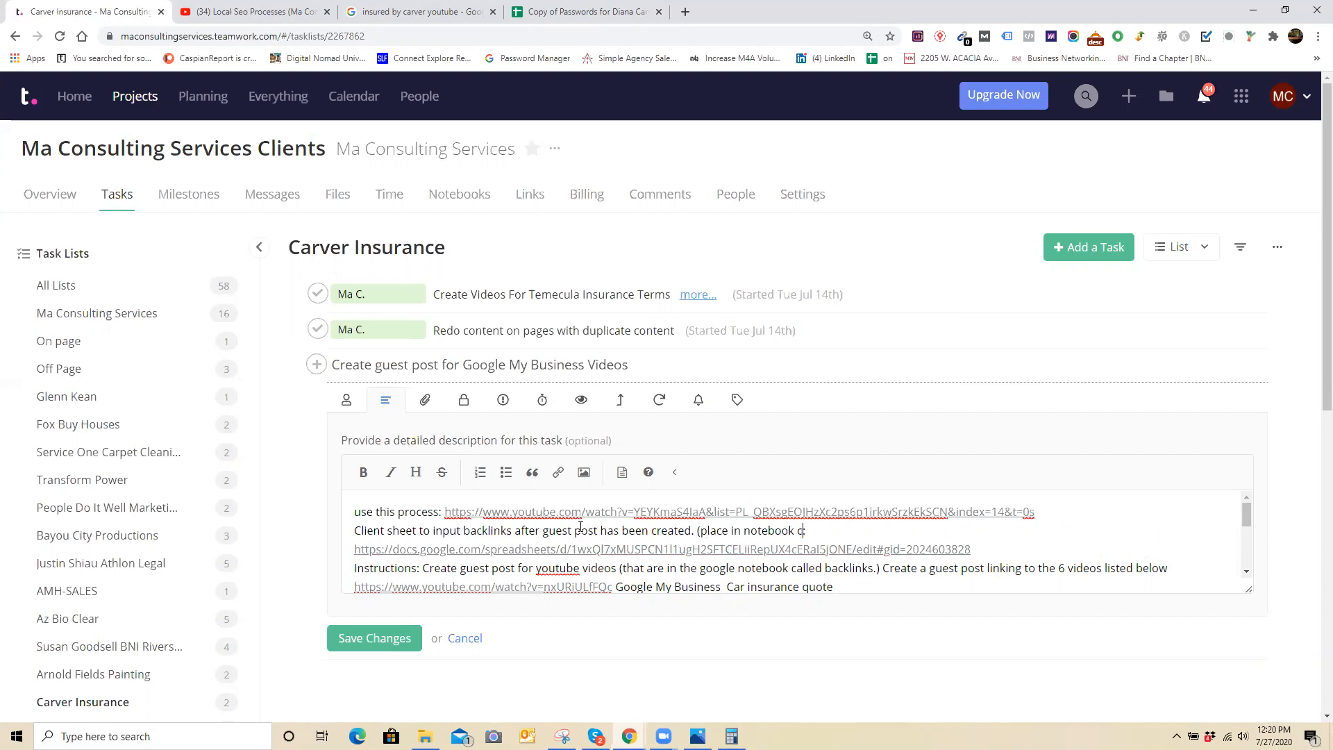
type("alled backlink")
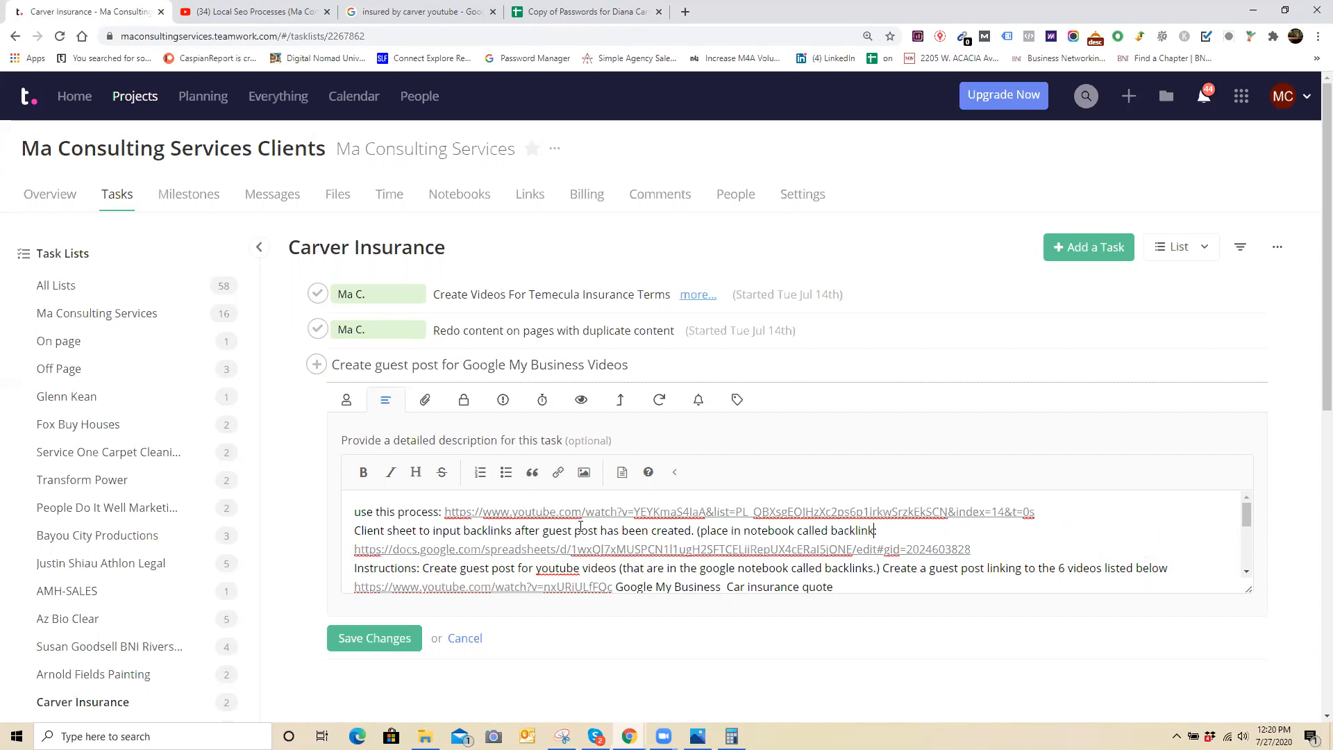
type("s)")
- Separate the process link, client sheet line and instructions with blank lines, and review the description through the last video link
scroll(357, 530, "down", 1)
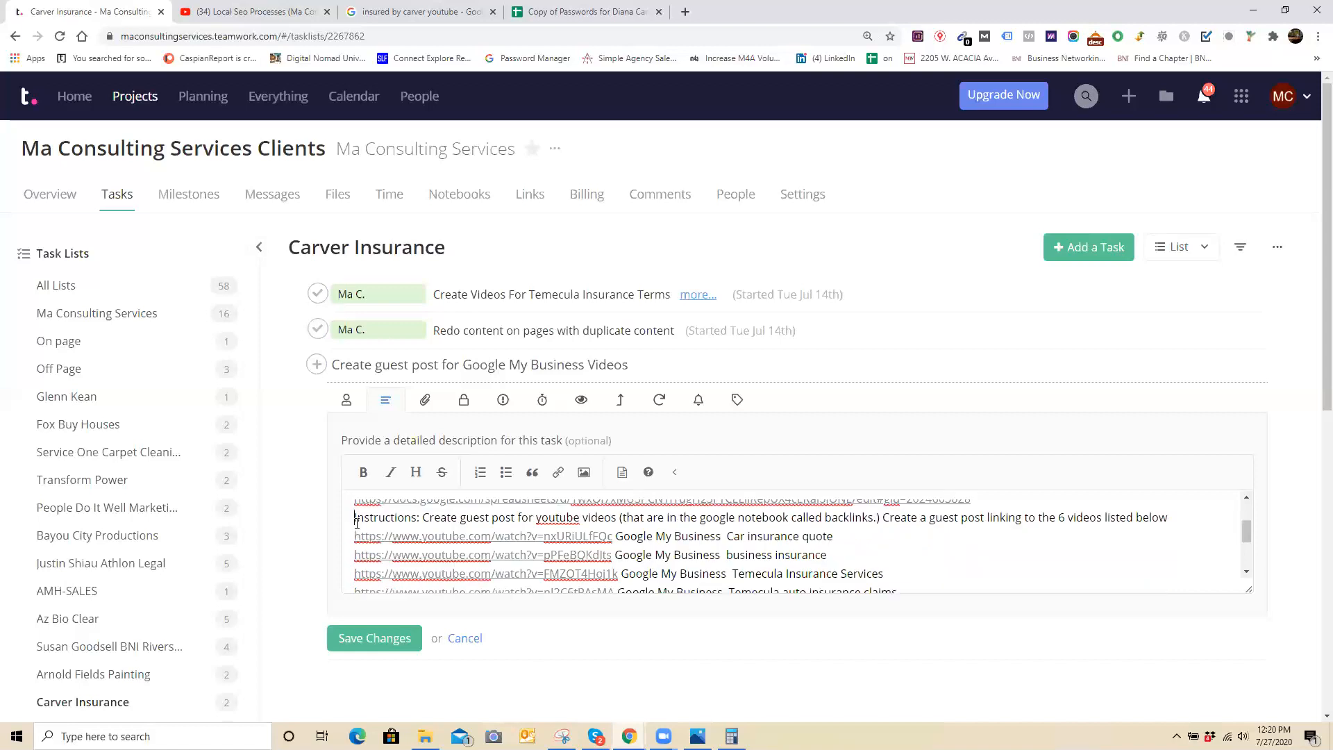
scroll(357, 525, "up", 2)
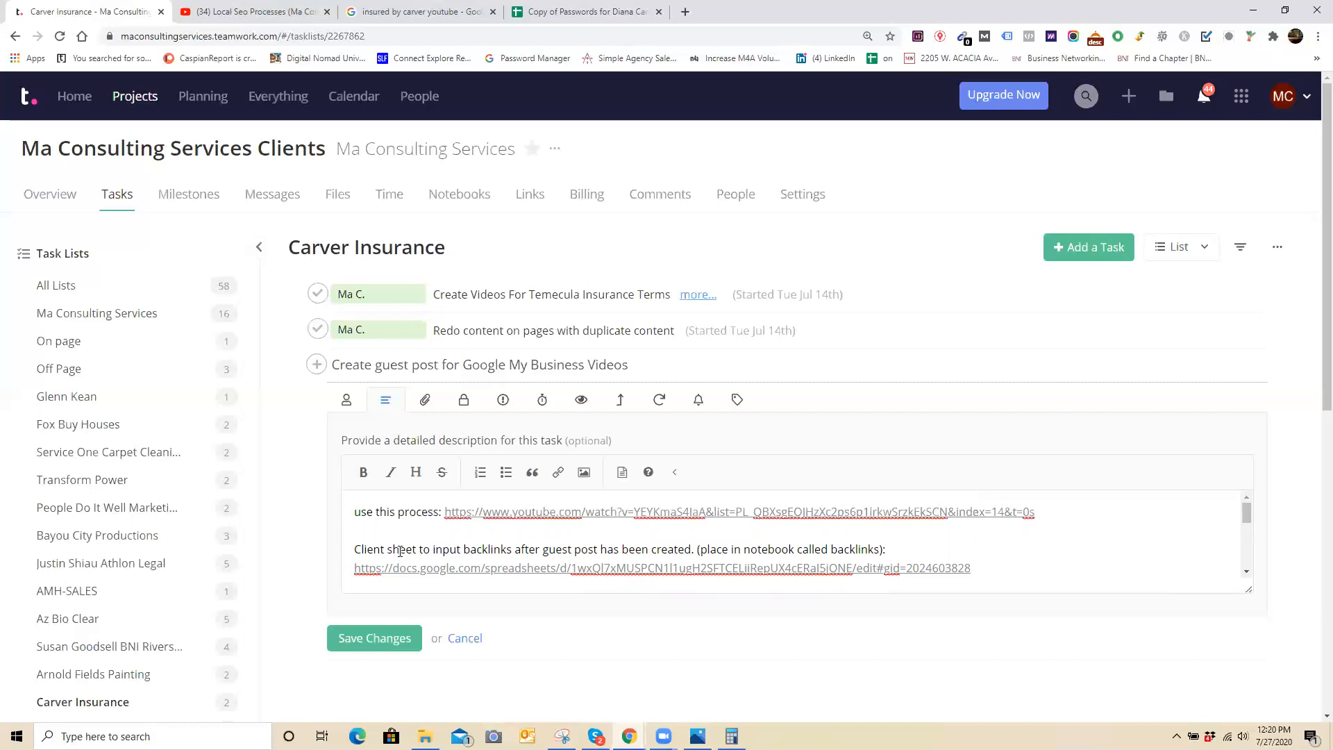
scroll(400, 550, "down", 2)
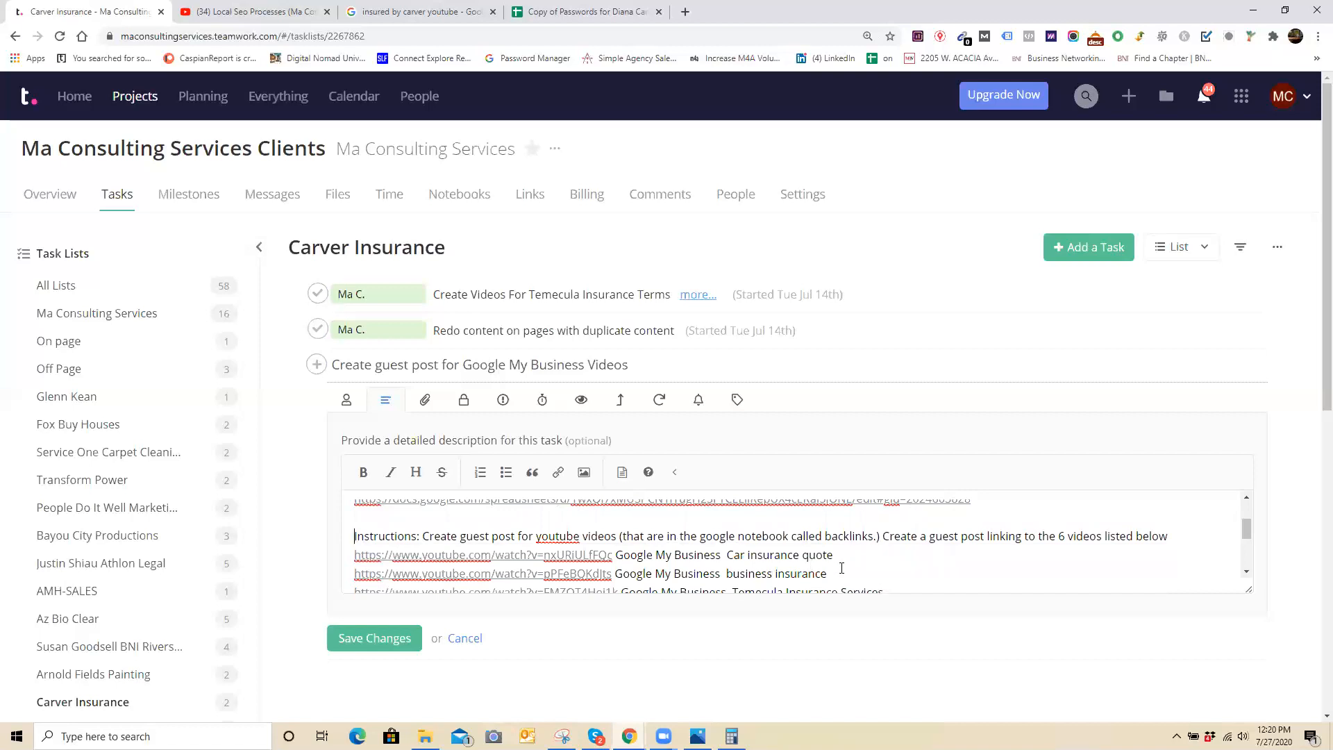
scroll(842, 560, "up", 2)
scroll(841, 563, "down", 5)
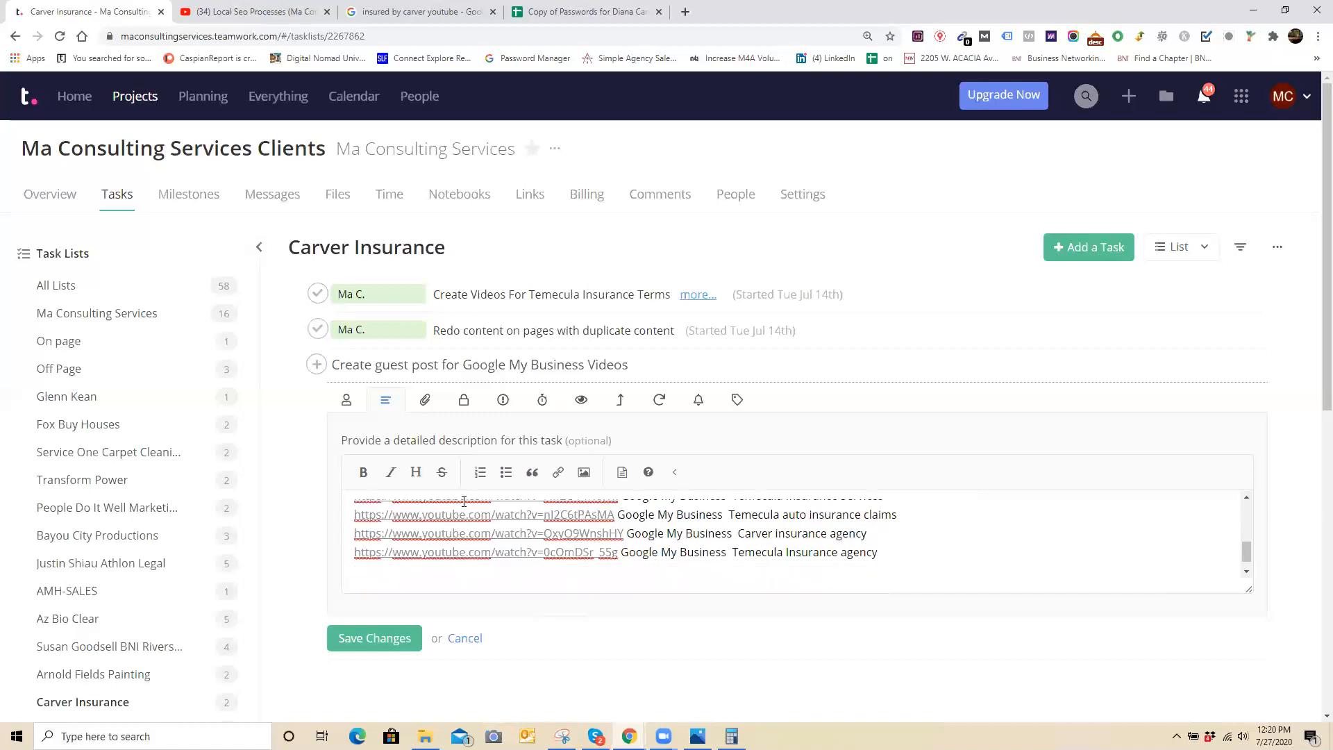
- Add the second team member as a task follower with all notifications, and open the task's assignee and date settings
left_click(581, 399)
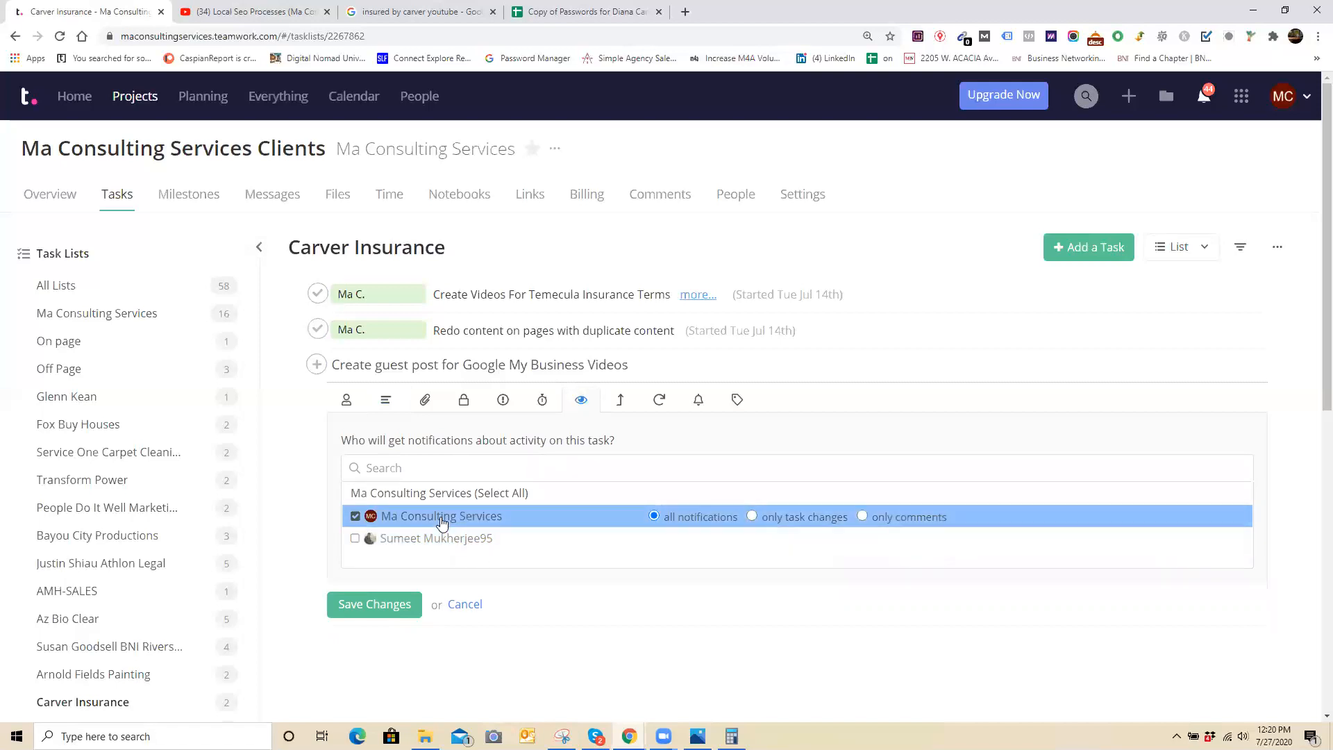
left_click(430, 541)
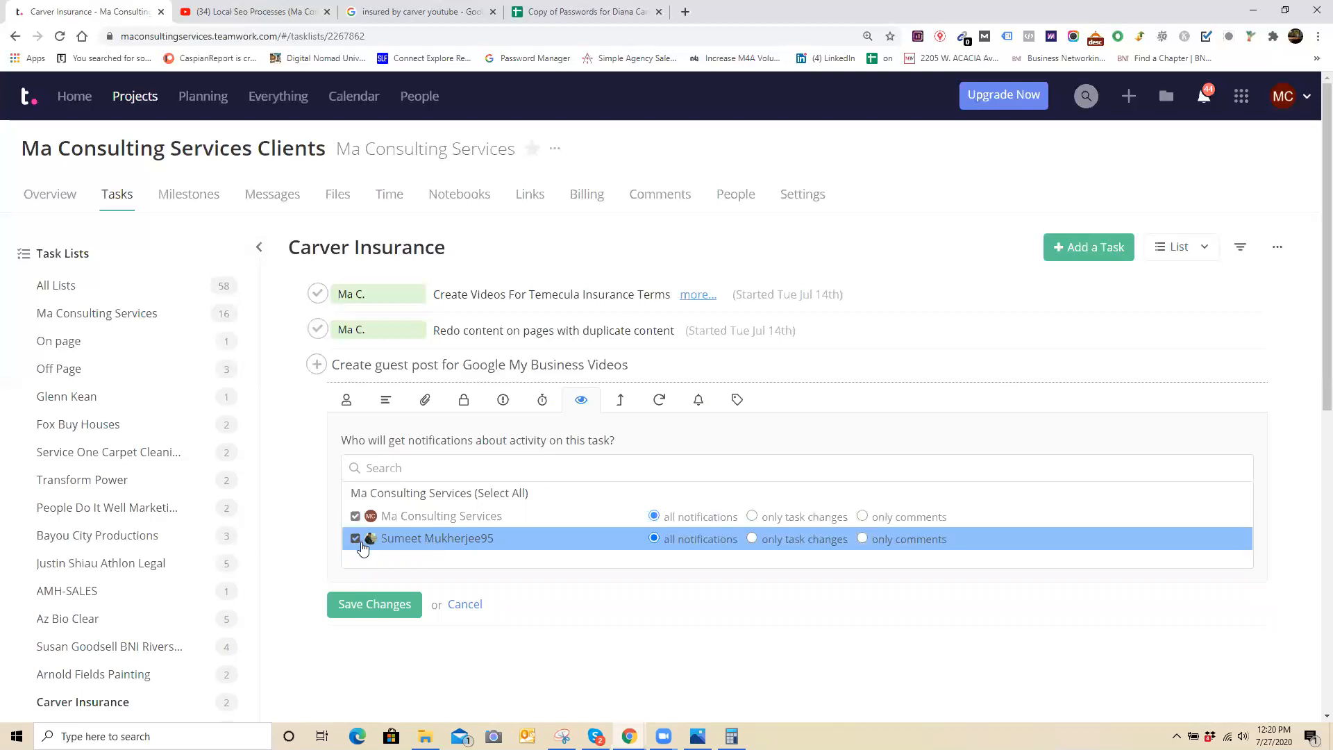
left_click(346, 401)
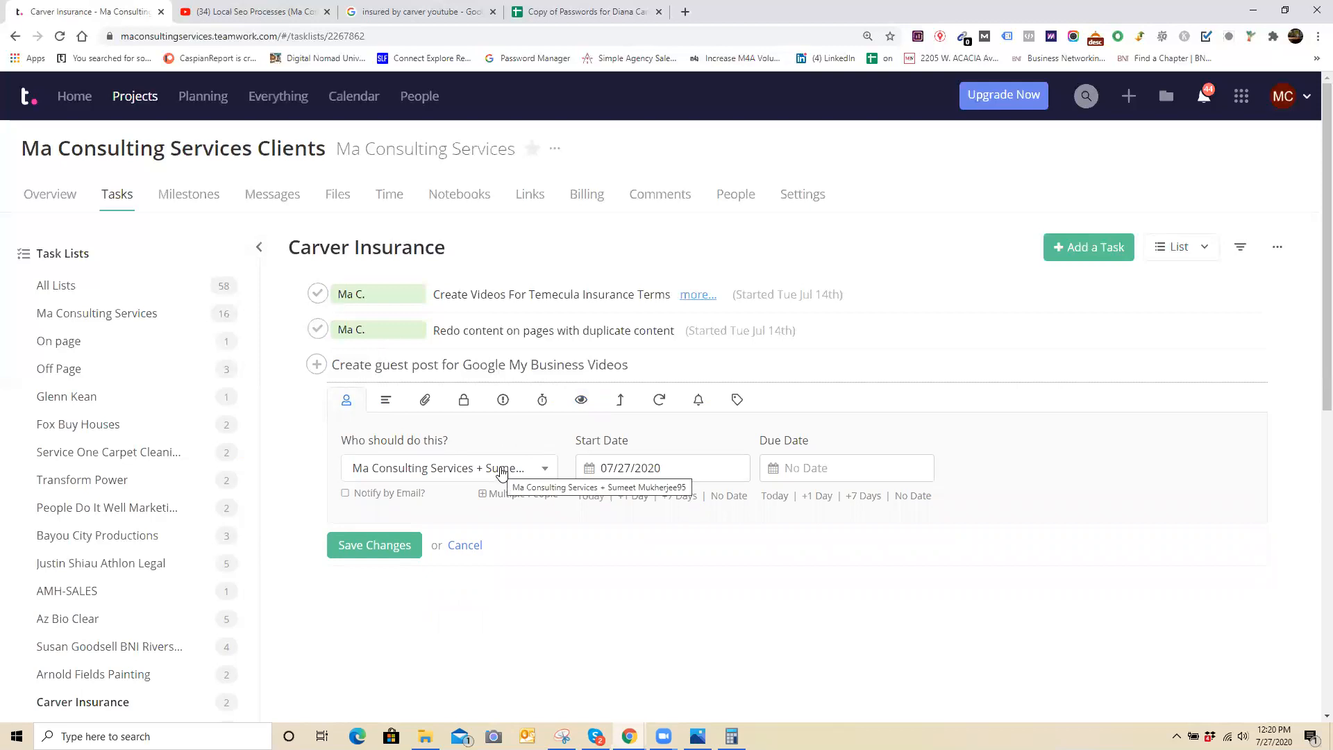
- Set the guest post task's due date to 08/01/2020 and turn on email notification for its assignees
left_click(627, 470)
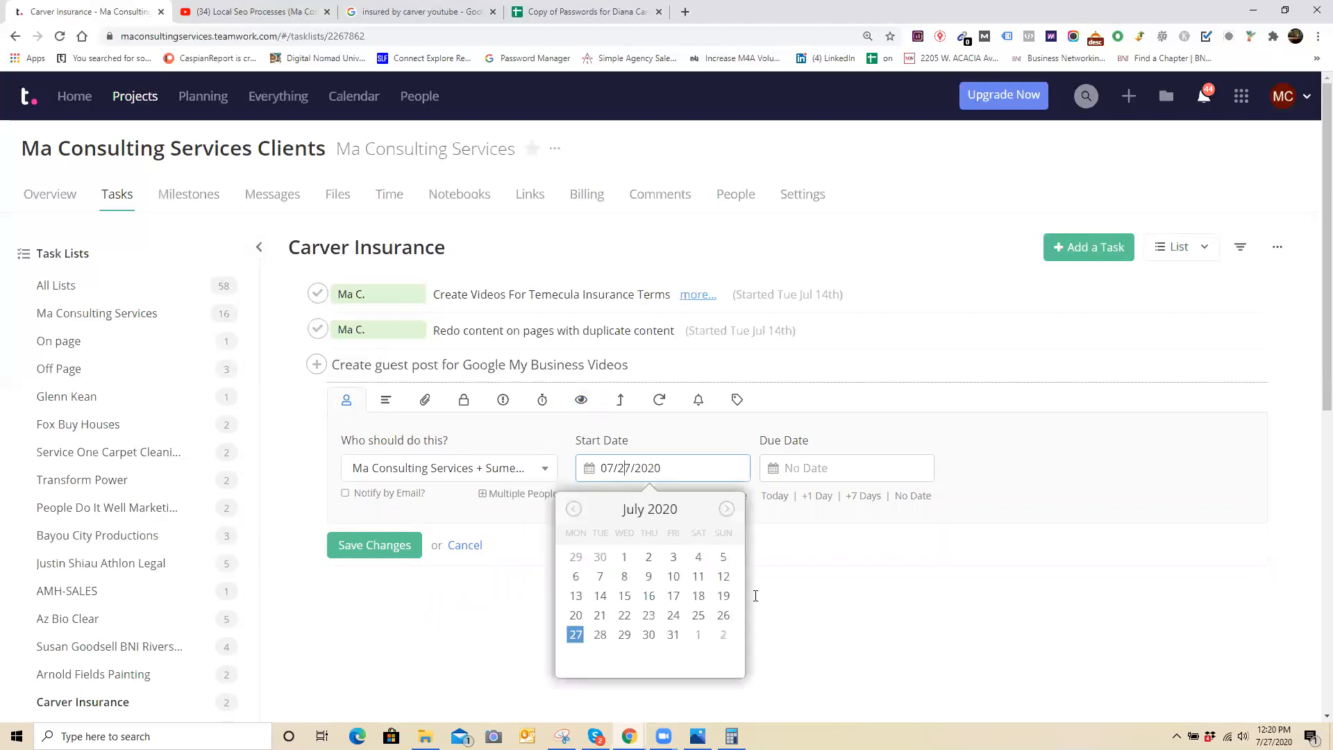
left_click(837, 598)
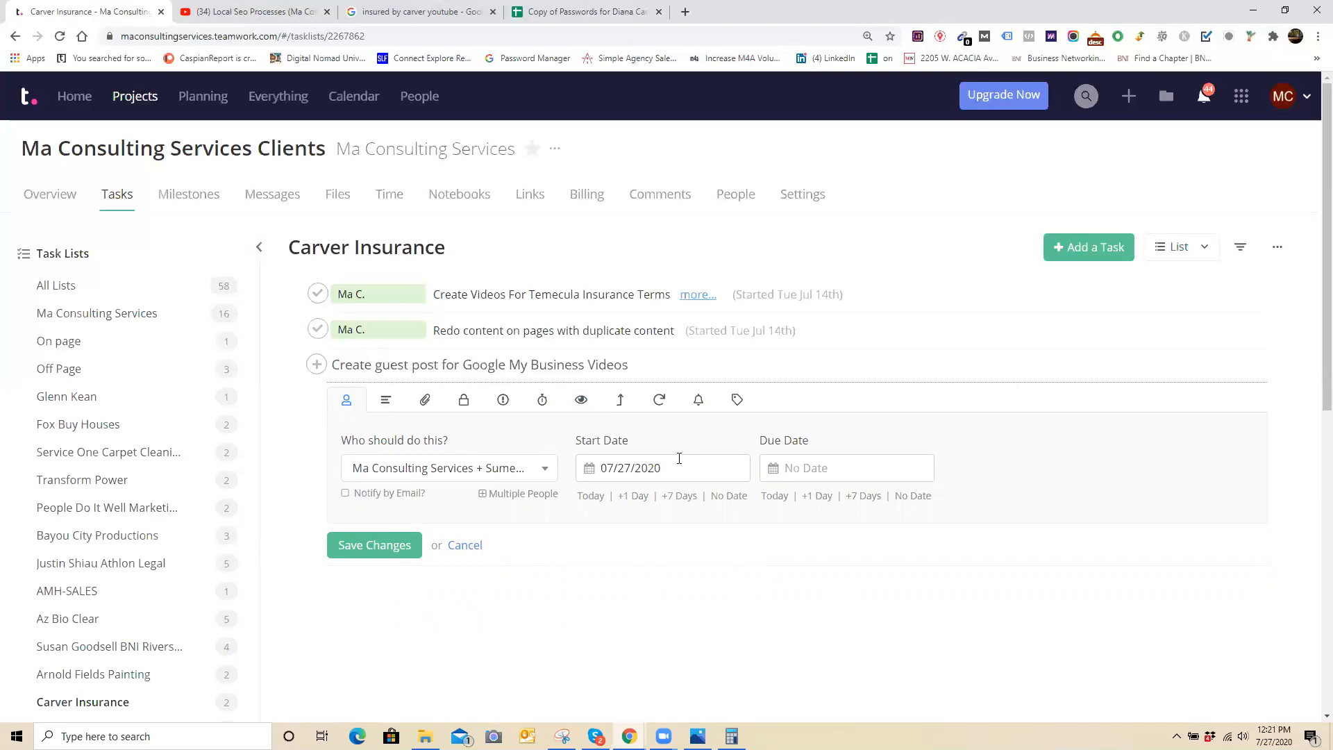
left_click(810, 473)
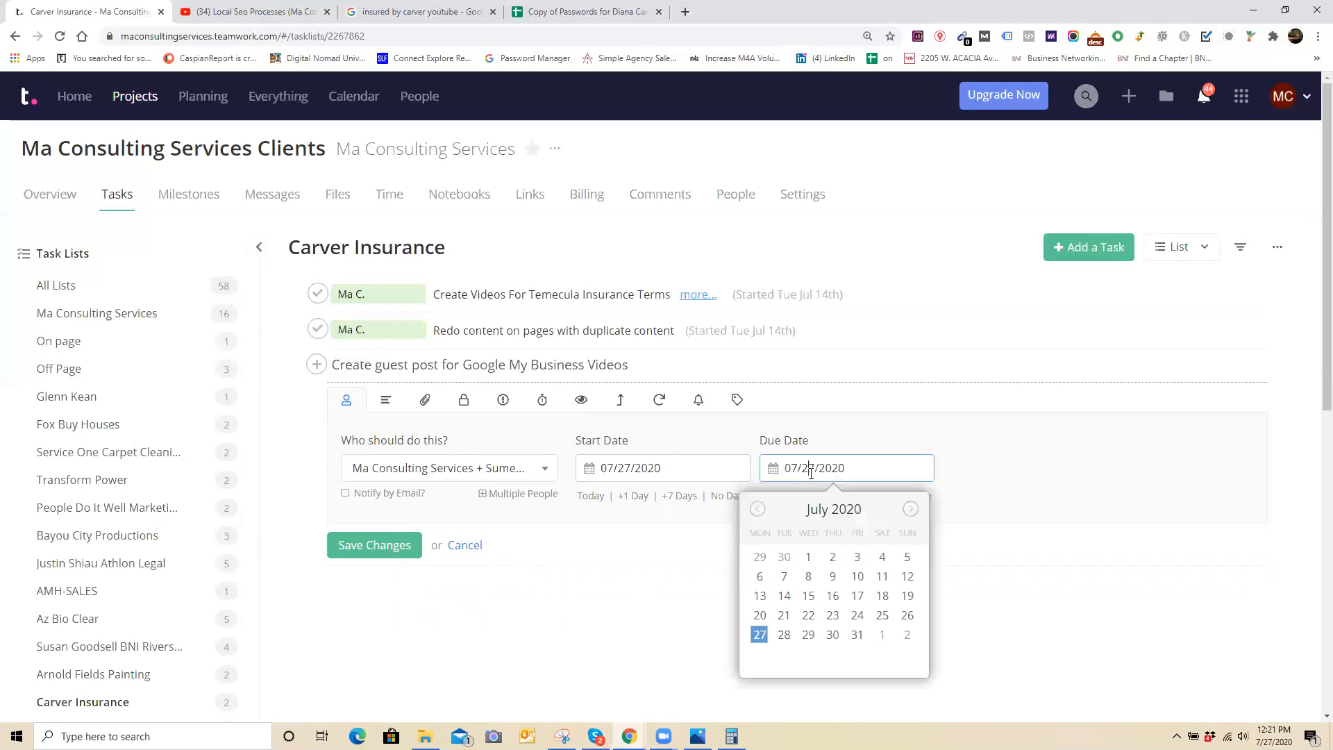
left_click(882, 634)
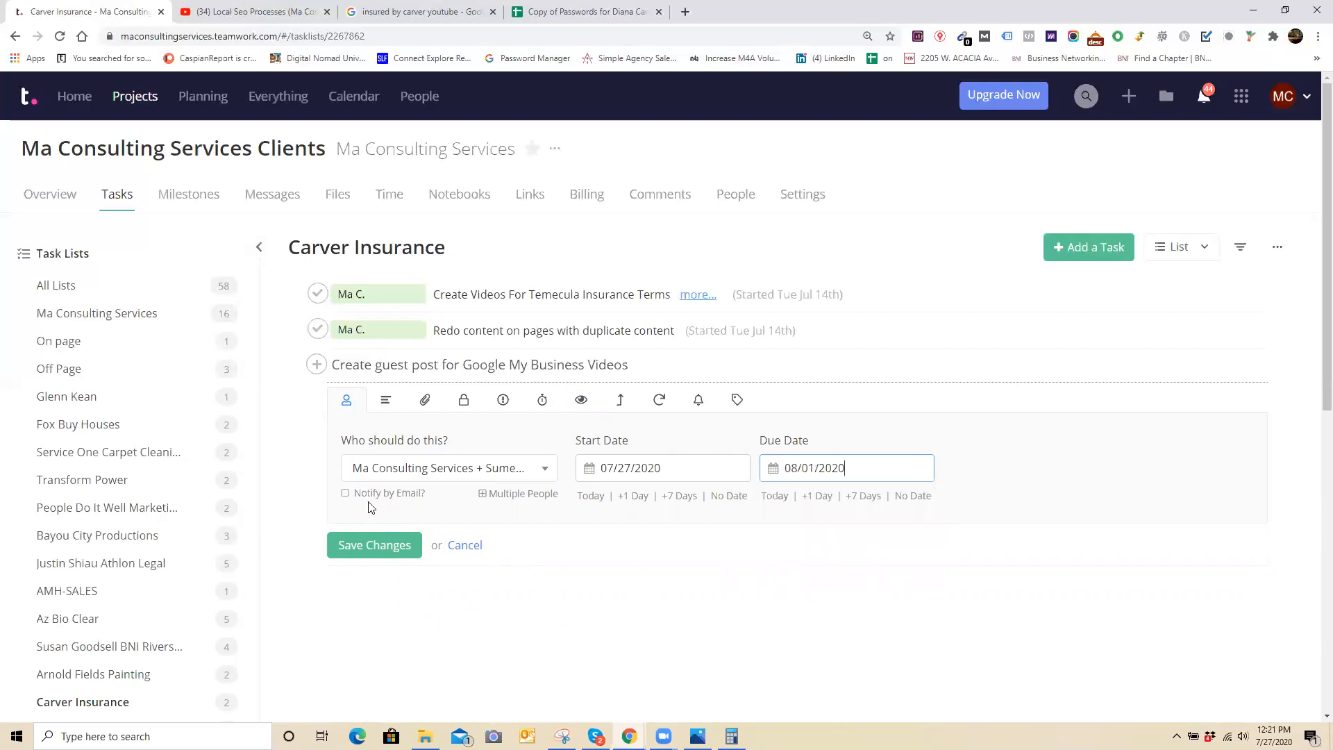
left_click(388, 504)
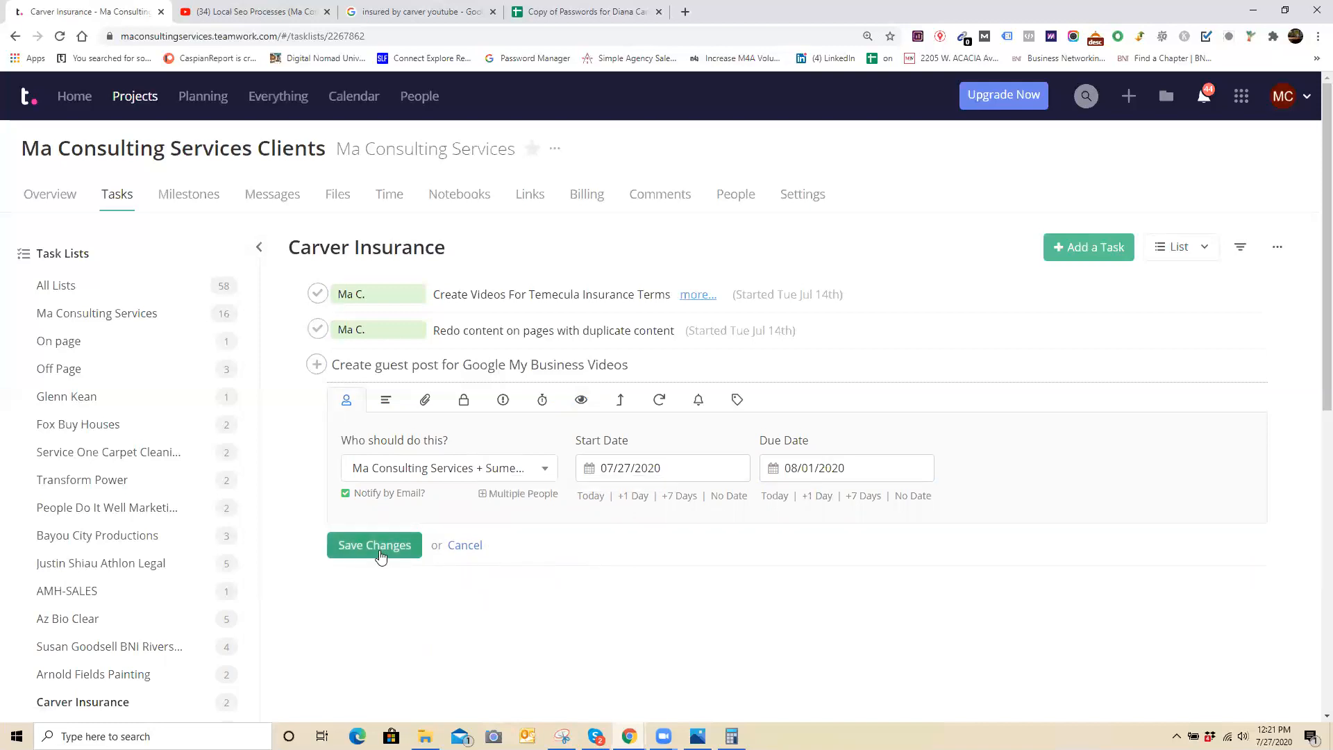
- Clear the guest post task's due date
left_click(851, 472)
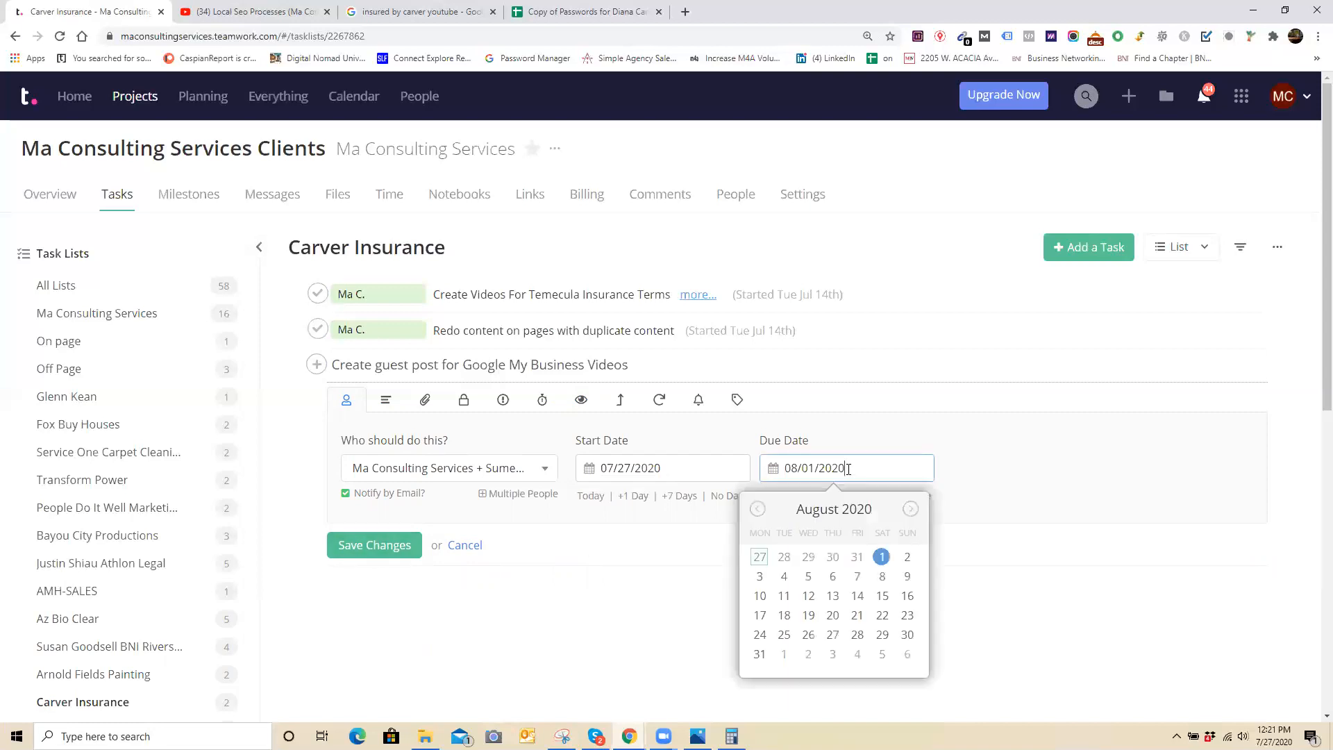
left_click_drag(800, 474, 741, 510)
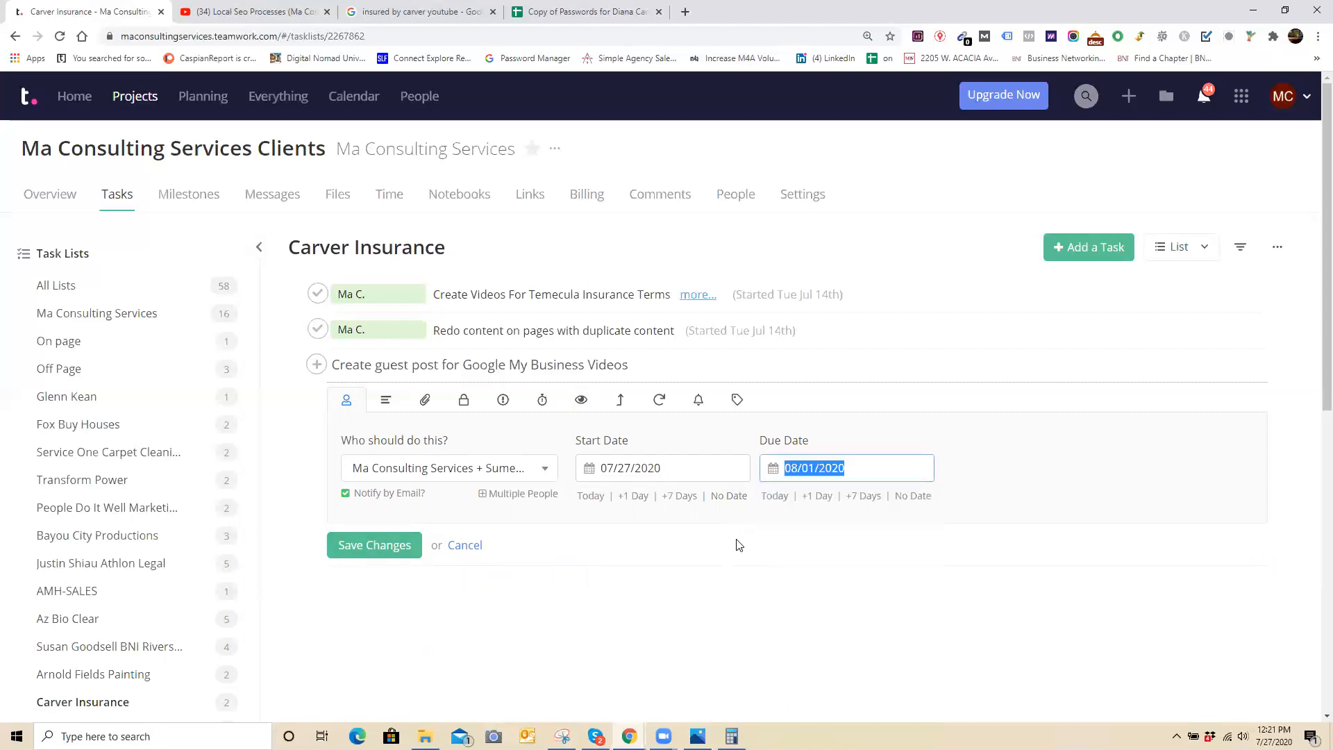
key("BackSpace")
left_click(856, 467)
left_click(648, 609)
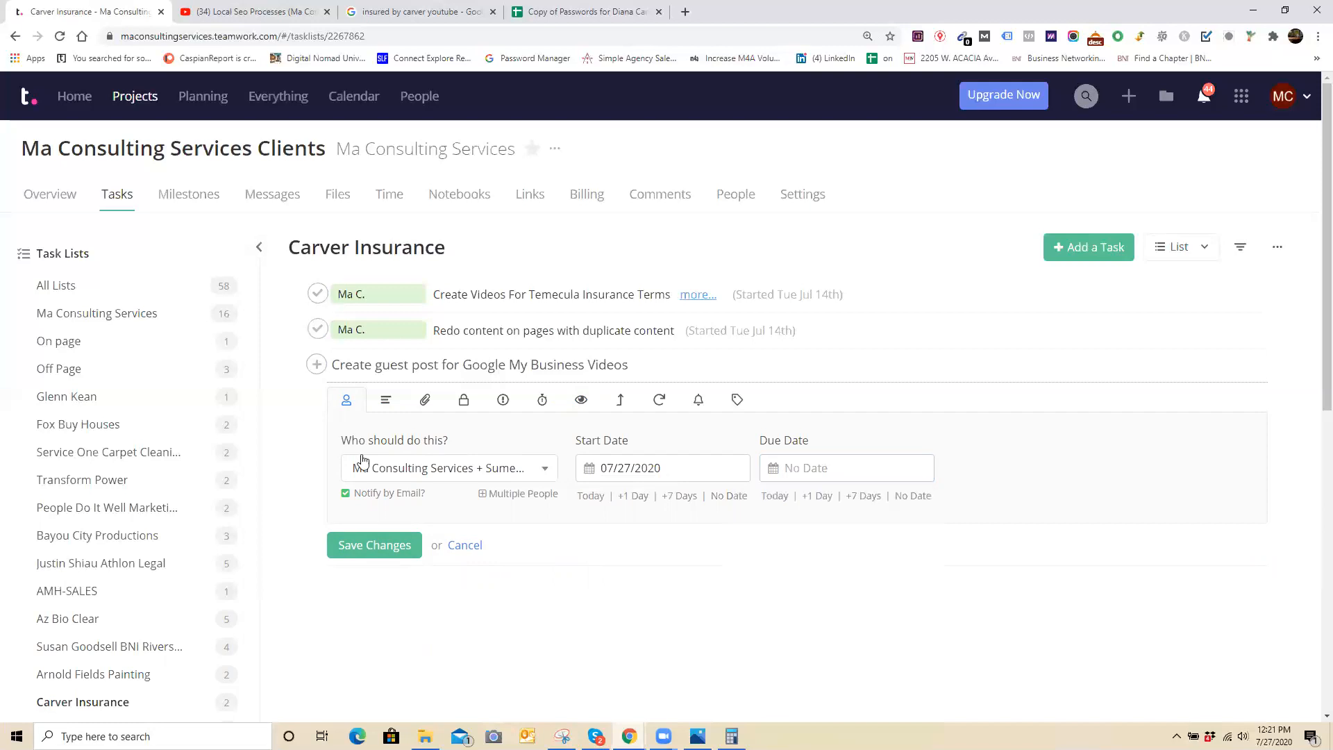
- Recheck the guest post task's description, and save the task with the due date 08/01/2020
left_click(385, 399)
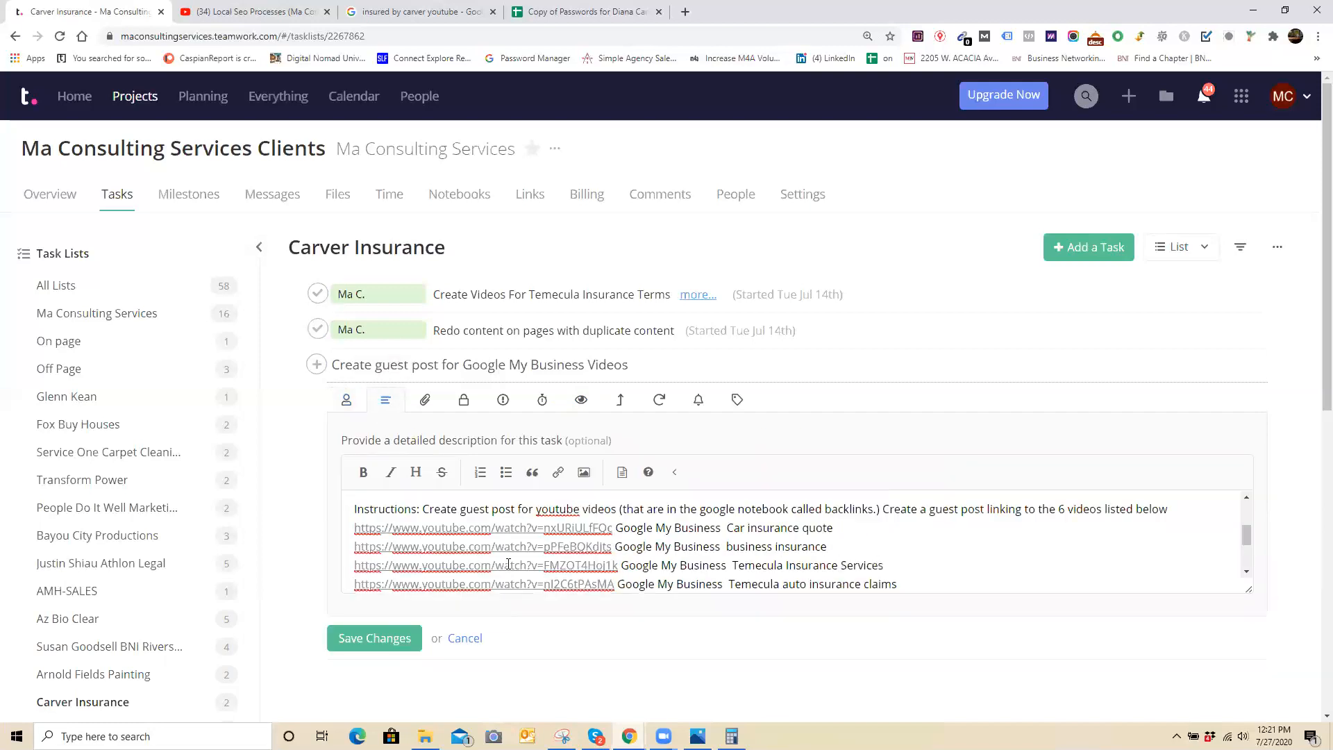
scroll(508, 565, "up", 1)
scroll(508, 564, "down", 1)
scroll(508, 563, "up", 1)
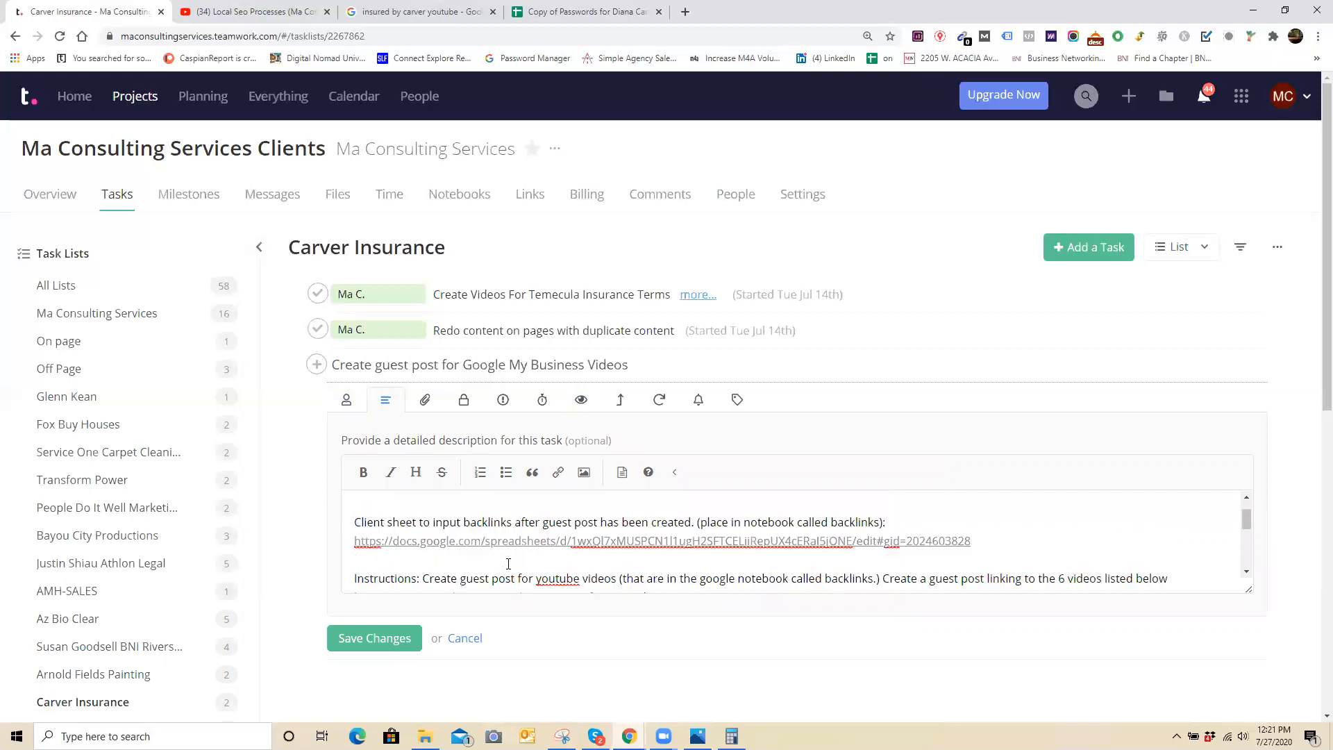
left_click(346, 400)
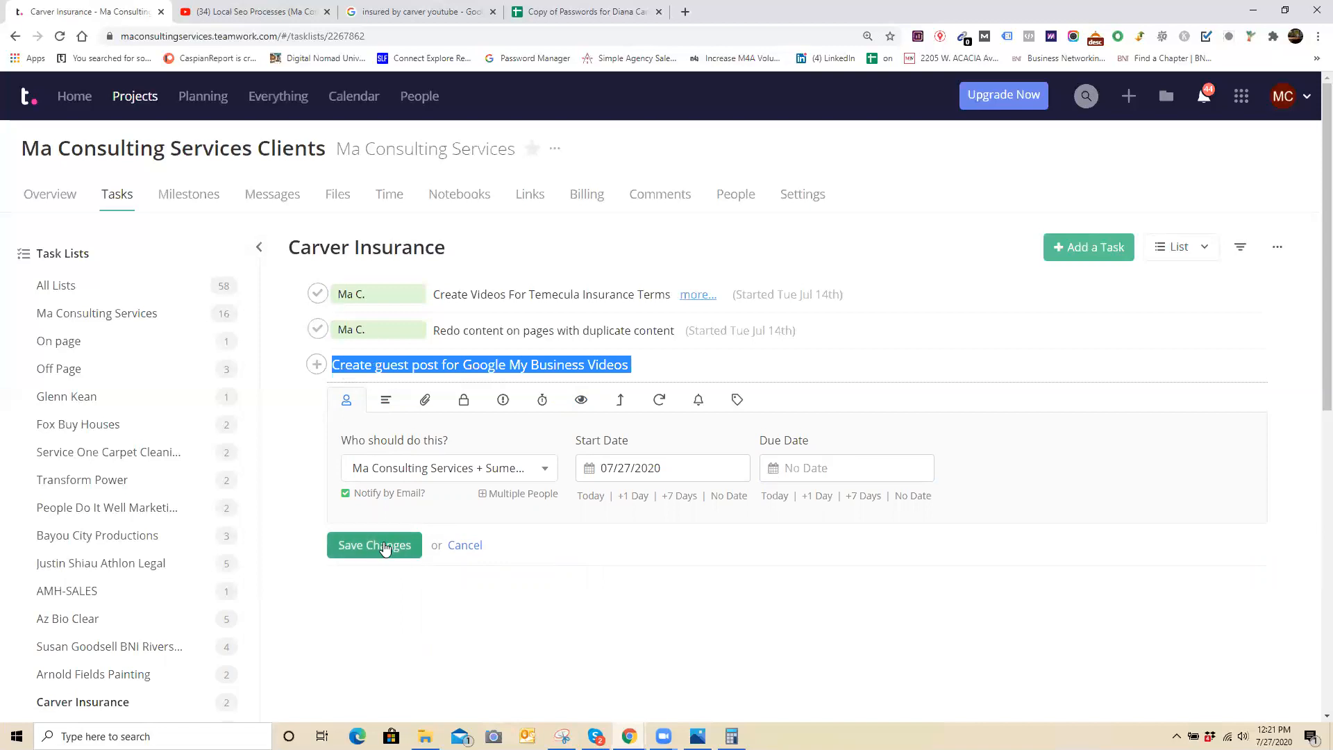
left_click(805, 465)
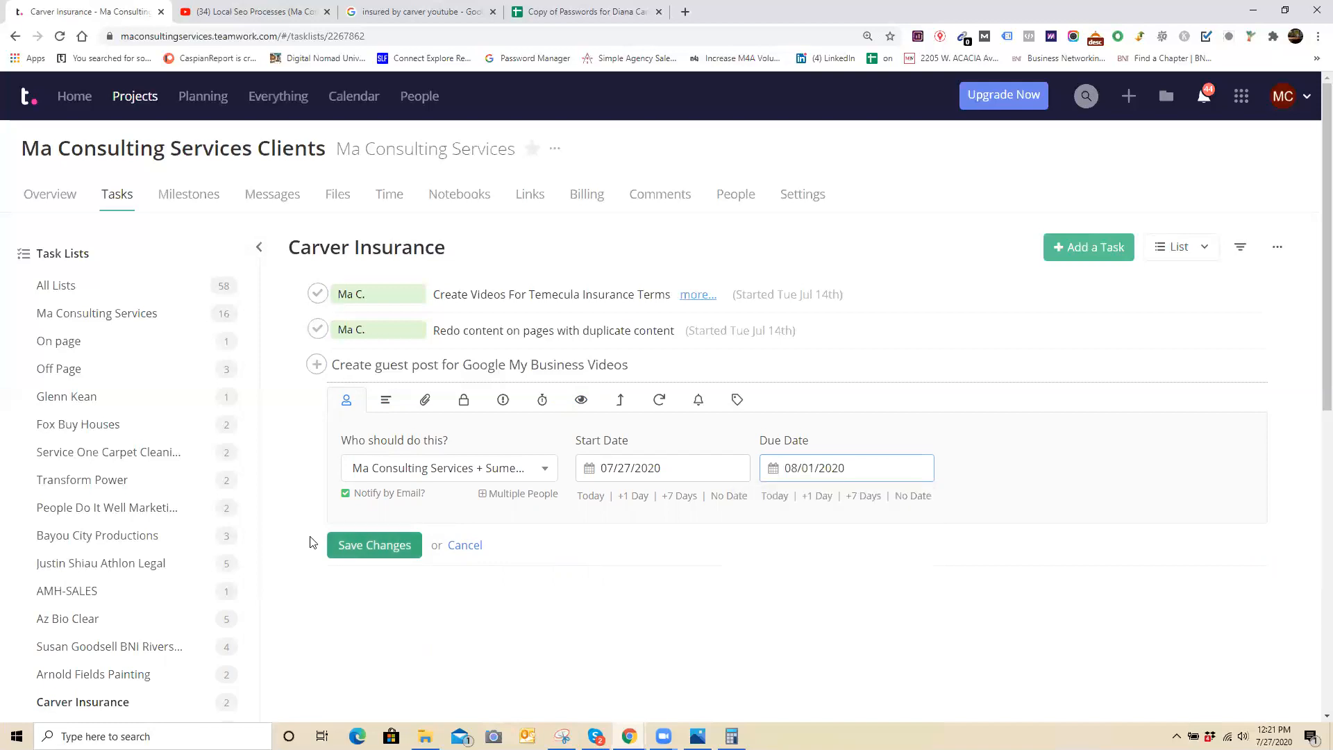
left_click(381, 547)
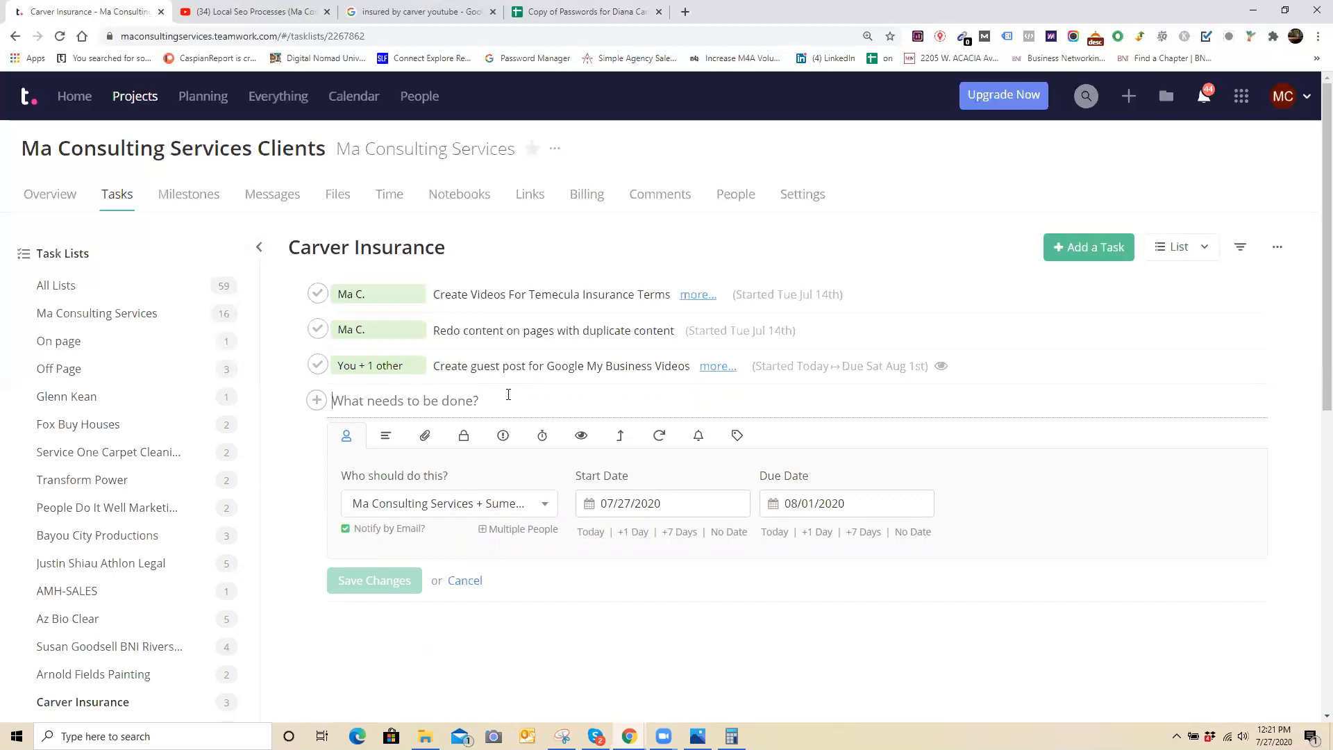
- Check the details of the "Create Videos For Temecula Insurance Terms" task and close the blank new task form
left_click(712, 295)
left_click(690, 295)
left_click(462, 581)
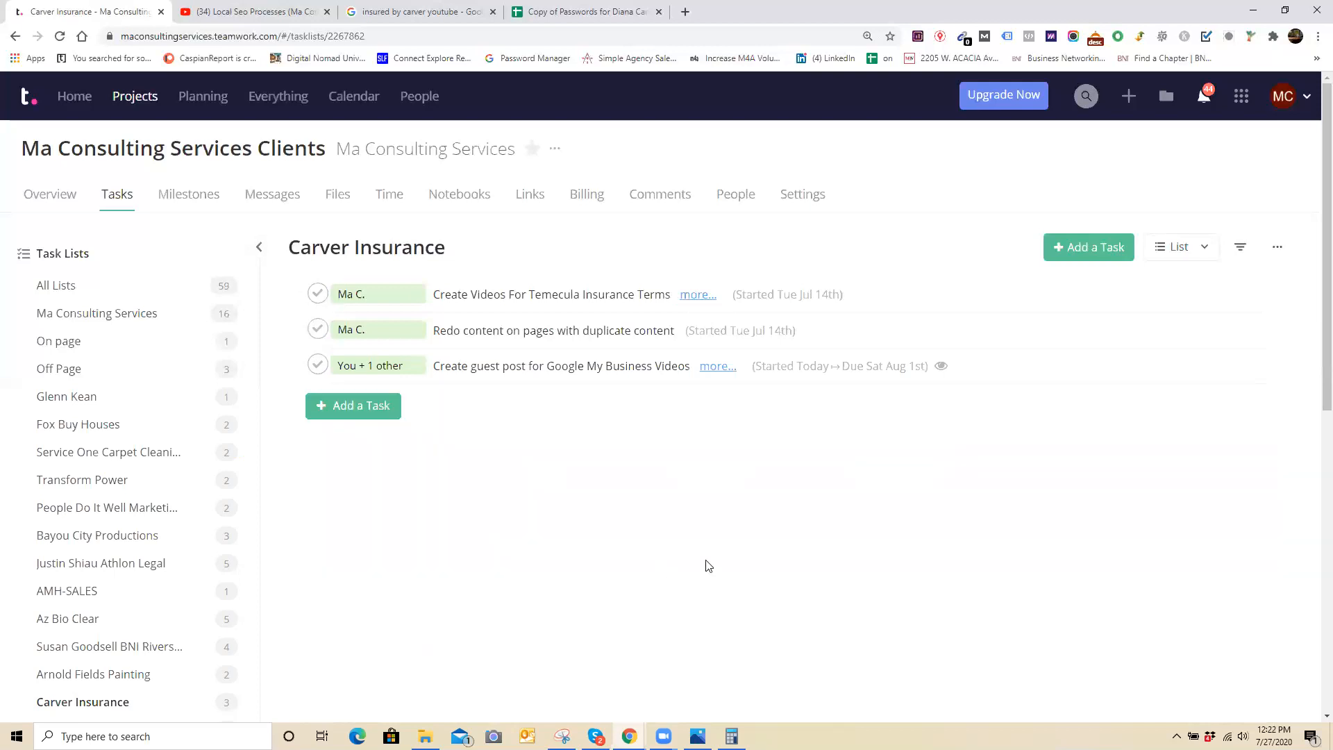